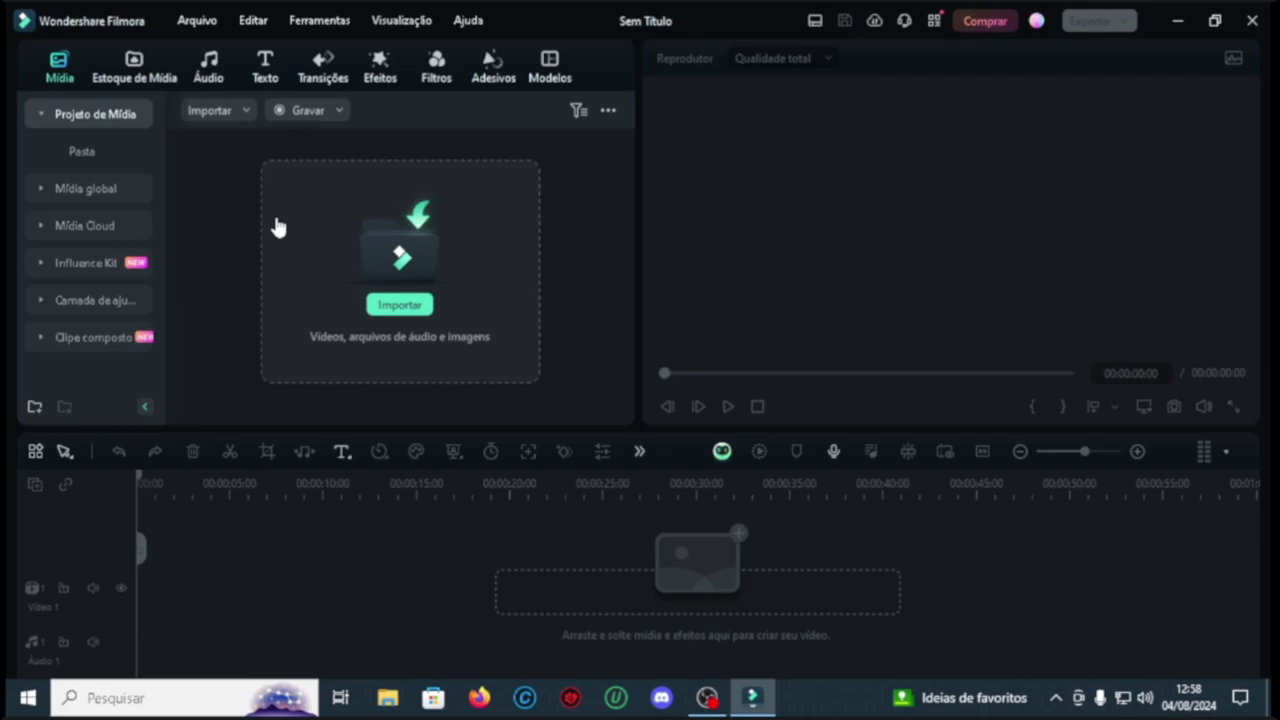
pyautogui.click(326, 113)
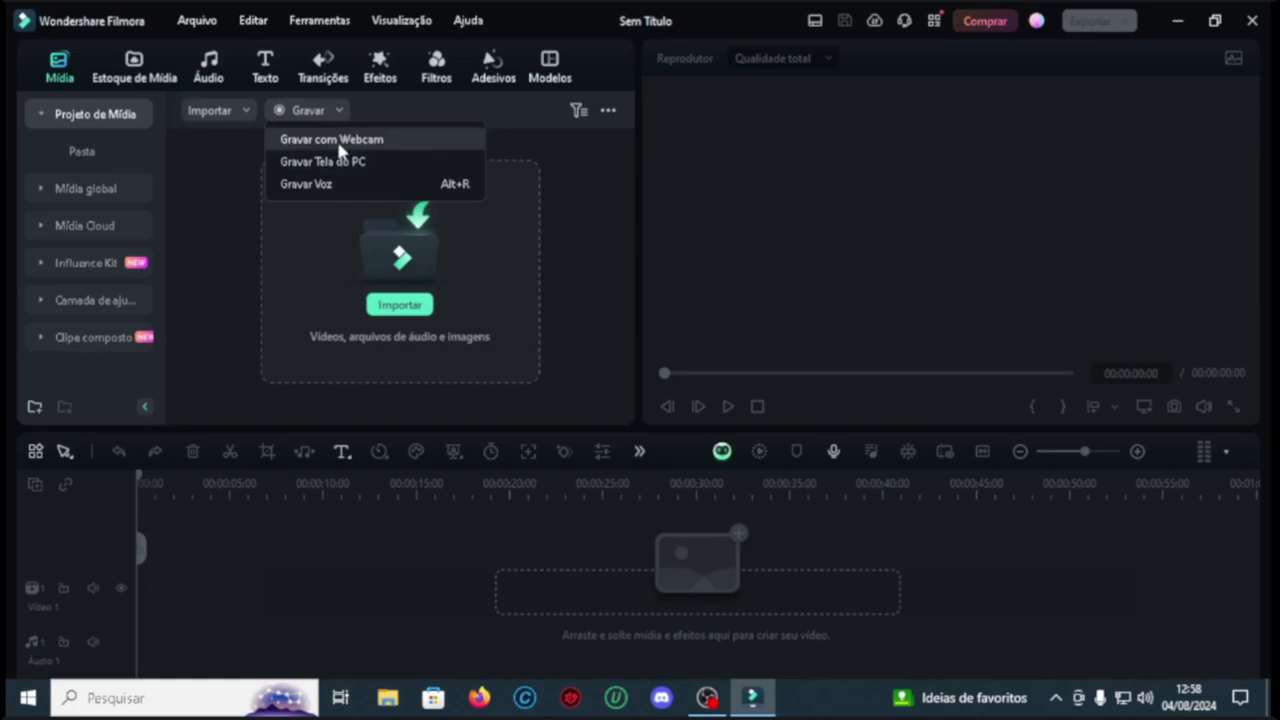
pyautogui.click(215, 161)
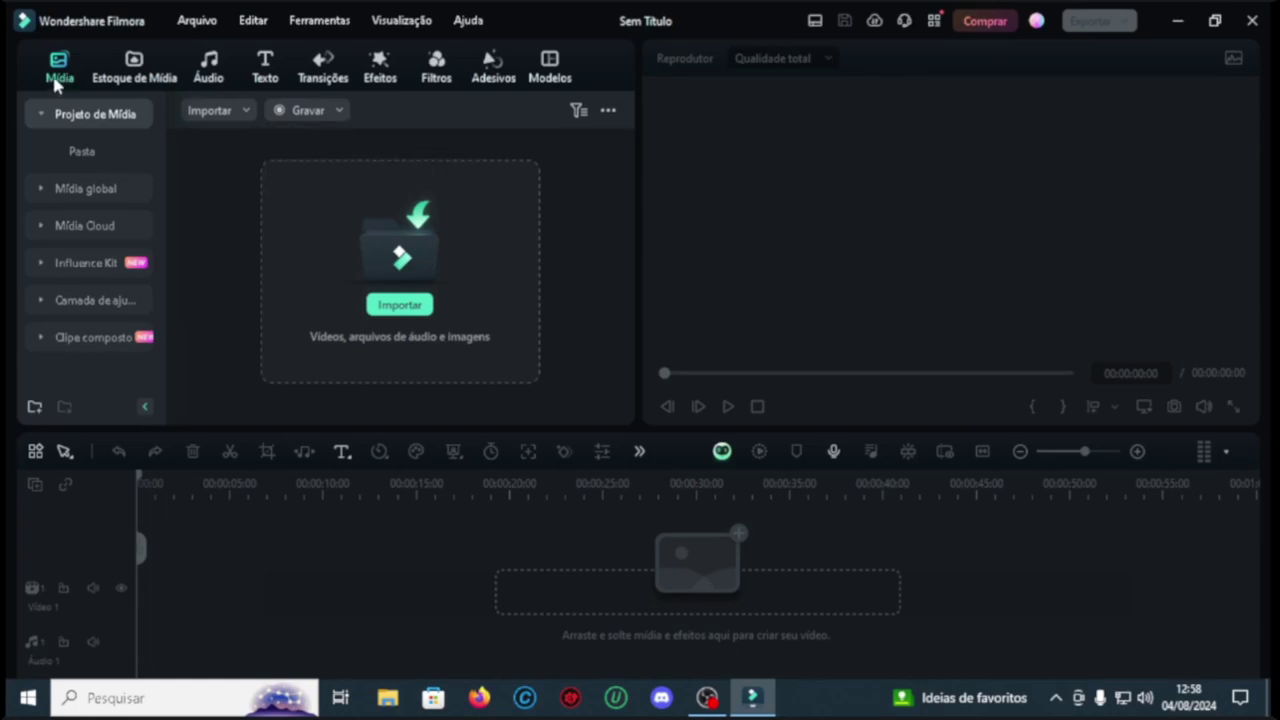
pyautogui.click(143, 79)
pyautogui.click(205, 75)
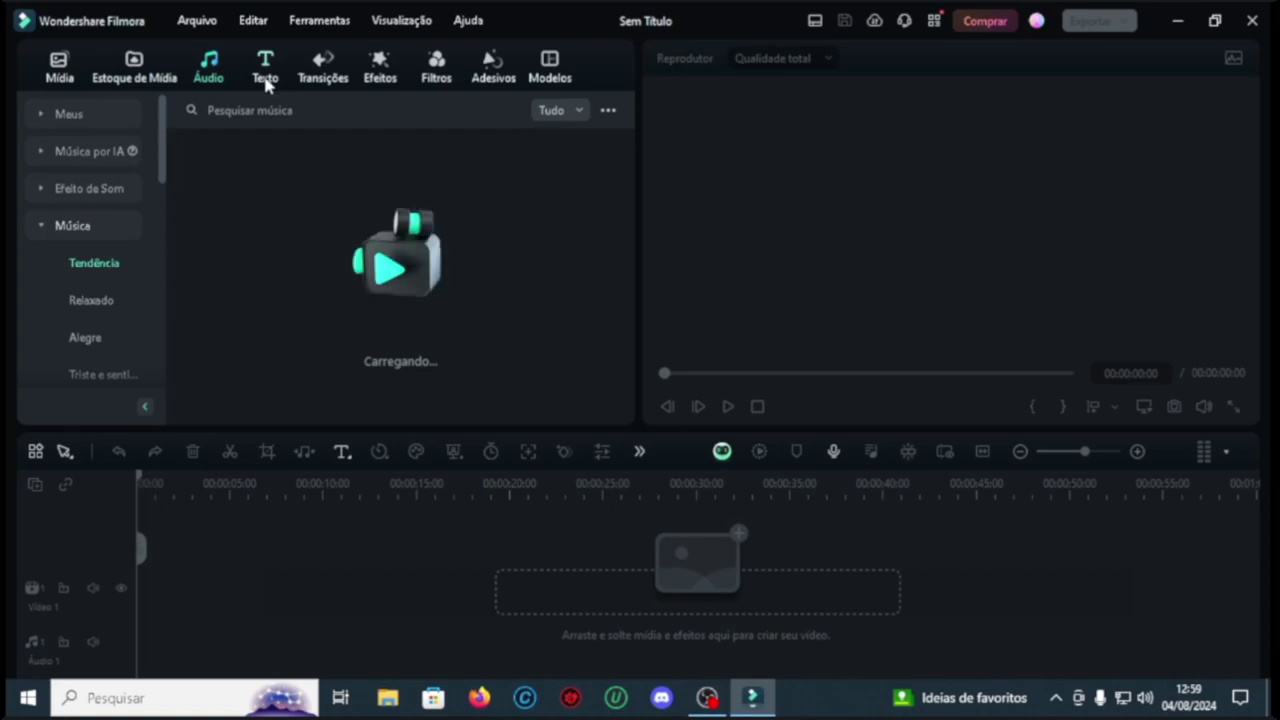
pyautogui.click(263, 78)
pyautogui.click(320, 78)
pyautogui.click(370, 80)
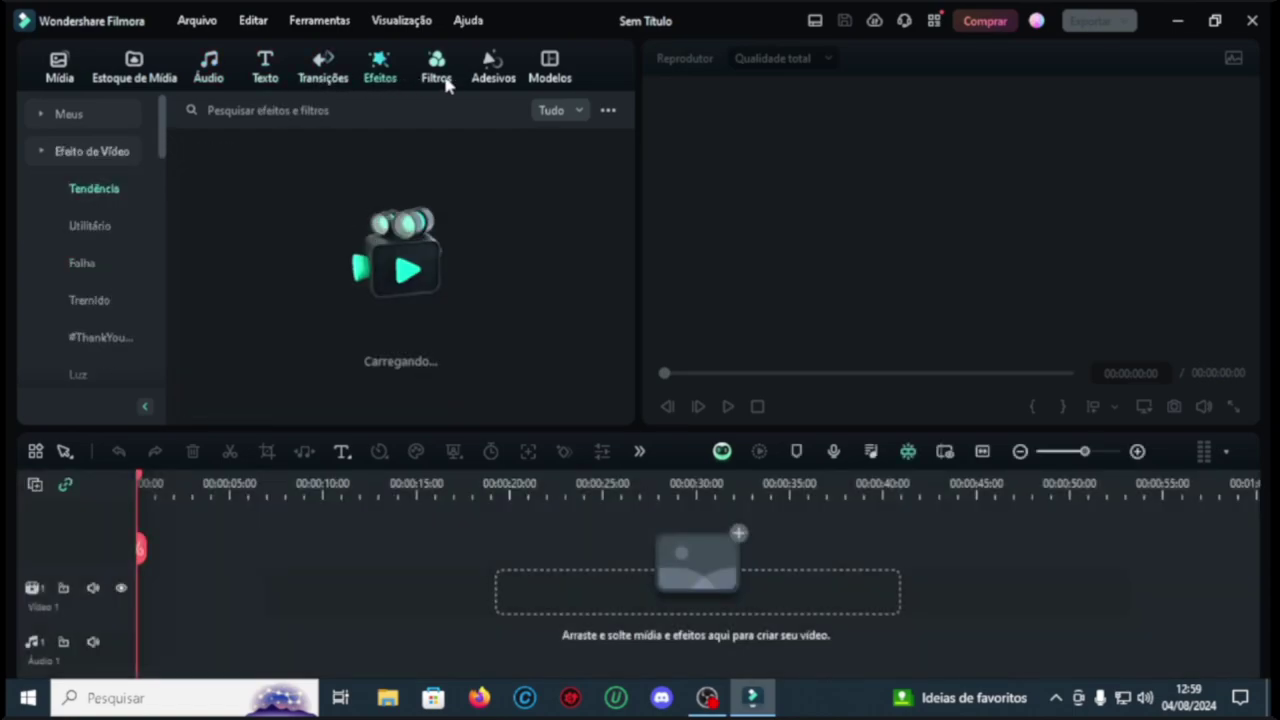
pyautogui.click(440, 78)
pyautogui.click(492, 78)
pyautogui.click(538, 80)
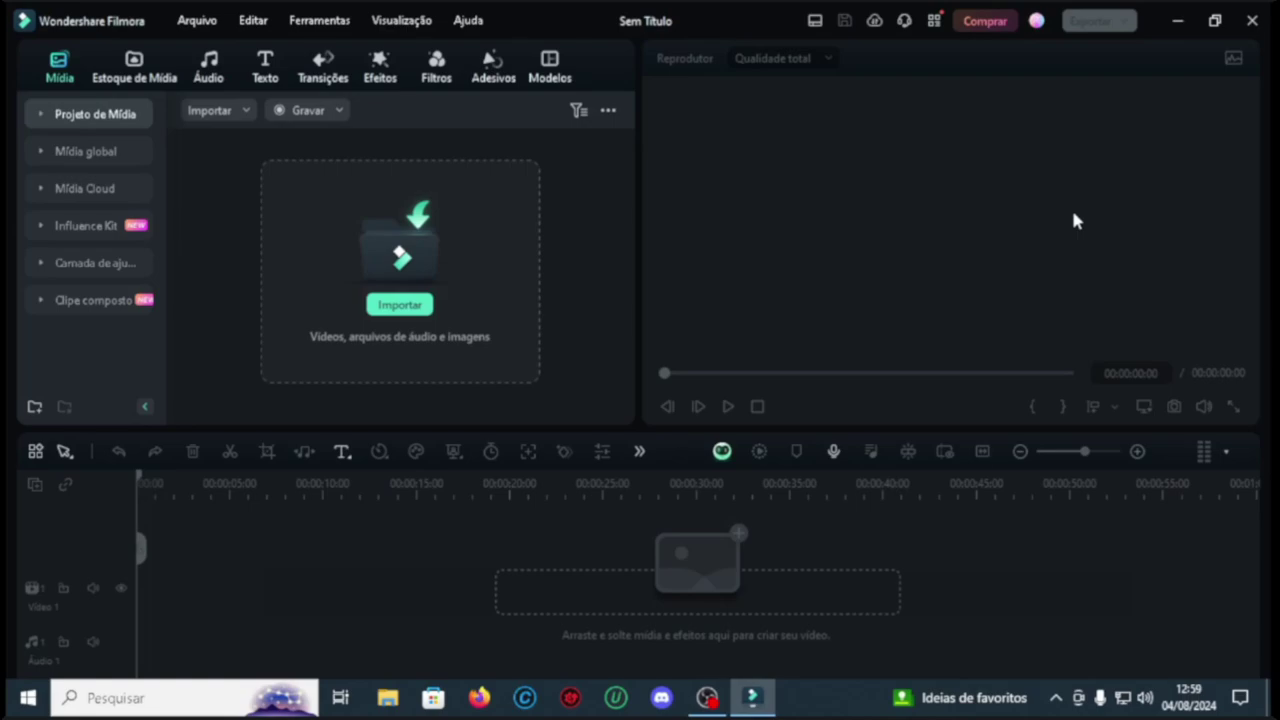
# Step: Open the import file browser and look through several folders before returning to Downloads
pyautogui.click(402, 310)
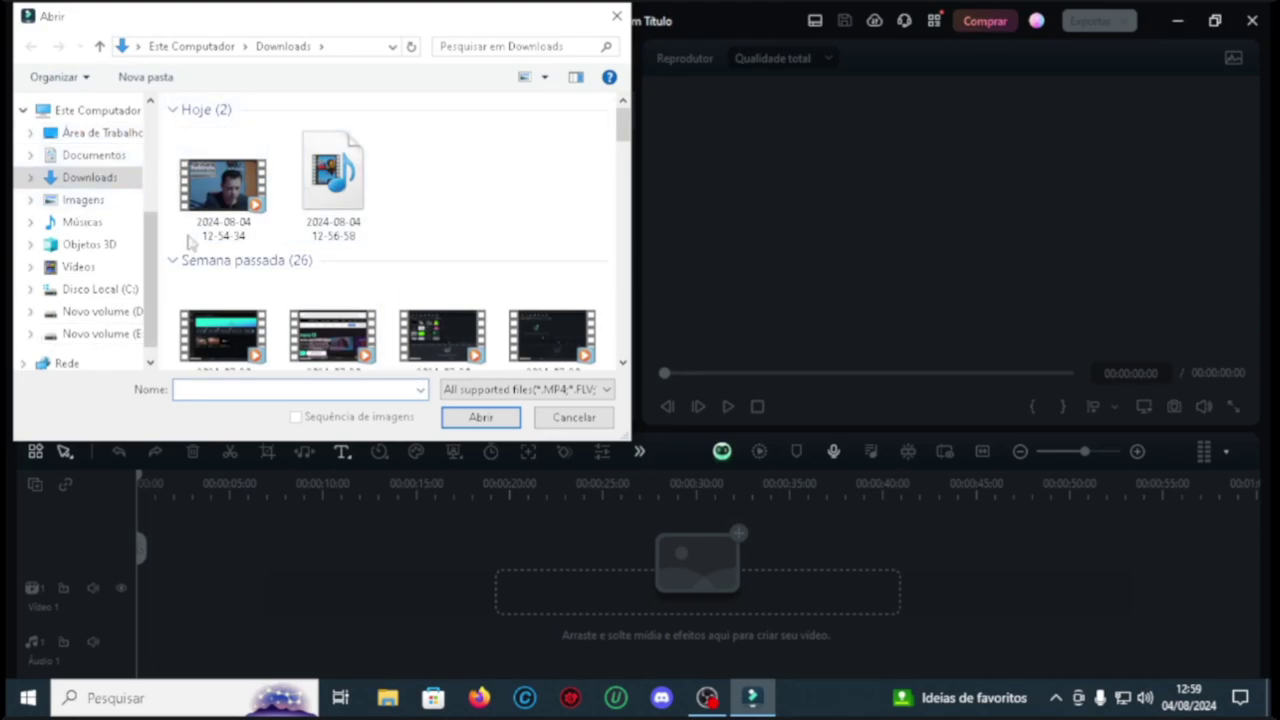
pyautogui.click(84, 200)
pyautogui.click(84, 222)
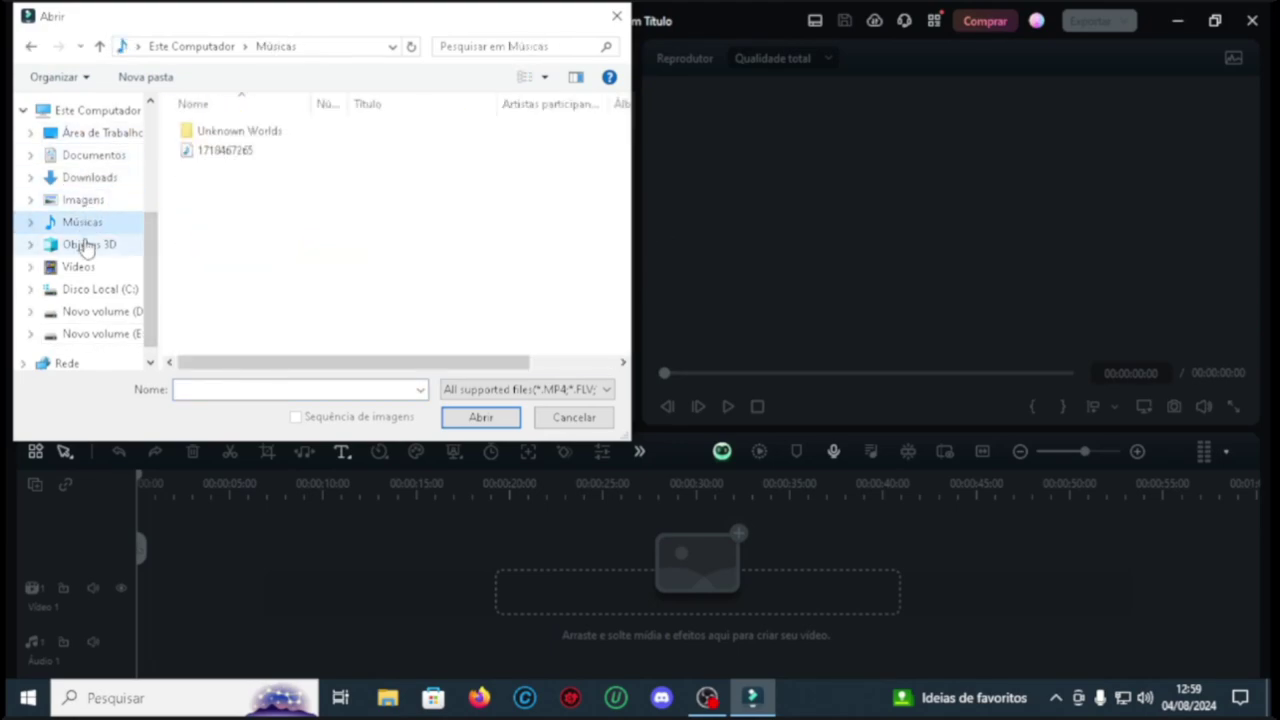
pyautogui.click(84, 245)
pyautogui.click(92, 289)
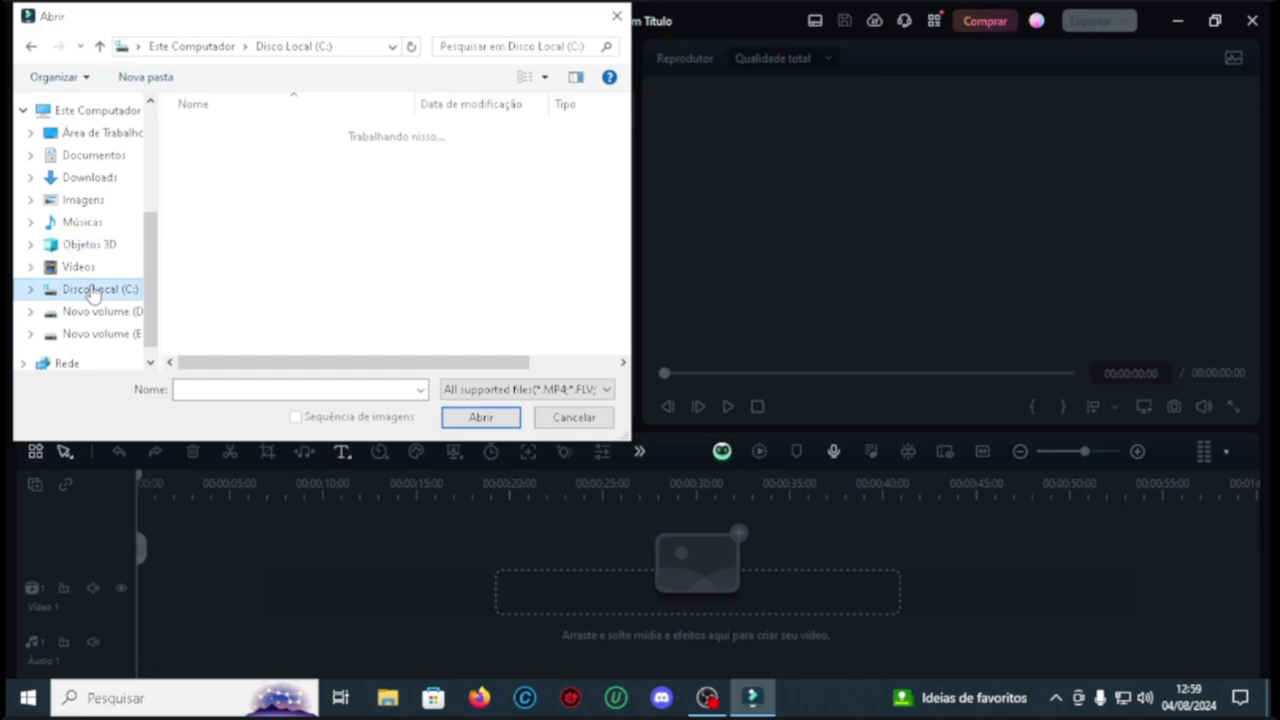
pyautogui.click(88, 179)
pyautogui.click(88, 157)
pyautogui.click(90, 179)
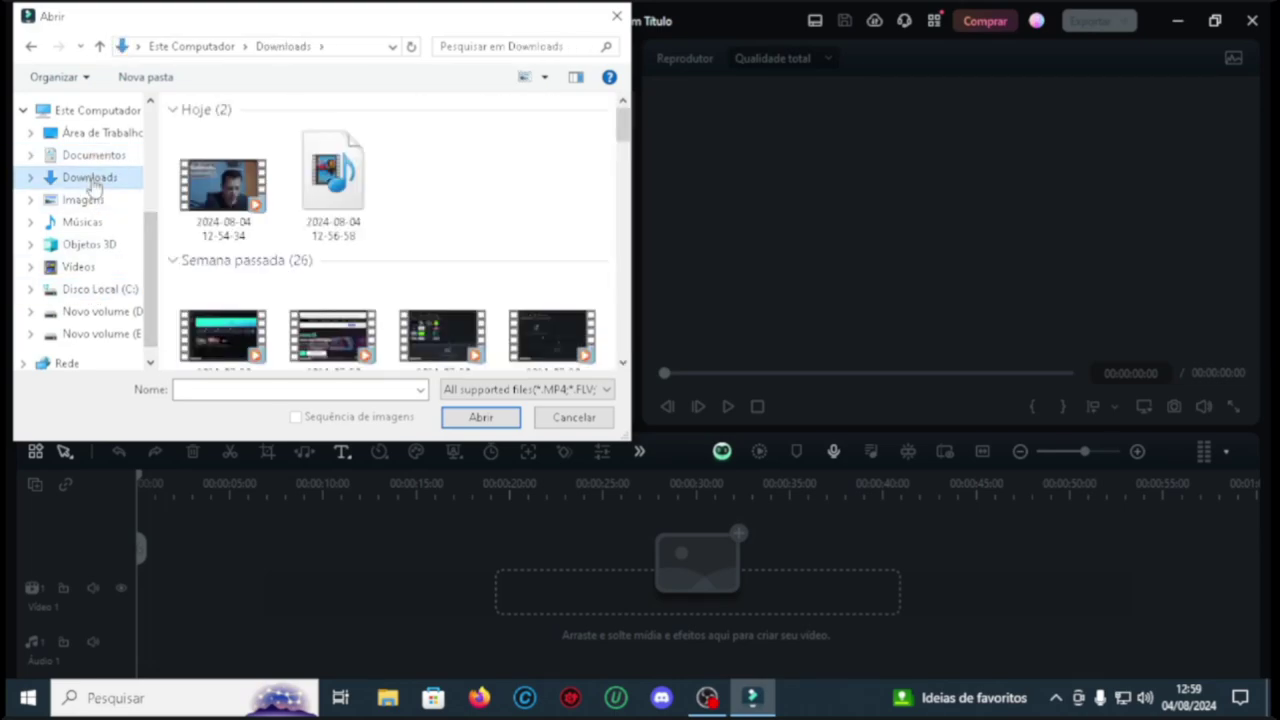
pyautogui.click(222, 185)
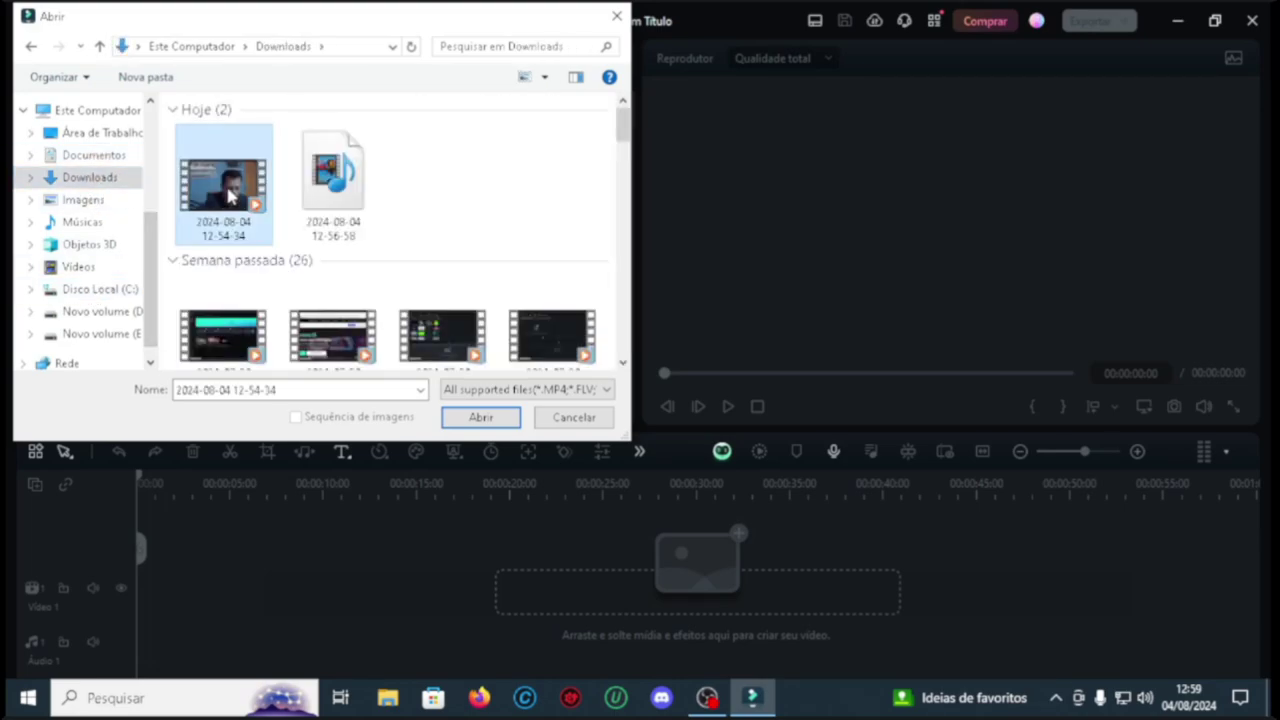
pyautogui.moveTo(584, 146); pyautogui.dragTo(157, 354)
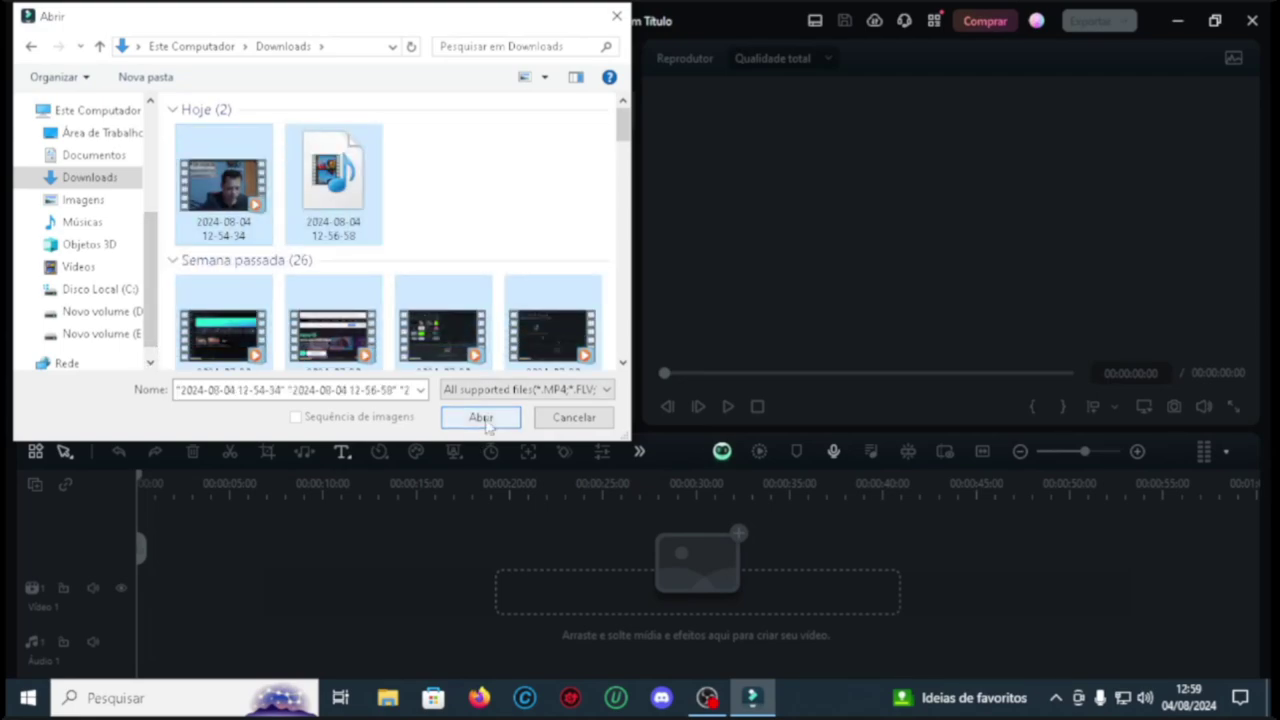
pyautogui.click(487, 191)
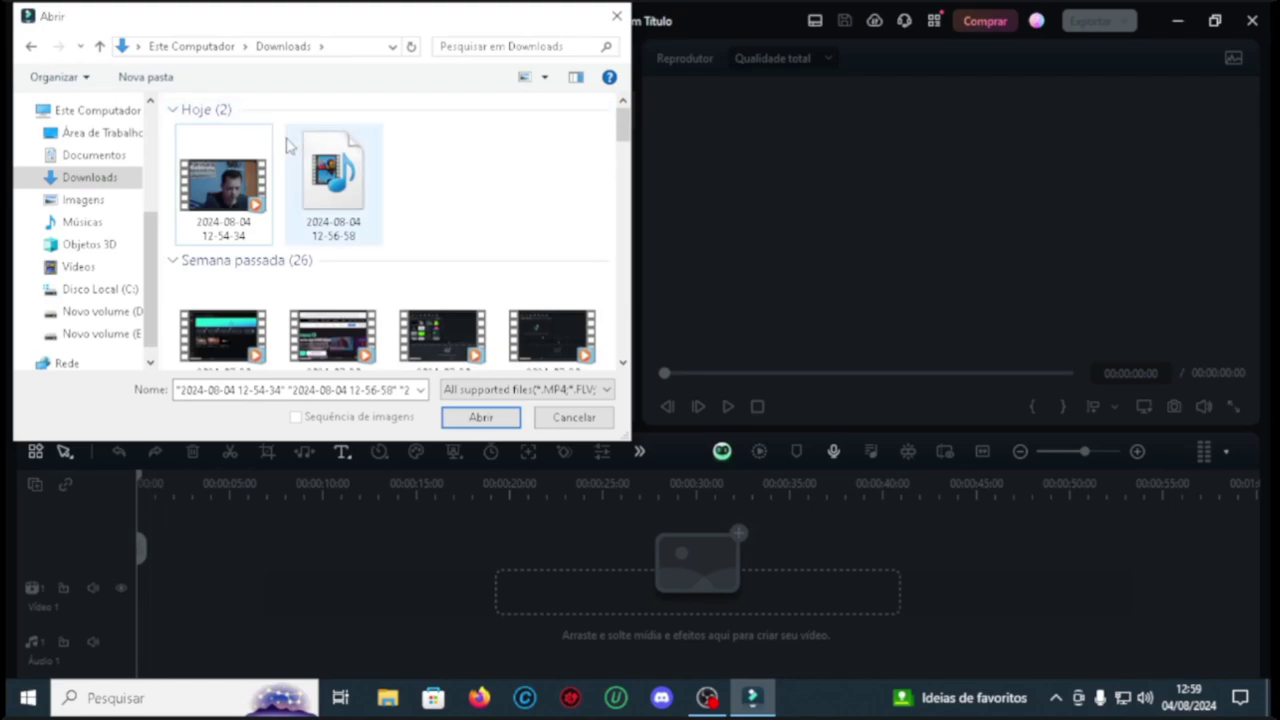
pyautogui.moveTo(283, 148); pyautogui.dragTo(209, 222)
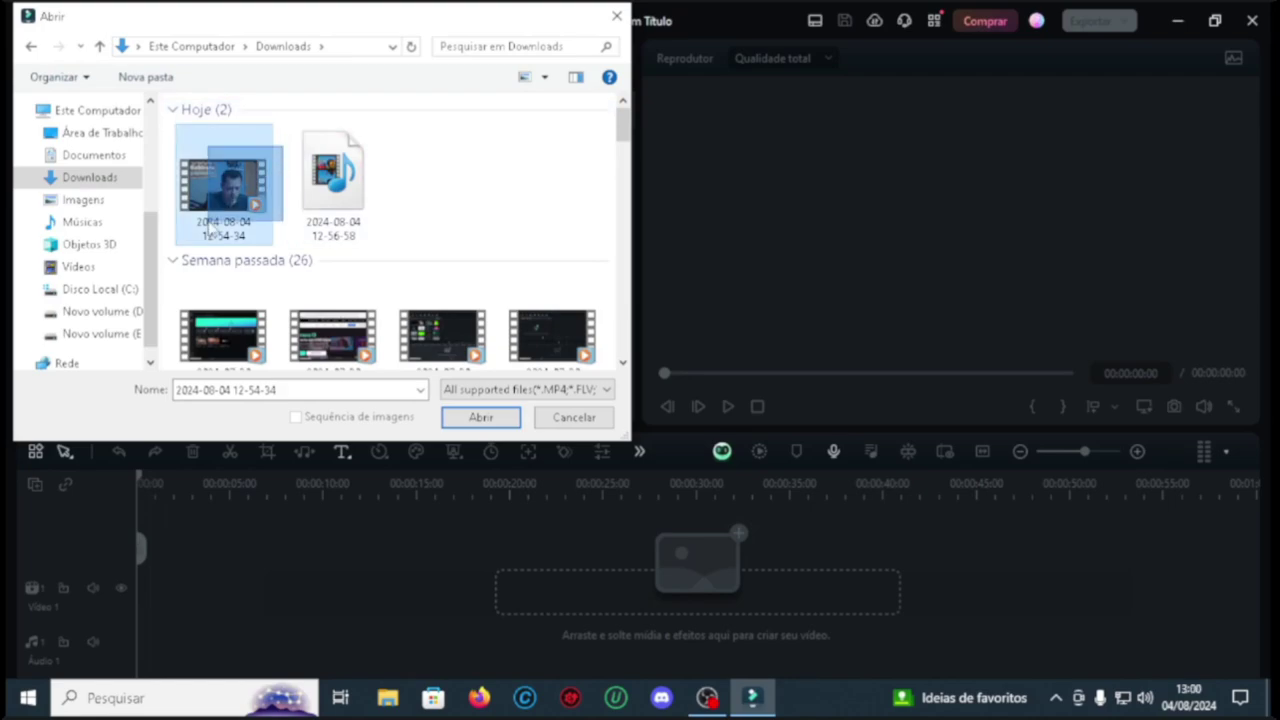
pyautogui.click(480, 417)
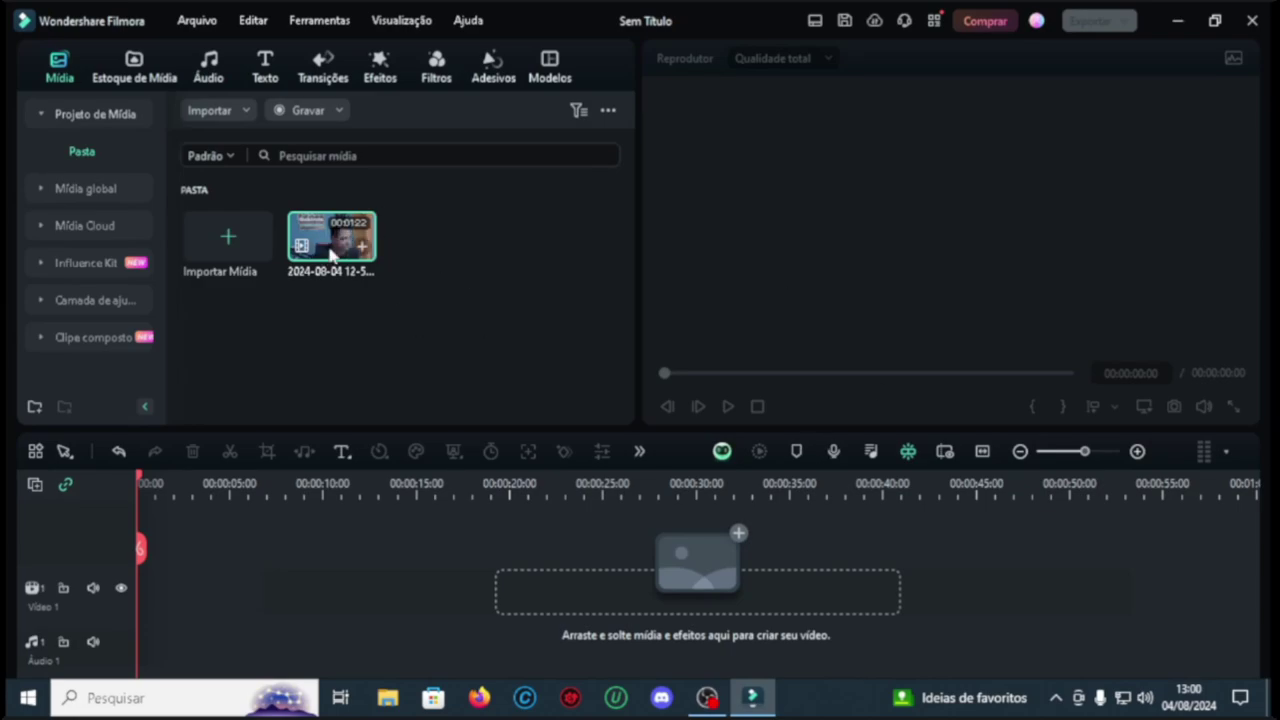
# Step: Place the imported clip on the timeline and scrub from about 12 seconds back to the start
pyautogui.moveTo(328, 250); pyautogui.dragTo(157, 598)
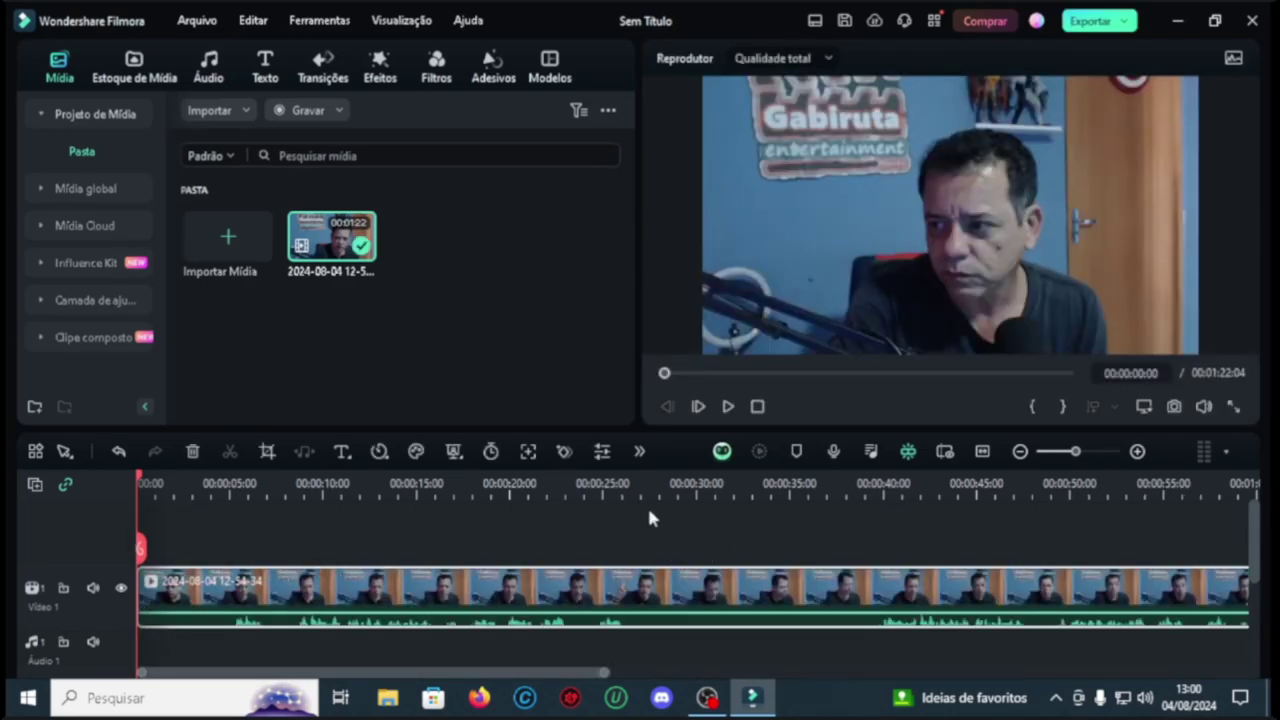
pyautogui.click(364, 481)
pyautogui.moveTo(370, 481); pyautogui.dragTo(143, 481)
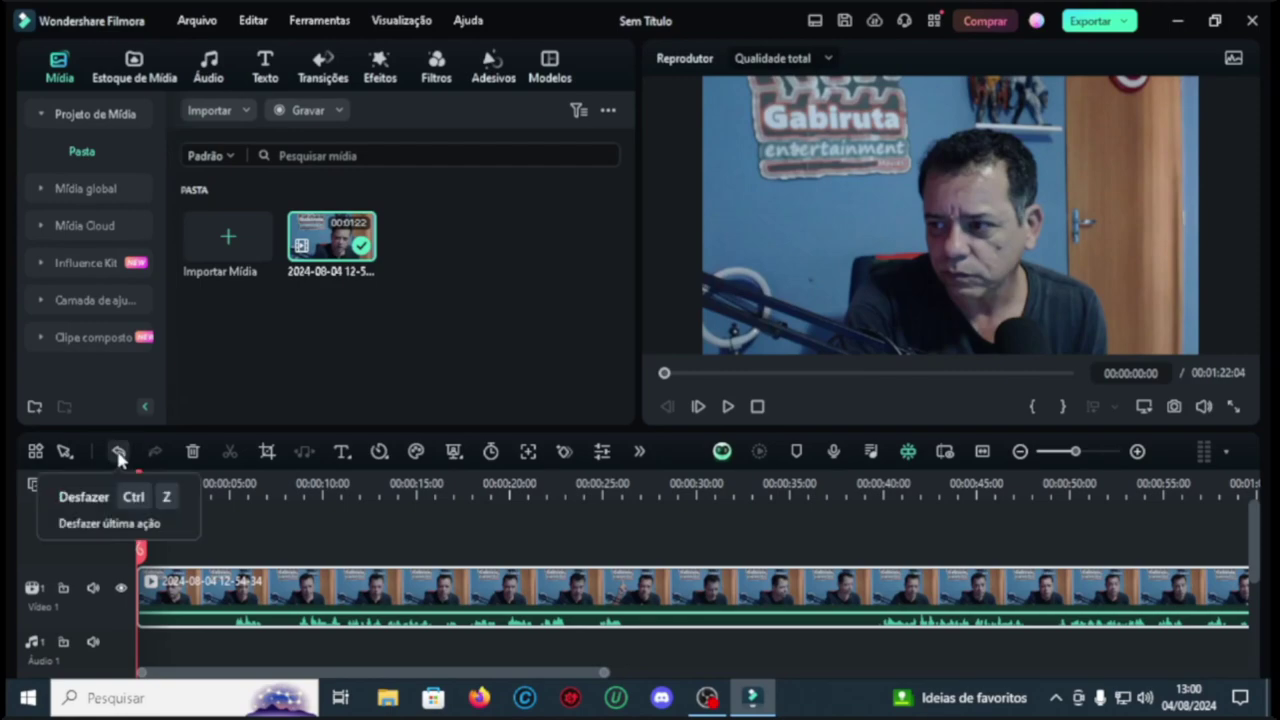
# Step: Undo and redo the clip placement, then select the clip and move to about 39 seconds
pyautogui.click(117, 455)
pyautogui.click(117, 455)
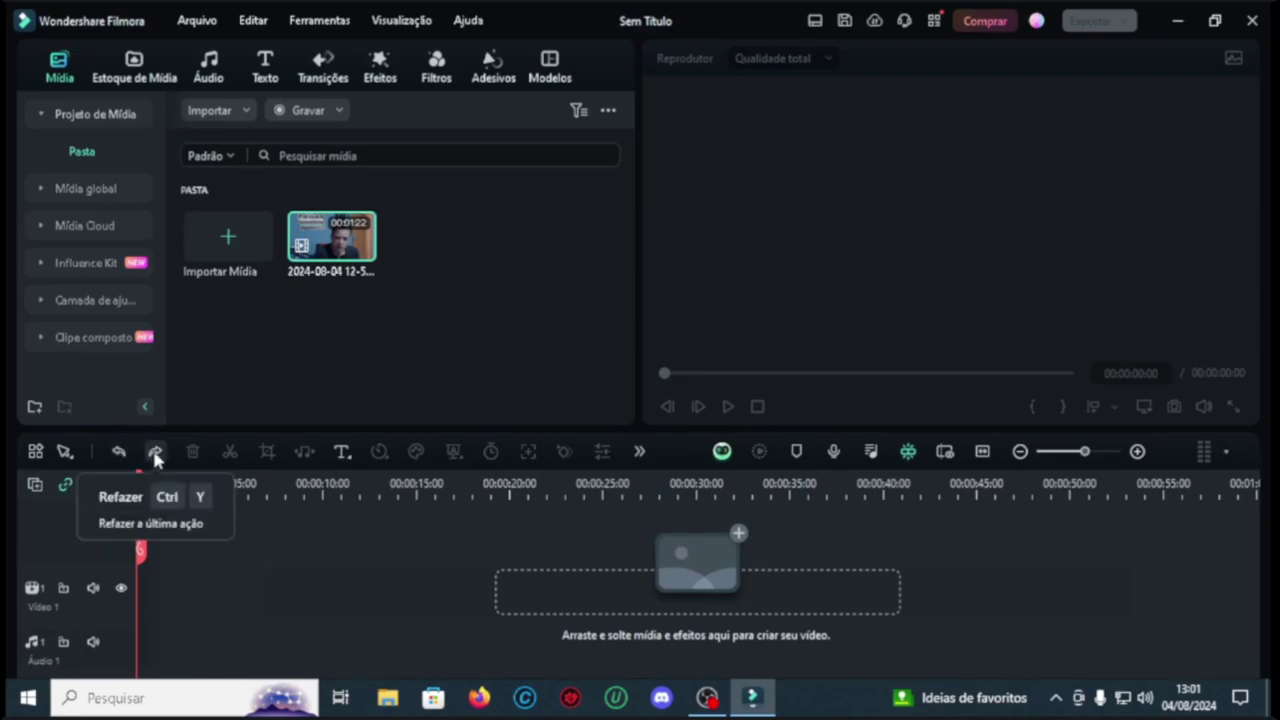
pyautogui.click(155, 452)
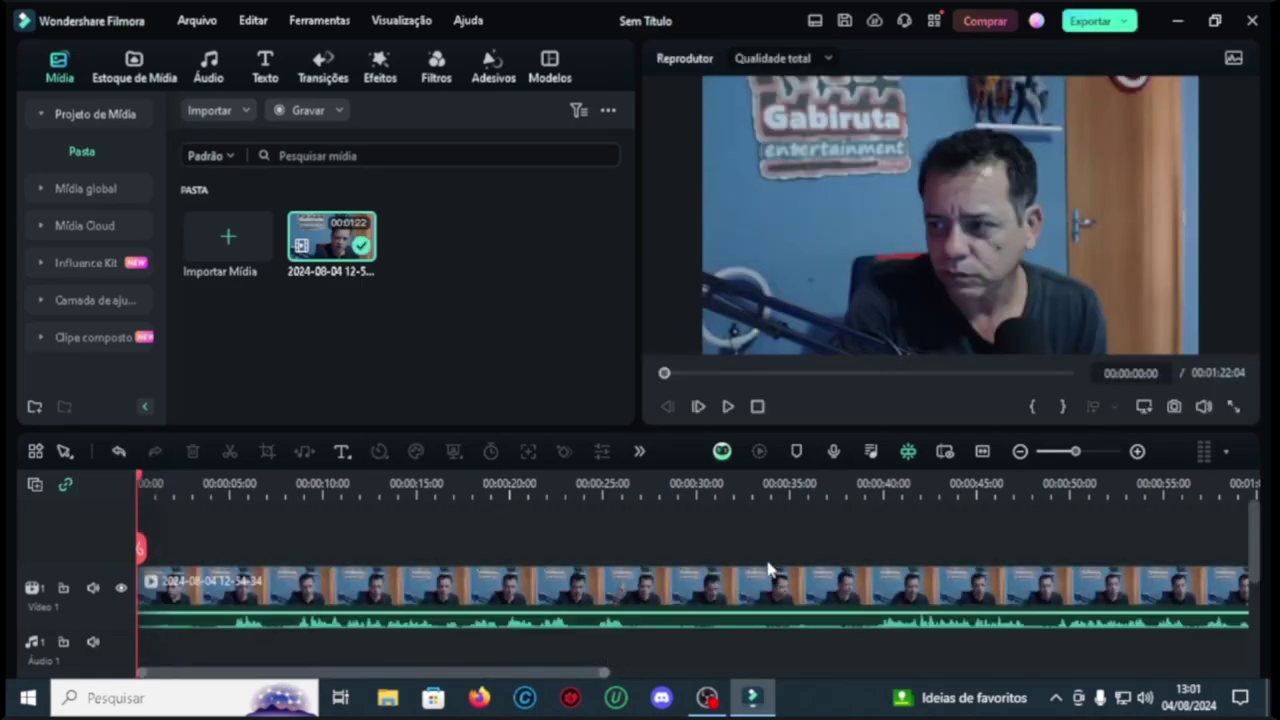
pyautogui.click(768, 570)
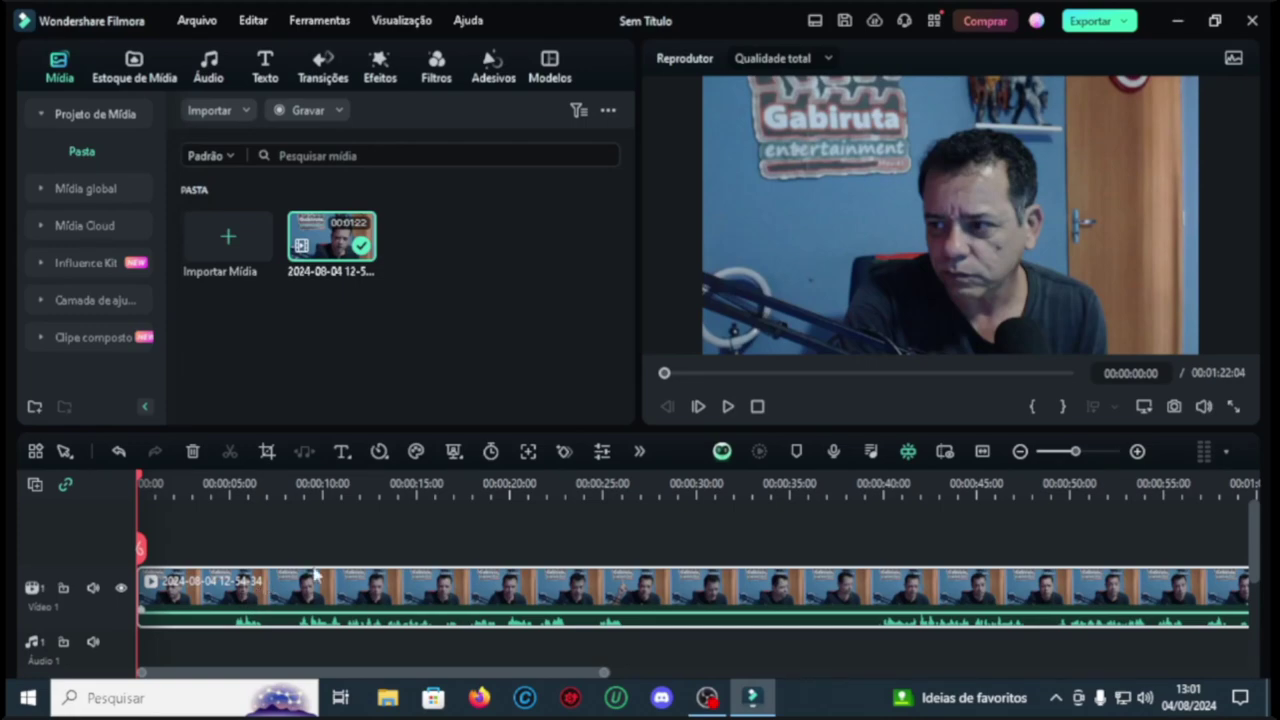
pyautogui.click(877, 492)
# Step: Play to about 38 seconds and split the clip there
pyautogui.click(729, 406)
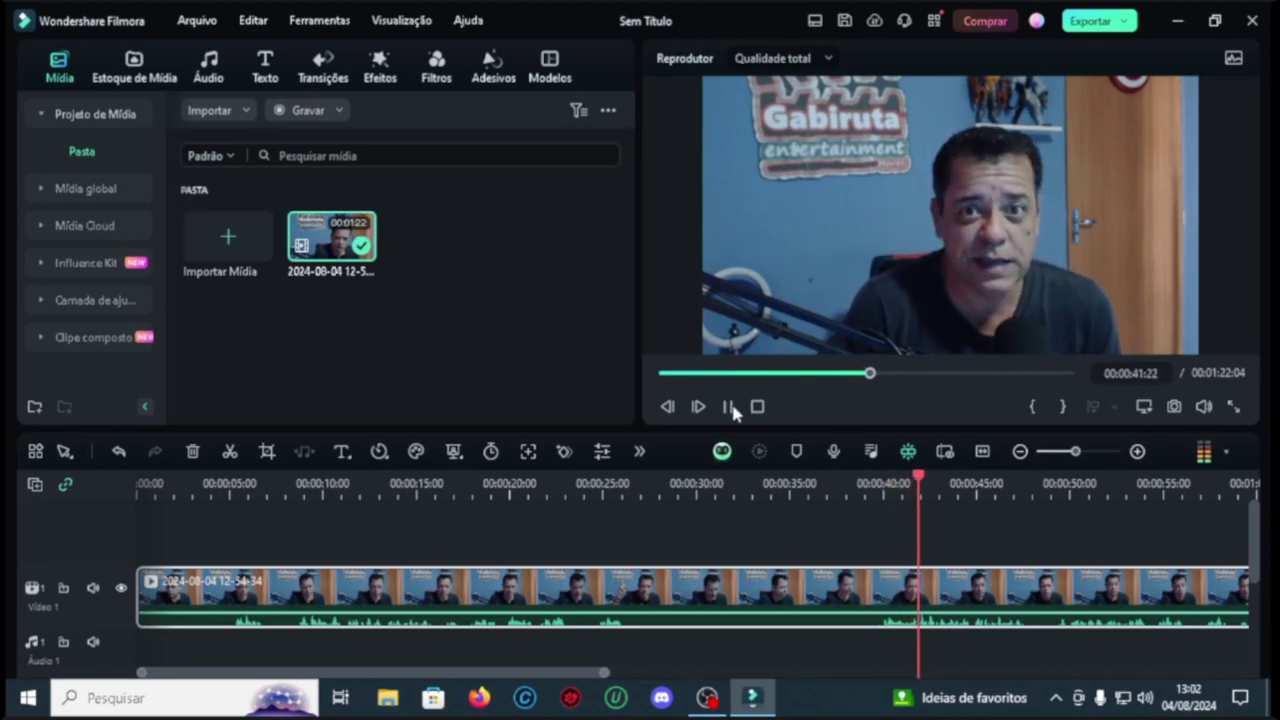
pyautogui.click(980, 238)
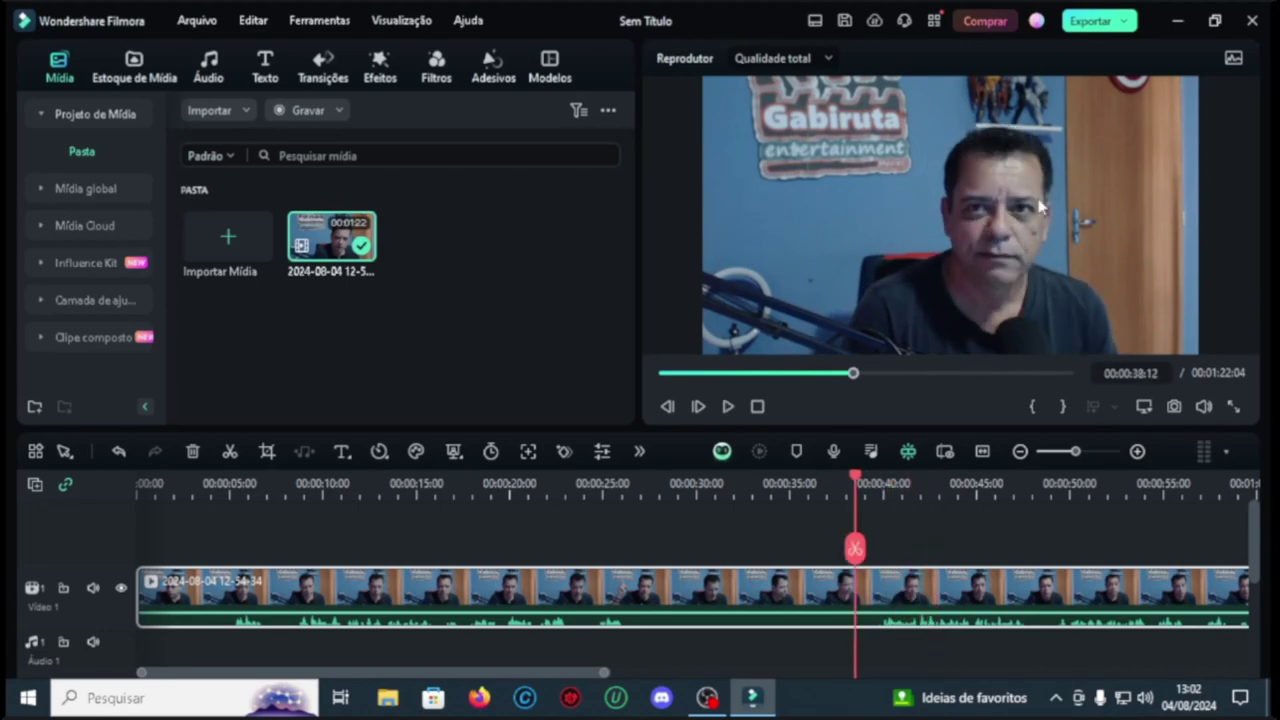
pyautogui.hotkey('ctrl', 'z')
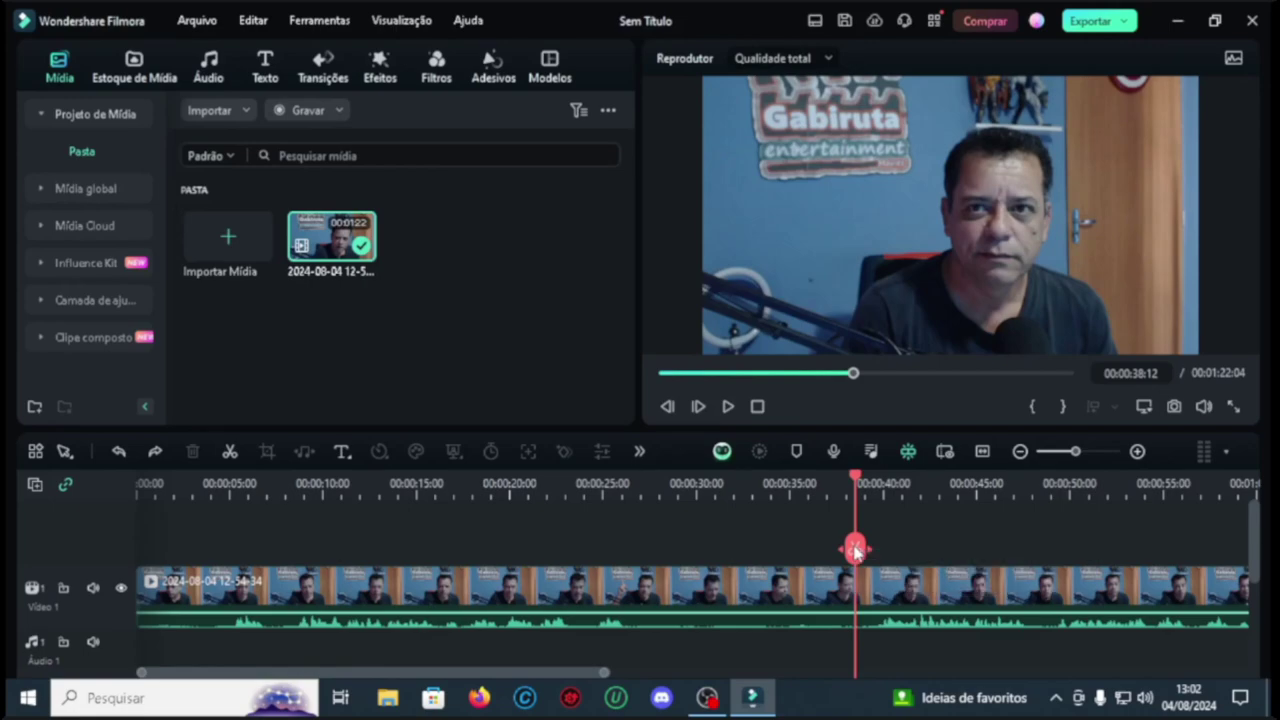
pyautogui.click(855, 549)
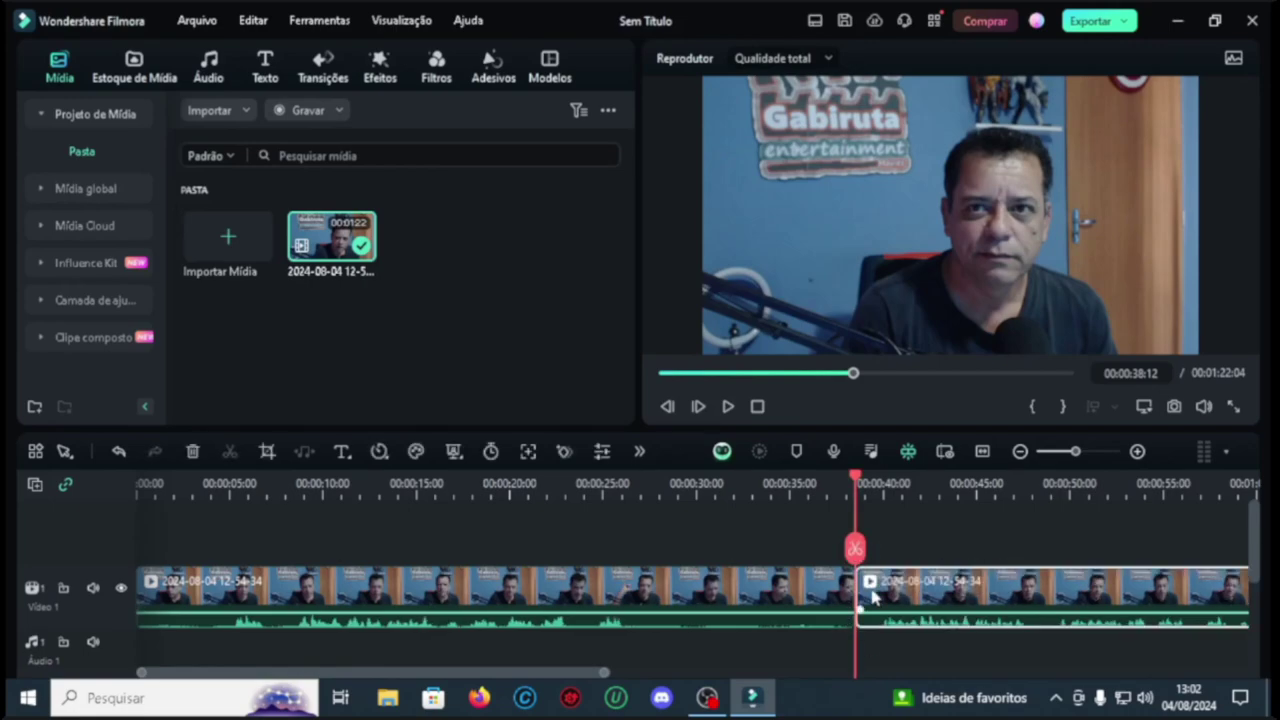
# Step: Review around the cut, then select and delete the opening part of the clip
pyautogui.moveTo(860, 485); pyautogui.dragTo(716, 493)
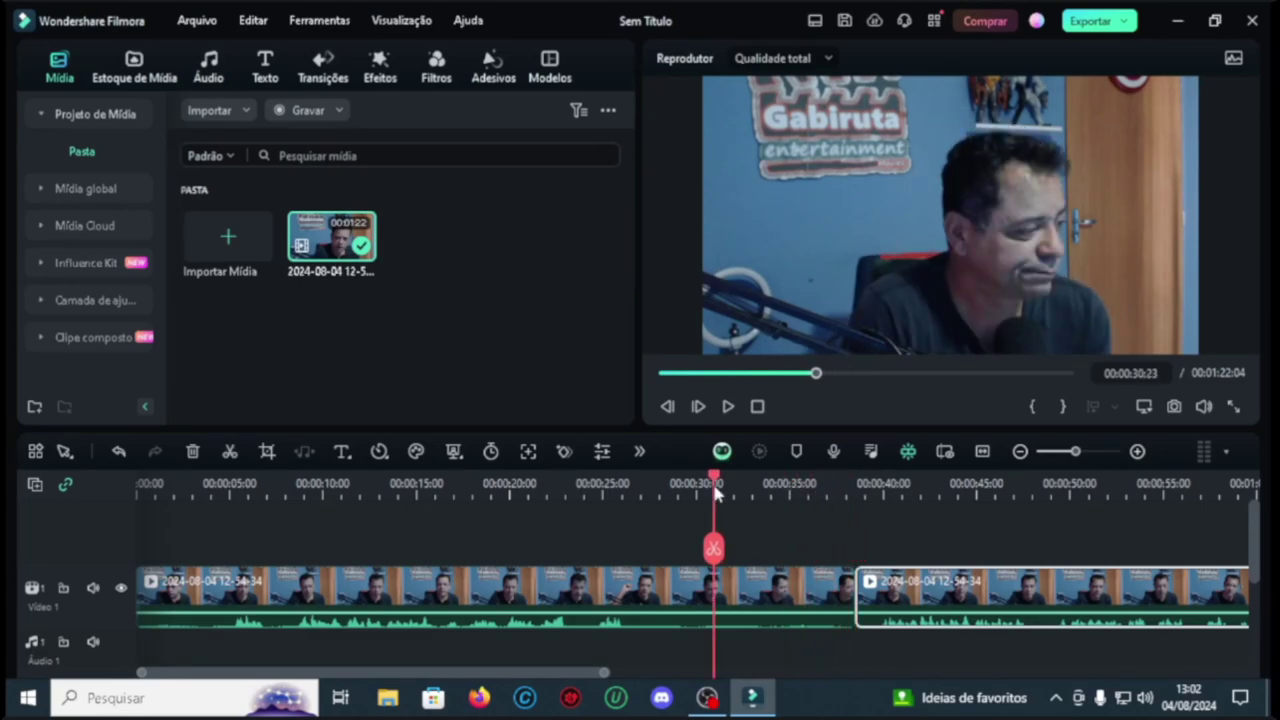
pyautogui.click(854, 483)
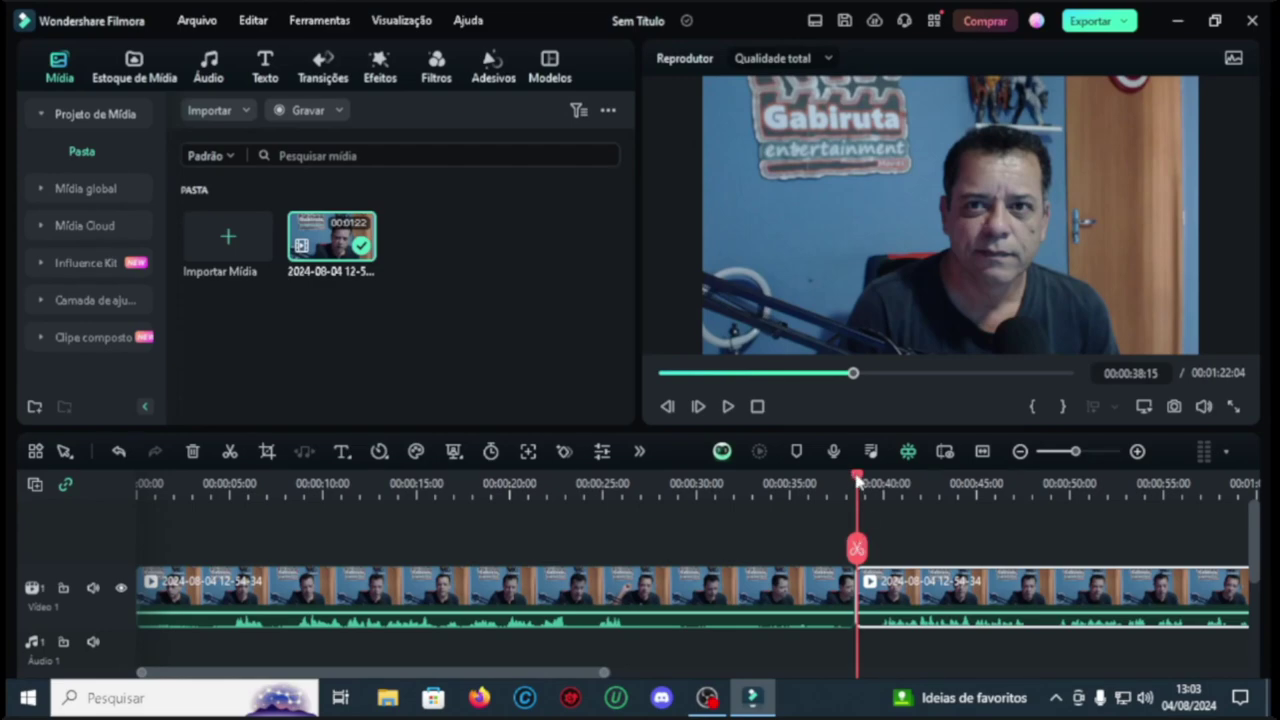
pyautogui.moveTo(857, 480); pyautogui.dragTo(821, 482)
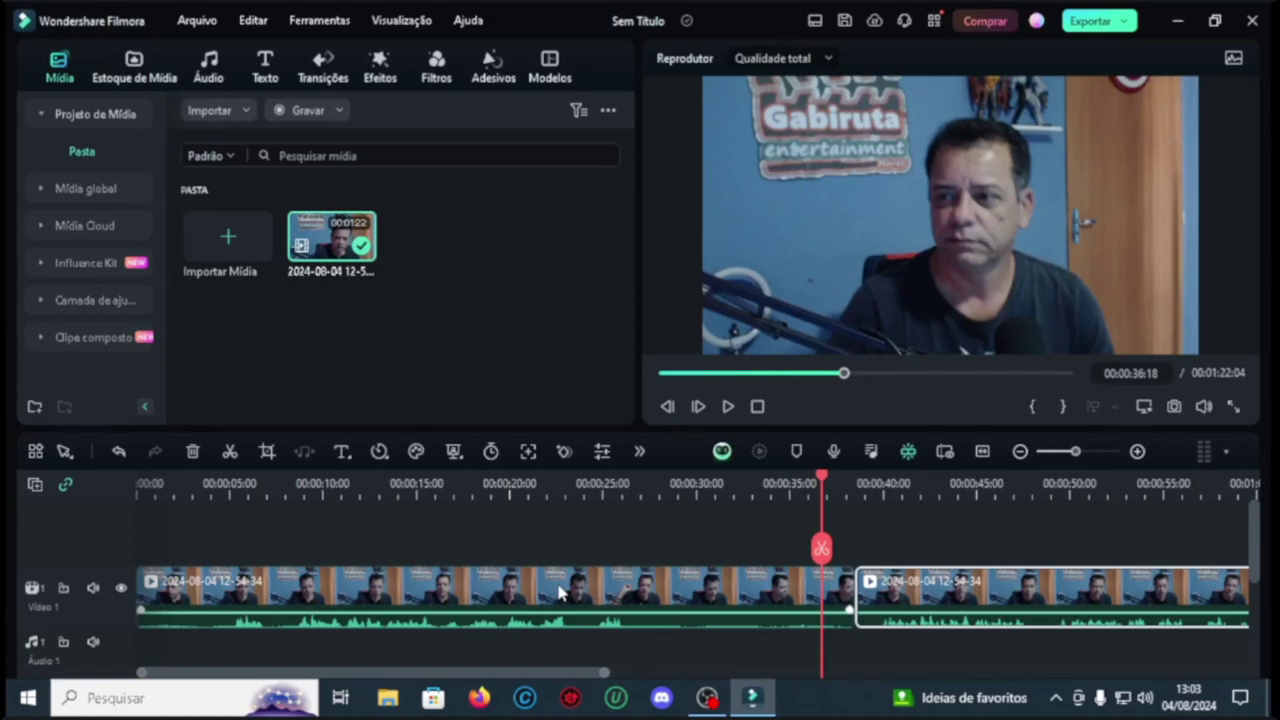
pyautogui.click(518, 597)
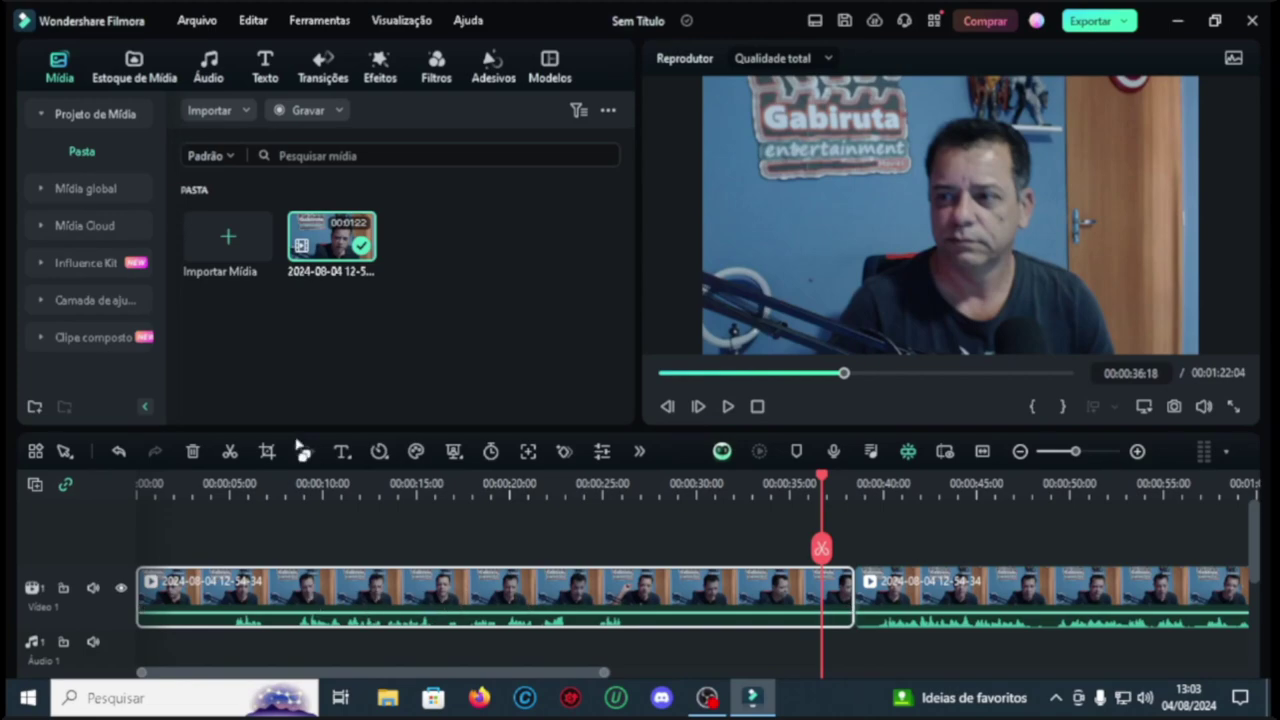
pyautogui.click(194, 454)
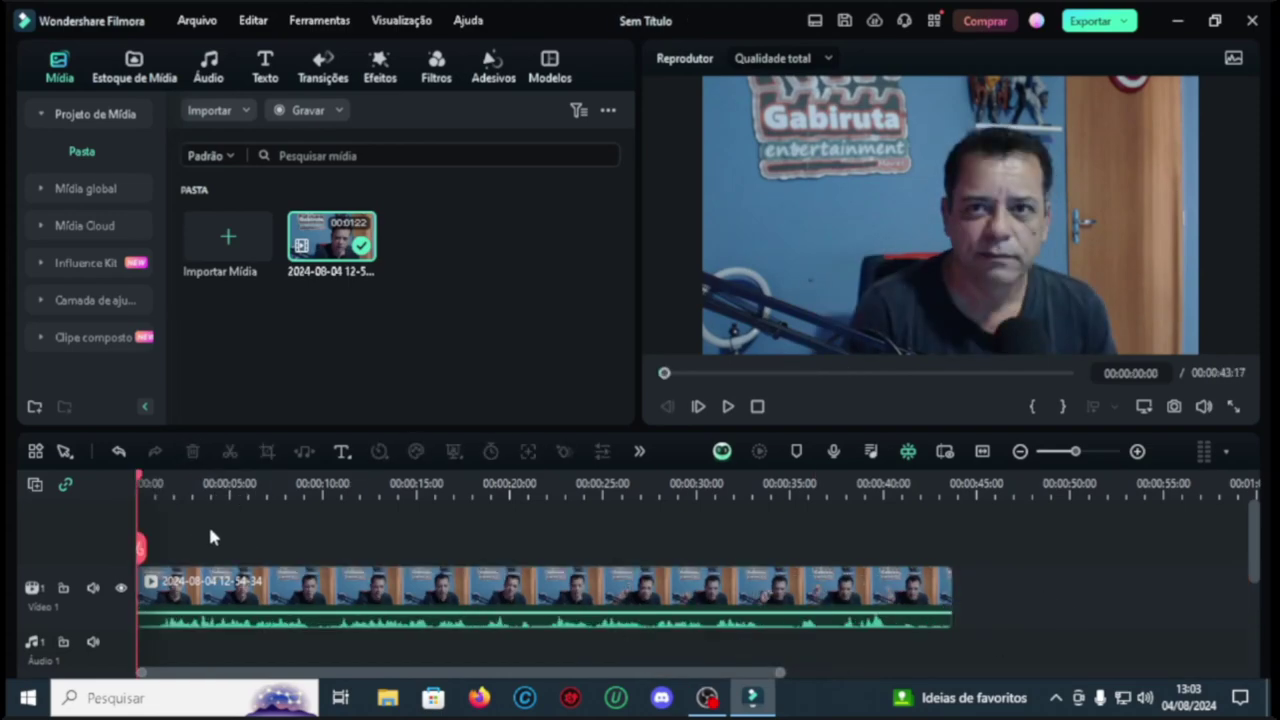
# Step: Play the trimmed clip, then park the playhead at about 38 seconds
pyautogui.click(728, 407)
pyautogui.click(729, 408)
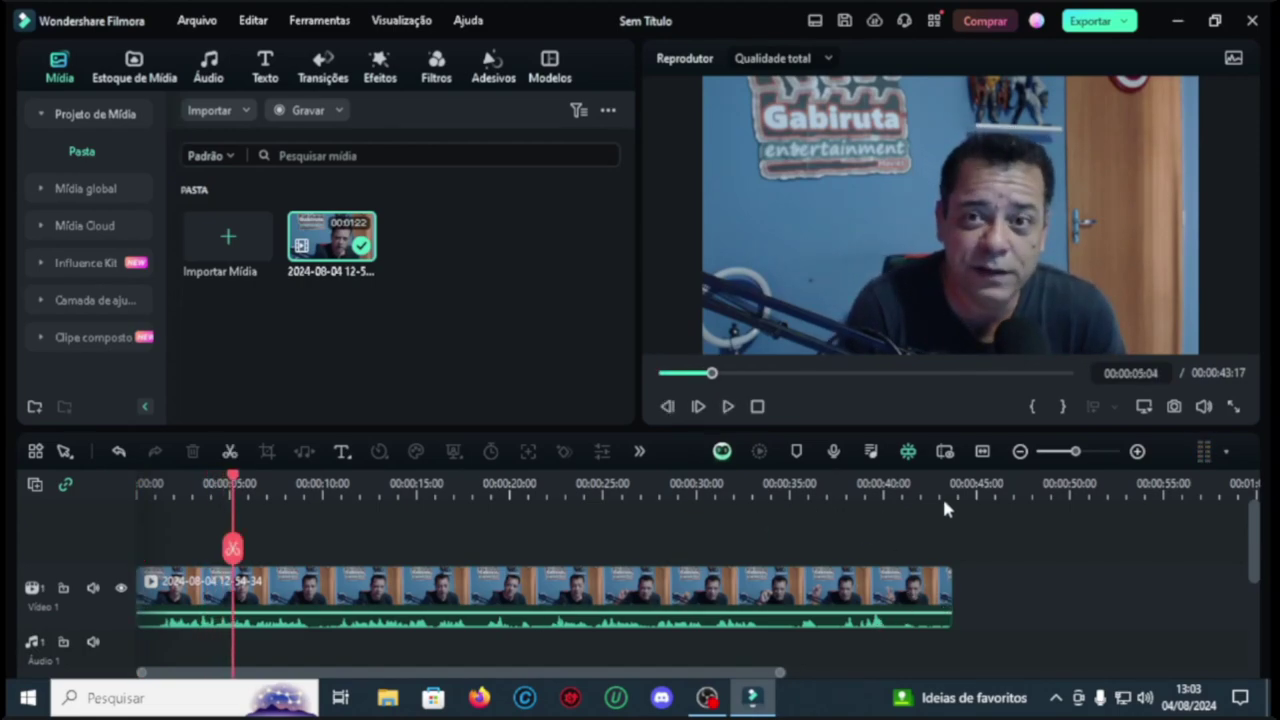
pyautogui.click(870, 488)
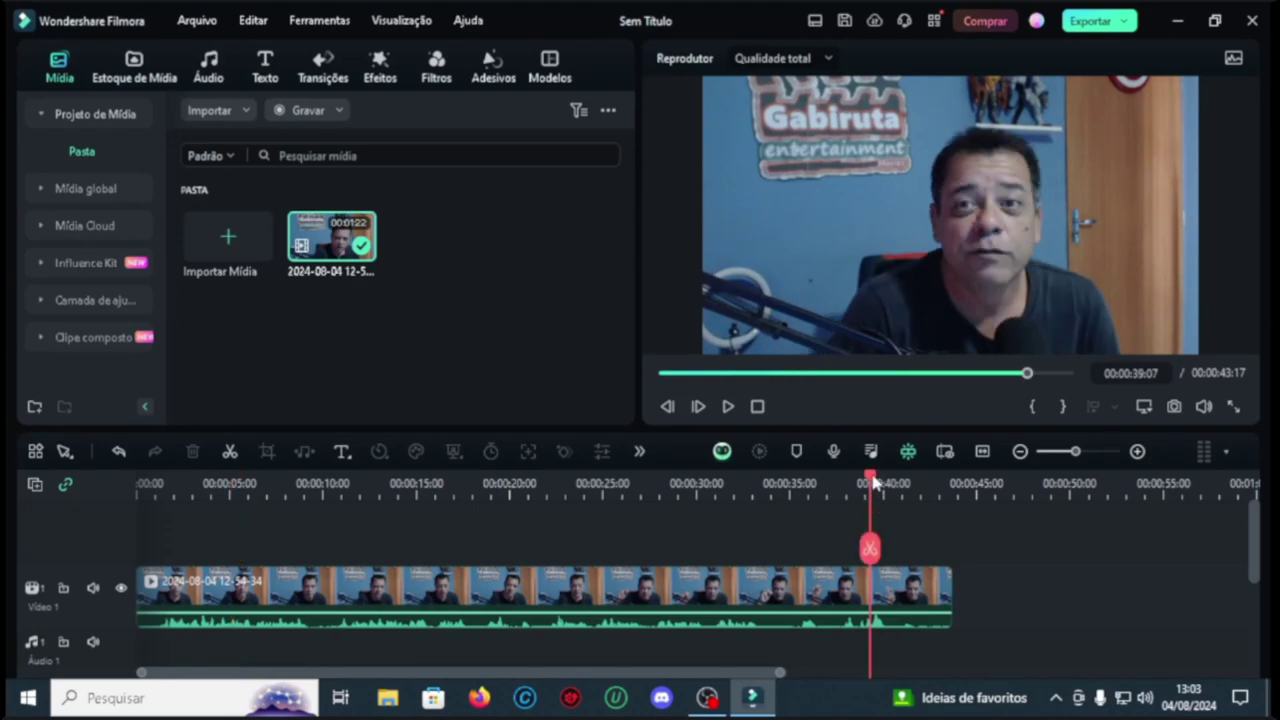
pyautogui.moveTo(873, 483); pyautogui.dragTo(906, 487)
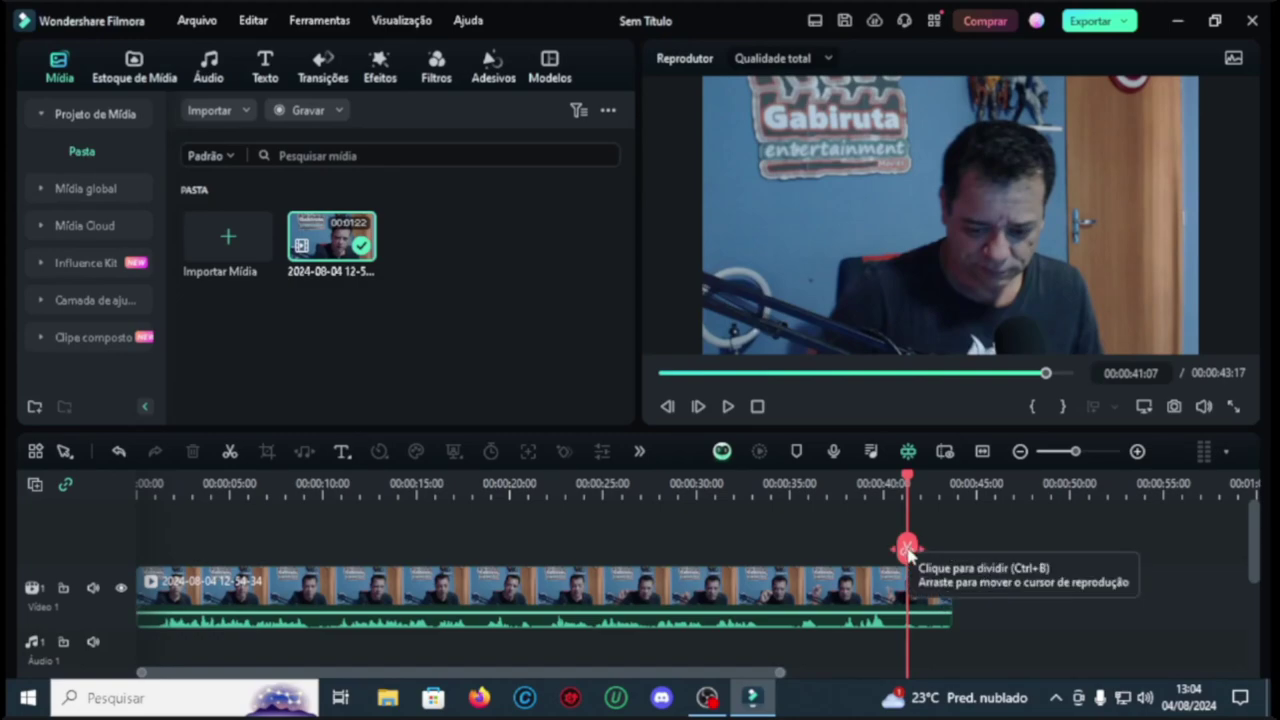
# Step: Split near 41 seconds, delete the short leftover piece, and scrub the preview to about 21 seconds
pyautogui.click(909, 549)
pyautogui.click(929, 591)
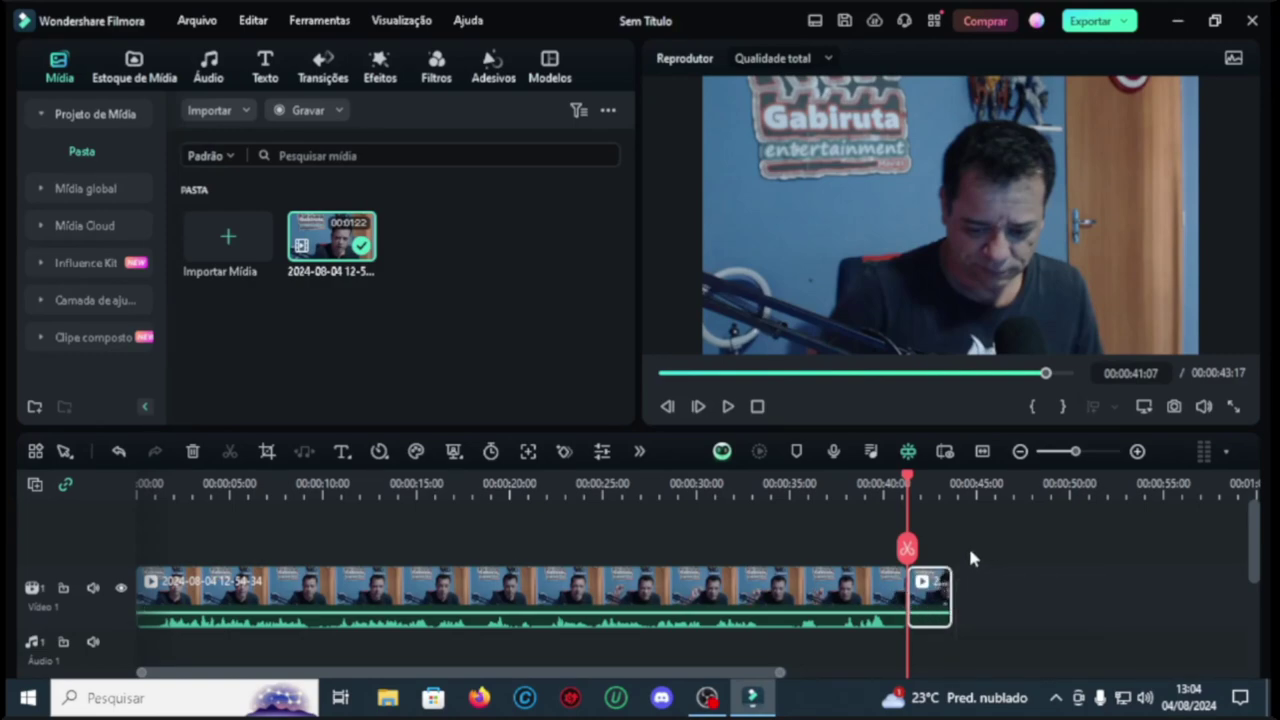
pyautogui.press('Delete')
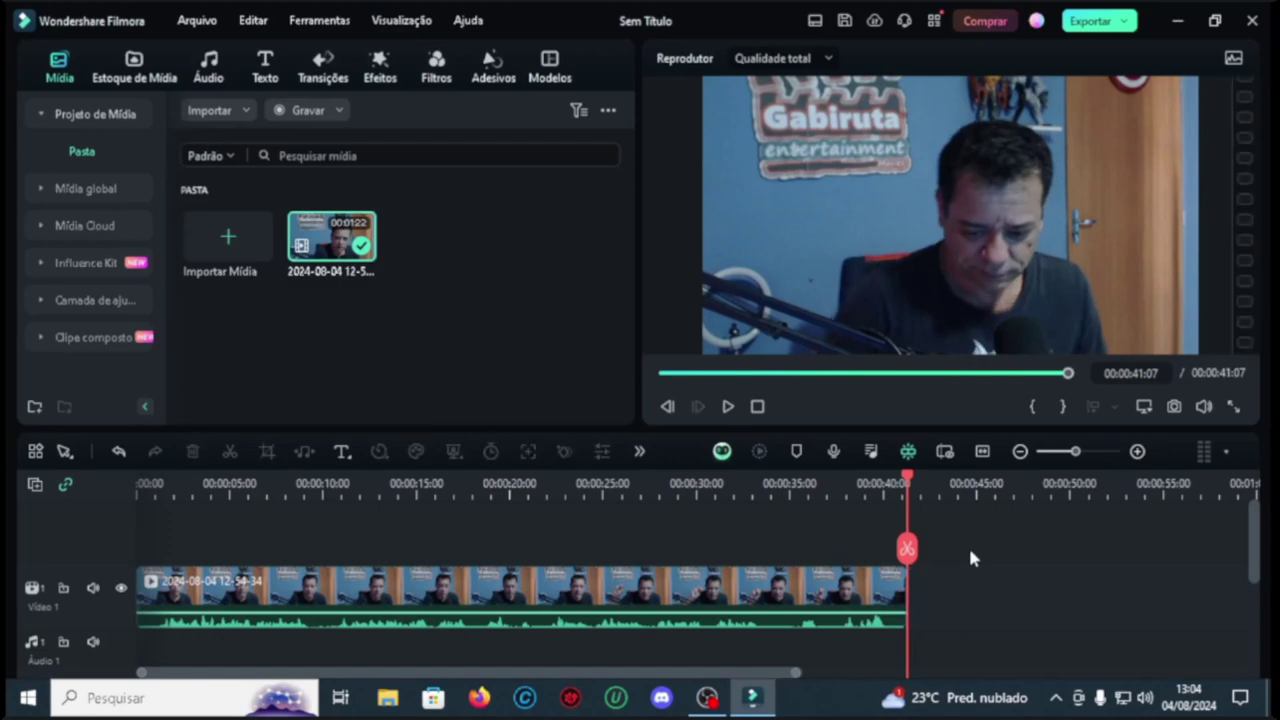
pyautogui.click(758, 406)
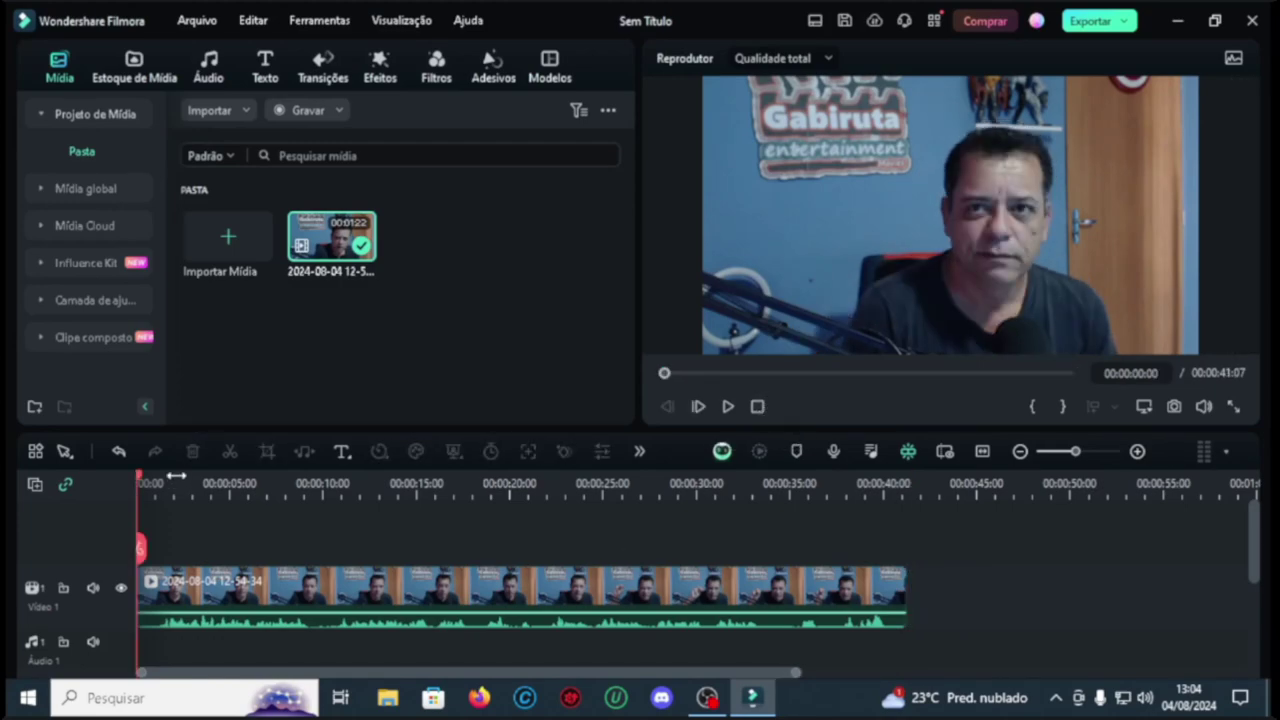
pyautogui.moveTo(143, 477); pyautogui.dragTo(145, 540)
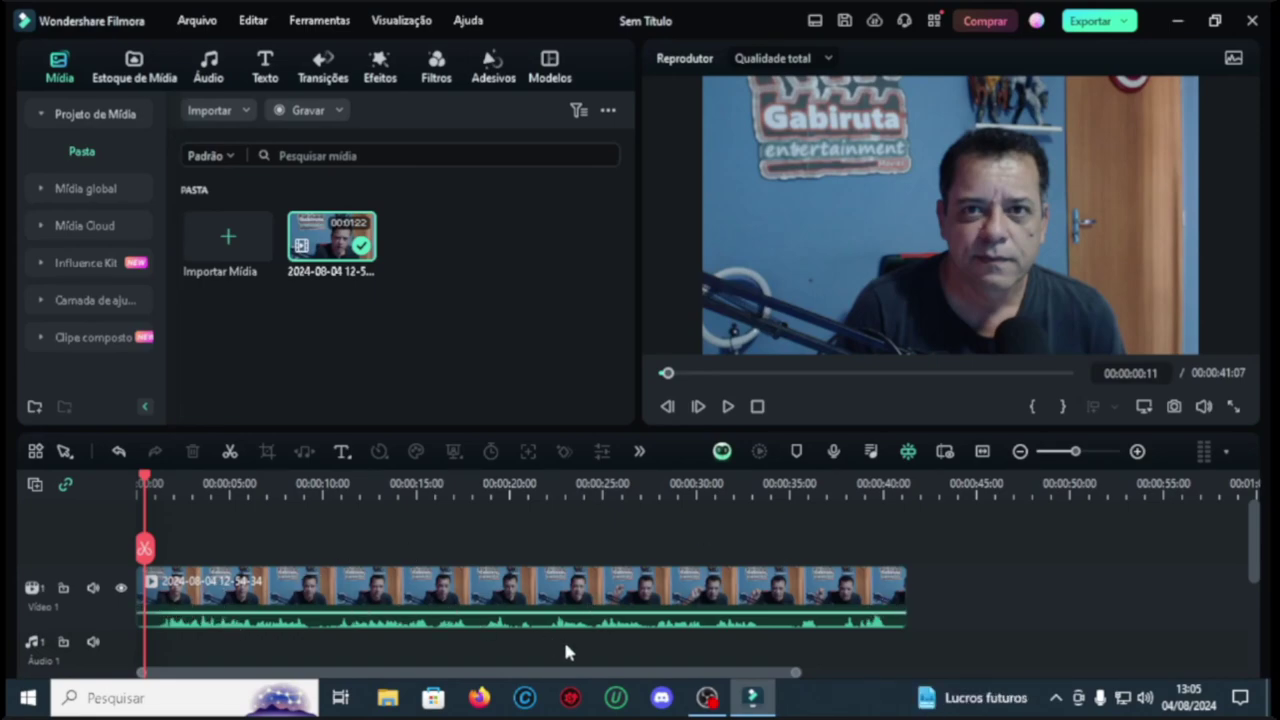
# Step: Raise the webcam clip's volume line to 12.00 dB and play it back to check
pyautogui.click(222, 597)
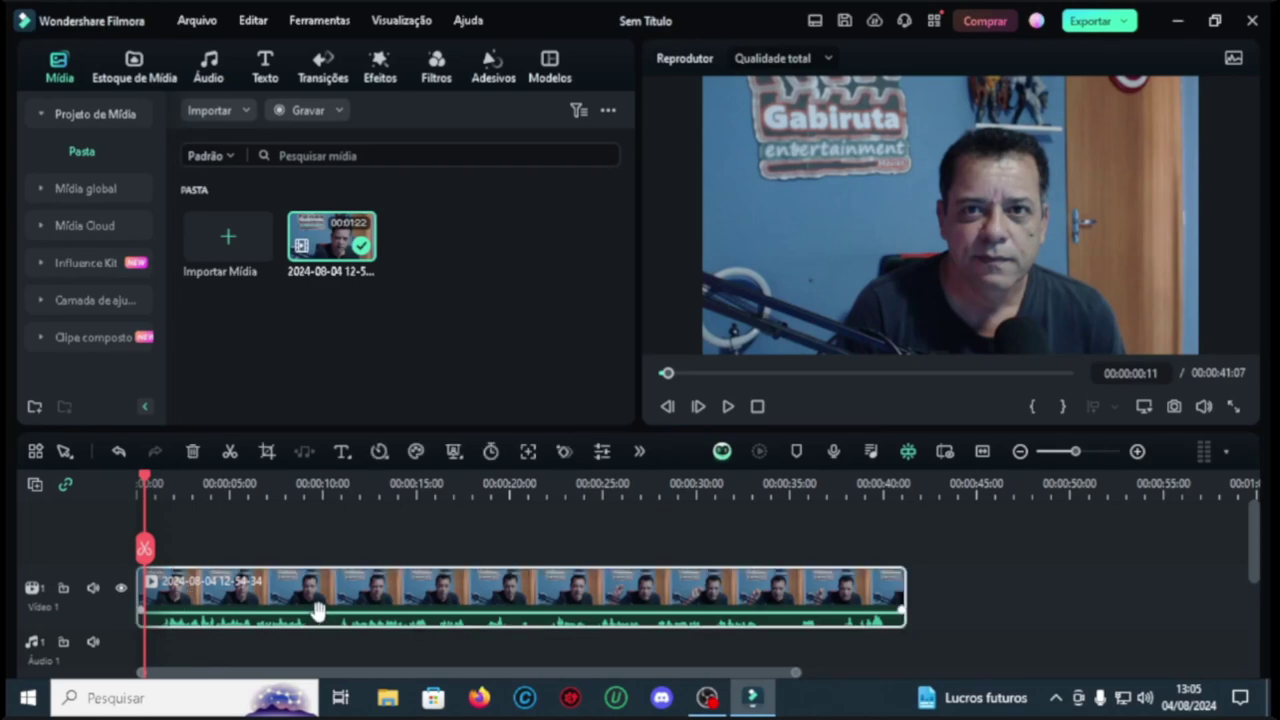
pyautogui.moveTo(317, 613); pyautogui.dragTo(317, 584)
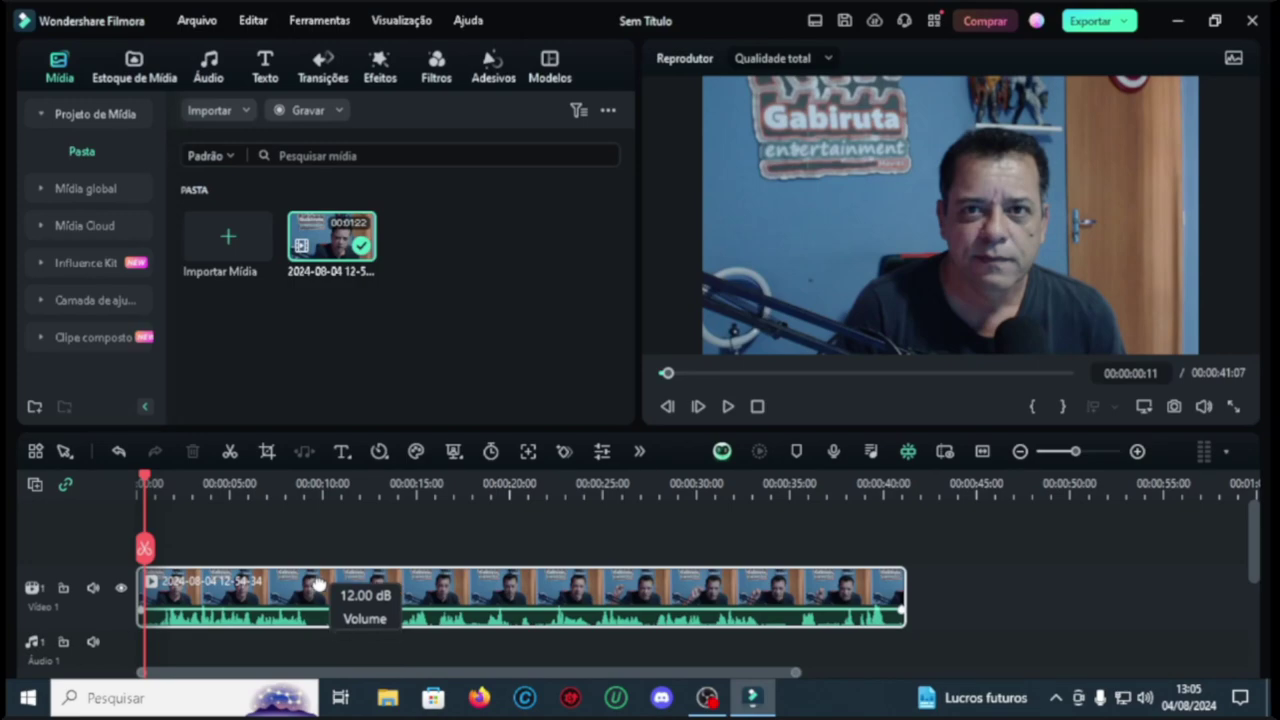
pyautogui.moveTo(317, 584); pyautogui.dragTo(320, 588)
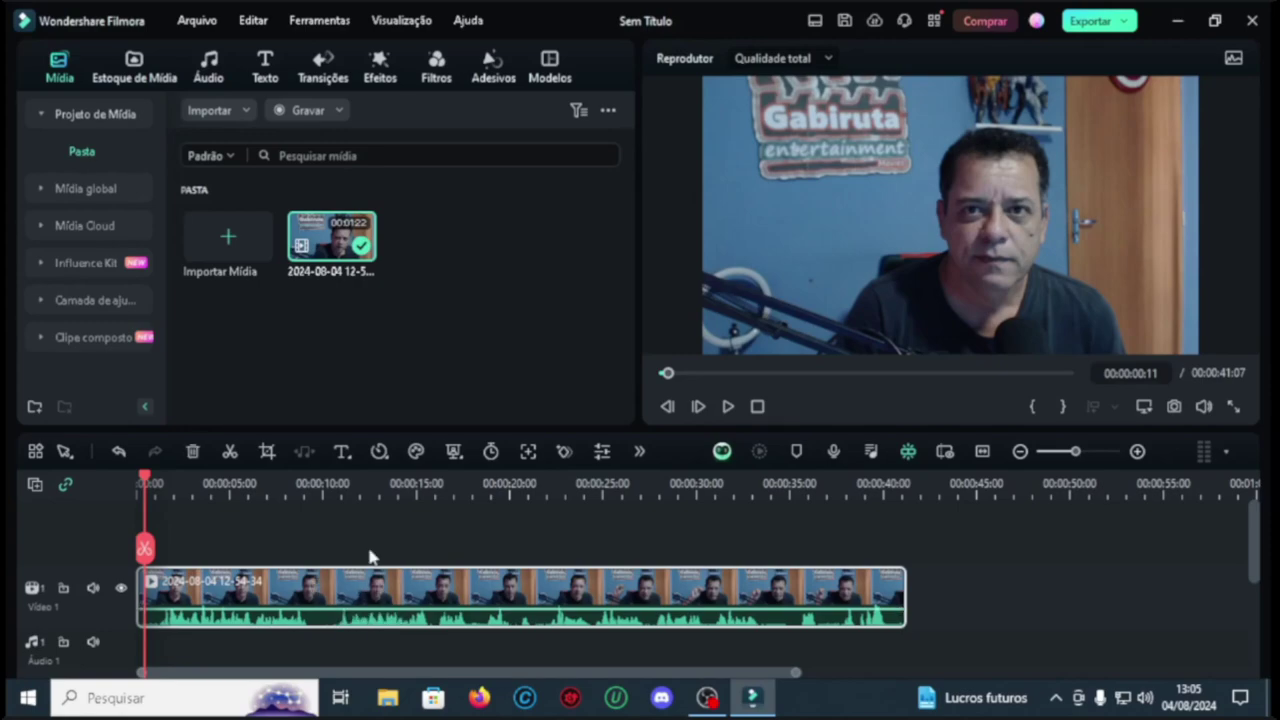
pyautogui.click(728, 406)
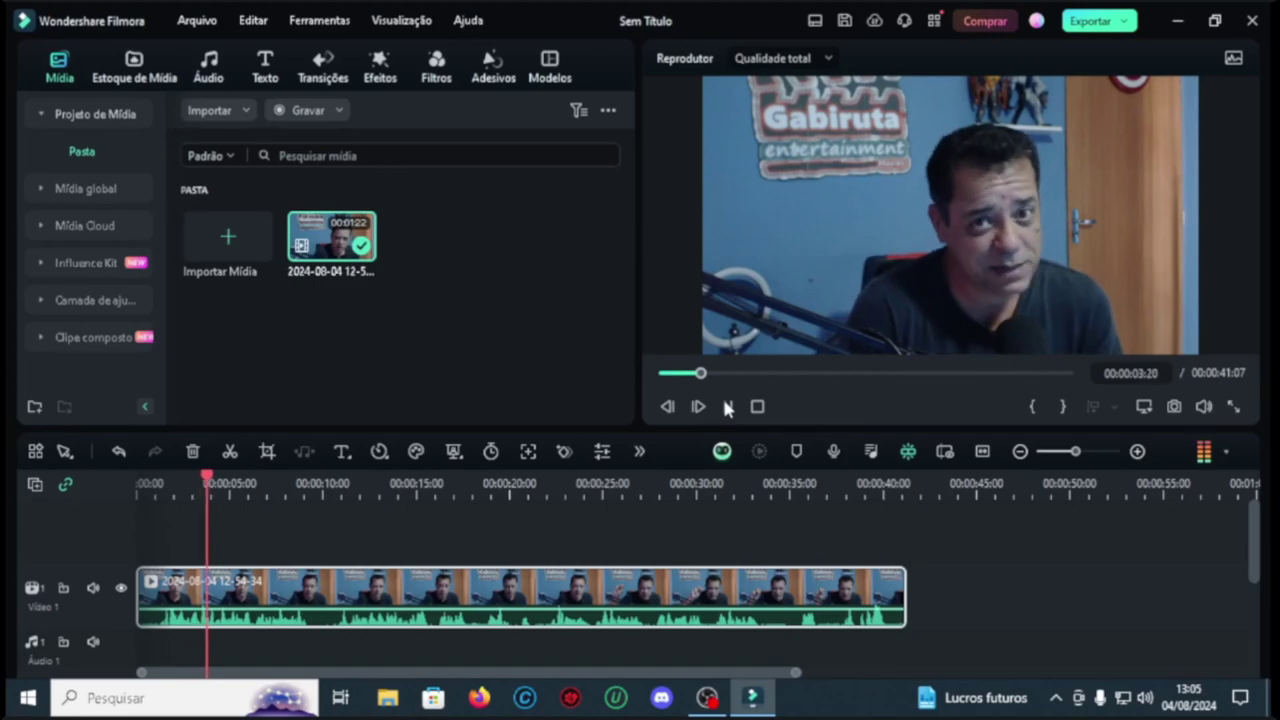
pyautogui.click(757, 406)
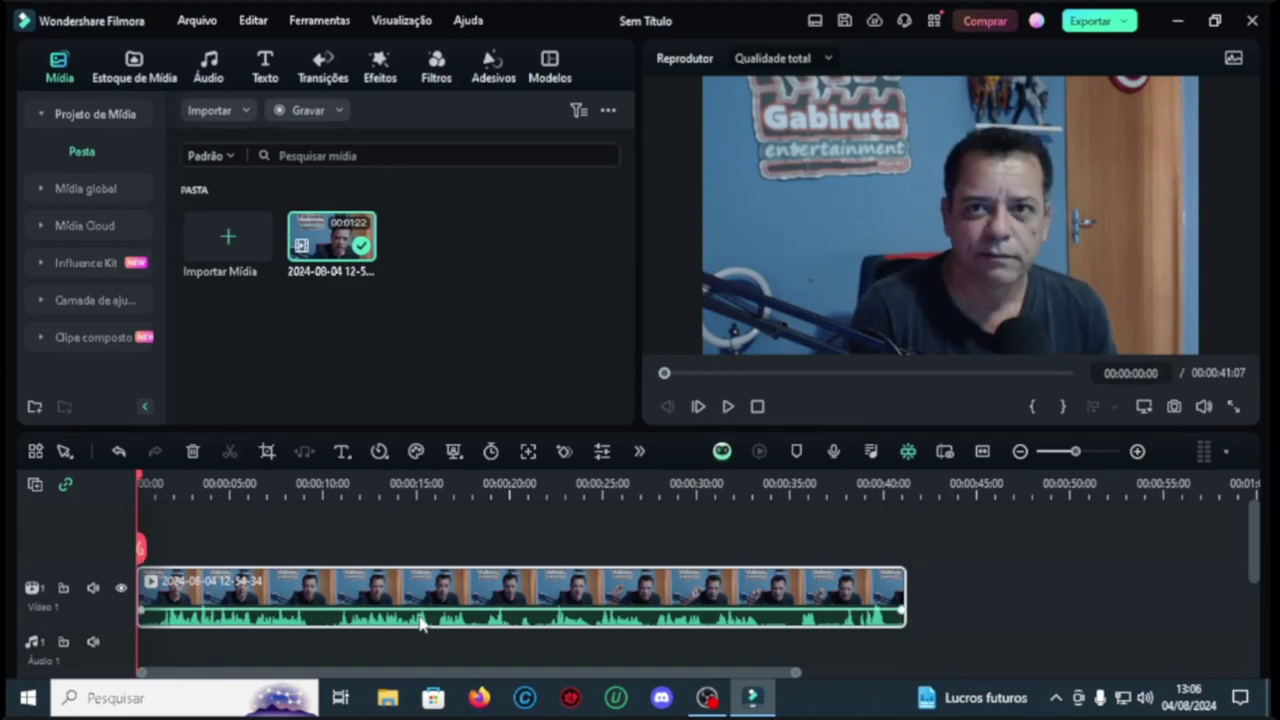
# Step: Open the clip's properties and look through its audio, colour and speed settings
pyautogui.doubleClick(420, 622)
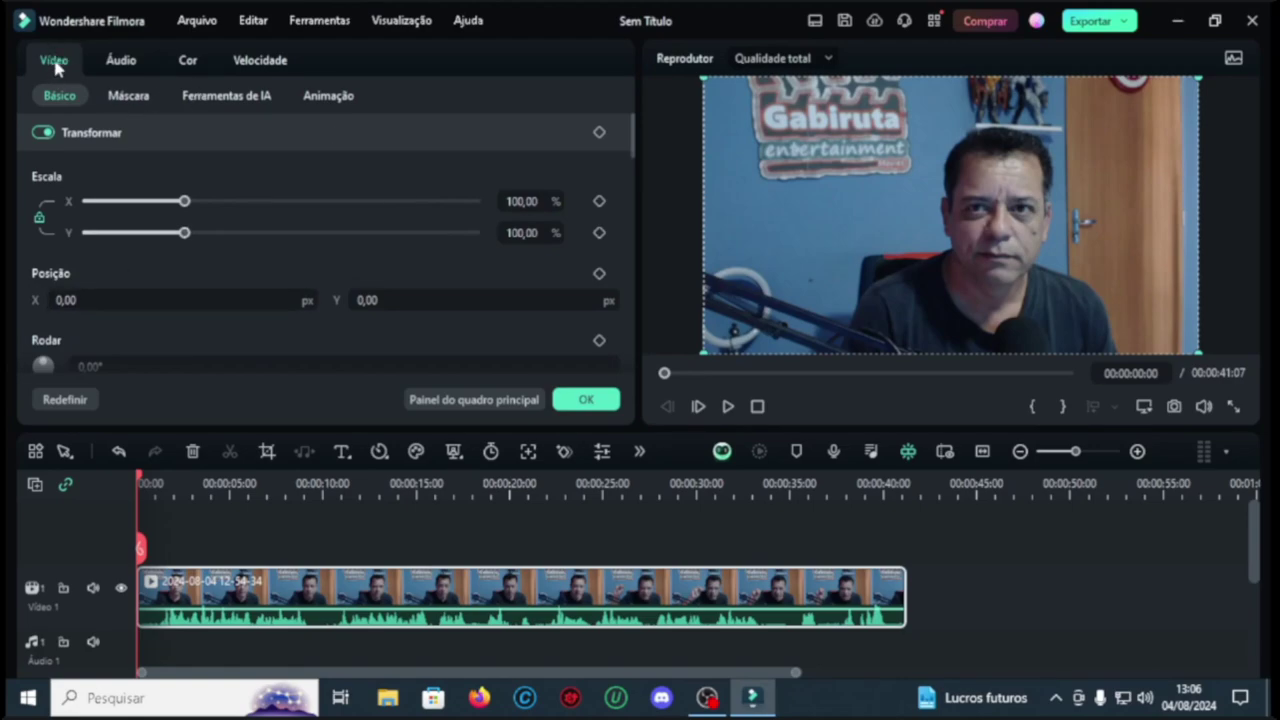
pyautogui.click(121, 60)
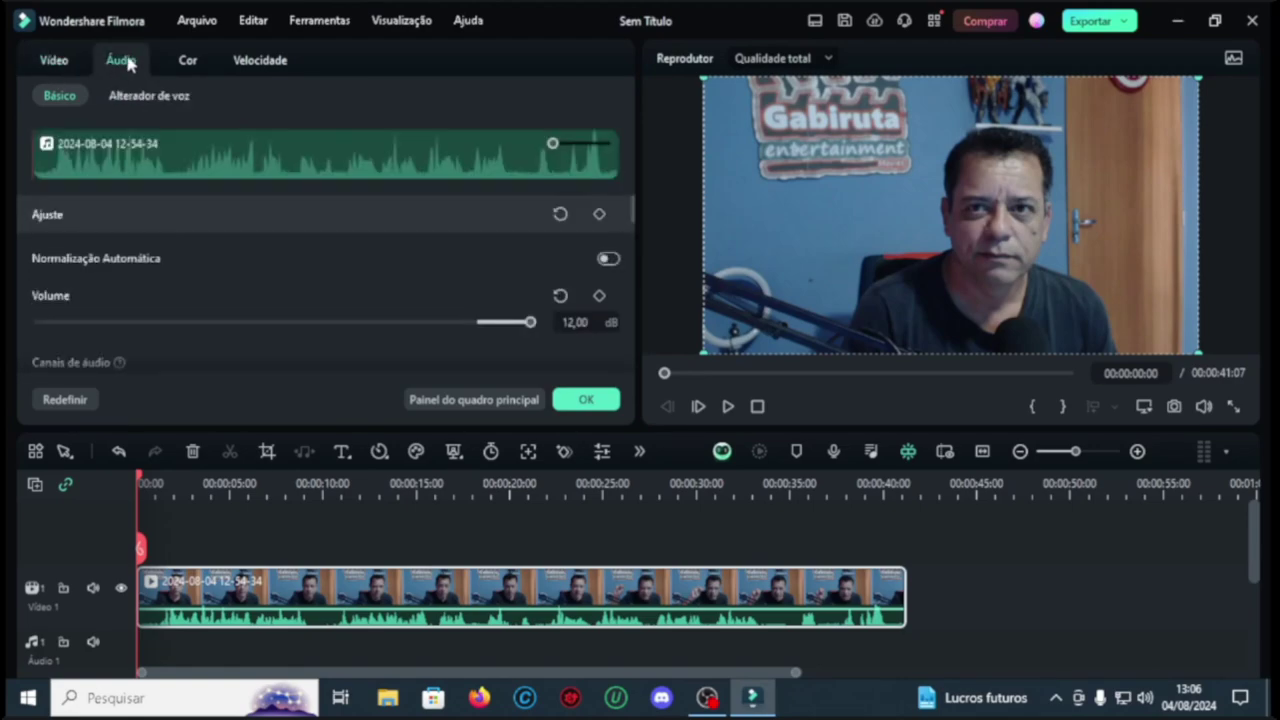
pyautogui.click(188, 60)
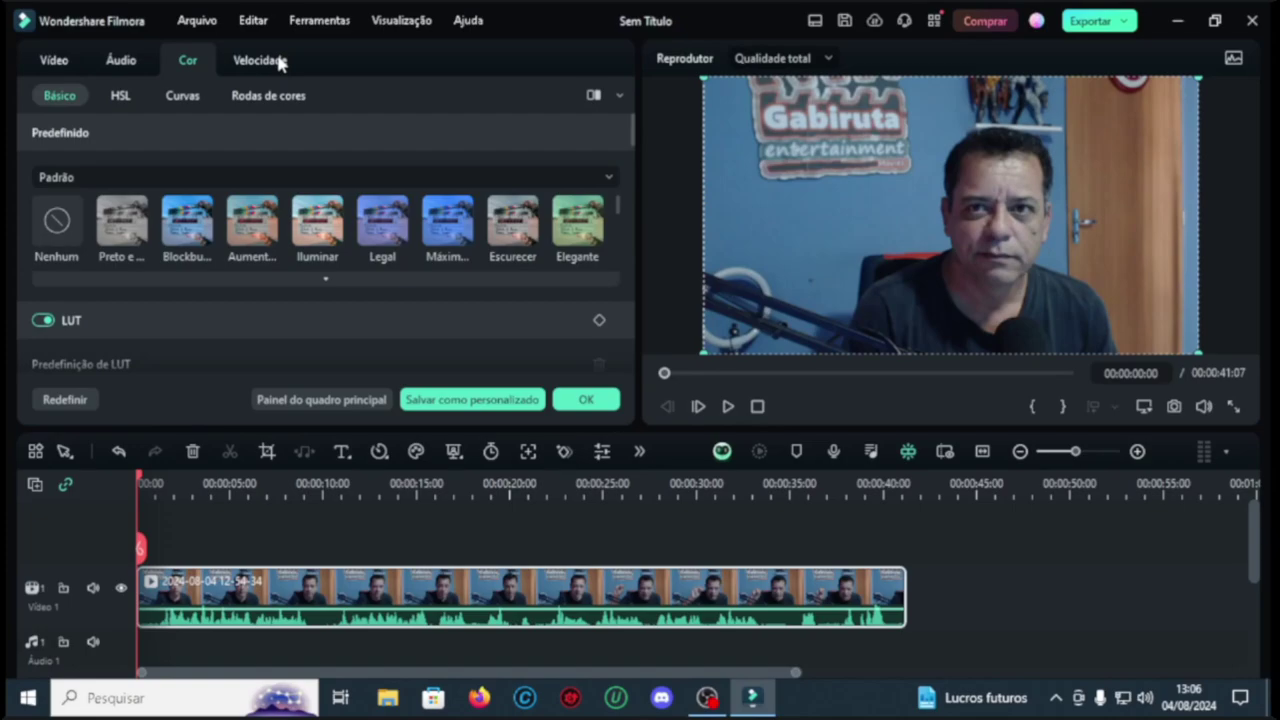
pyautogui.click(279, 61)
pyautogui.click(188, 60)
pyautogui.click(131, 62)
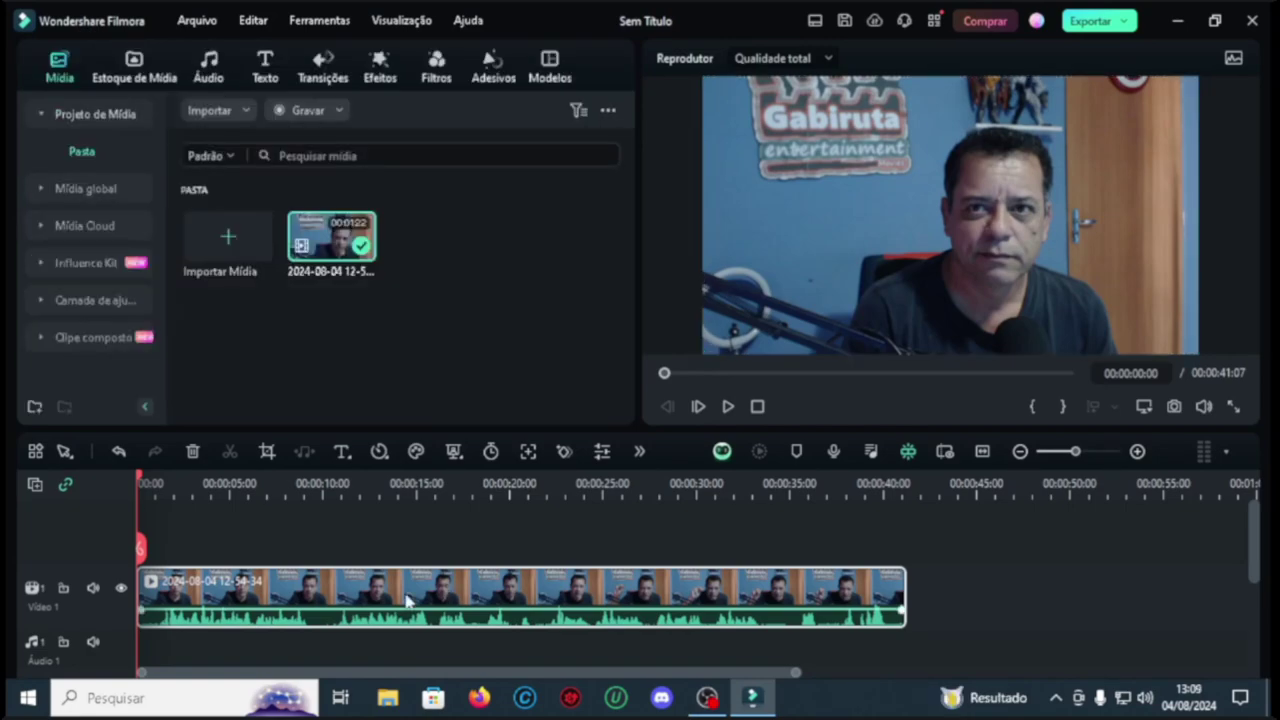
# Step: Reopen the clip's audio properties and open the Equalizador custom settings
pyautogui.doubleClick(410, 598)
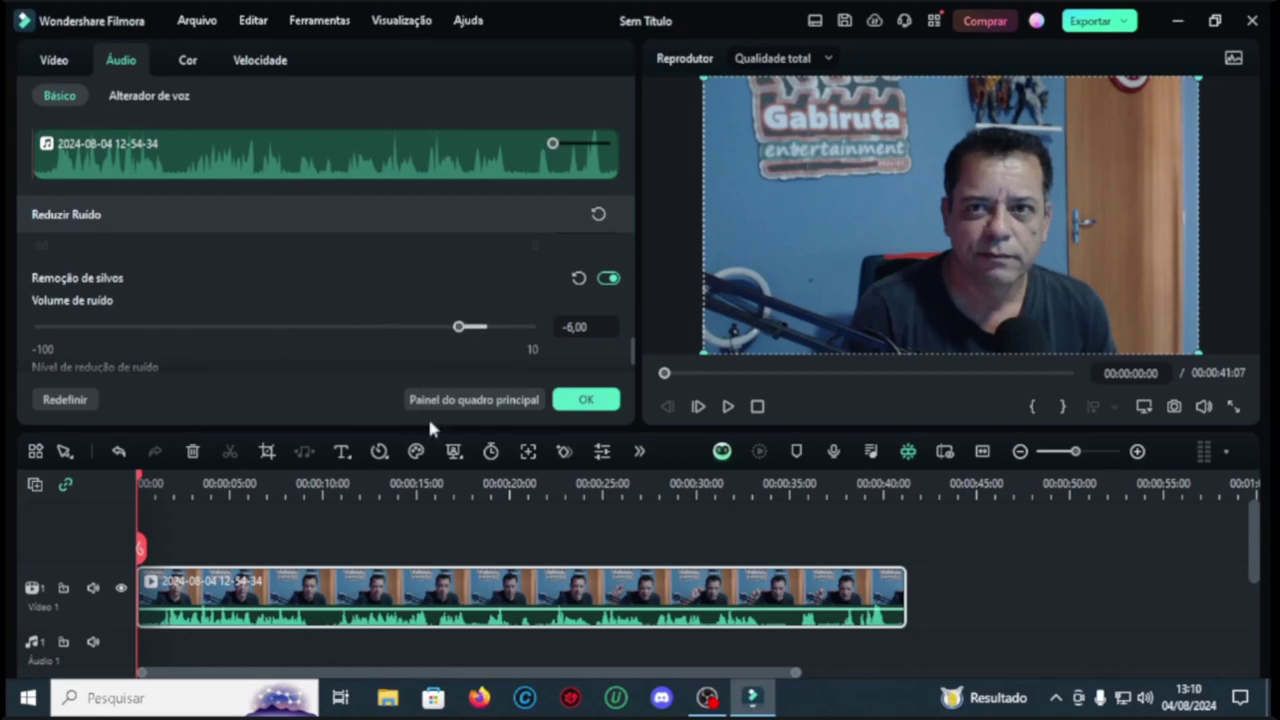
pyautogui.press('space')
pyautogui.scroll(5, 407, 227)
pyautogui.scroll(-3, 407, 227)
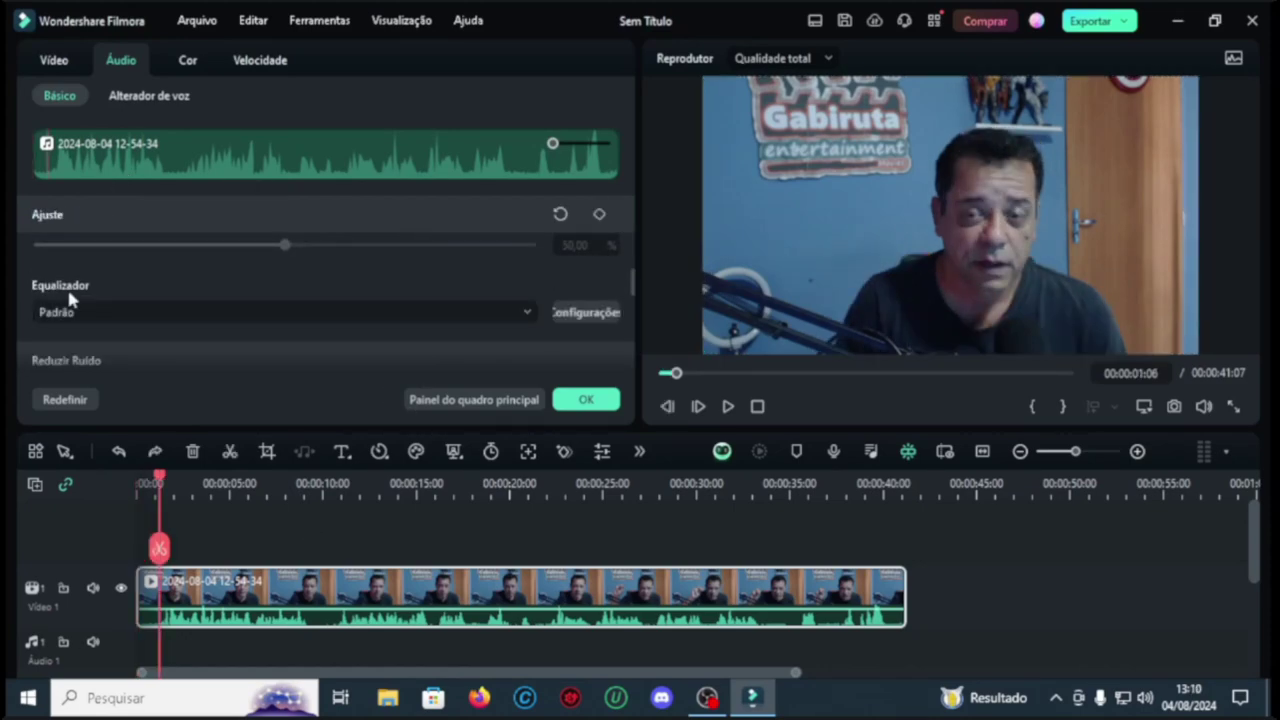
pyautogui.click(582, 315)
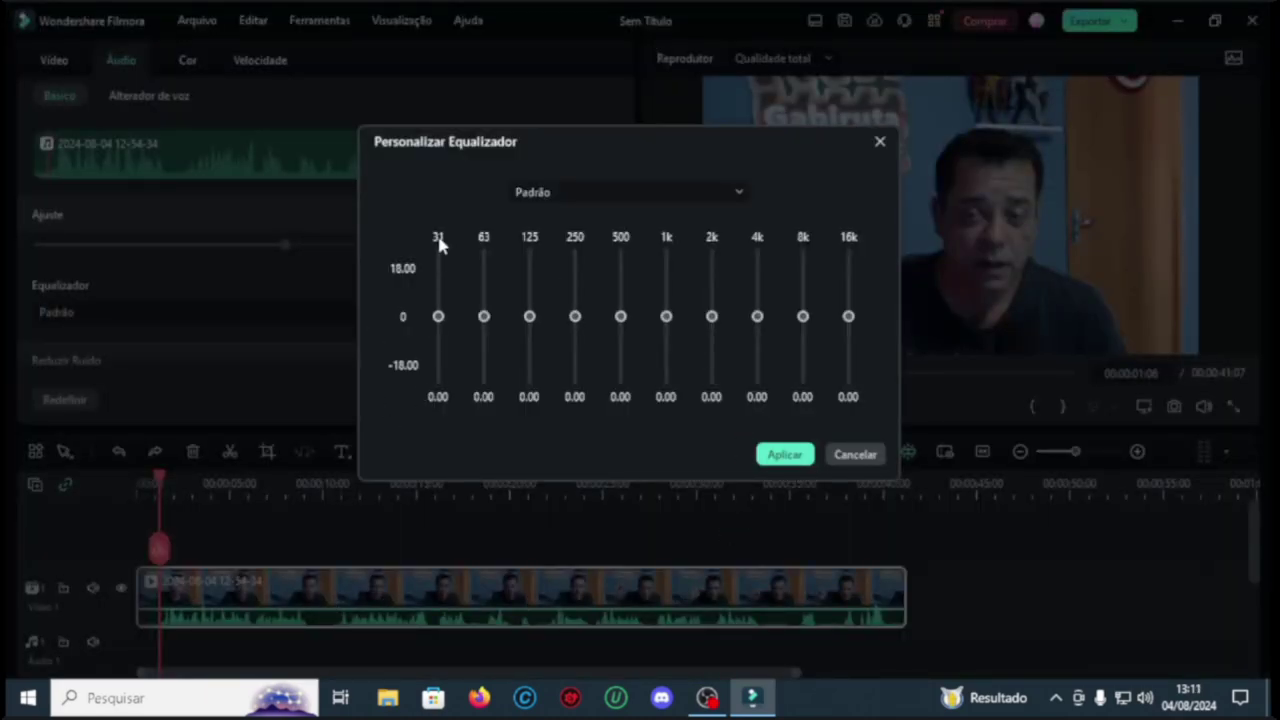
# Step: Cut 31 Hz to -18 and 63 Hz to -14, apply, and preview the equalized audio
pyautogui.moveTo(438, 316); pyautogui.dragTo(448, 390)
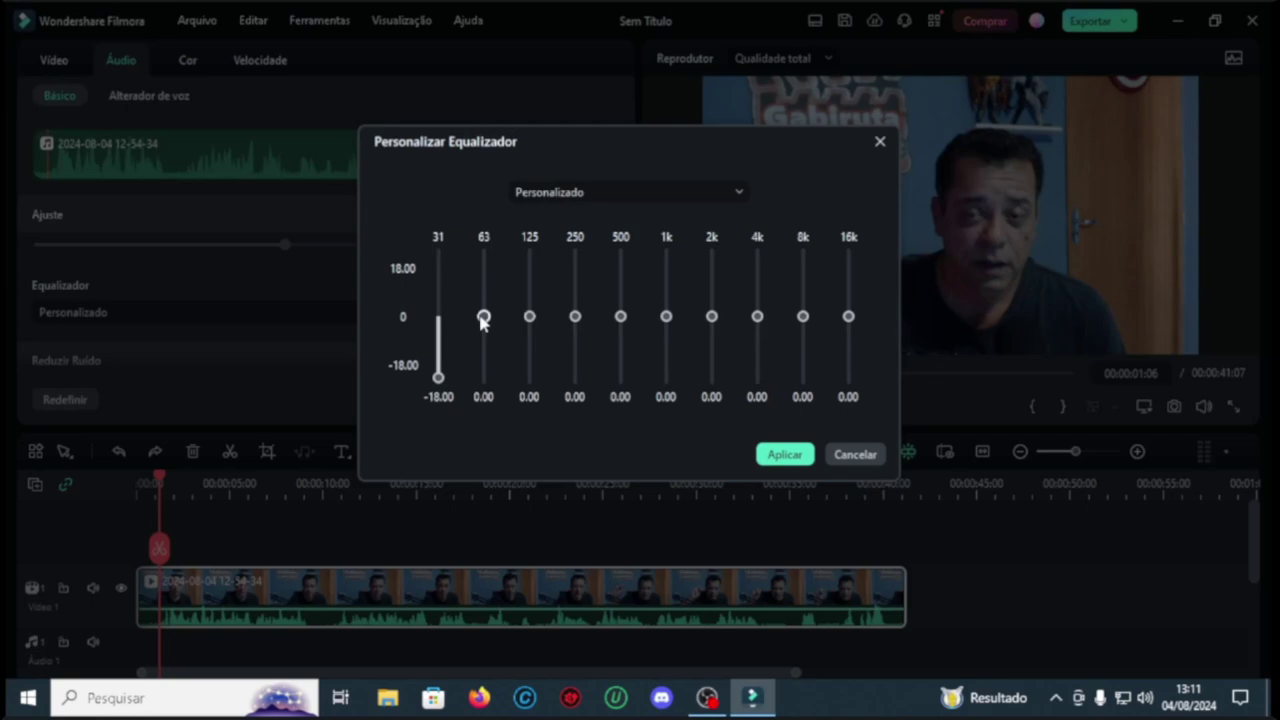
pyautogui.moveTo(483, 318); pyautogui.dragTo(485, 370)
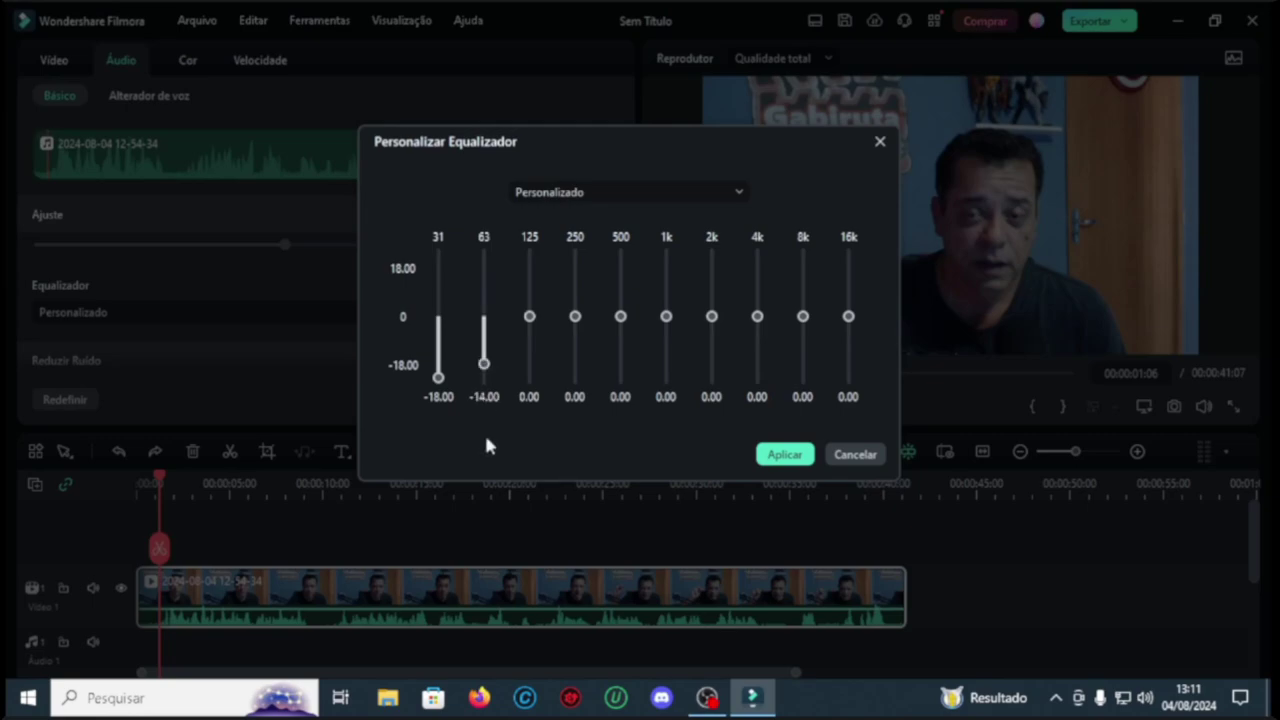
pyautogui.click(784, 454)
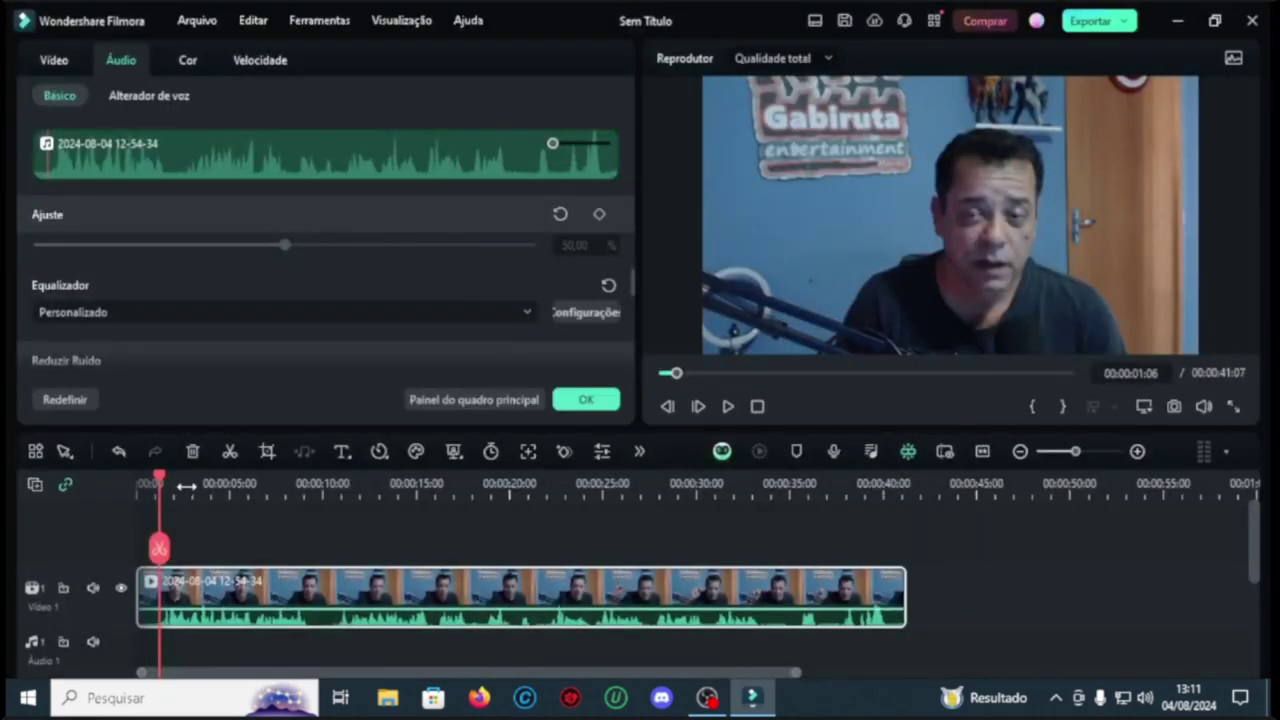
pyautogui.click(728, 407)
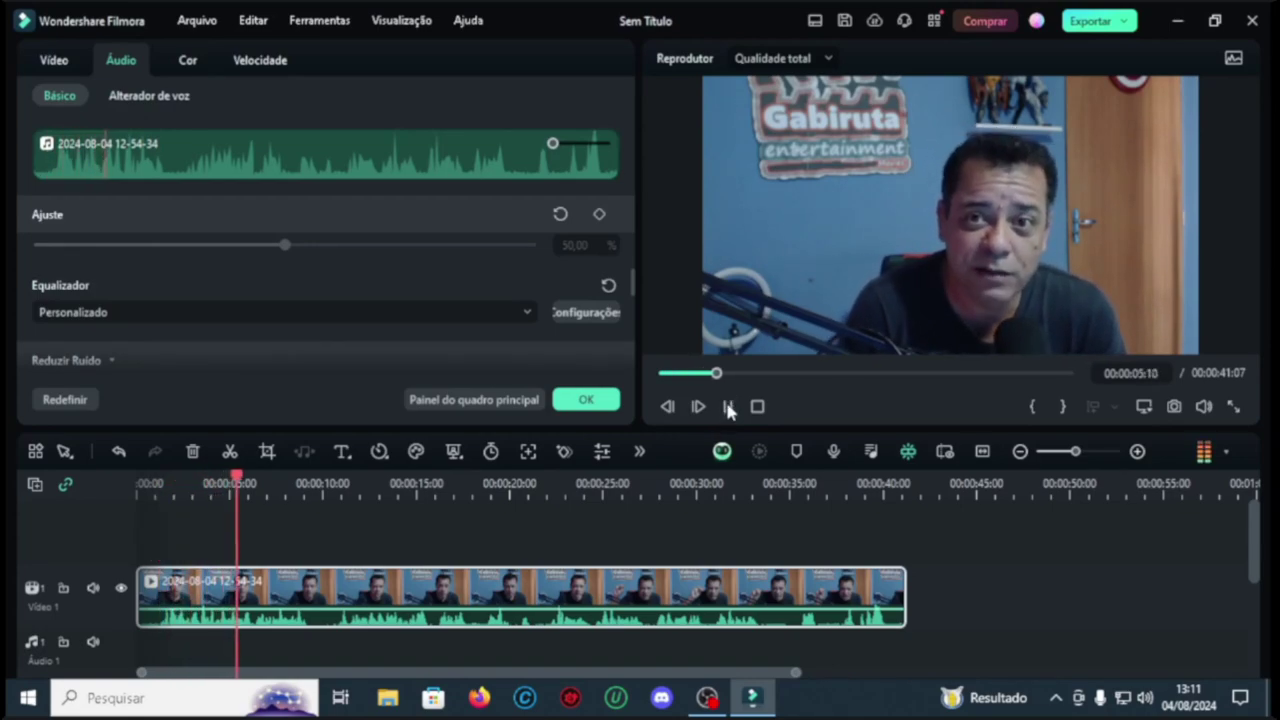
pyautogui.click(728, 407)
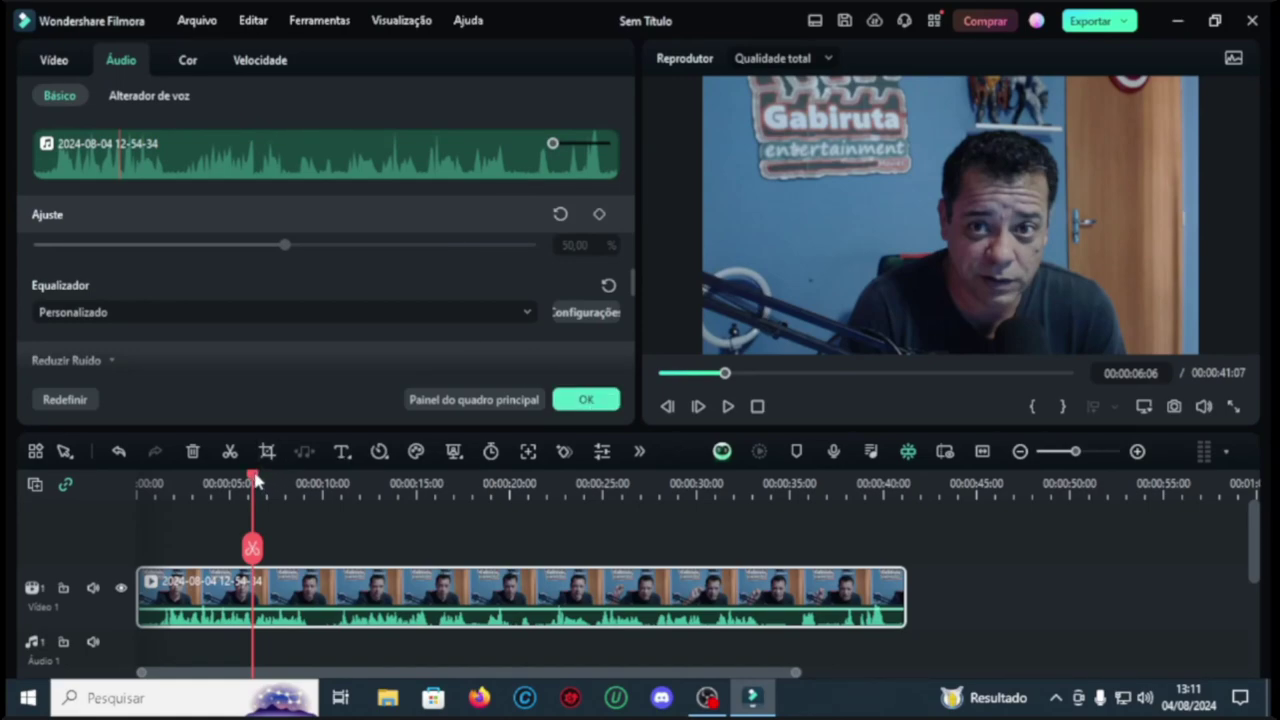
pyautogui.moveTo(256, 481); pyautogui.dragTo(135, 486)
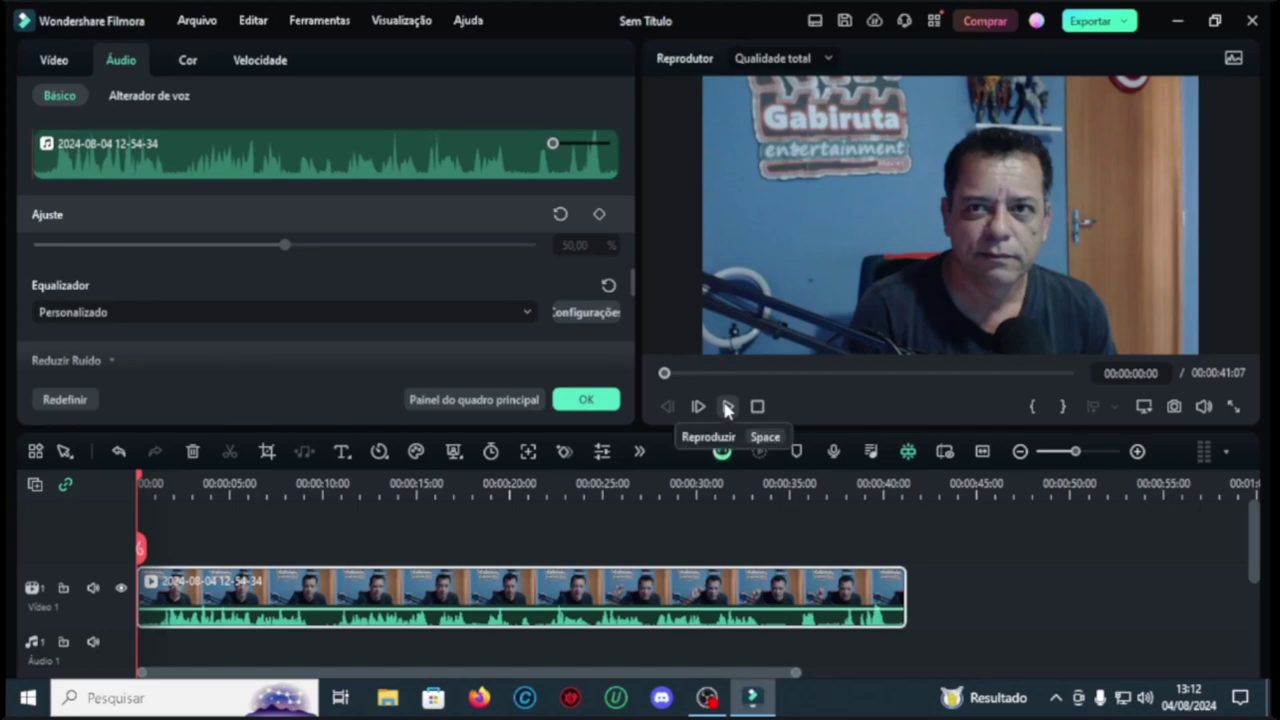
# Step: Reopen the custom equalizer and set the 125 Hz band to 7
pyautogui.click(586, 312)
pyautogui.moveTo(529, 316)
pyautogui.mouseDown()
pyautogui.moveTo(530, 264)
pyautogui.moveTo(530, 380)
pyautogui.moveTo(529, 251)
pyautogui.moveTo(536, 320)
pyautogui.mouseUp()
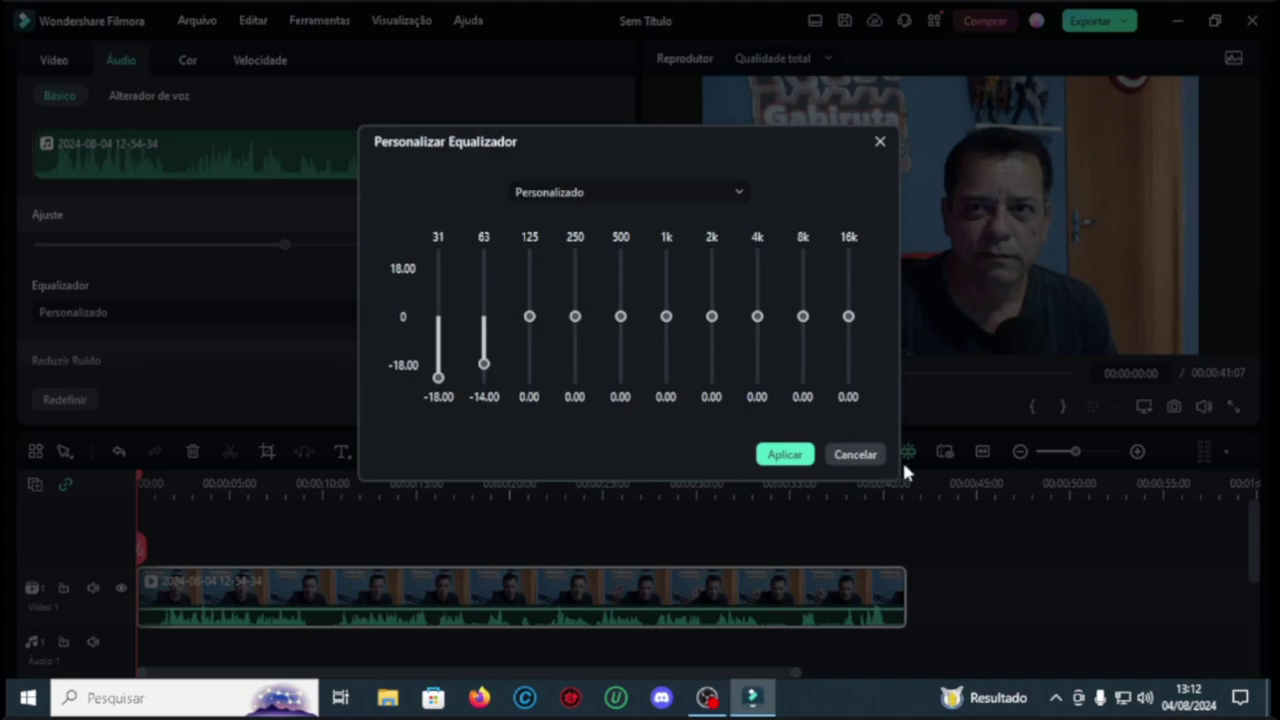
pyautogui.click(855, 454)
pyautogui.click(586, 312)
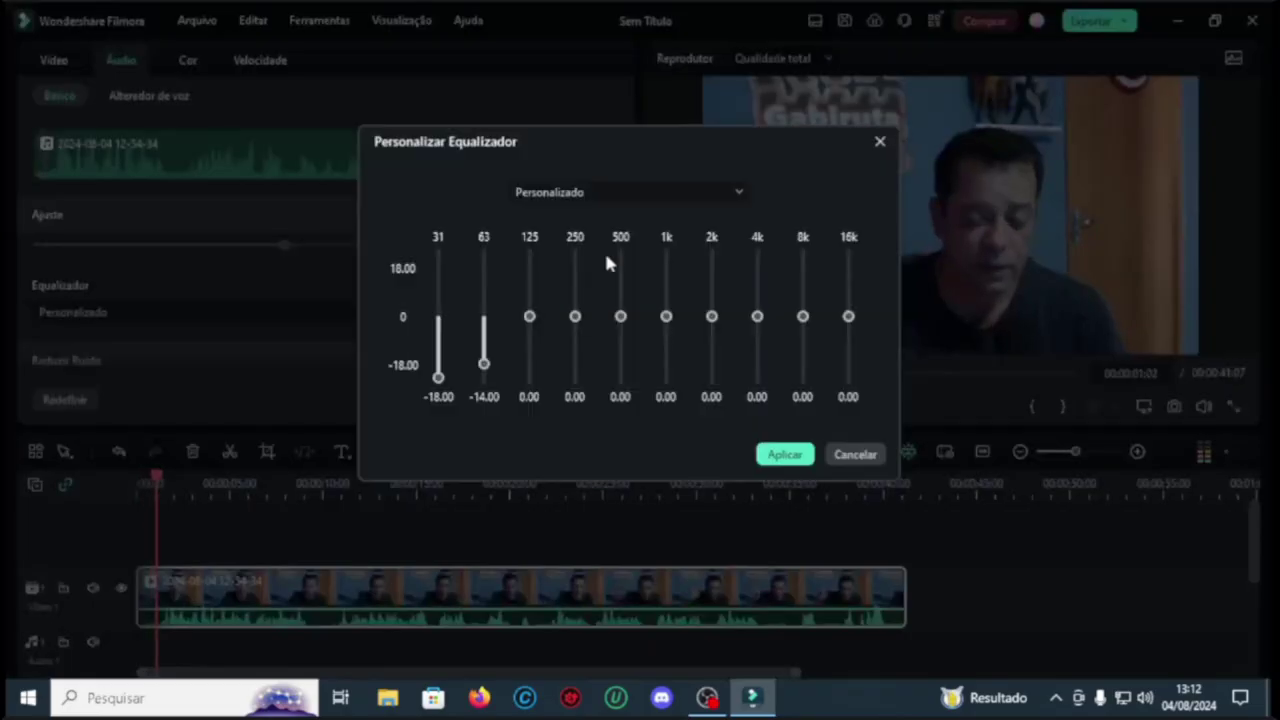
pyautogui.moveTo(529, 318); pyautogui.dragTo(529, 253)
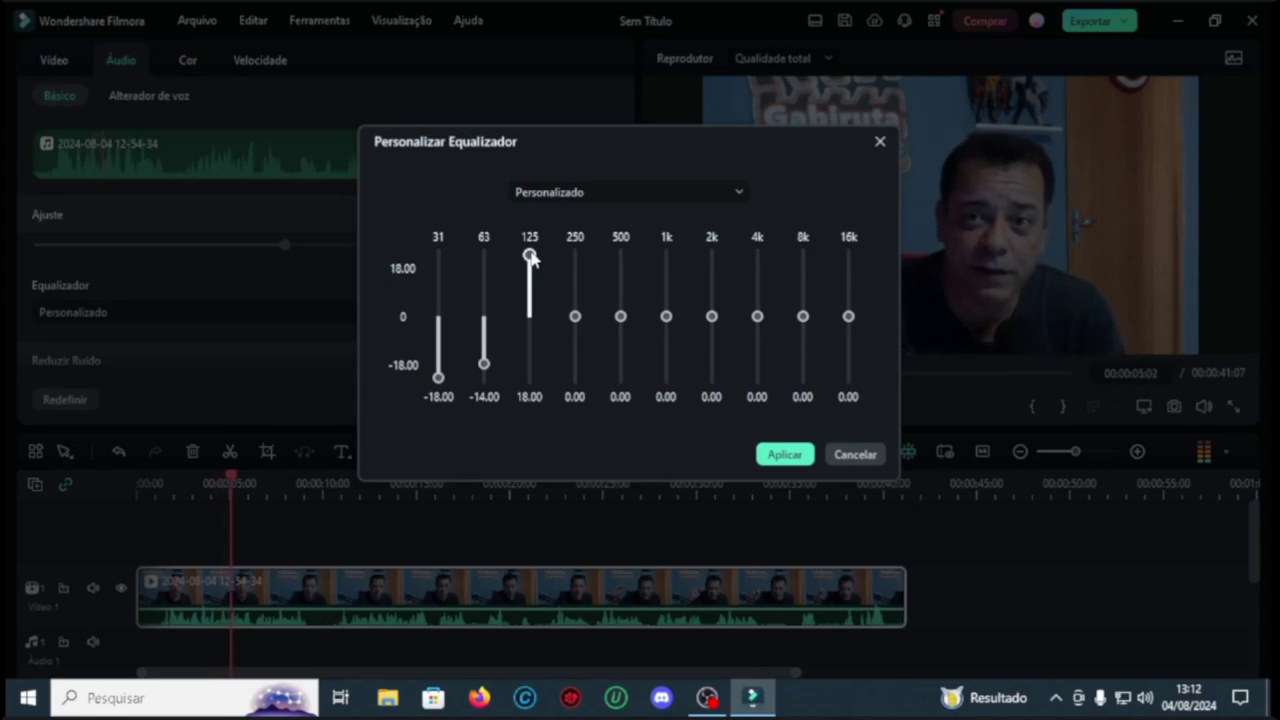
pyautogui.moveTo(529, 255); pyautogui.dragTo(529, 292)
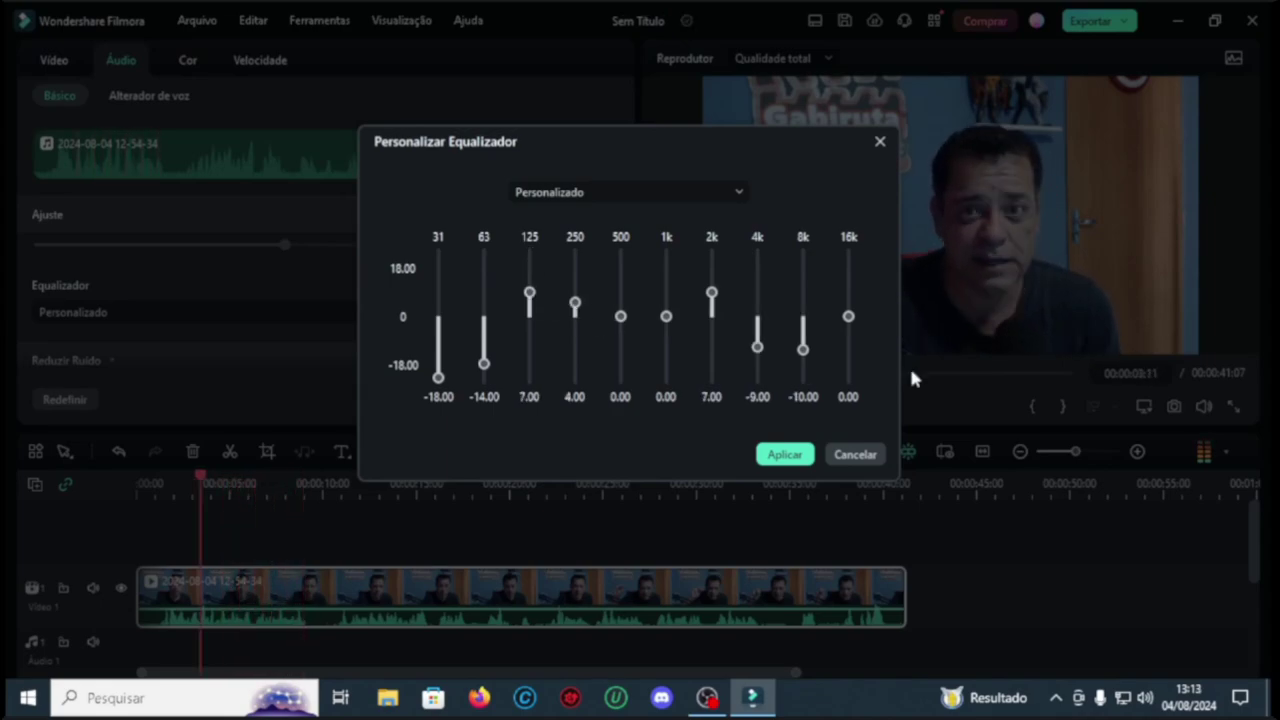
# Step: Raise the 8k band, recheck the equalizer values and confirm the audio settings
pyautogui.moveTo(803, 349); pyautogui.dragTo(849, 301)
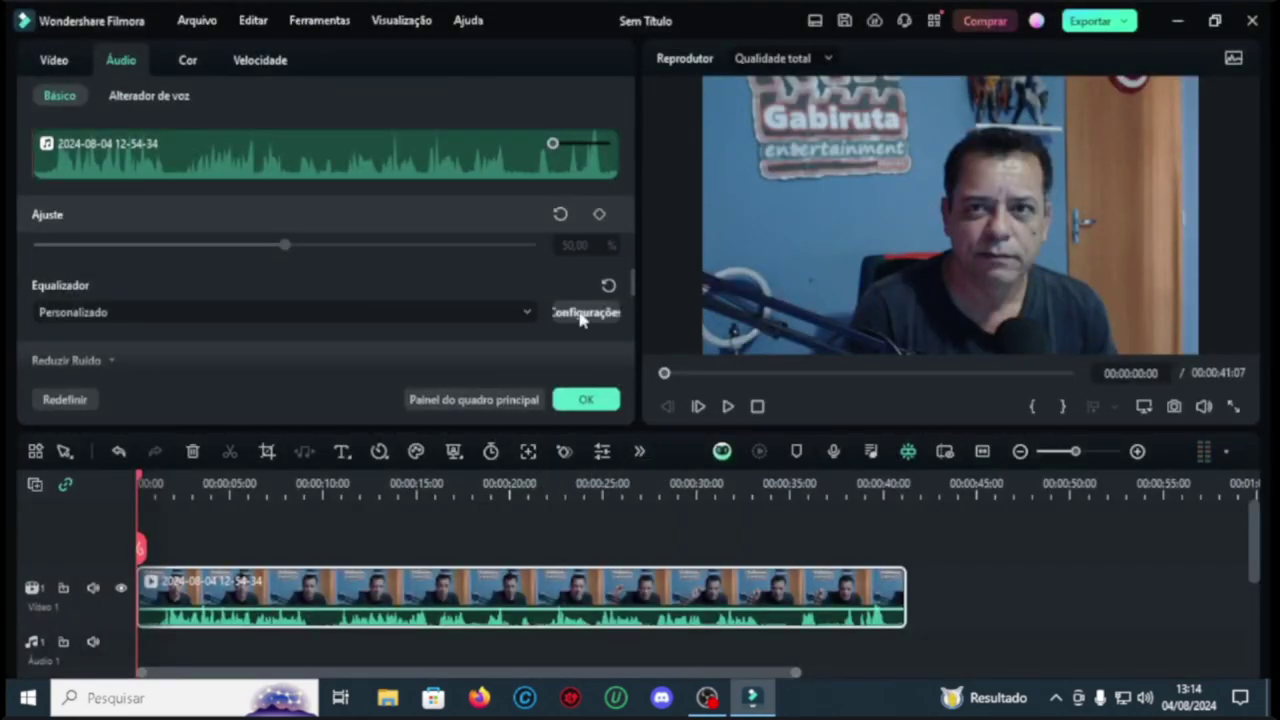
pyautogui.click(581, 315)
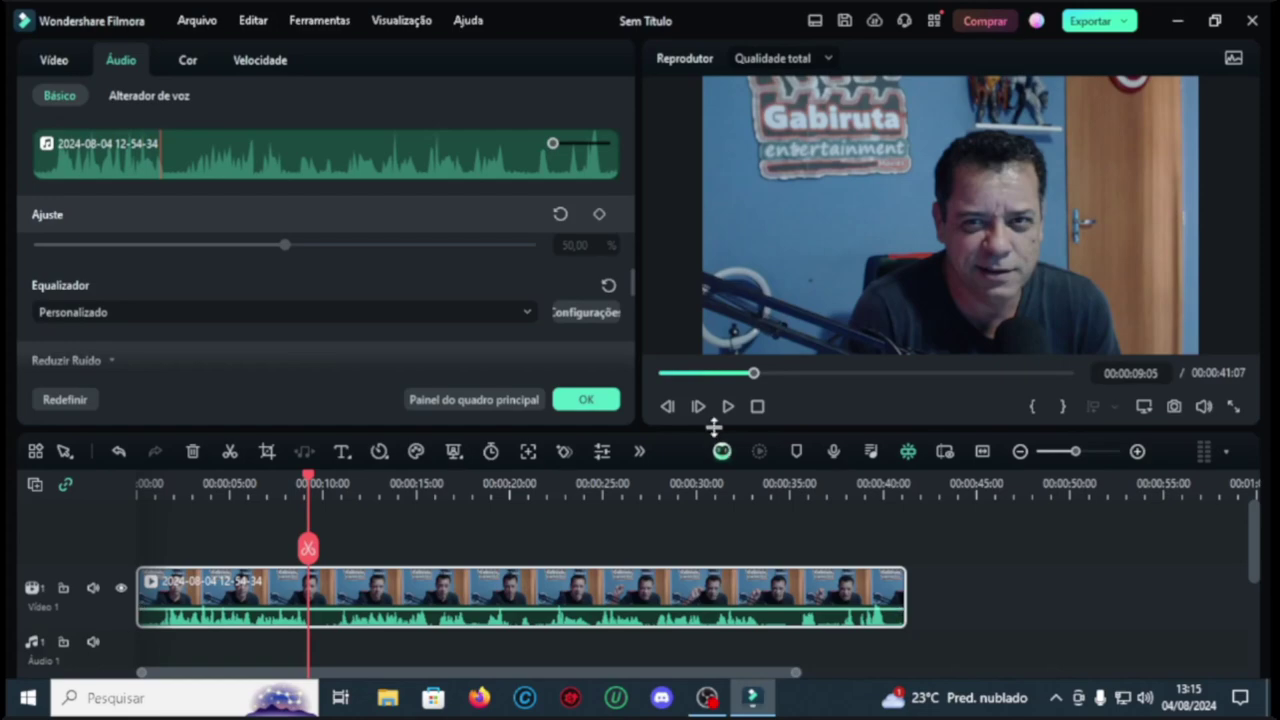
pyautogui.click(588, 398)
# Step: Stop playback, select the webcam clip and open the timeline's extra AI tools list
pyautogui.click(757, 406)
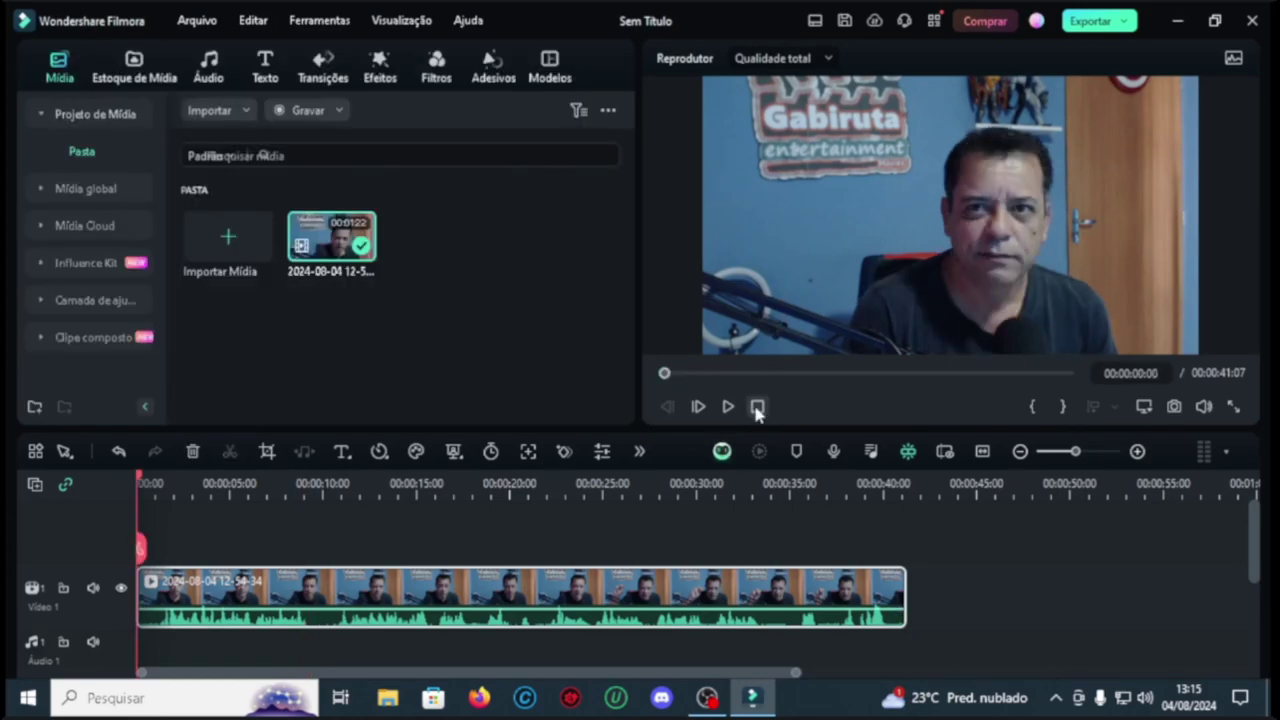
pyautogui.click(757, 406)
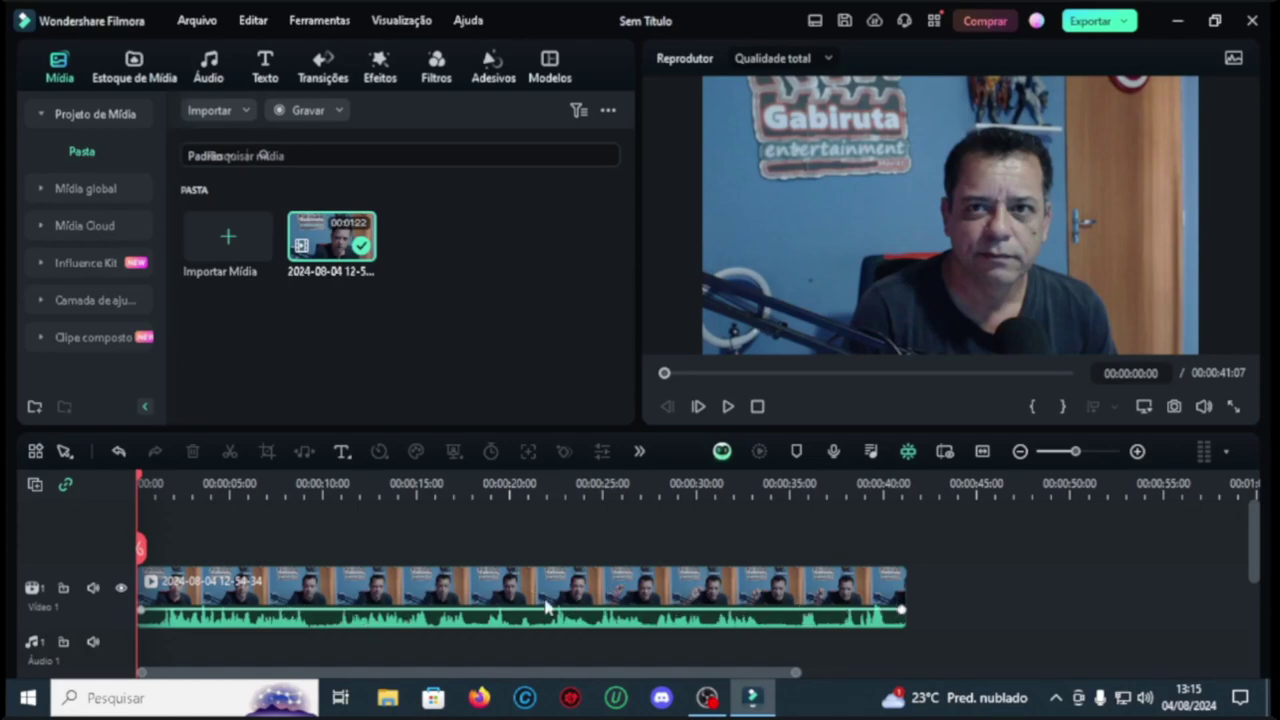
pyautogui.press('space')
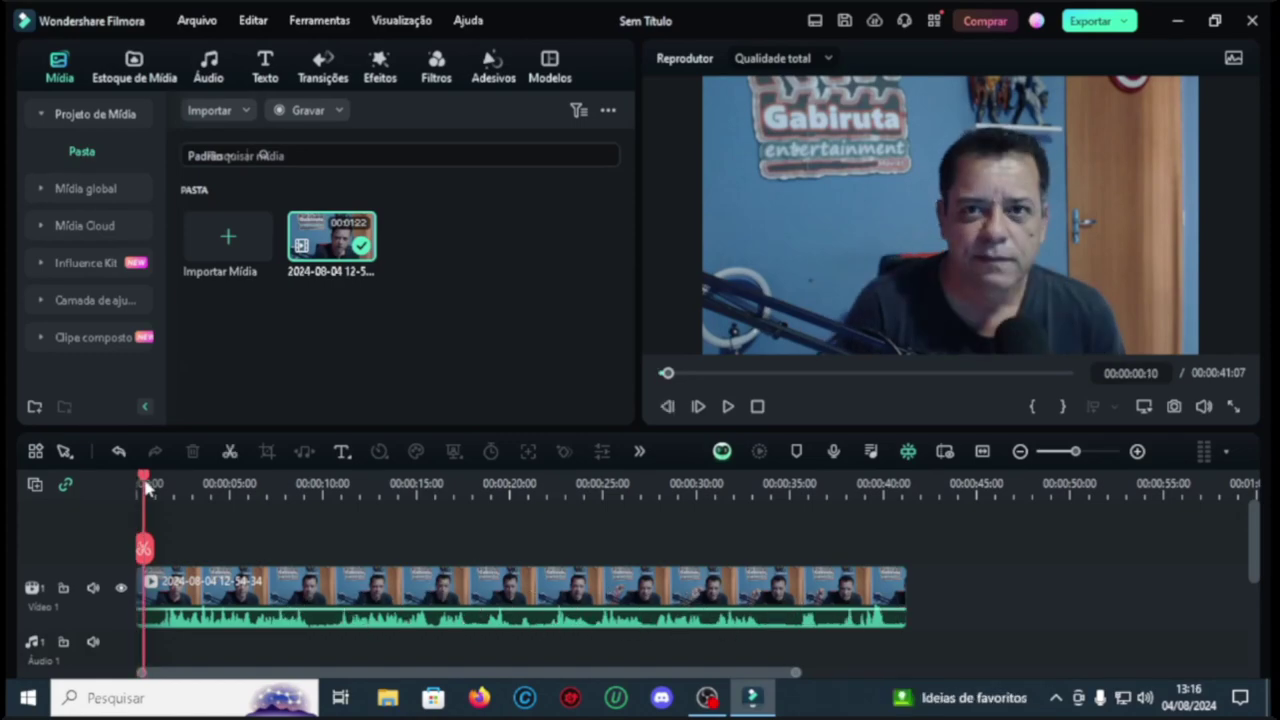
pyautogui.click(385, 590)
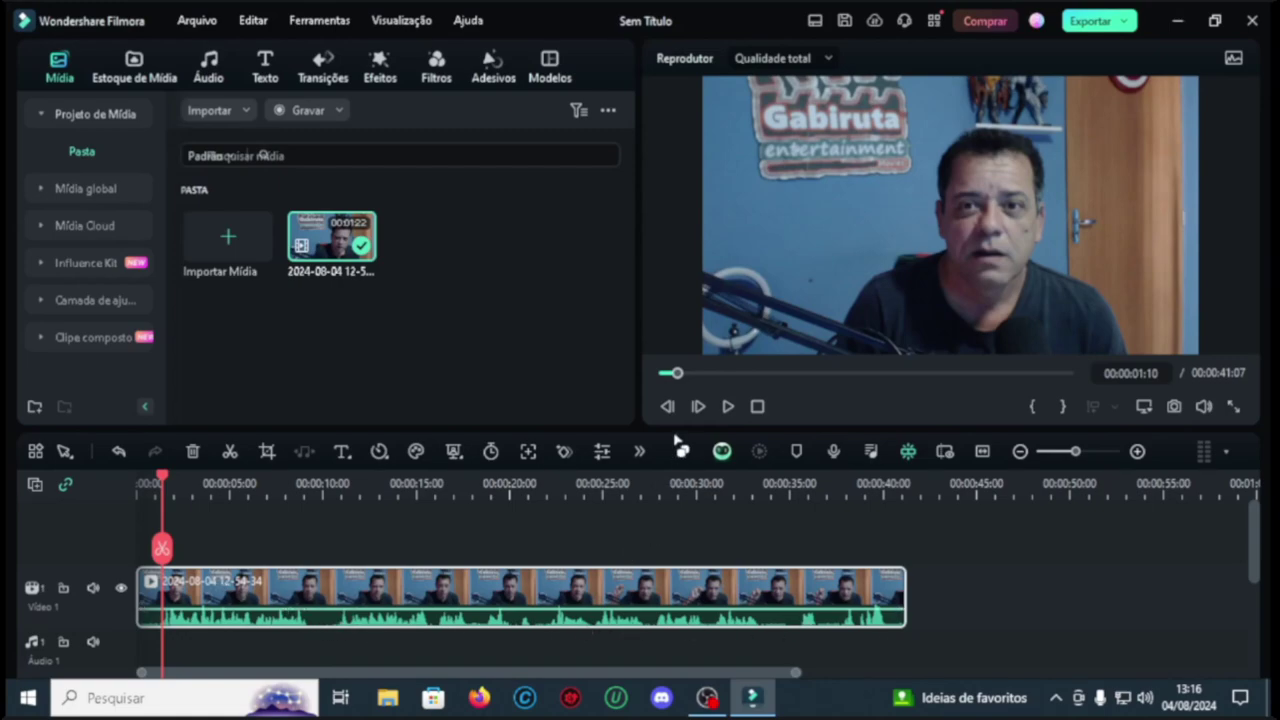
pyautogui.click(640, 453)
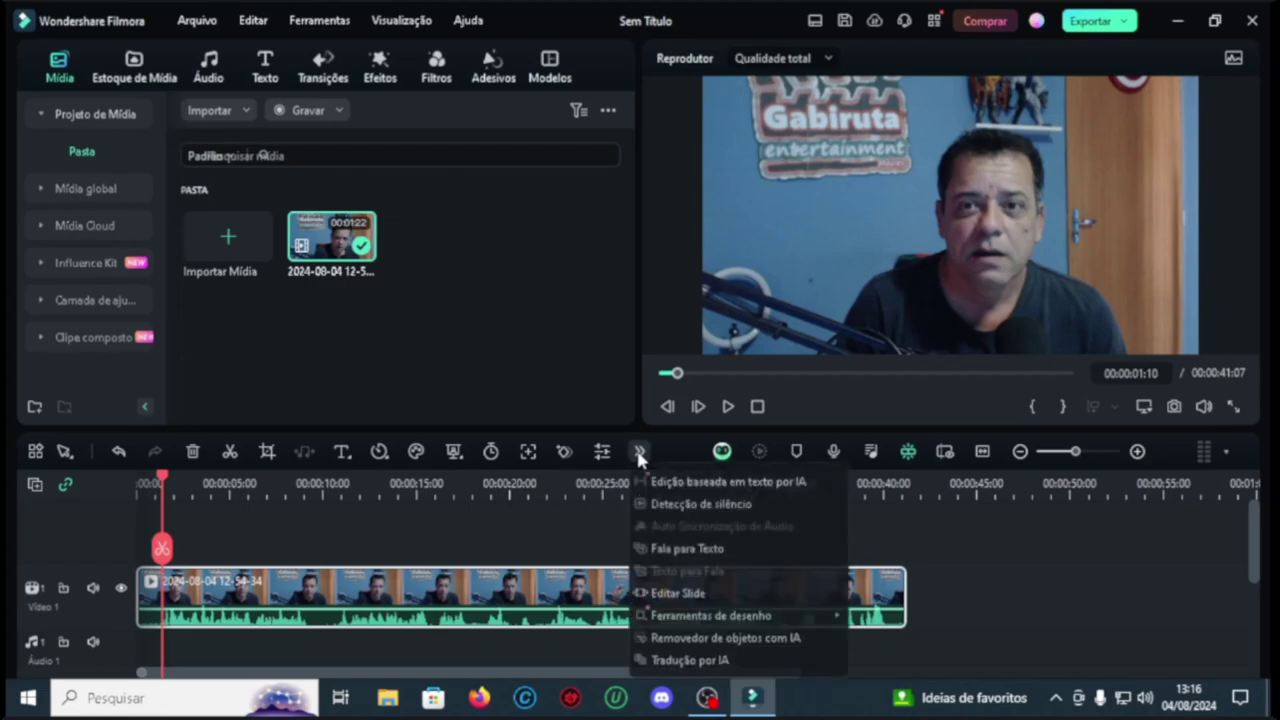
# Step: Run silence detection (45% volume, 0.5 s minimum, 0.4 s buffer), review gaps and replace the clip
pyautogui.click(719, 504)
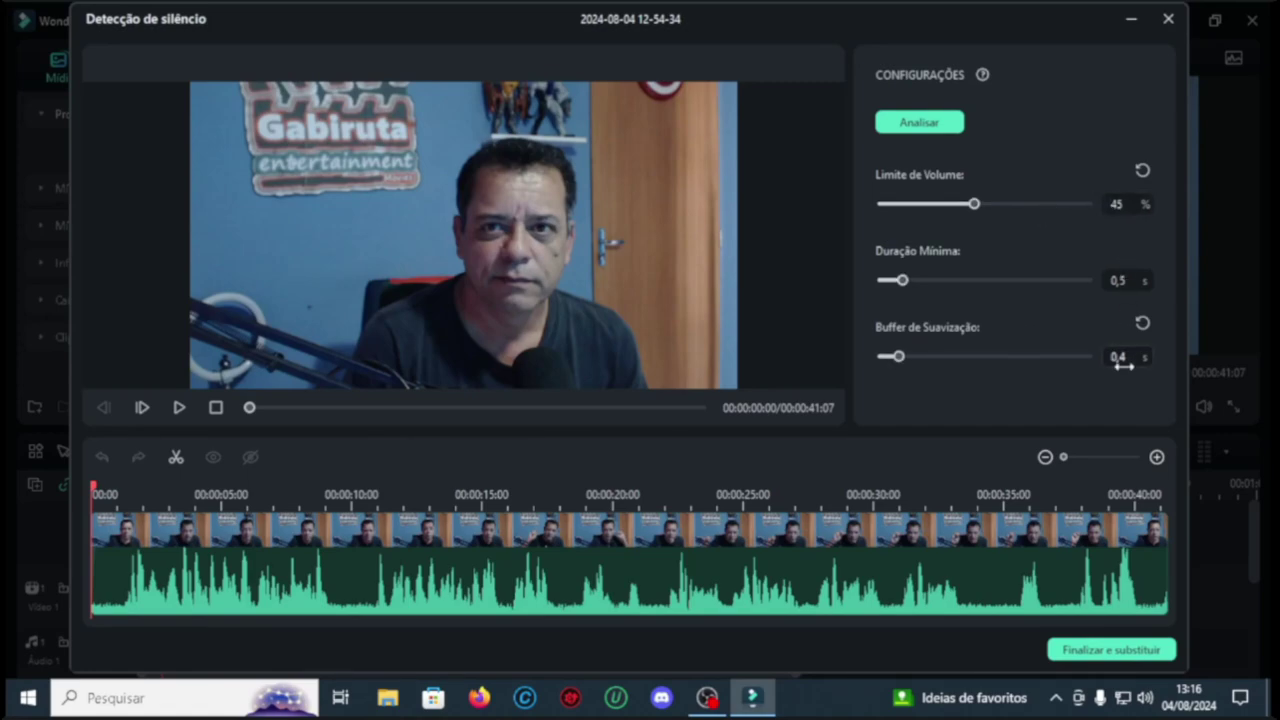
pyautogui.click(916, 123)
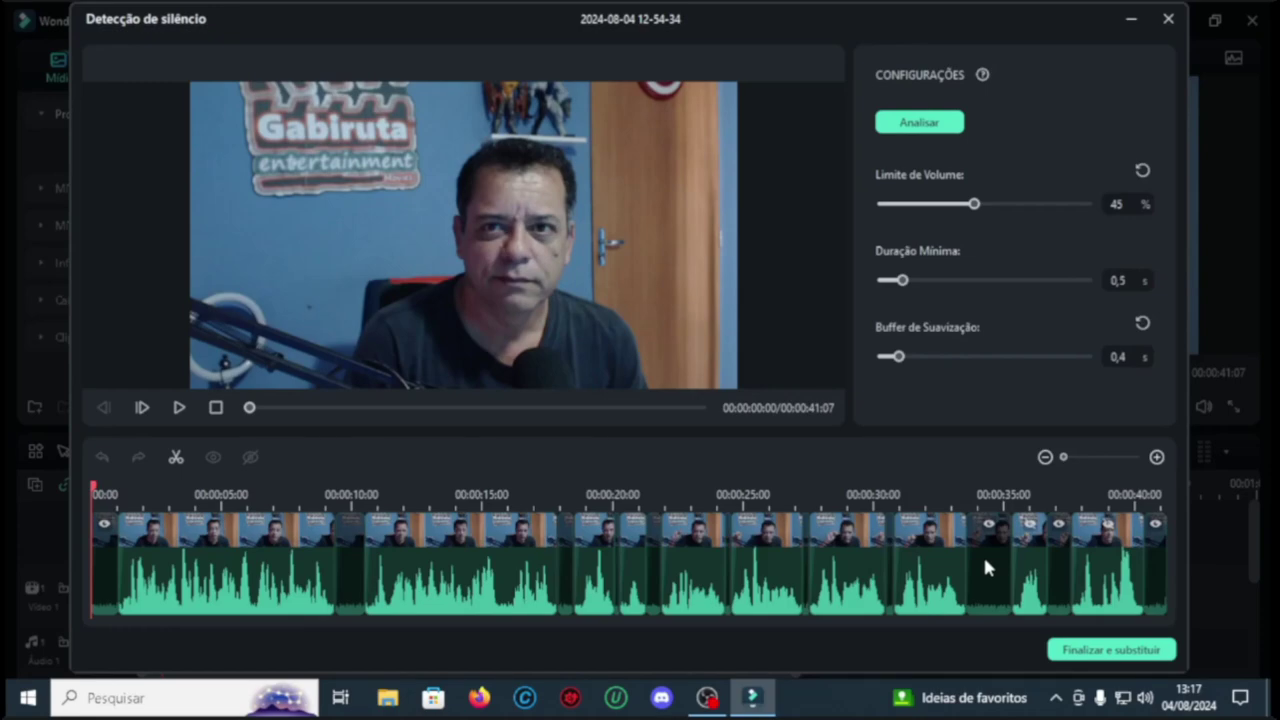
pyautogui.click(349, 578)
pyautogui.click(105, 575)
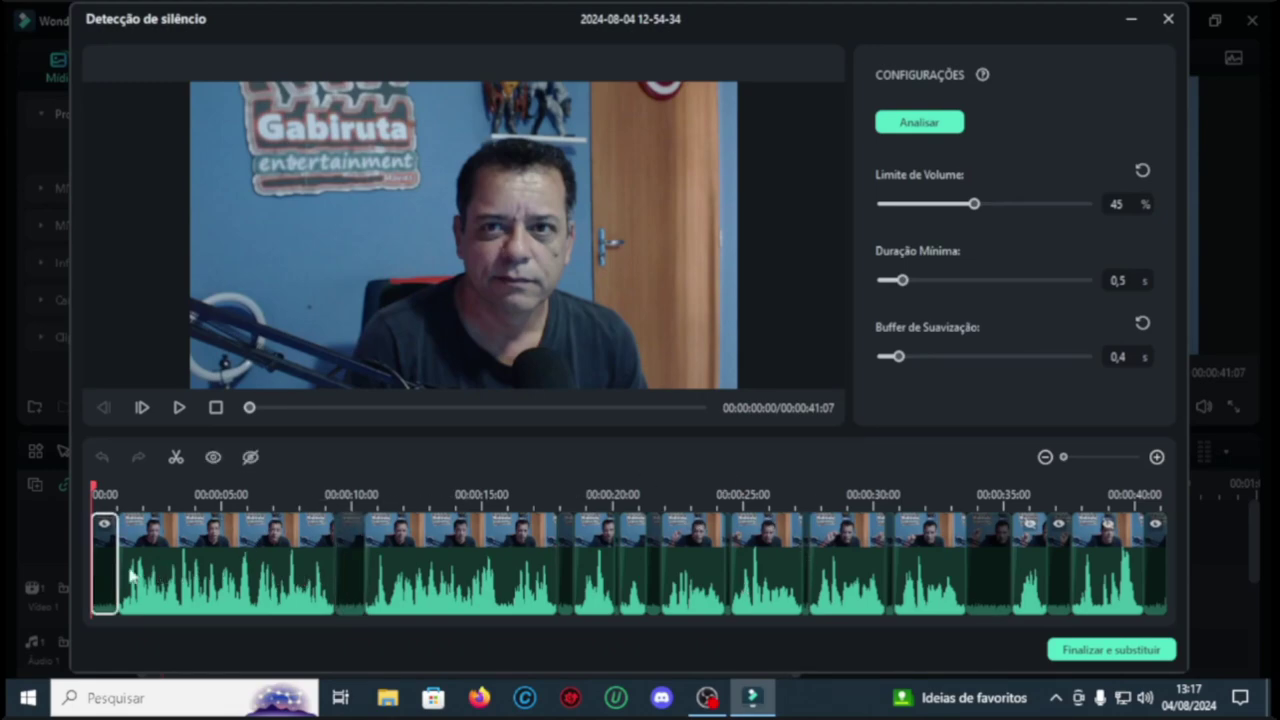
pyautogui.click(349, 566)
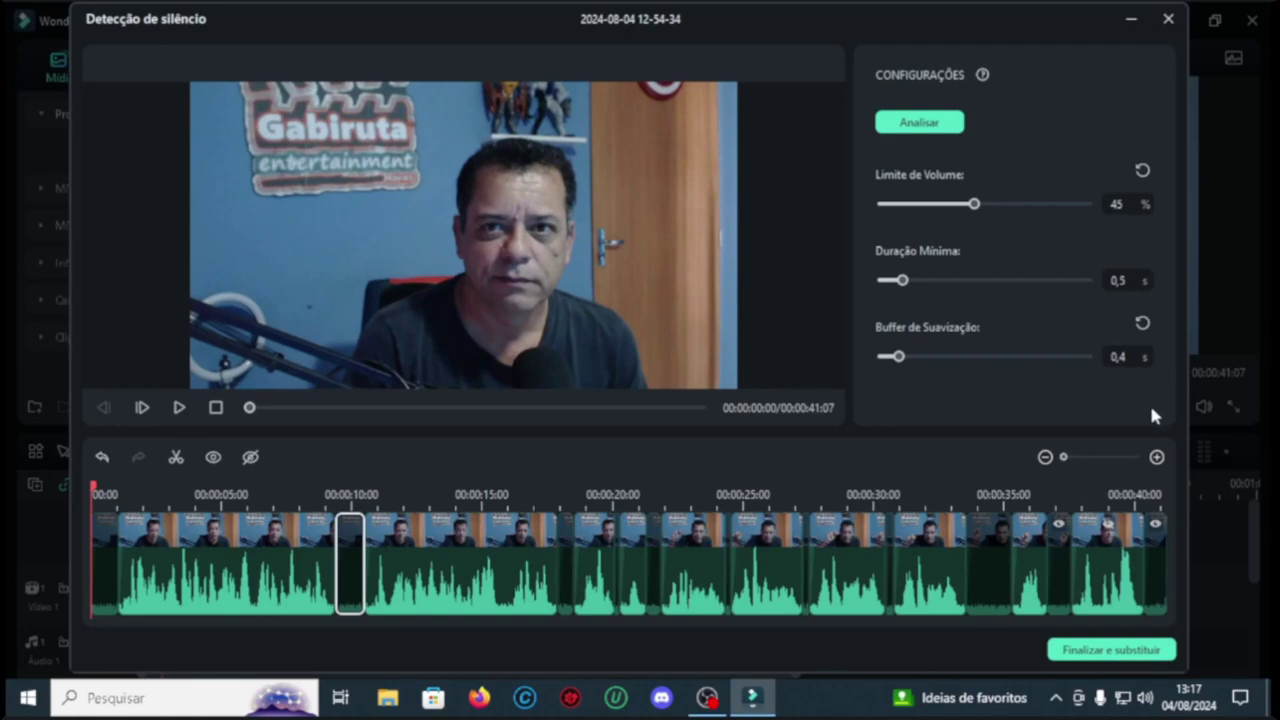
pyautogui.click(1110, 650)
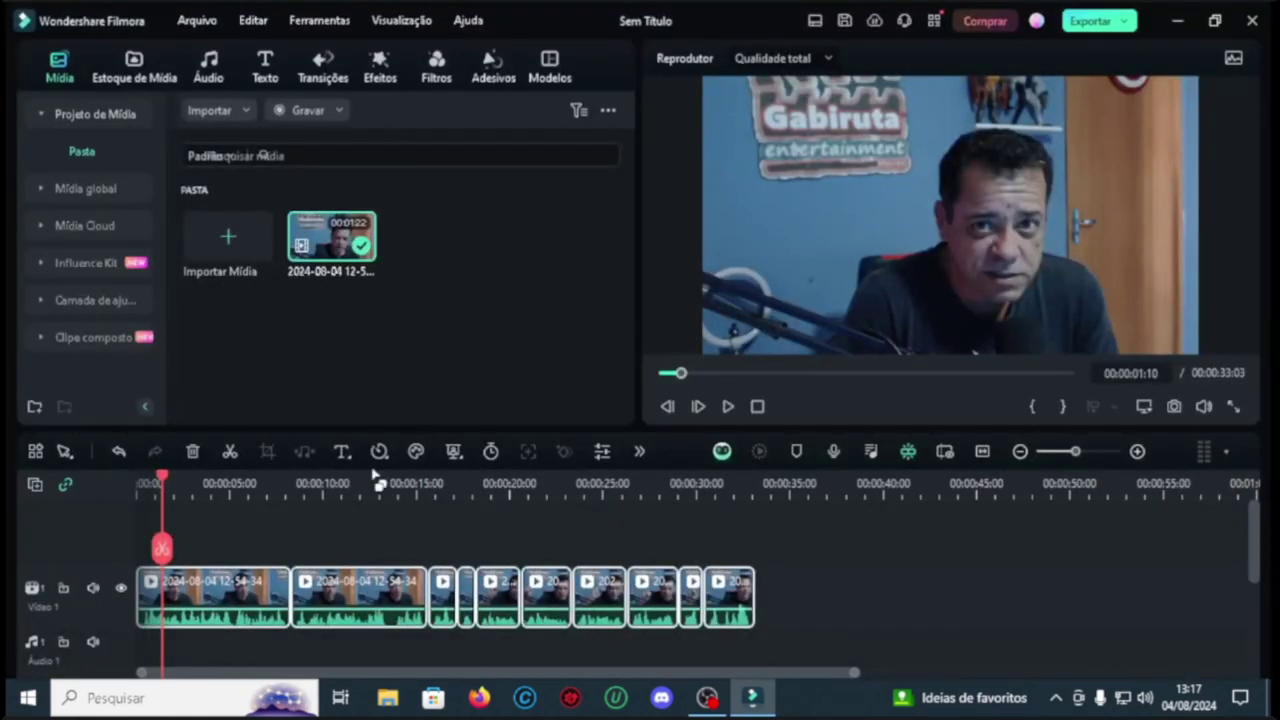
# Step: Apply the silence cuts to the webcam clip and play back the trimmed result
pyautogui.click(757, 407)
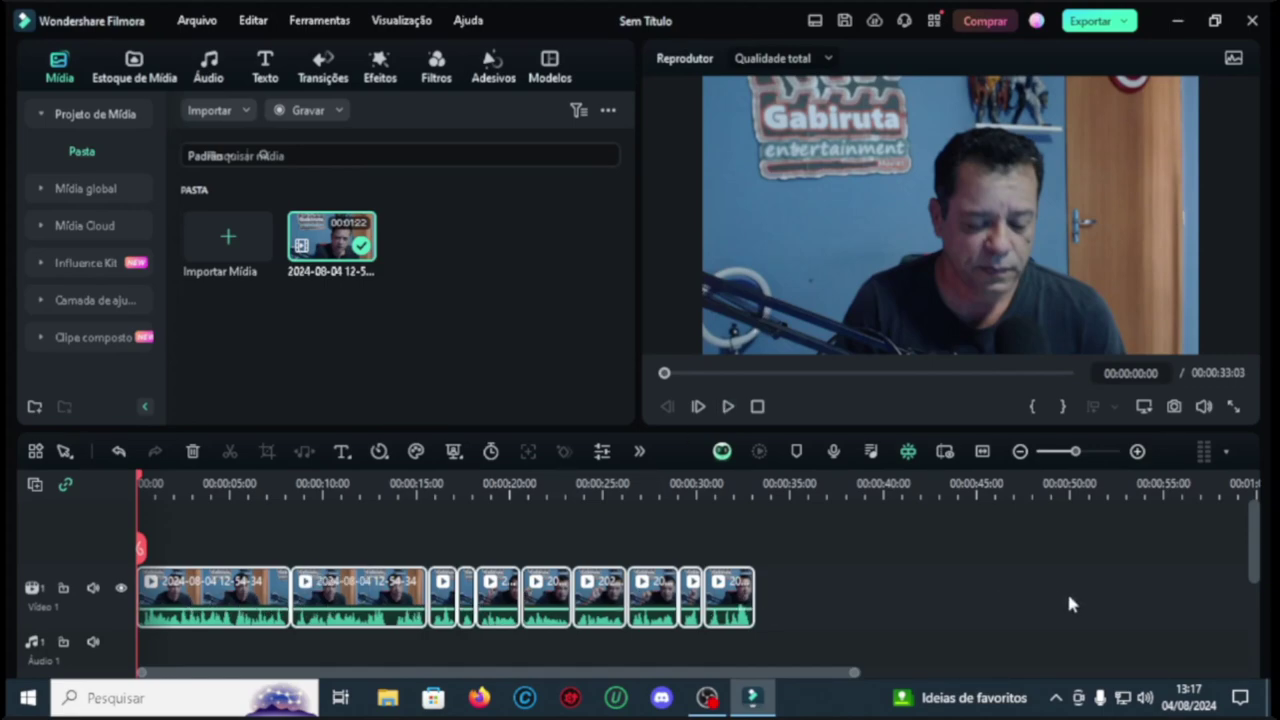
pyautogui.click(728, 407)
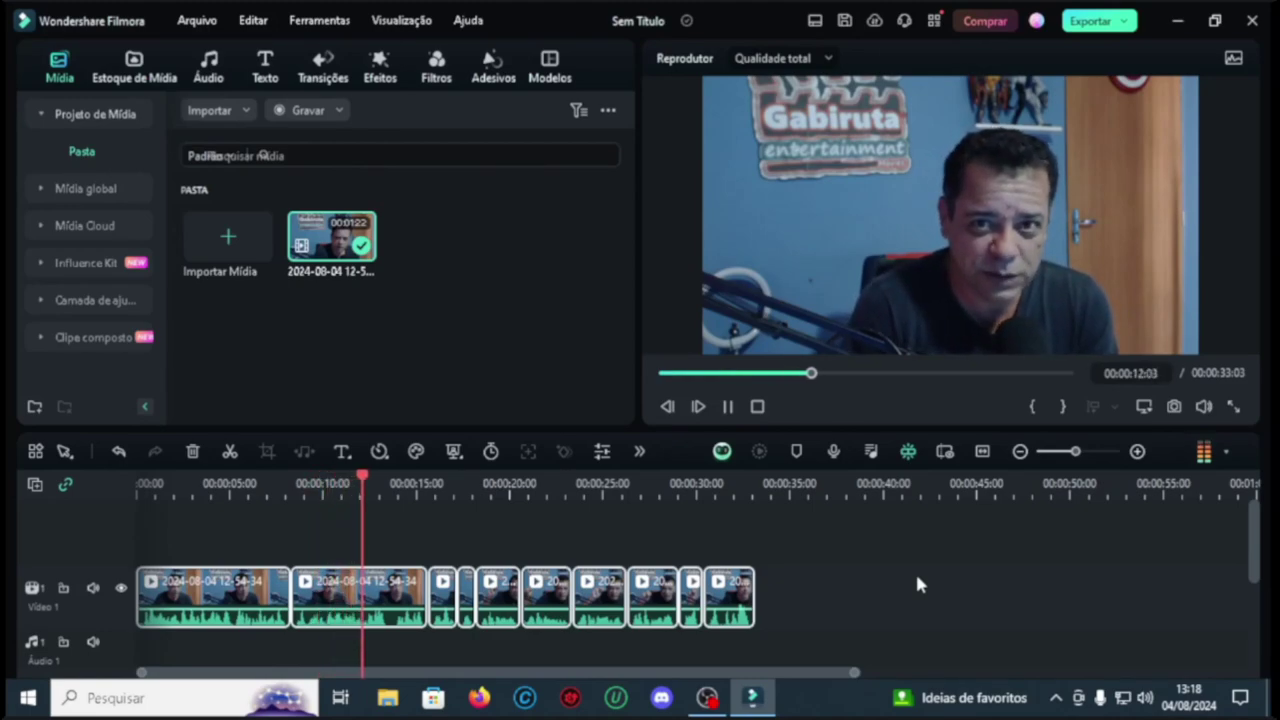
pyautogui.click(728, 406)
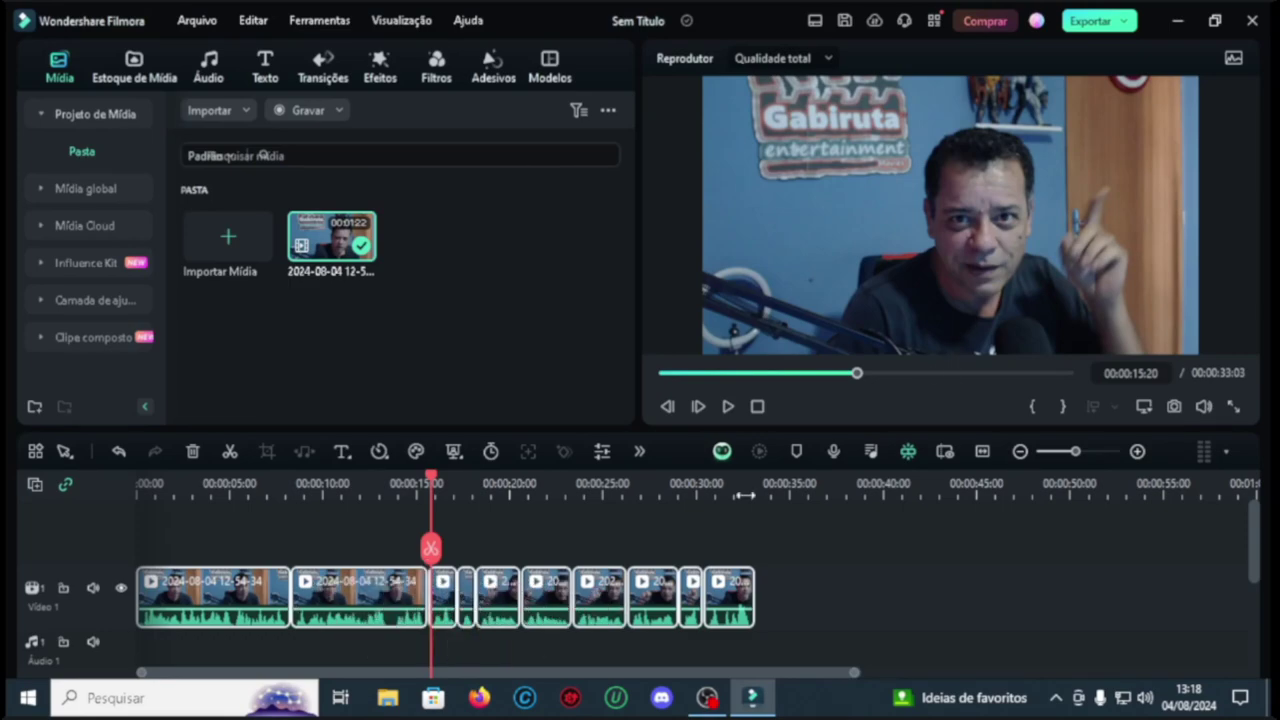
# Step: Deselect the clips, undo the silence removal and return the playhead to the start
pyautogui.click(884, 526)
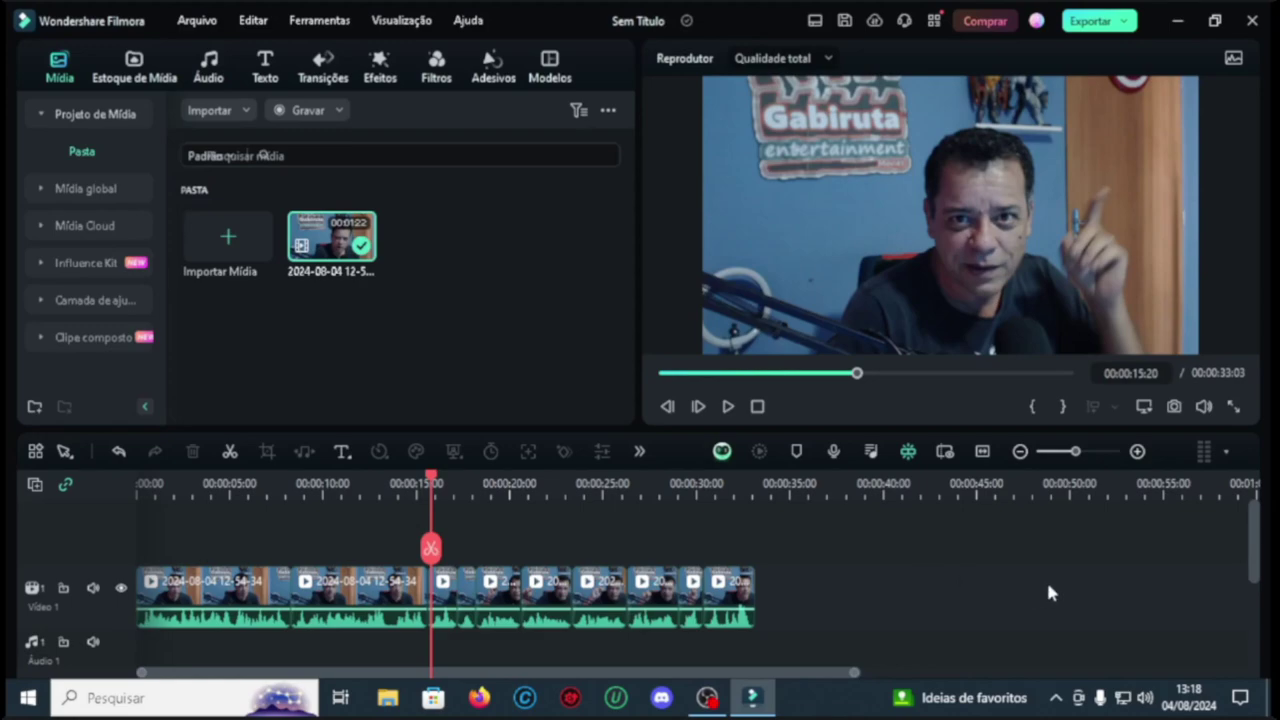
pyautogui.click(120, 454)
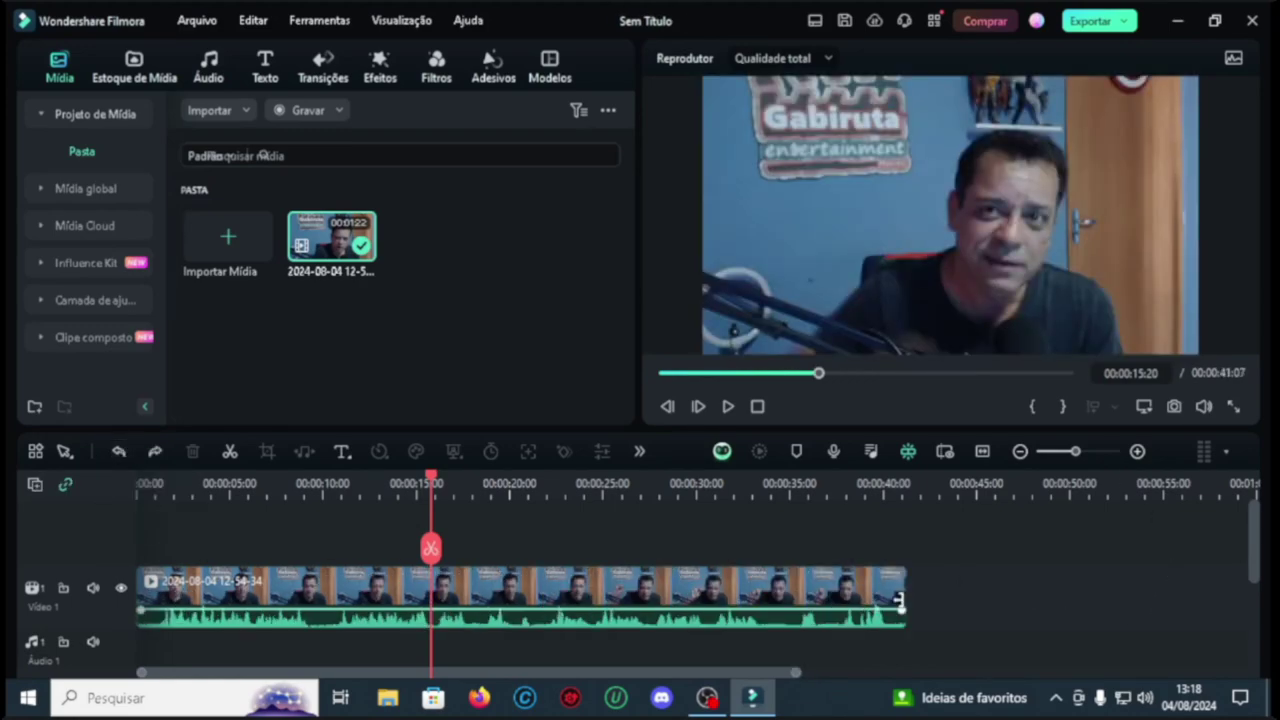
pyautogui.press('Home')
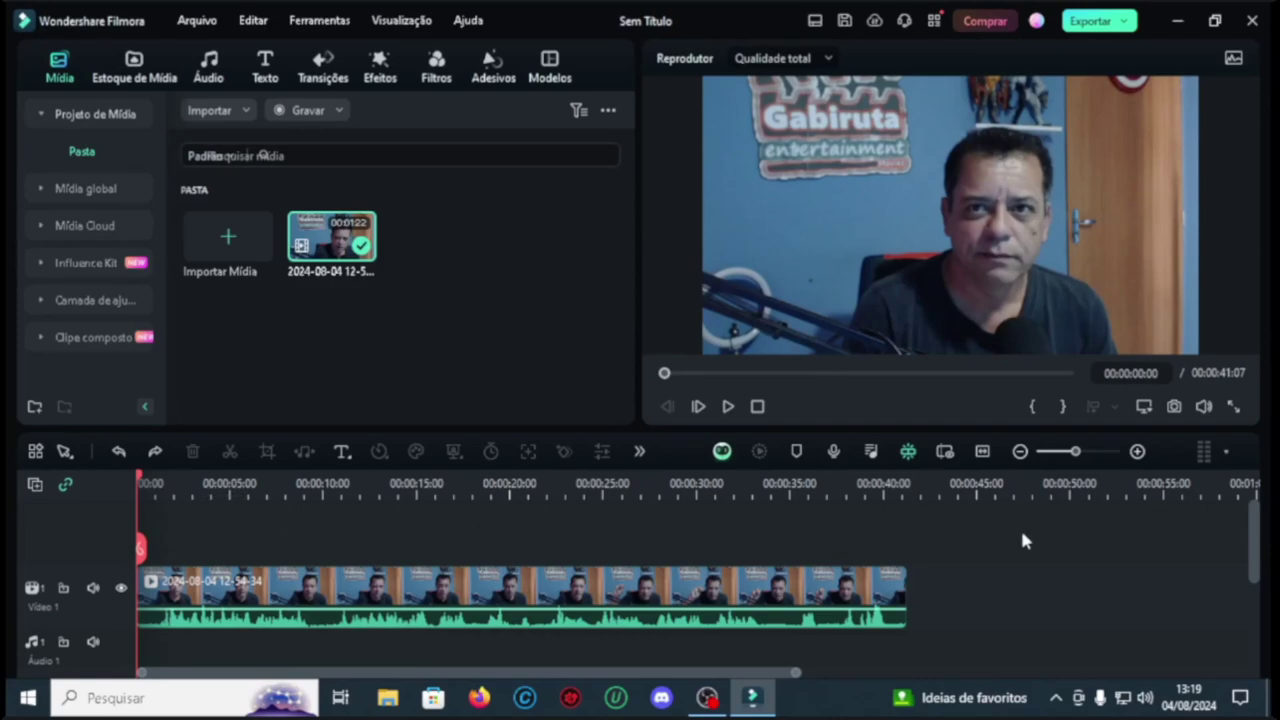
# Step: Add the Light Sweep title at the playhead near 5 seconds and remove the extra copy
pyautogui.click(265, 68)
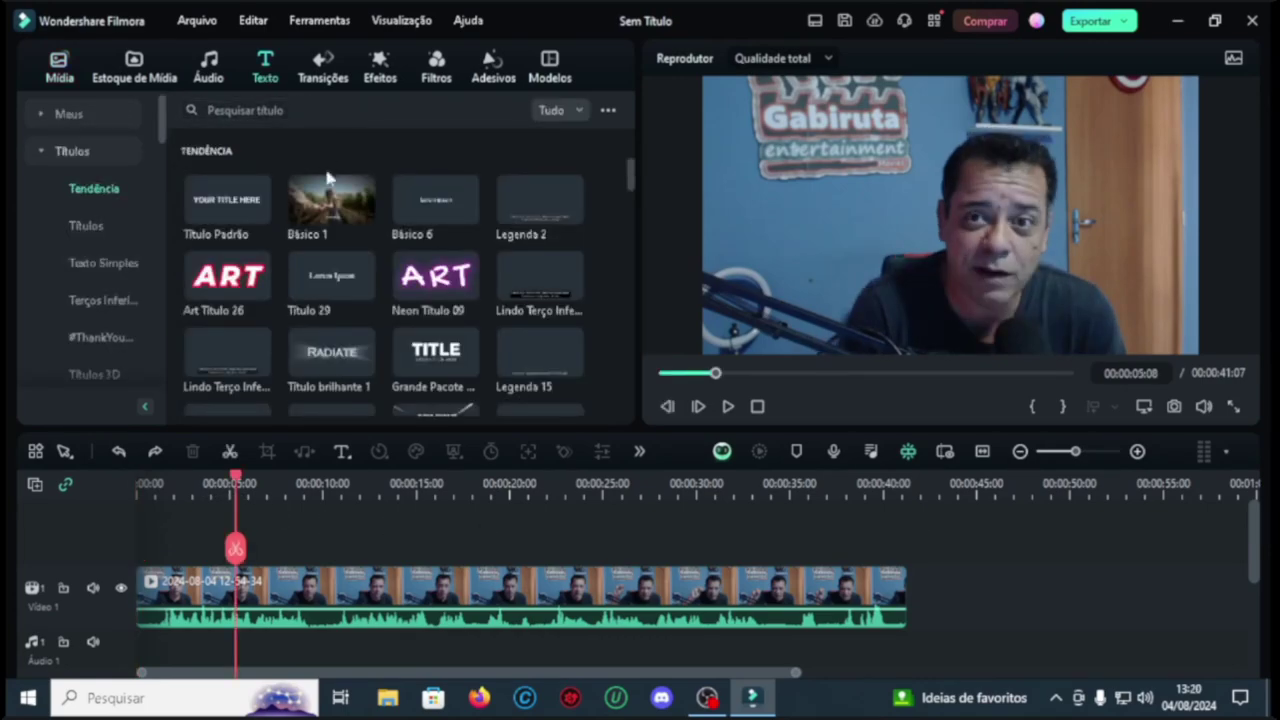
pyautogui.scroll(-5, 420, 245)
pyautogui.click(420, 245)
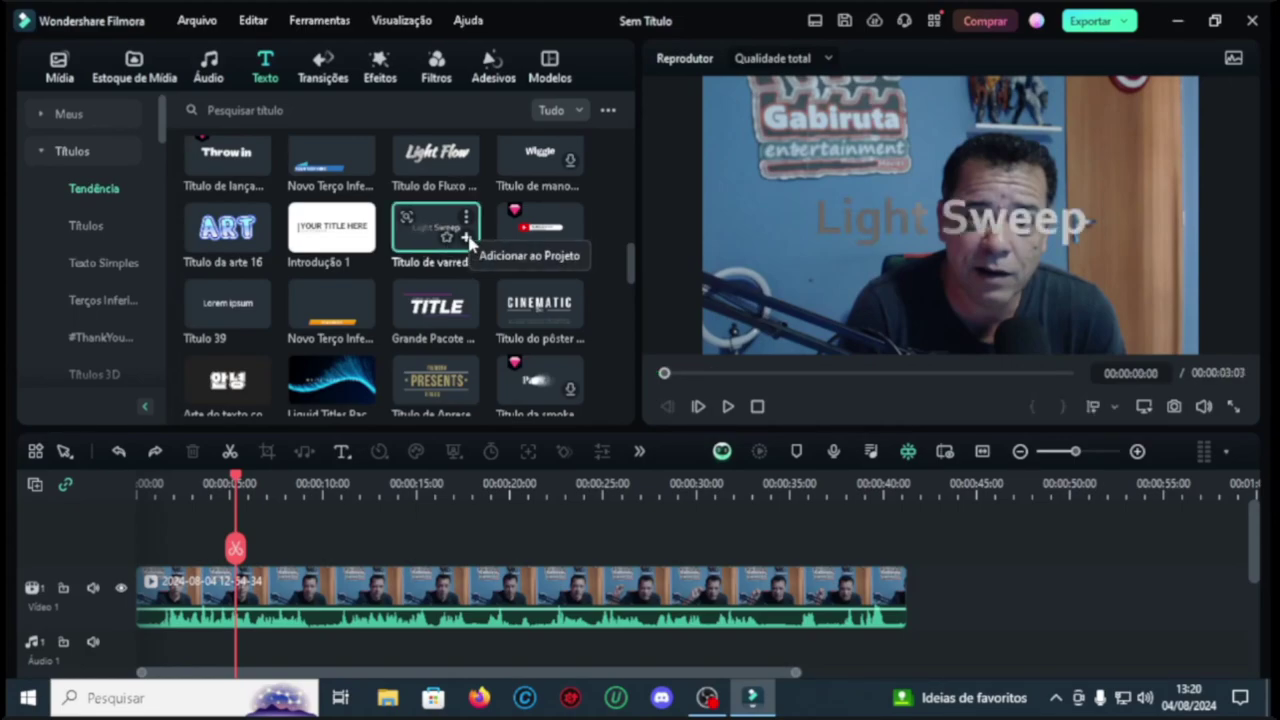
pyautogui.click(466, 237)
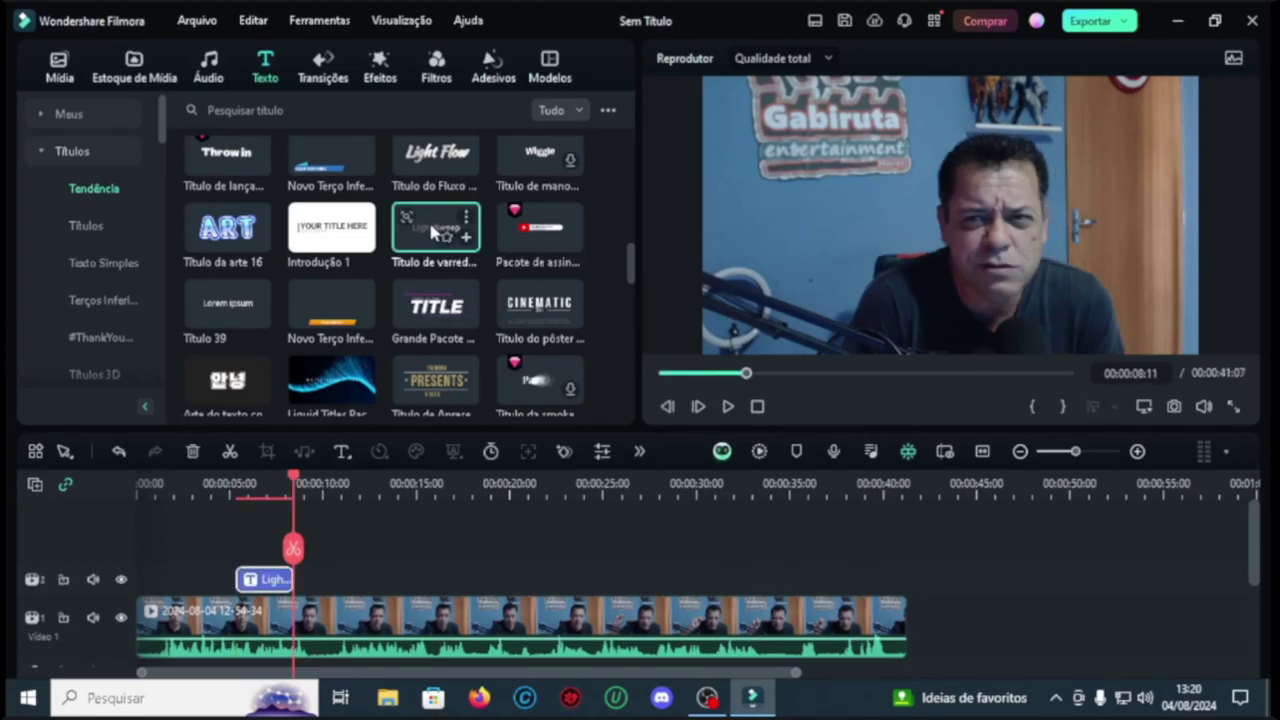
pyautogui.moveTo(432, 322); pyautogui.dragTo(345, 578)
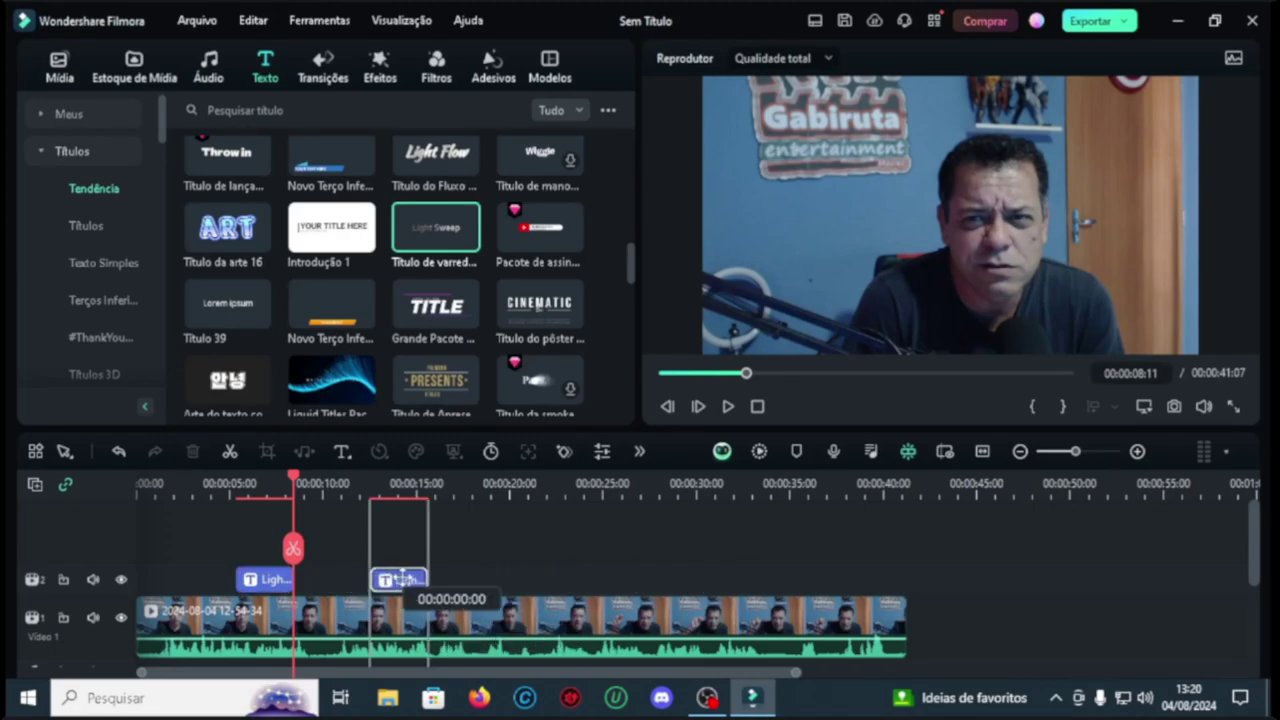
pyautogui.hotkey('ctrl', 'z')
pyautogui.click(728, 406)
pyautogui.click(728, 406)
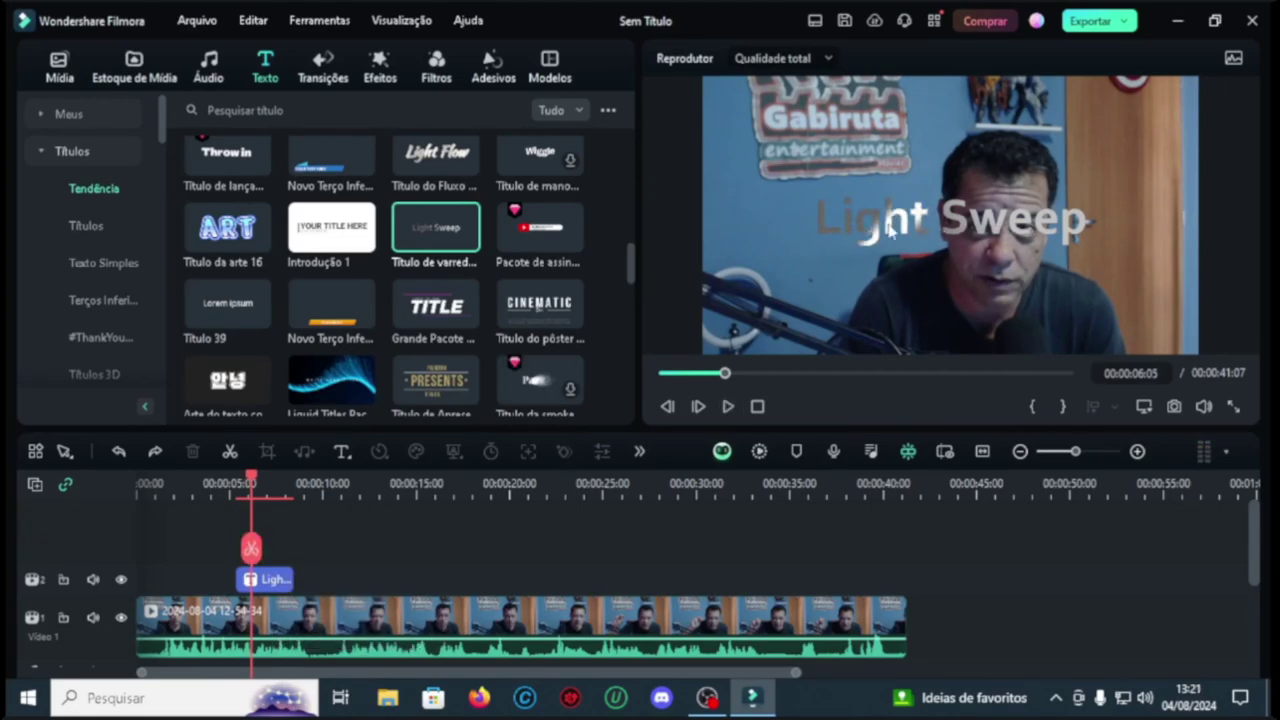
# Step: Move the Light Sweep title toward the lower right of the frame and enlarge it
pyautogui.click(888, 228)
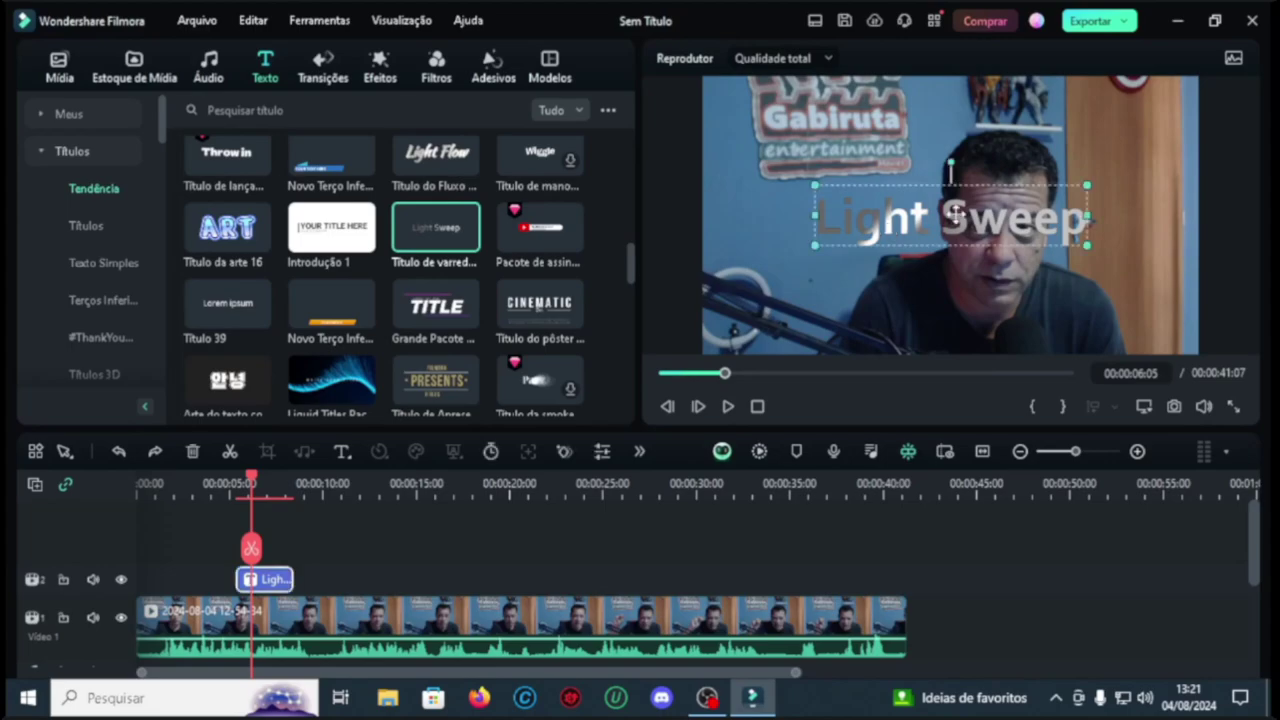
pyautogui.moveTo(955, 213); pyautogui.dragTo(942, 318)
pyautogui.moveTo(1073, 295); pyautogui.dragTo(1190, 258)
pyautogui.moveTo(927, 318); pyautogui.dragTo(884, 318)
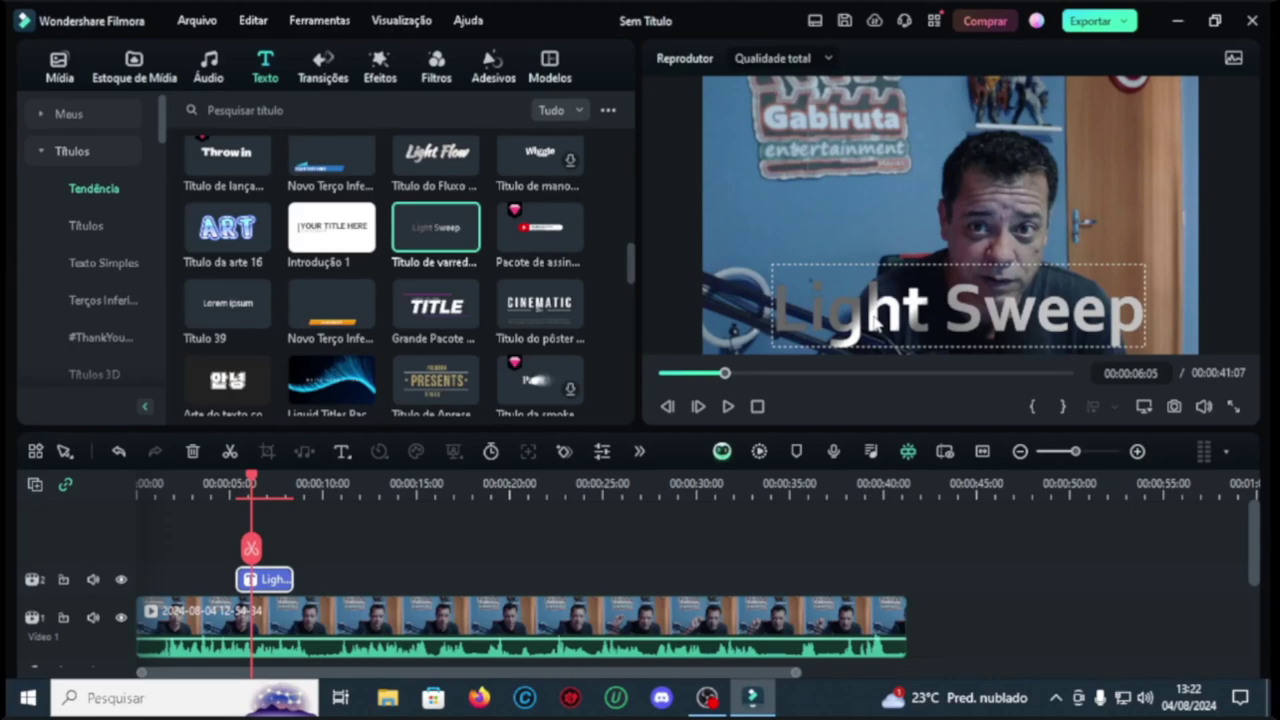
# Step: Replace the title text with VIDEOAULA and give it a custom text colour
pyautogui.doubleClick(873, 320)
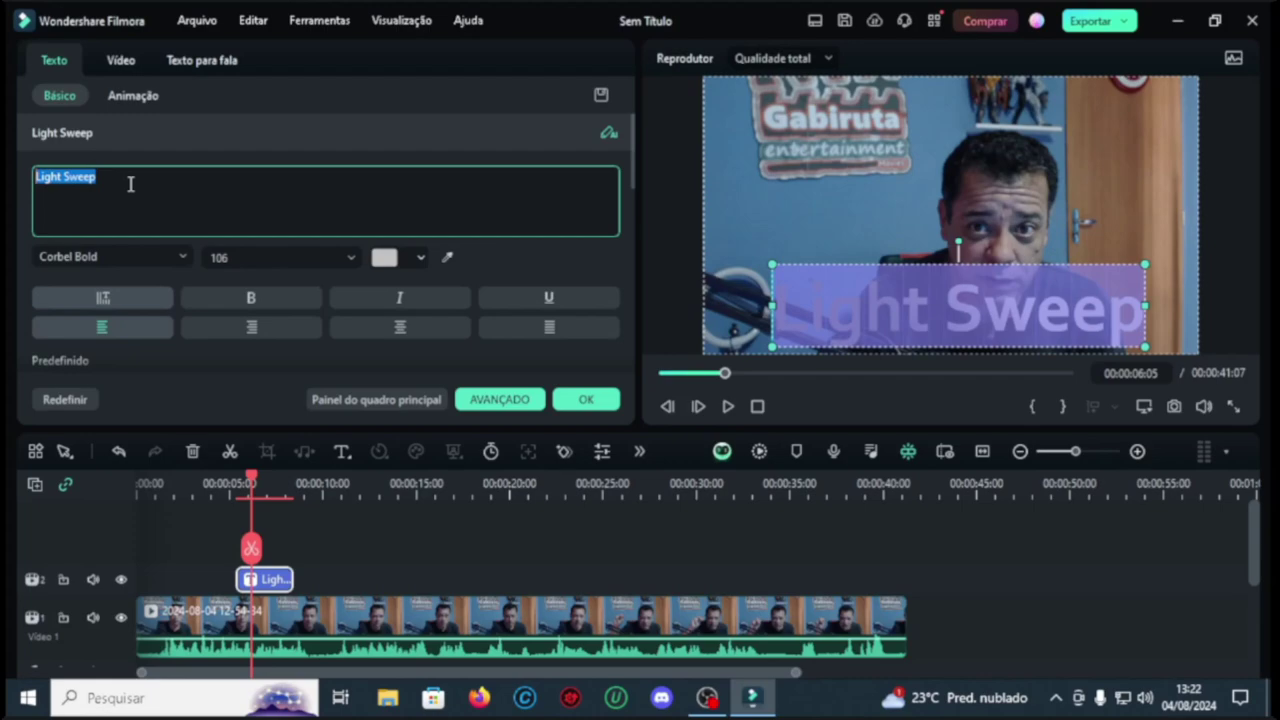
pyautogui.press('BackSpace')
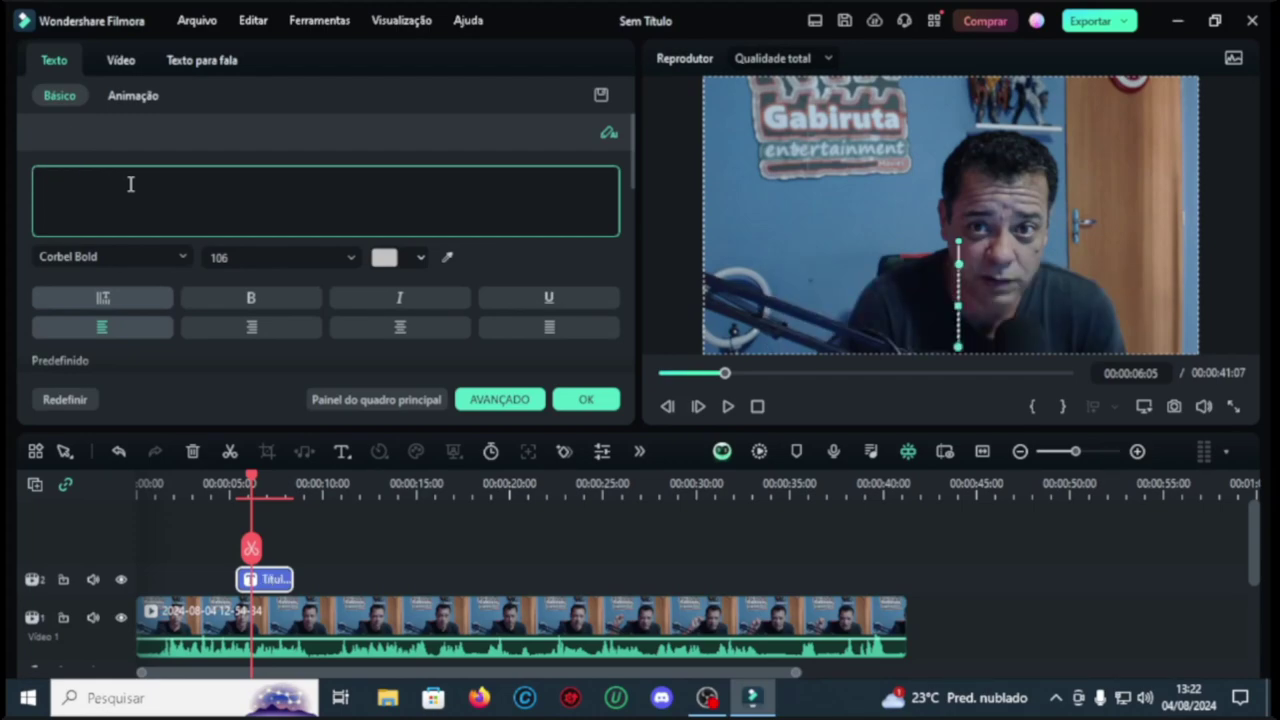
pyautogui.write('VIDEO')
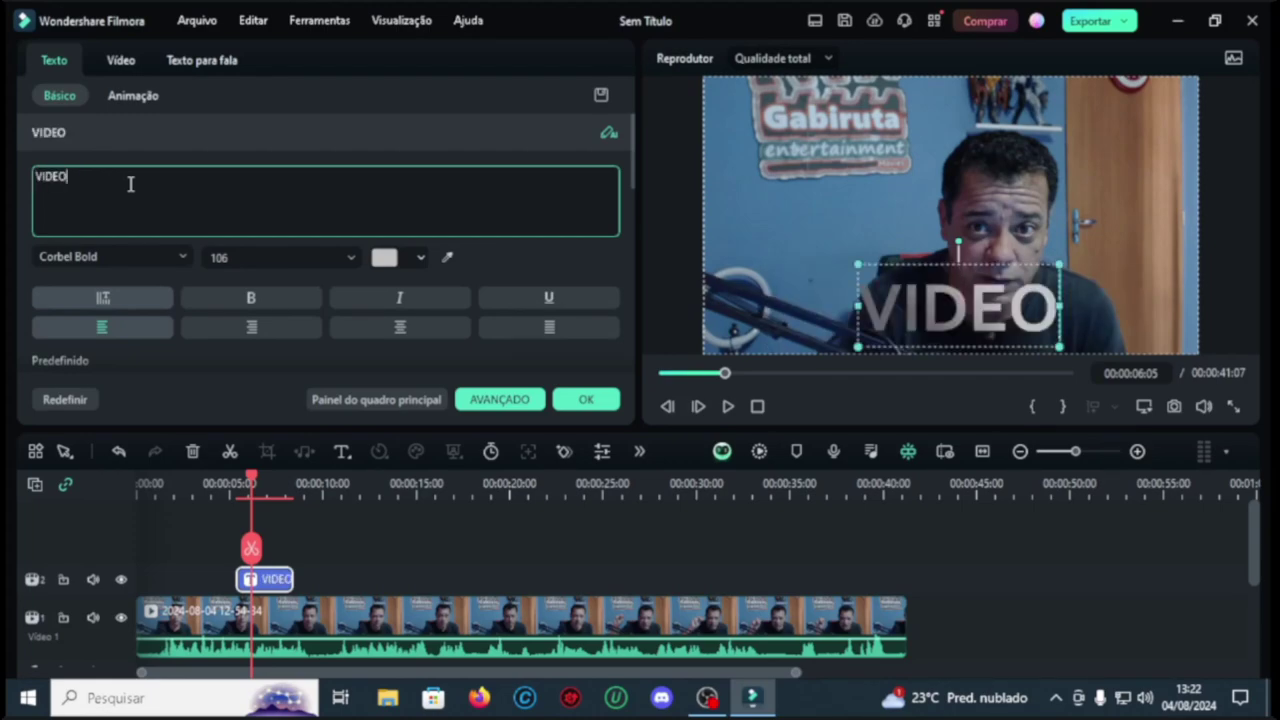
pyautogui.write('AULA')
pyautogui.click(420, 259)
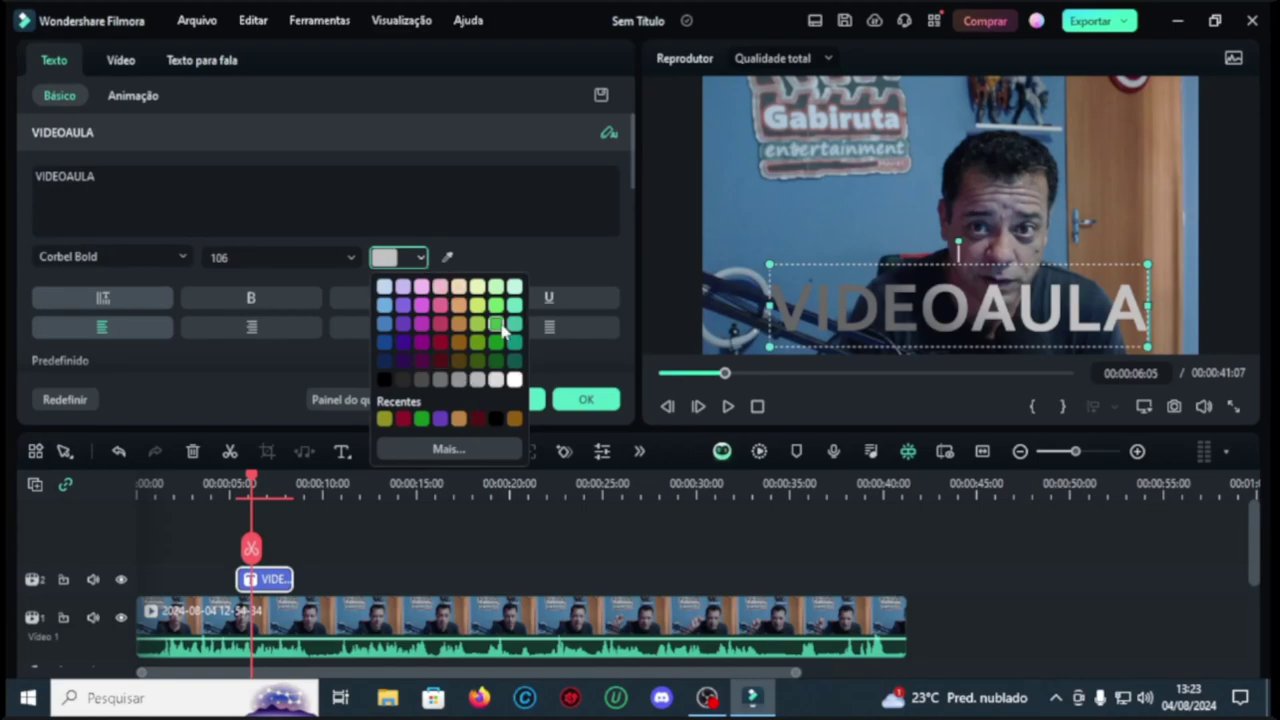
pyautogui.click(457, 449)
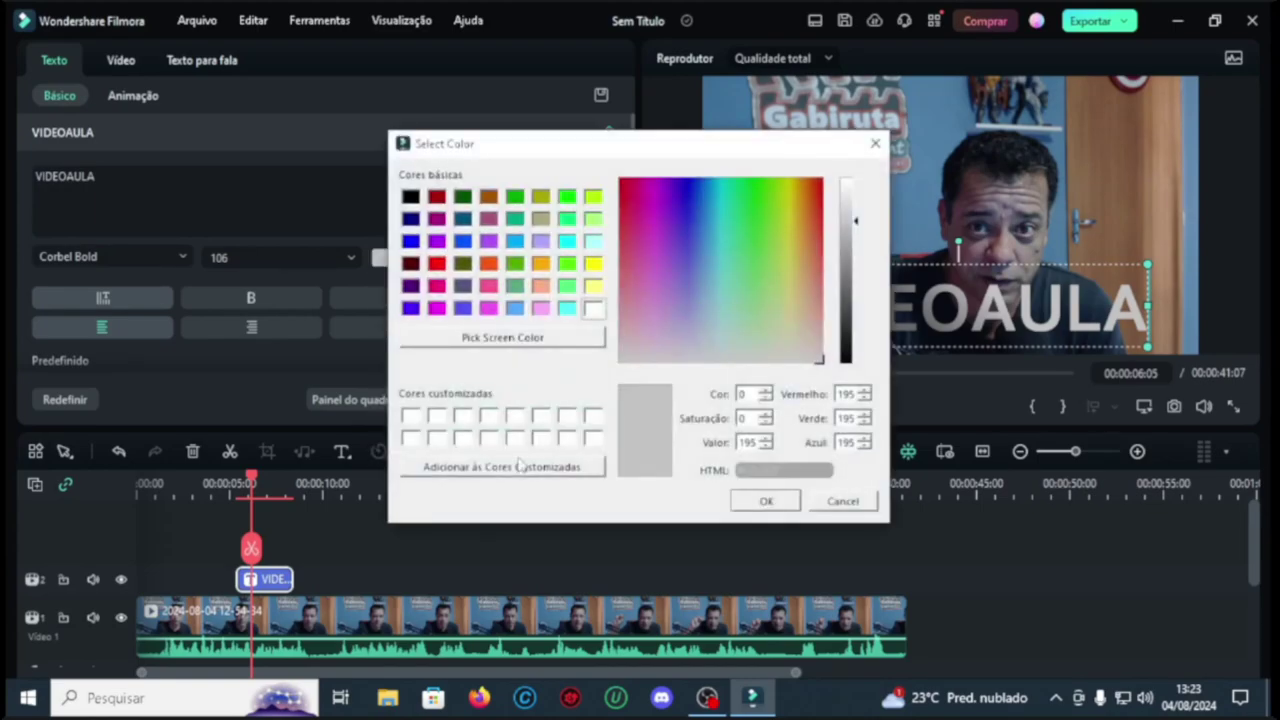
pyautogui.moveTo(703, 261); pyautogui.dragTo(636, 210)
pyautogui.press('Return')
pyautogui.click(183, 257)
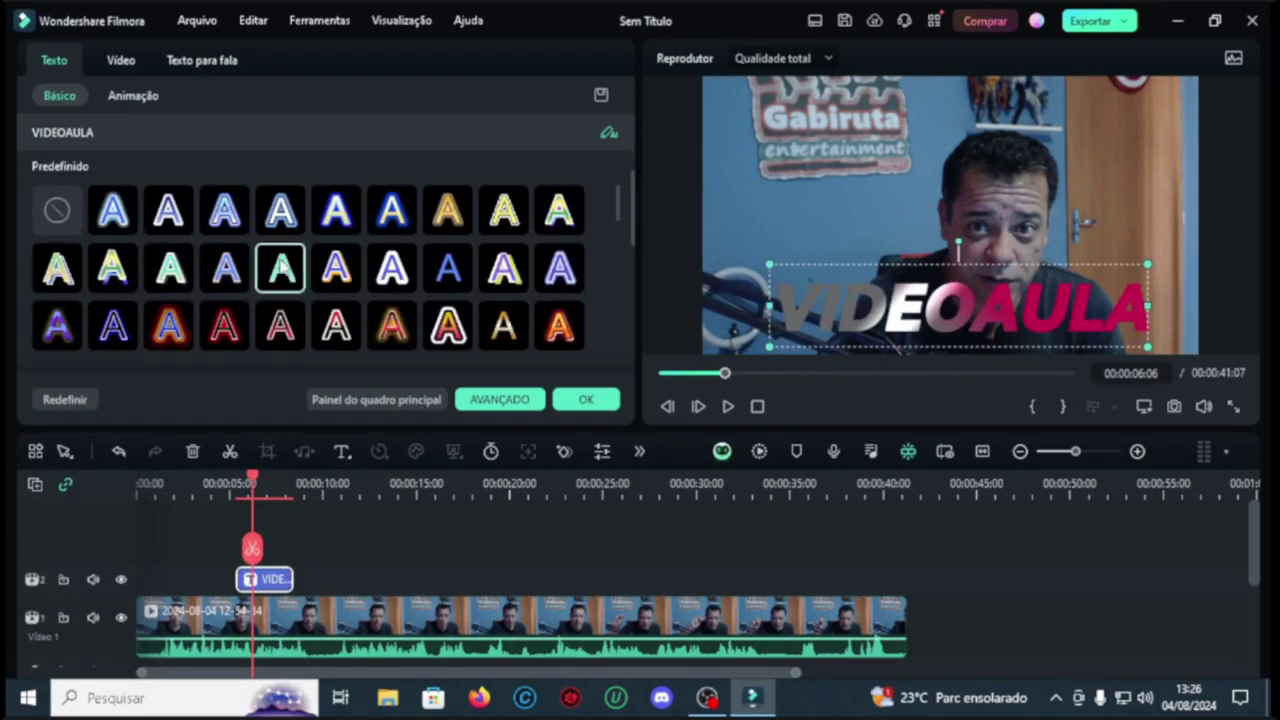
# Step: Try several text style presets, settle on a gold preset, and play back the title
pyautogui.click(392, 270)
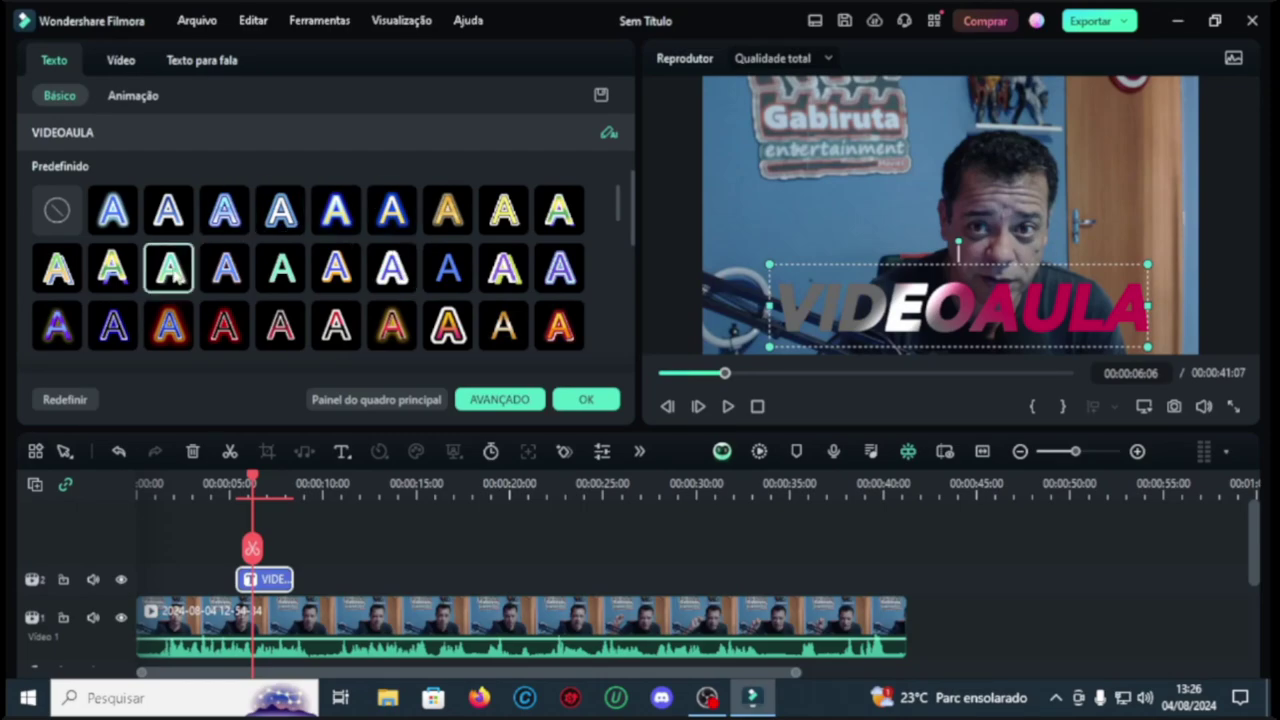
pyautogui.click(442, 268)
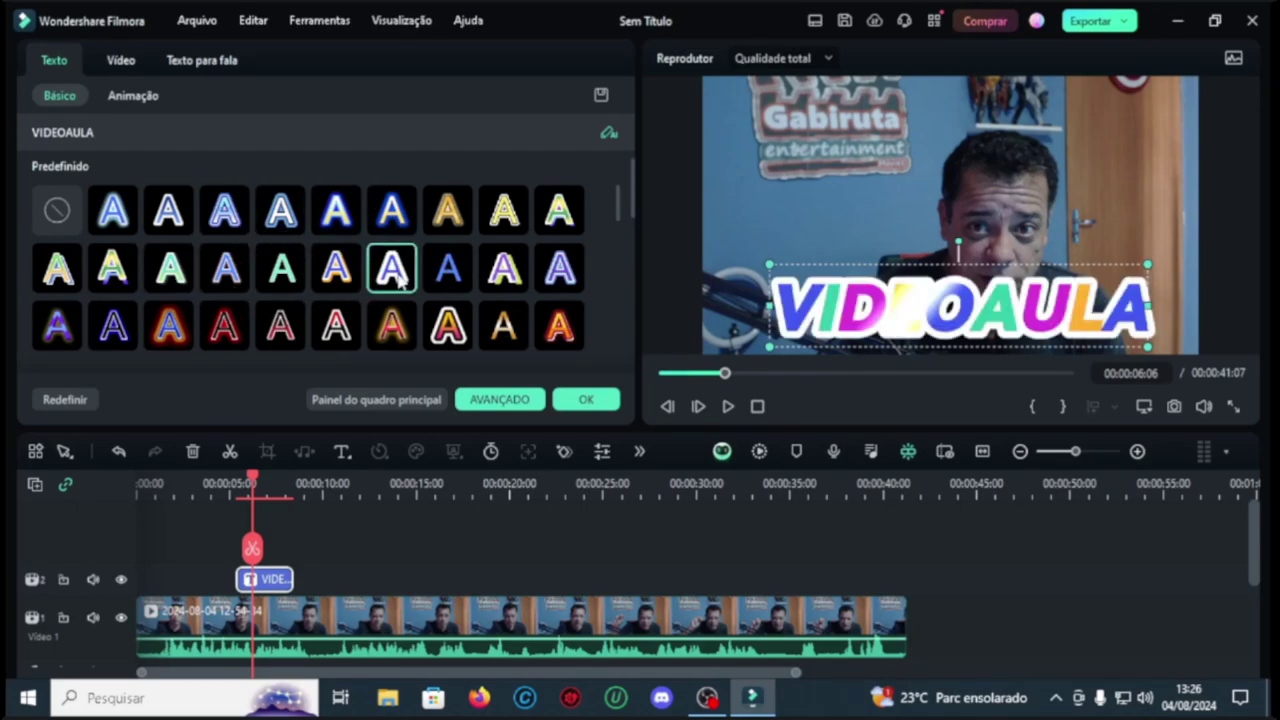
pyautogui.click(505, 270)
pyautogui.click(557, 330)
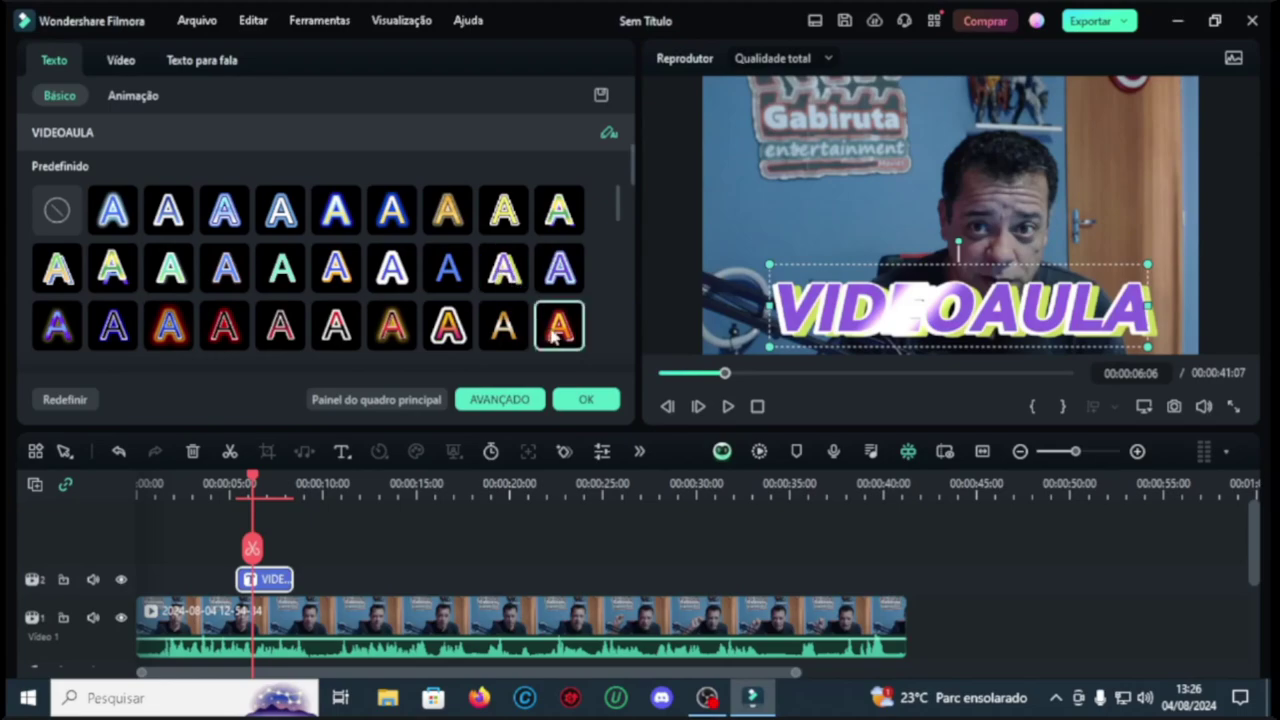
pyautogui.click(492, 275)
pyautogui.scroll(-6, 490, 280)
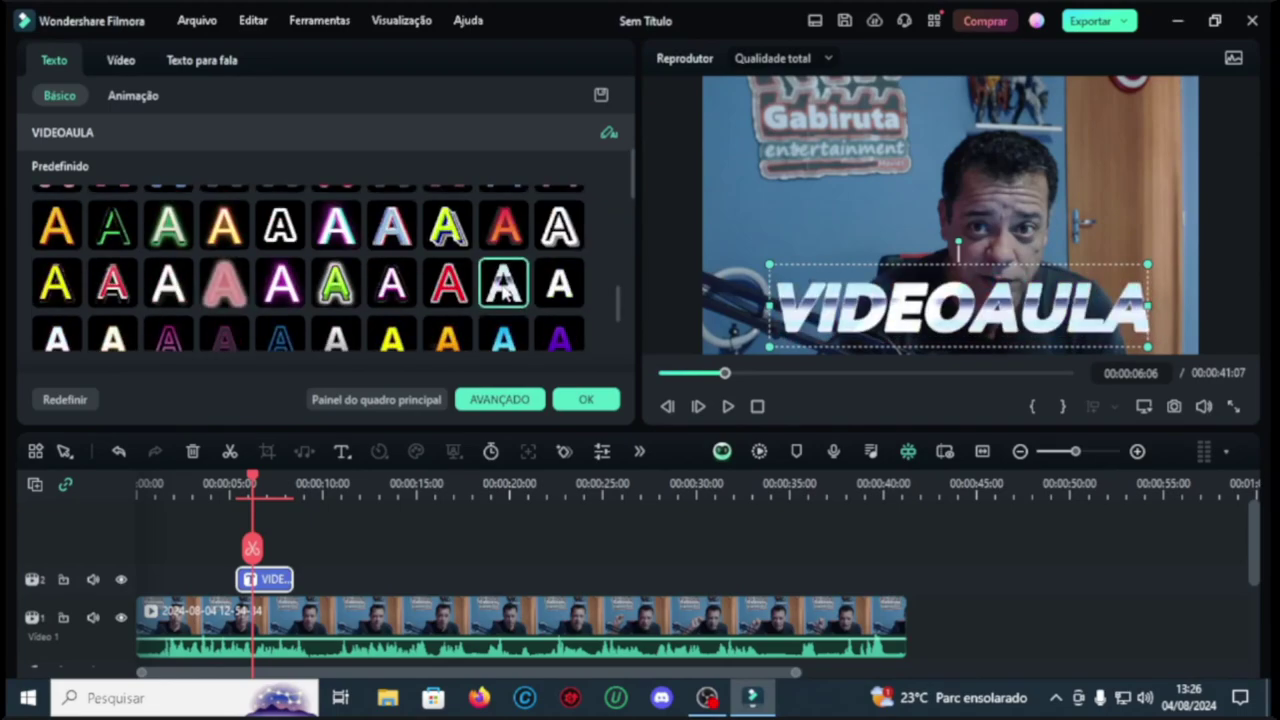
pyautogui.click(113, 287)
pyautogui.click(586, 399)
pyautogui.click(733, 401)
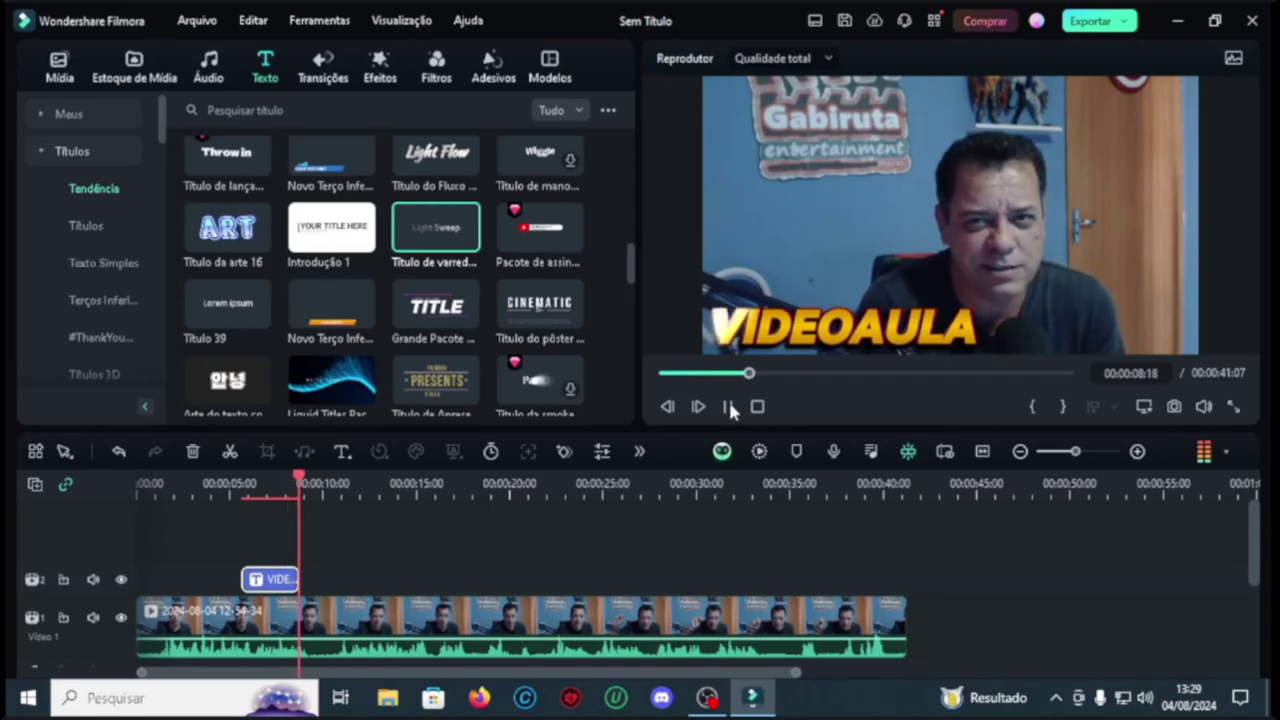
pyautogui.click(733, 401)
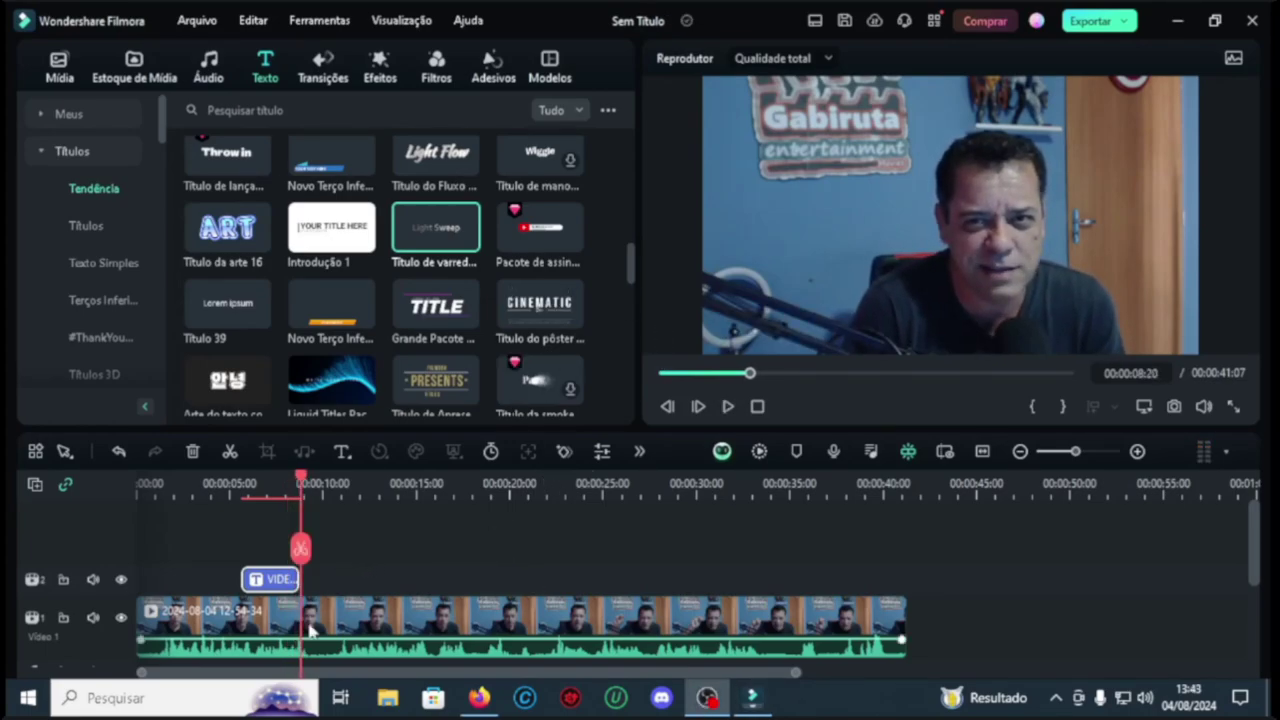
# Step: Start a Gravar Tela do PC recording while the YouTube video plays fullscreen
pyautogui.click(60, 72)
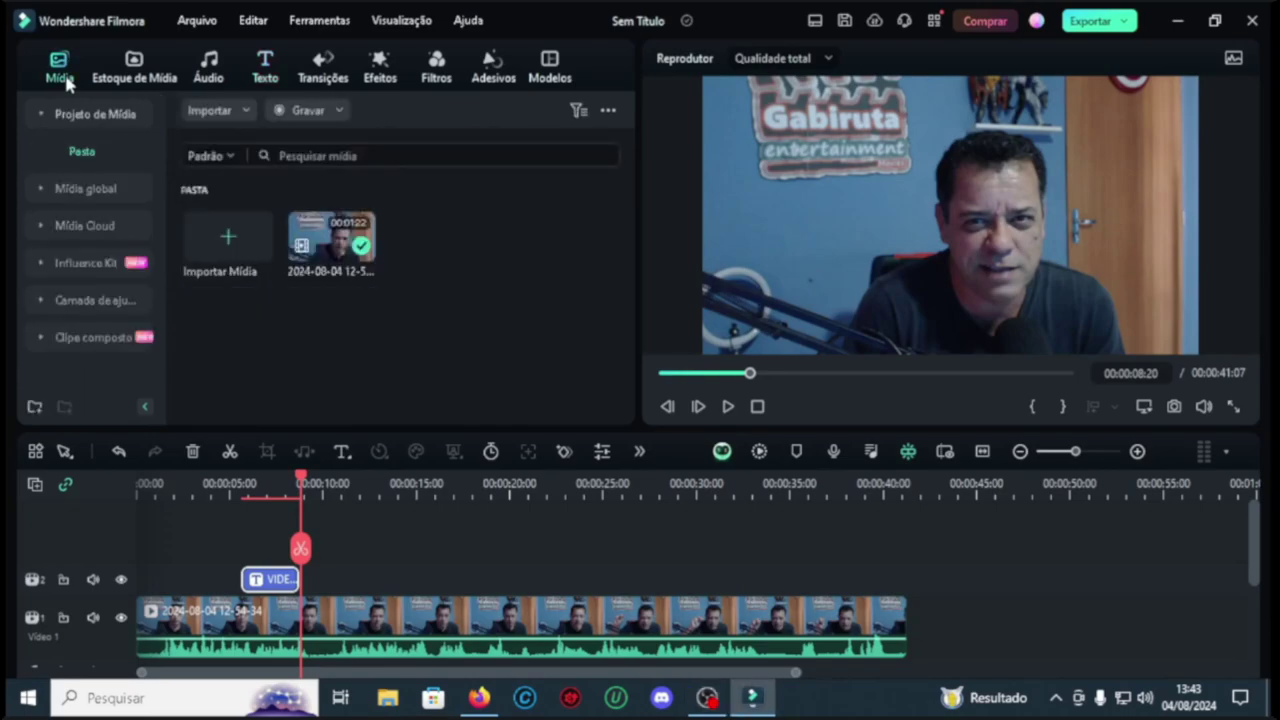
pyautogui.click(328, 108)
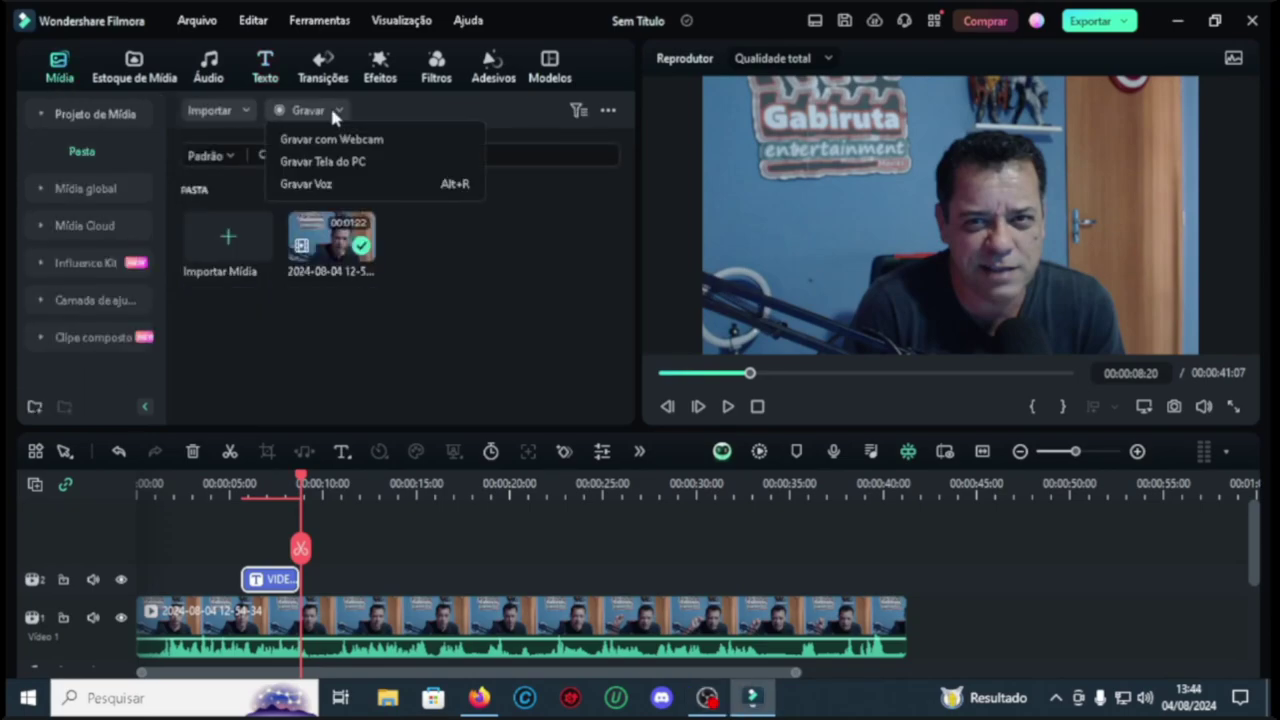
pyautogui.click(322, 161)
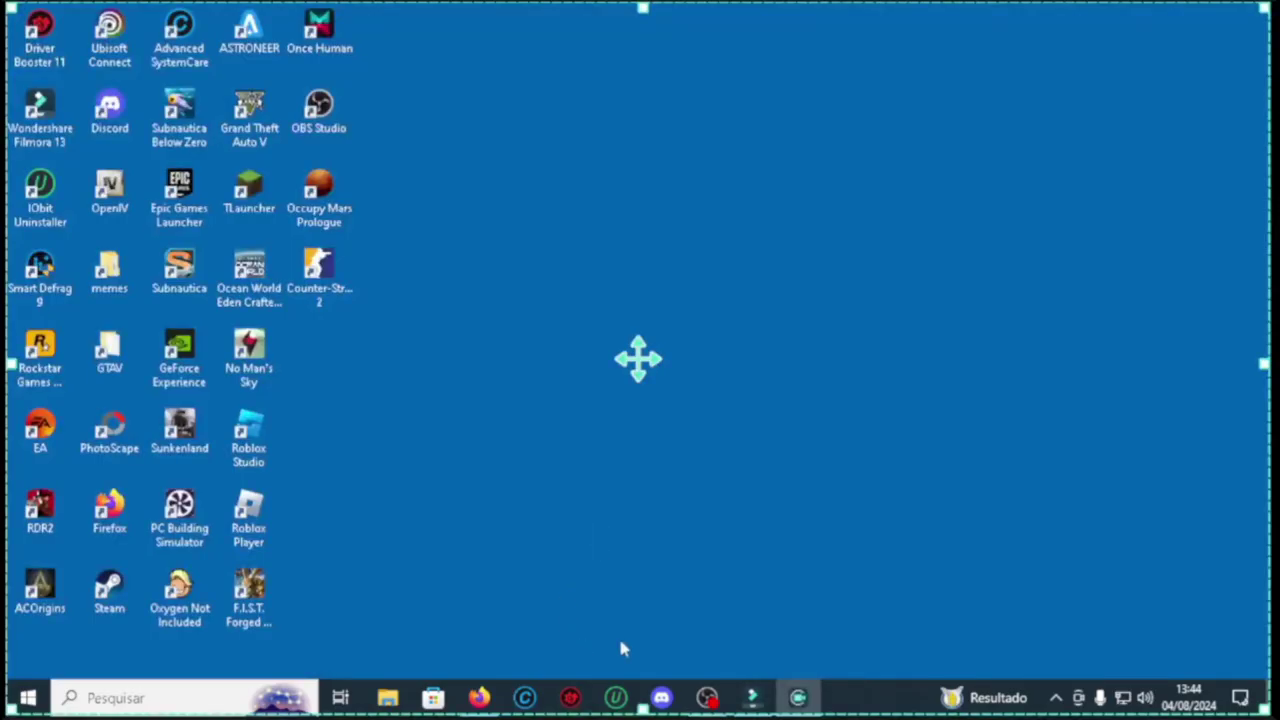
pyautogui.click(707, 697)
pyautogui.click(720, 546)
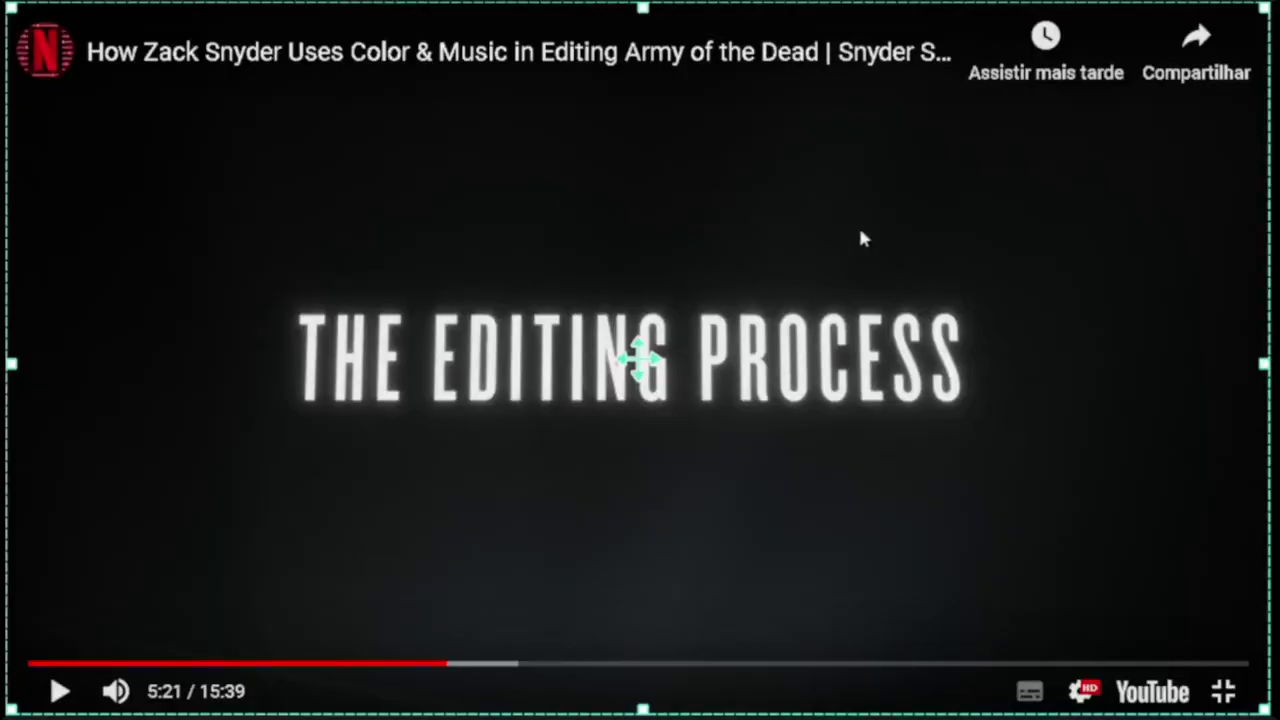
pyautogui.hotkey('alt', 'Tab')
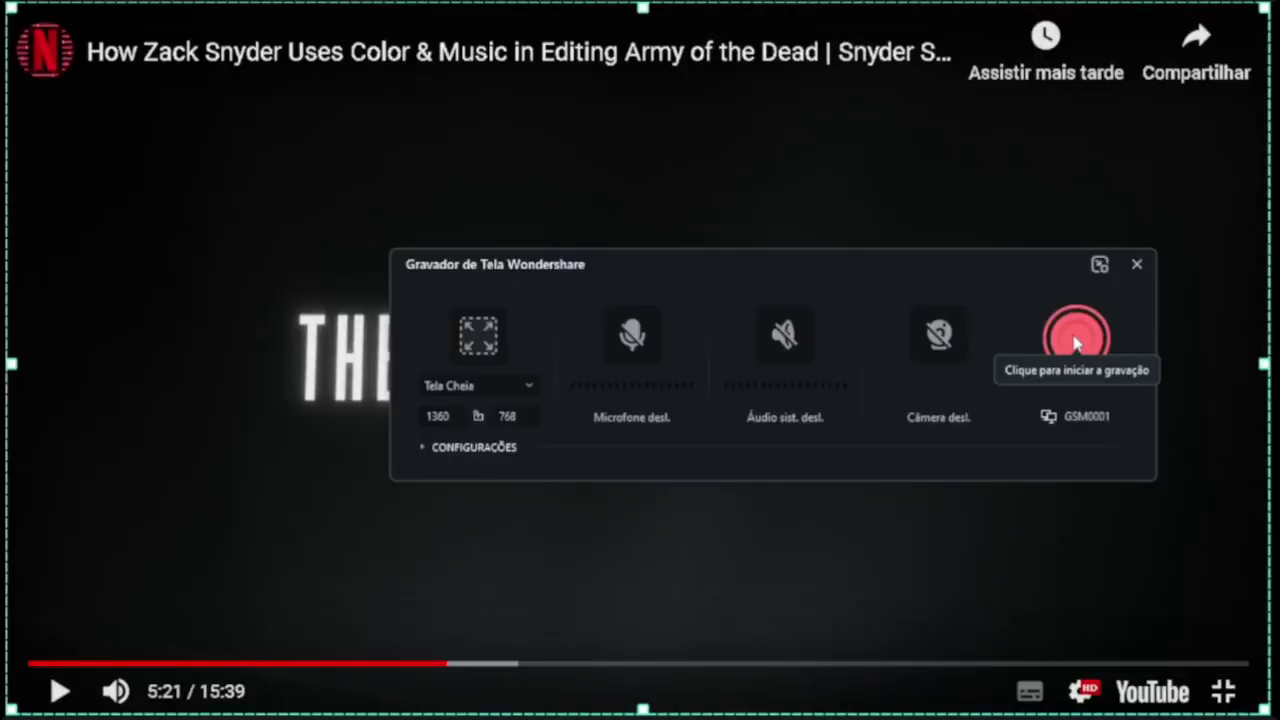
pyautogui.click(1075, 340)
pyautogui.press('space')
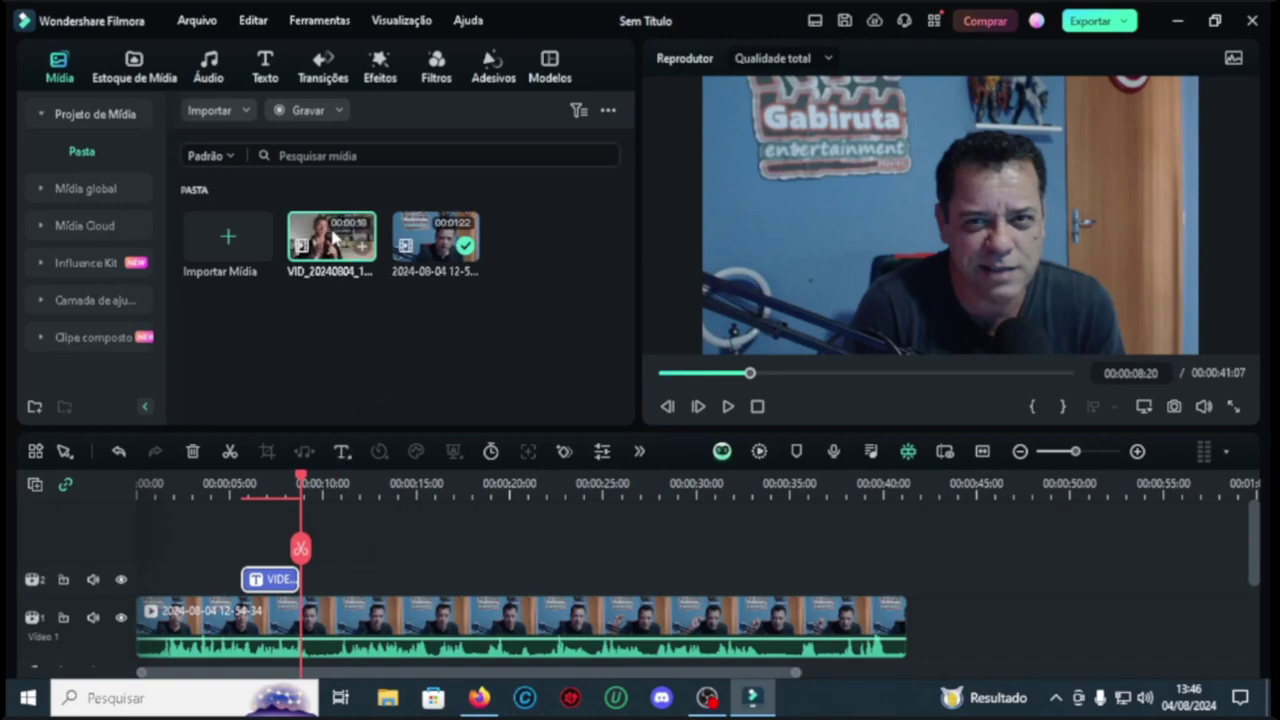
# Step: Place VID_20240804_134525 after the webcam clip on Video 1 and shorten its end
pyautogui.moveTo(331, 240); pyautogui.dragTo(931, 617)
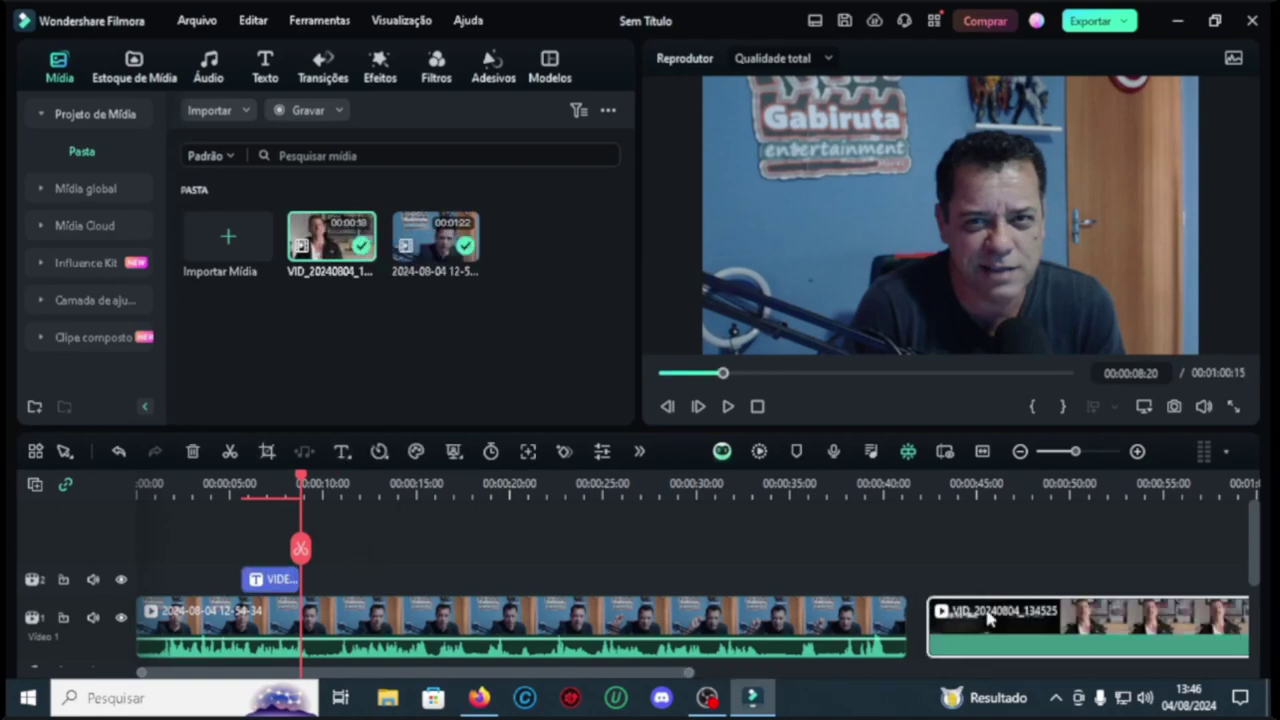
pyautogui.click(922, 482)
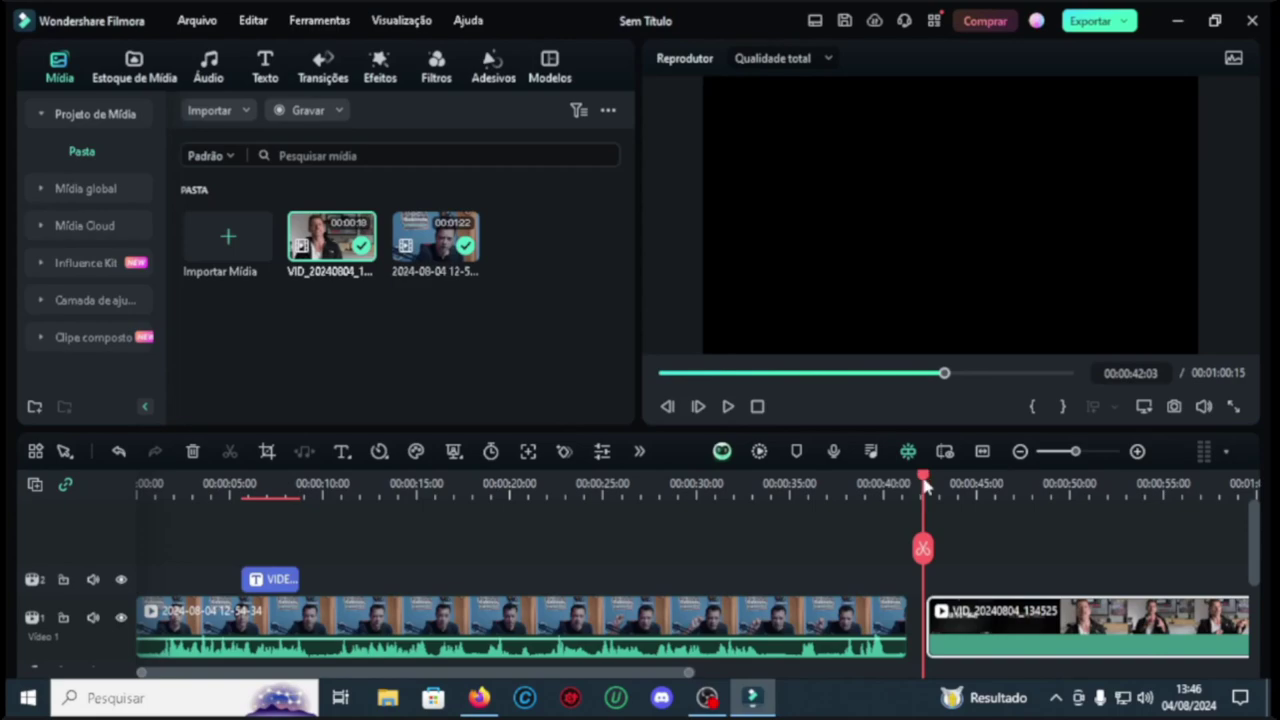
pyautogui.click(728, 406)
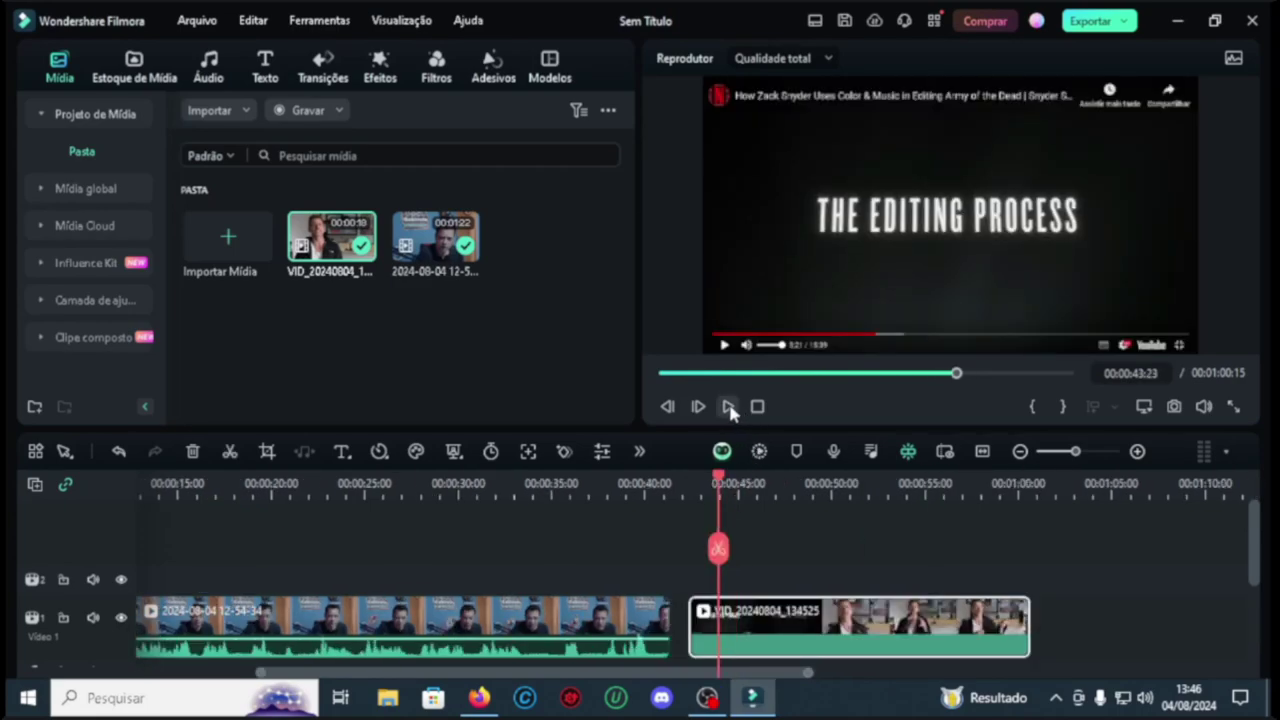
pyautogui.moveTo(751, 485); pyautogui.dragTo(751, 487)
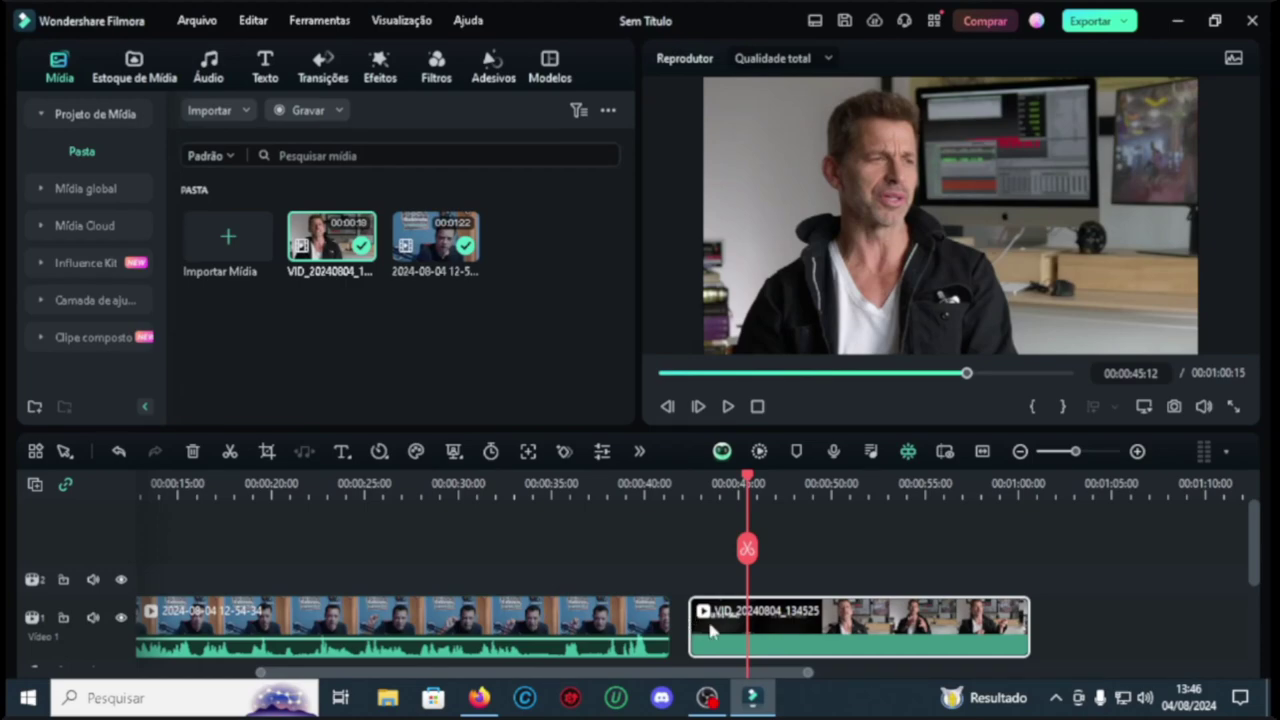
pyautogui.moveTo(692, 621); pyautogui.dragTo(756, 621)
pyautogui.moveTo(709, 485); pyautogui.dragTo(924, 485)
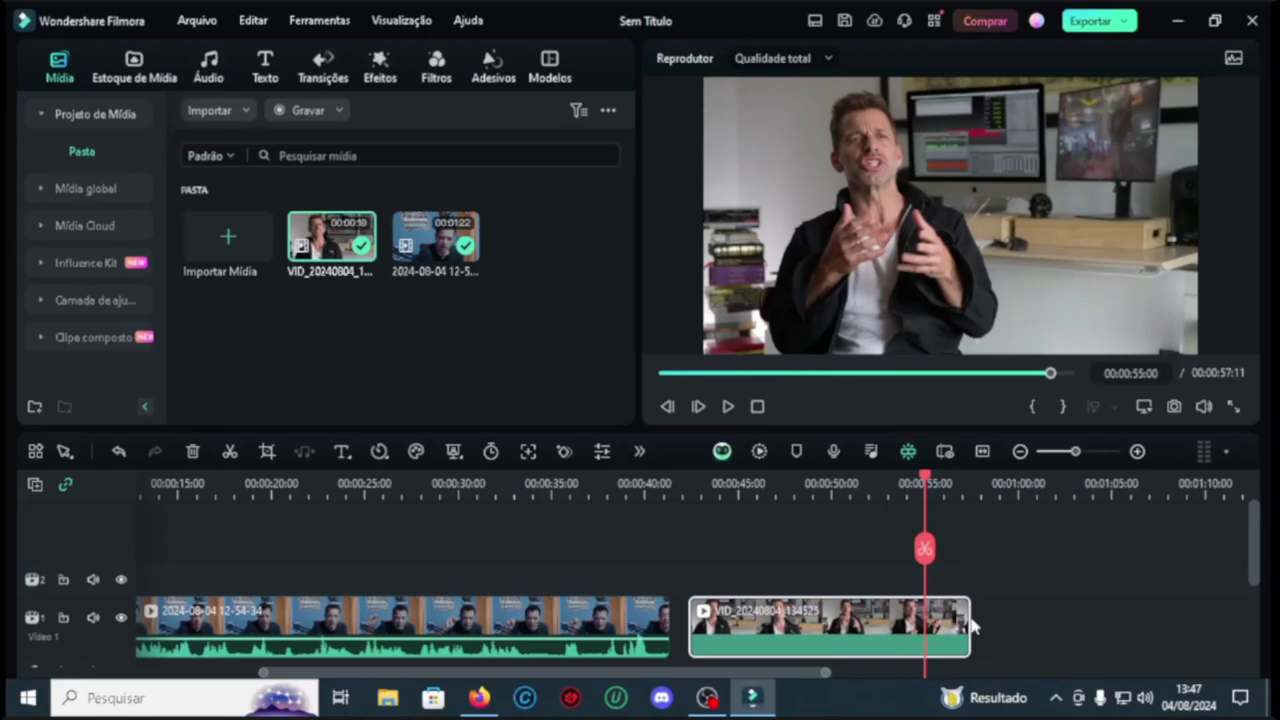
pyautogui.moveTo(964, 617); pyautogui.dragTo(936, 620)
# Step: Split the webcam clip near 9 seconds
pyautogui.click(1003, 517)
pyautogui.moveTo(1003, 517); pyautogui.dragTo(310, 487)
pyautogui.click(310, 548)
pyautogui.click(928, 484)
# Step: Record a 10-second Gravar Voz narration and line it up on Audio 1 under the screen-recorded clip
pyautogui.moveTo(931, 487); pyautogui.dragTo(929, 487)
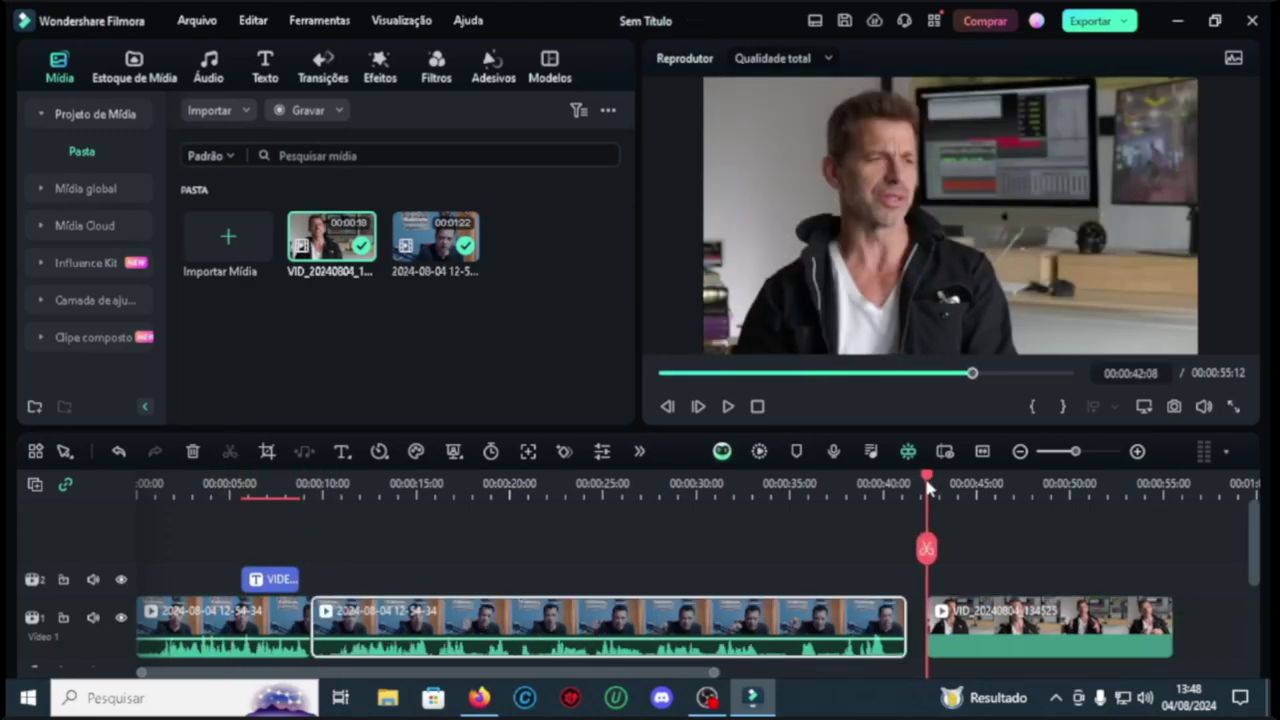
pyautogui.click(330, 110)
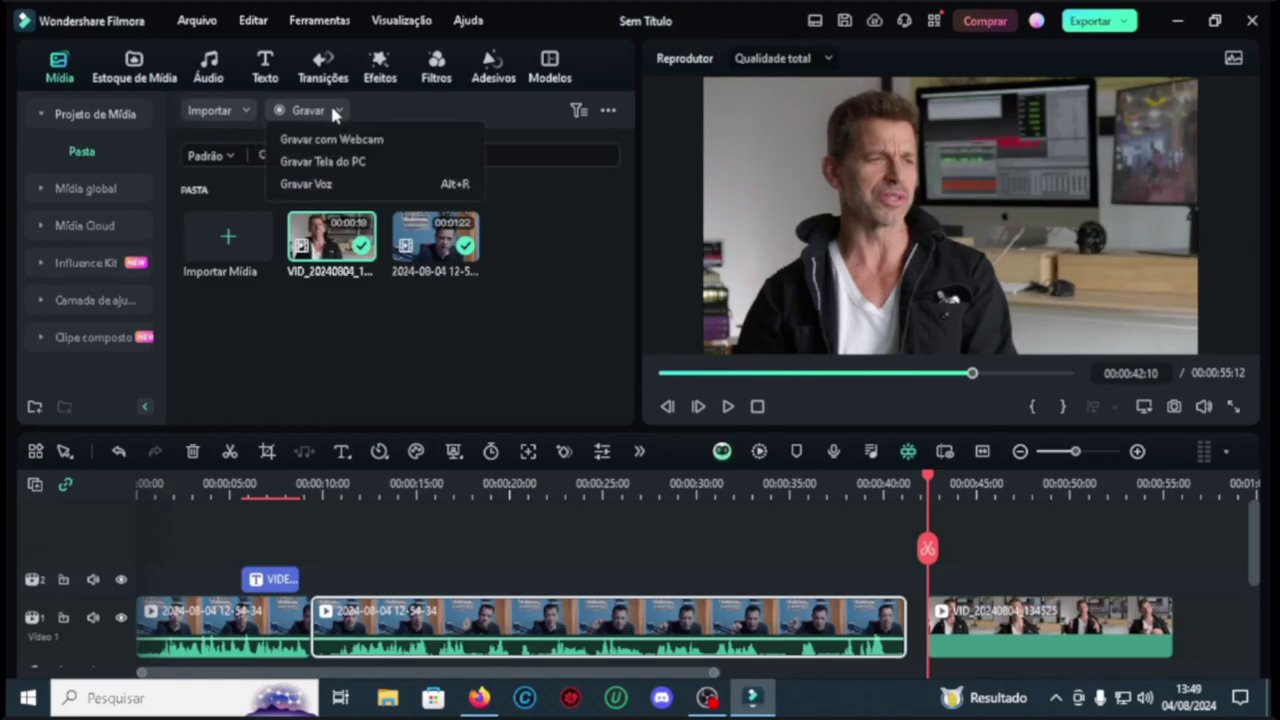
pyautogui.click(349, 185)
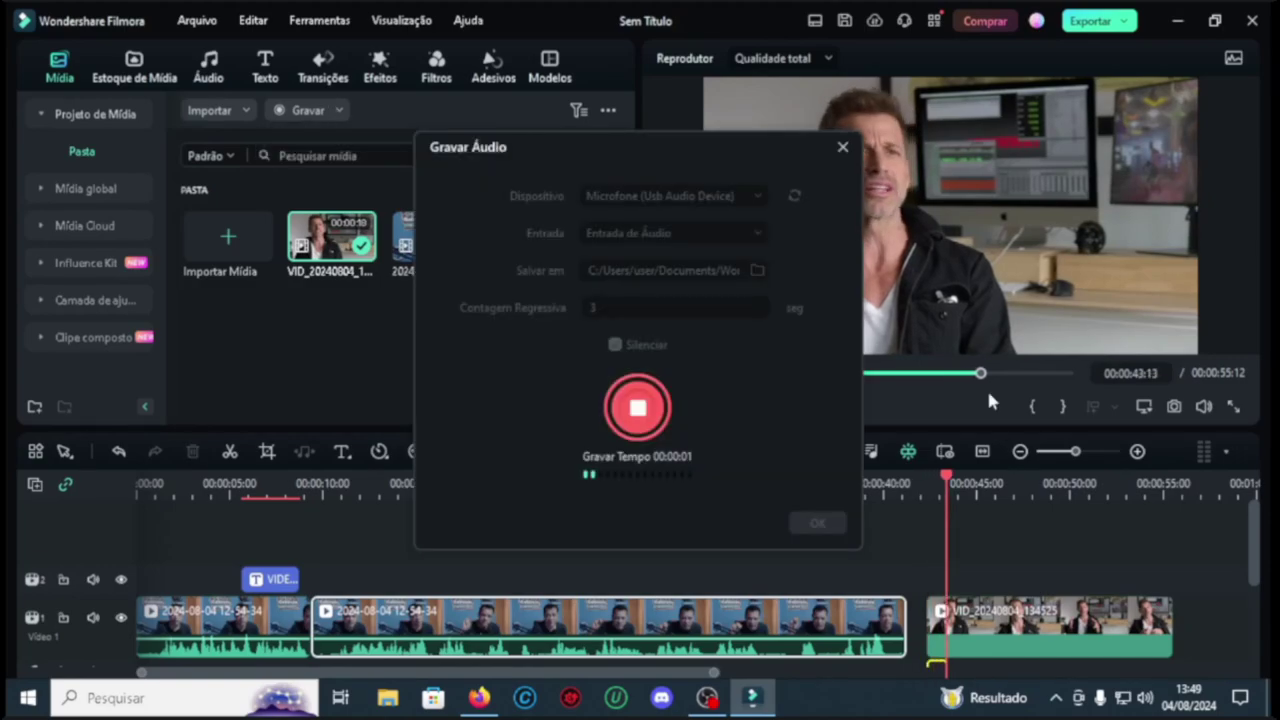
pyautogui.moveTo(666, 148); pyautogui.dragTo(446, 153)
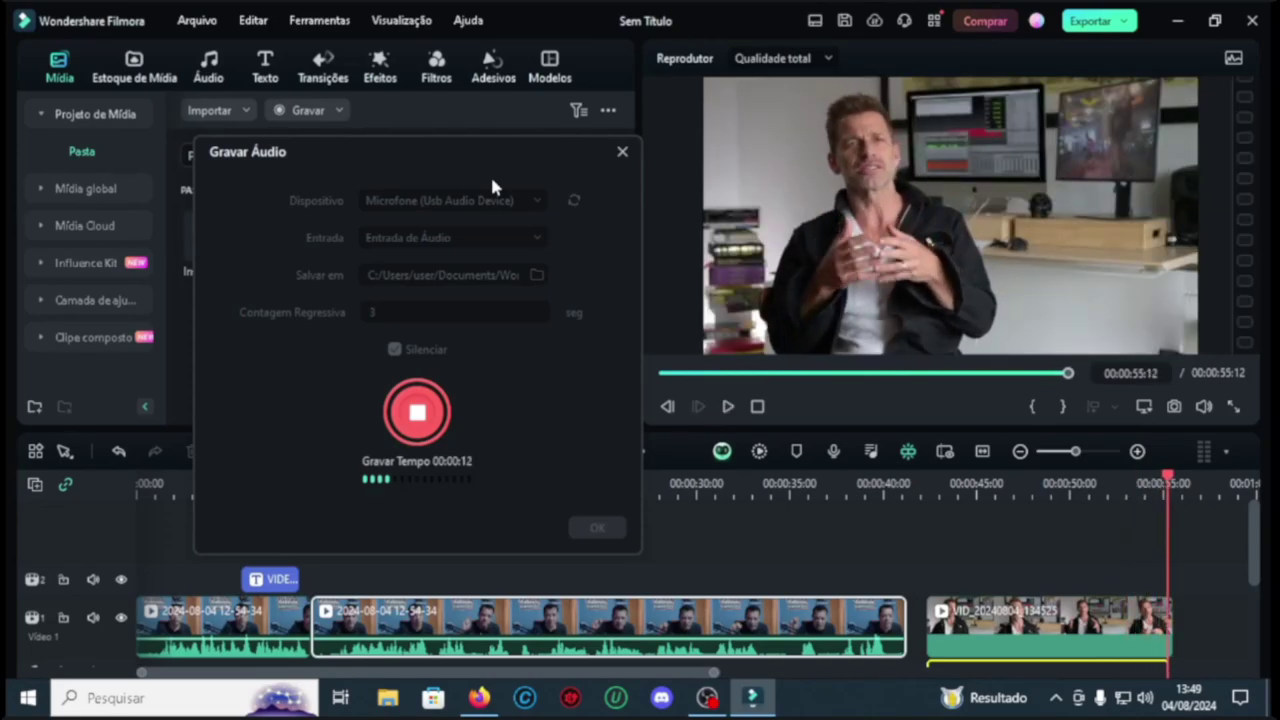
pyautogui.click(417, 411)
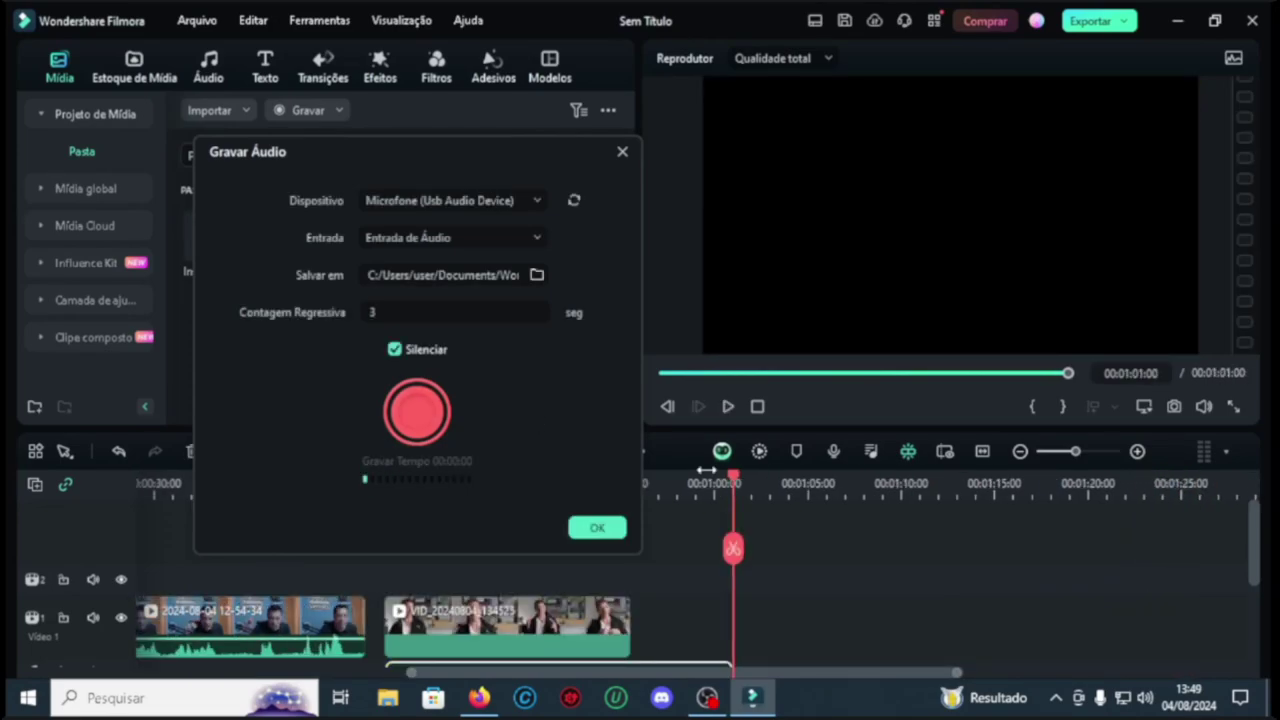
pyautogui.click(597, 527)
pyautogui.moveTo(510, 638)
pyautogui.mouseDown()
pyautogui.moveTo(471, 624)
pyautogui.moveTo(500, 624)
pyautogui.moveTo(494, 634)
pyautogui.mouseUp()
pyautogui.scroll(5, 482, 630)
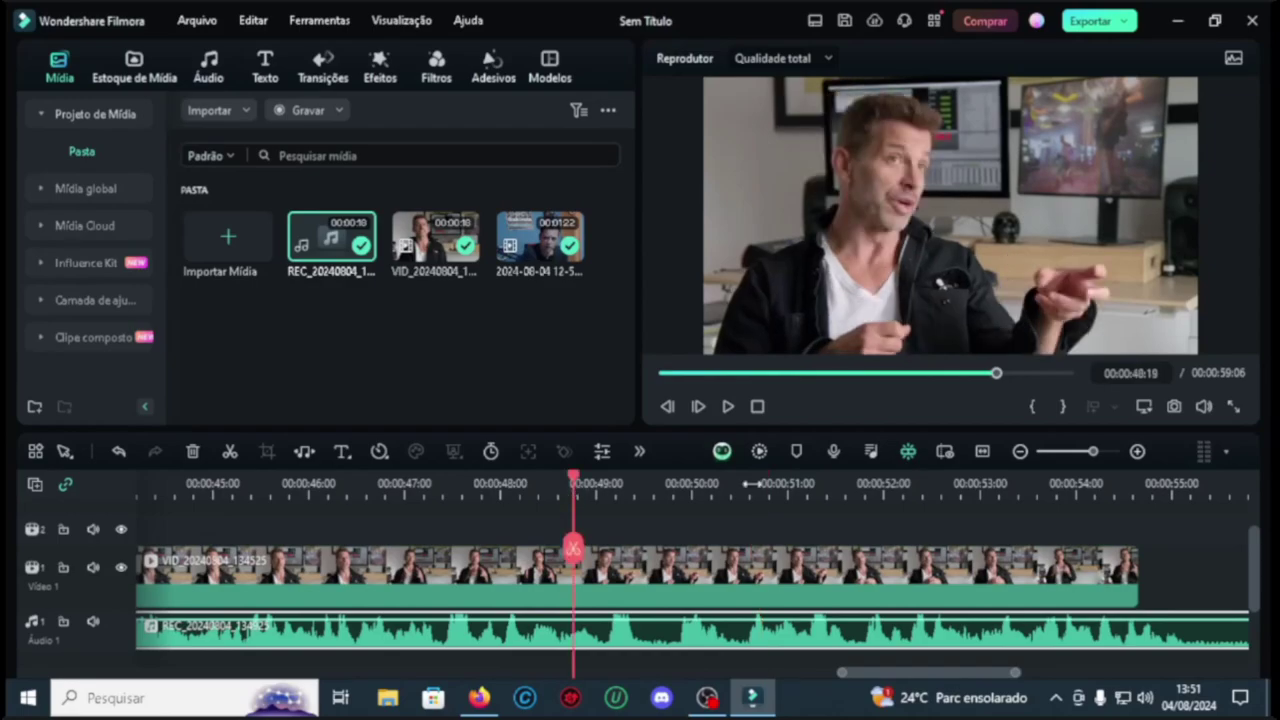
# Step: Split the narration at the playhead and trim the next part to start at 49:21
pyautogui.click(727, 406)
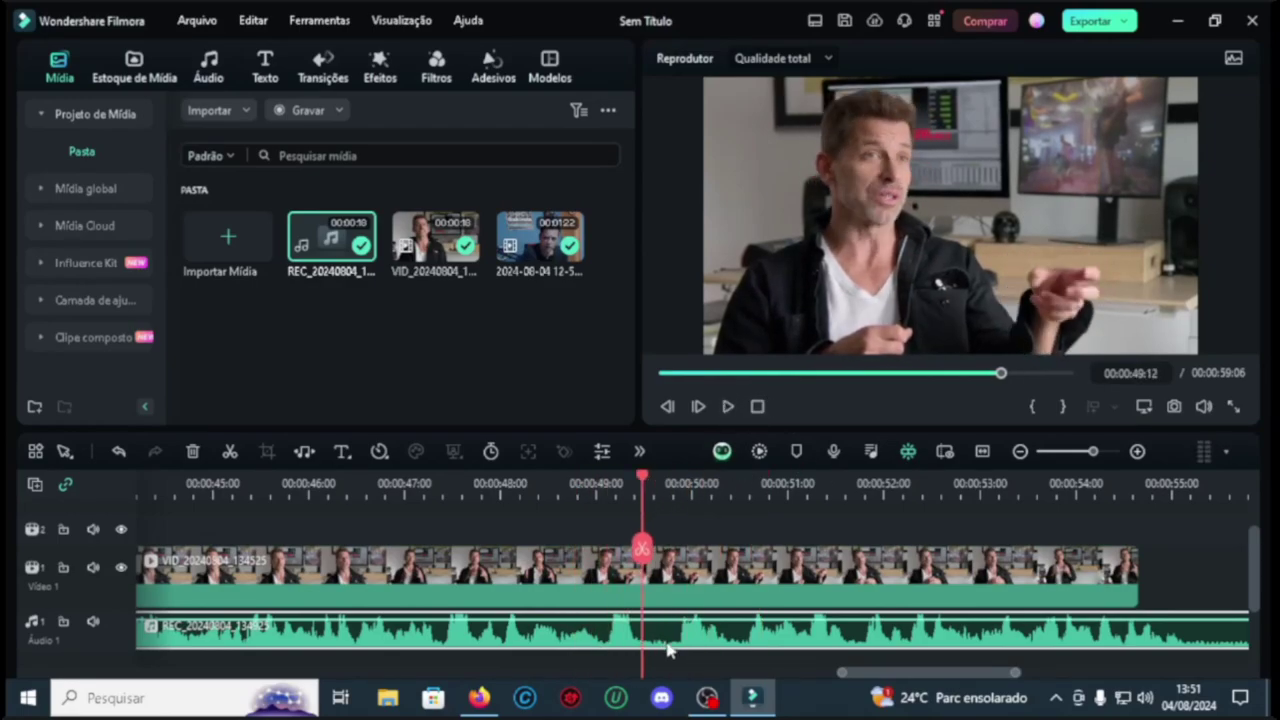
pyautogui.click(643, 547)
pyautogui.click(679, 484)
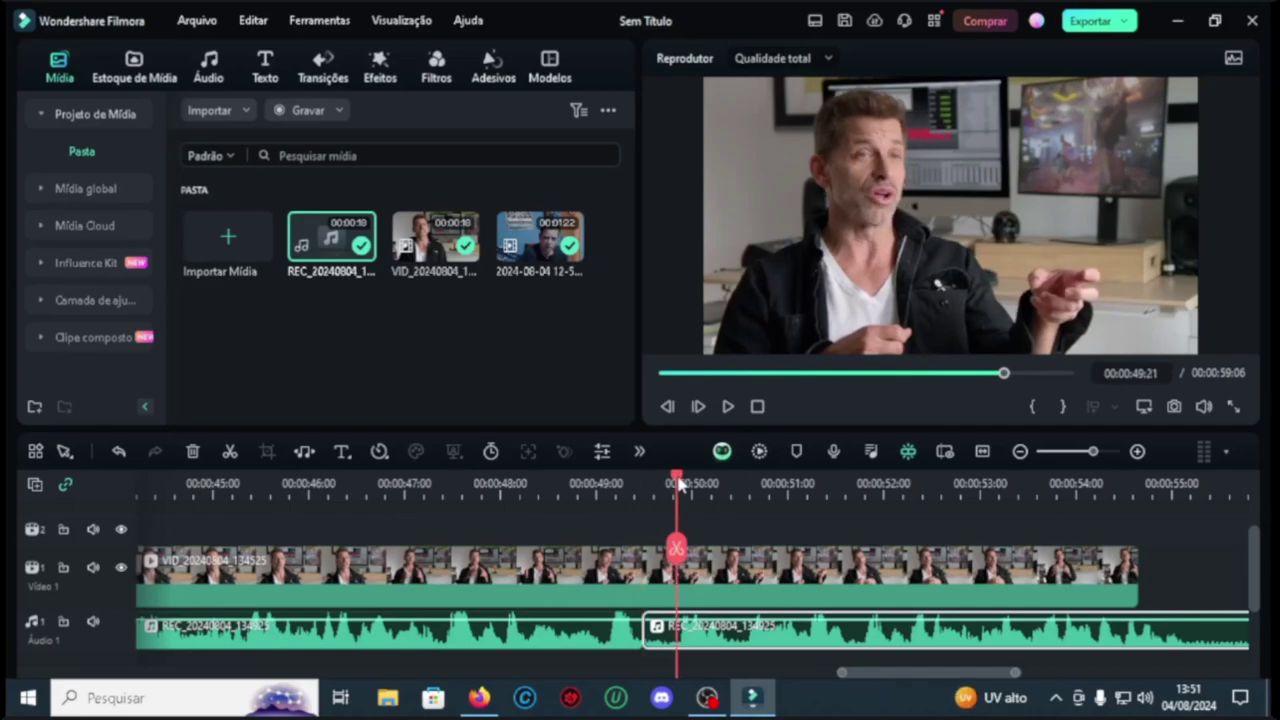
pyautogui.moveTo(645, 628); pyautogui.dragTo(677, 628)
pyautogui.click(728, 406)
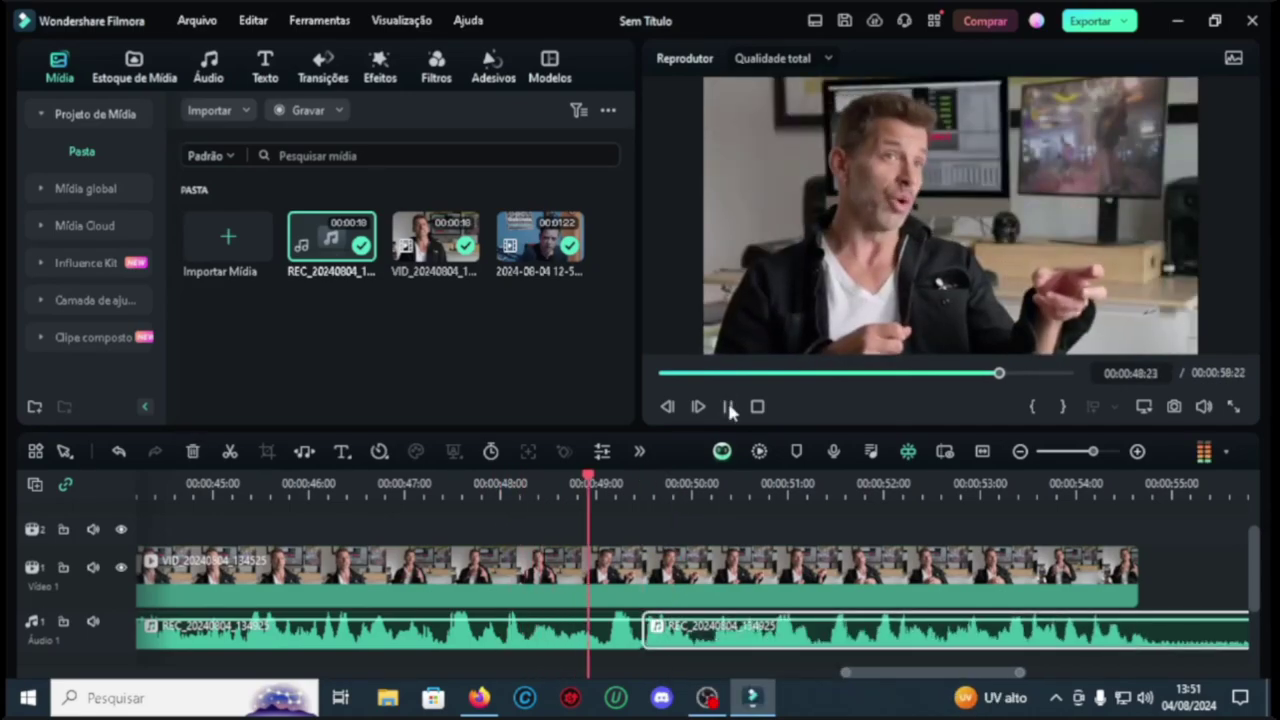
# Step: Split the narration again at 51:06, delete the unwanted part, and replay from 41 seconds
pyautogui.click(812, 483)
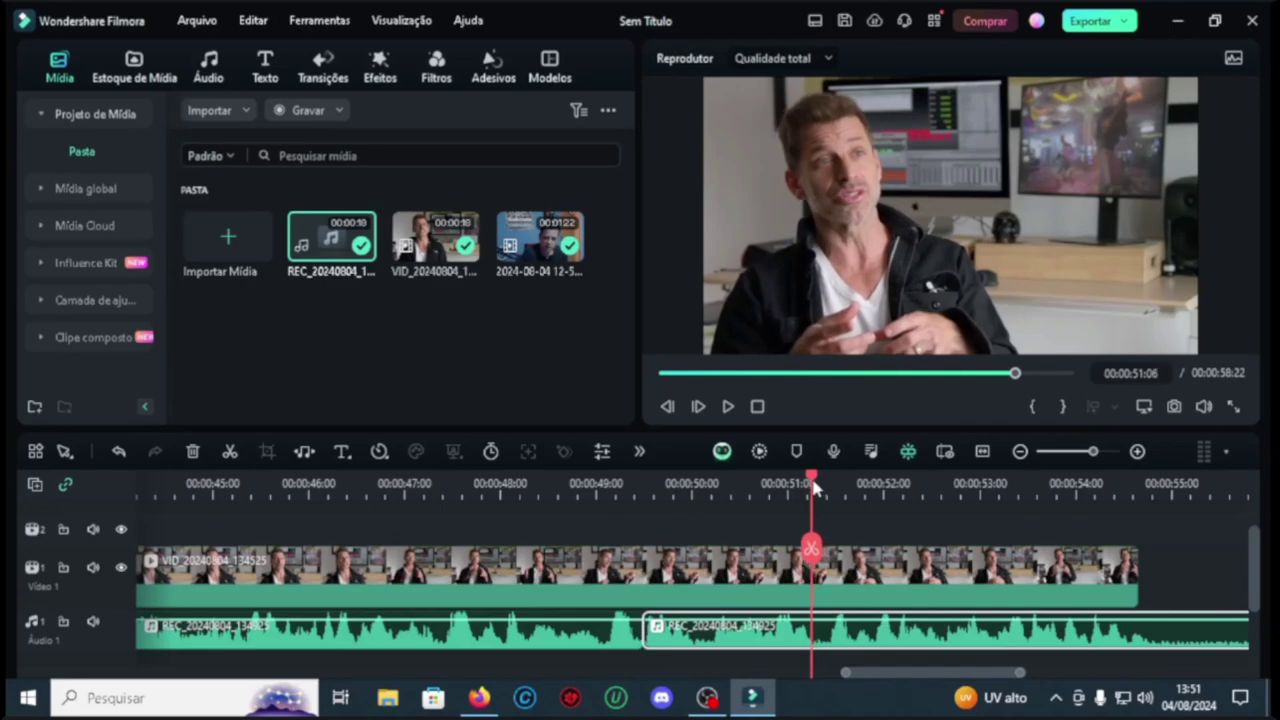
pyautogui.click(812, 548)
pyautogui.moveTo(813, 479); pyautogui.dragTo(830, 479)
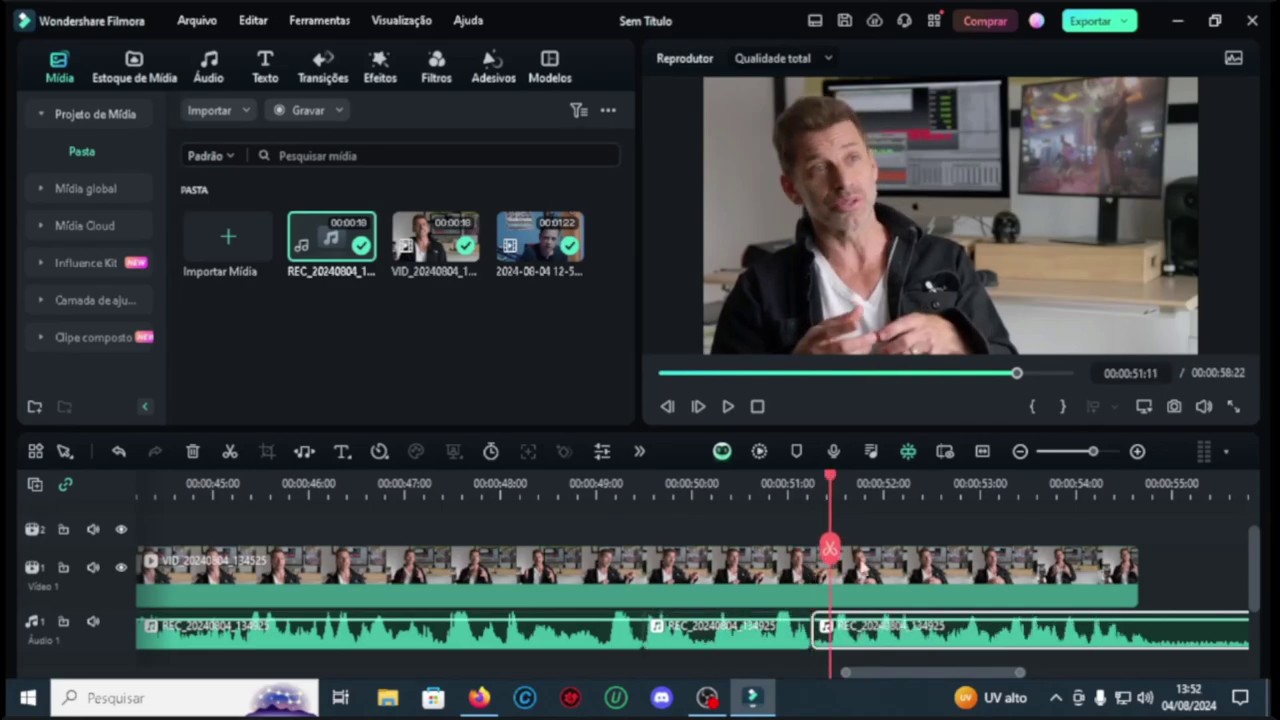
pyautogui.press('Delete')
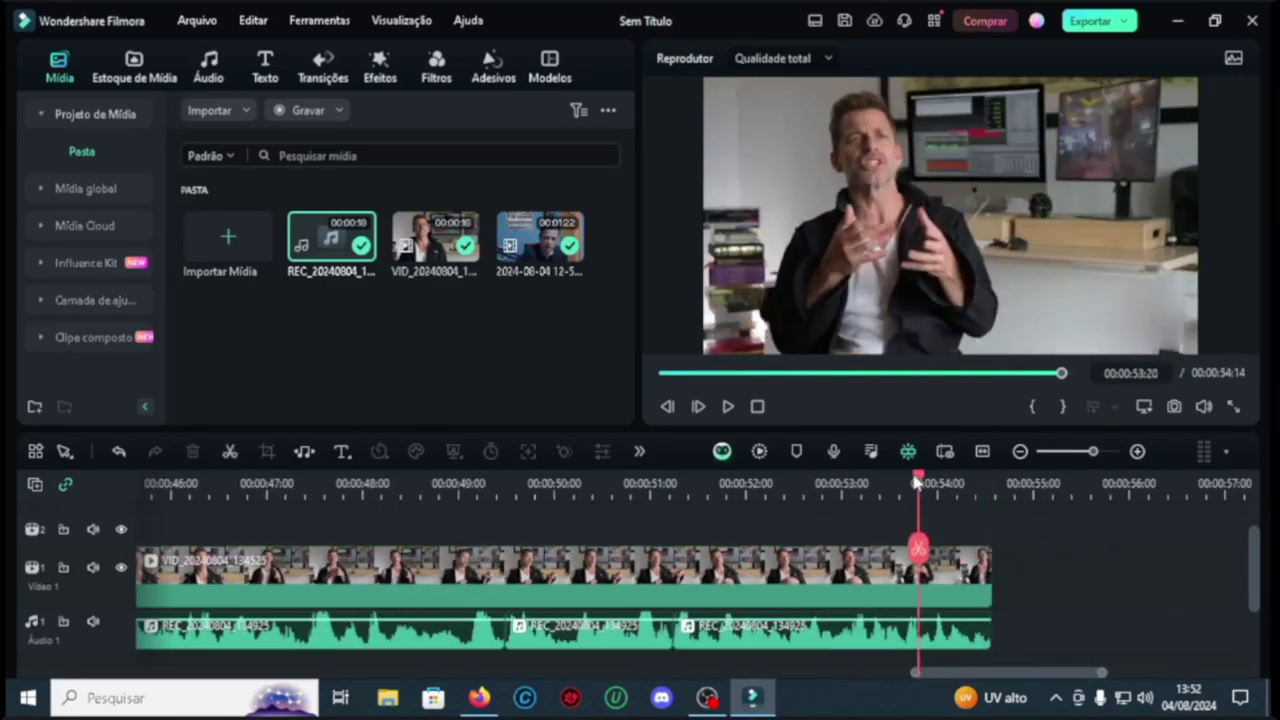
pyautogui.moveTo(914, 483); pyautogui.dragTo(524, 504)
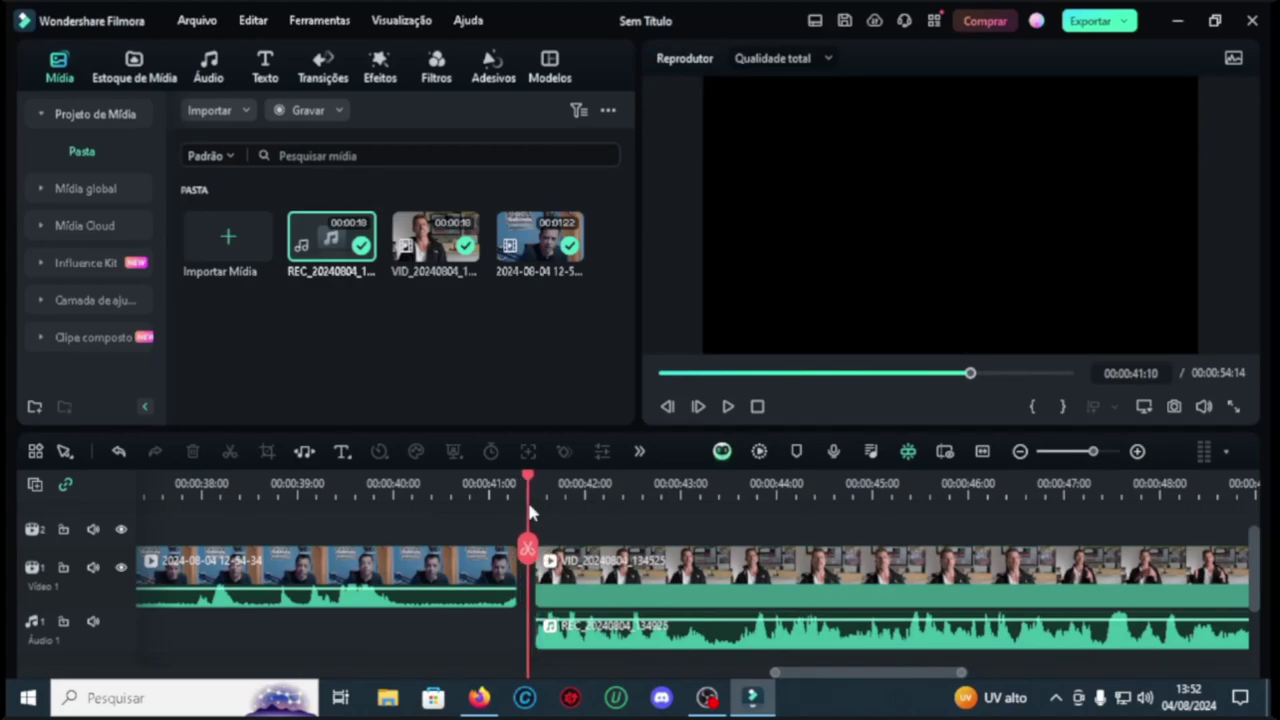
pyautogui.click(728, 406)
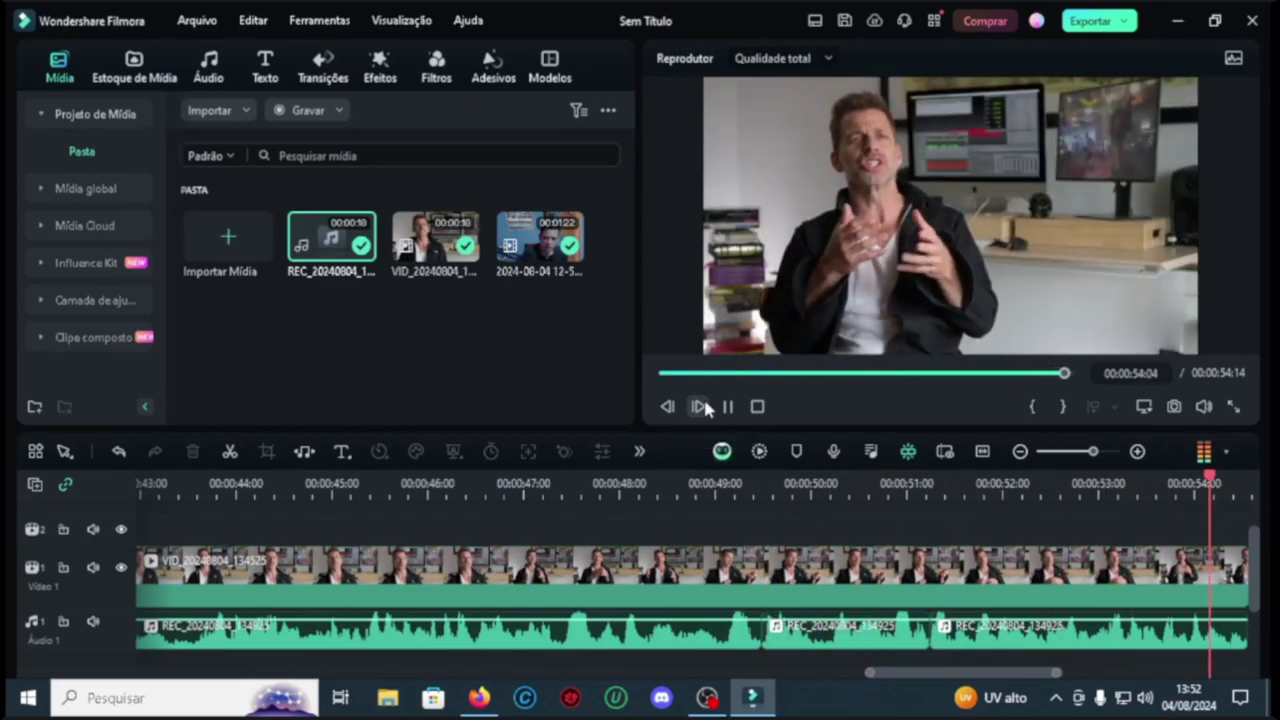
pyautogui.moveTo(150, 484); pyautogui.dragTo(463, 503)
pyautogui.doubleClick(580, 643)
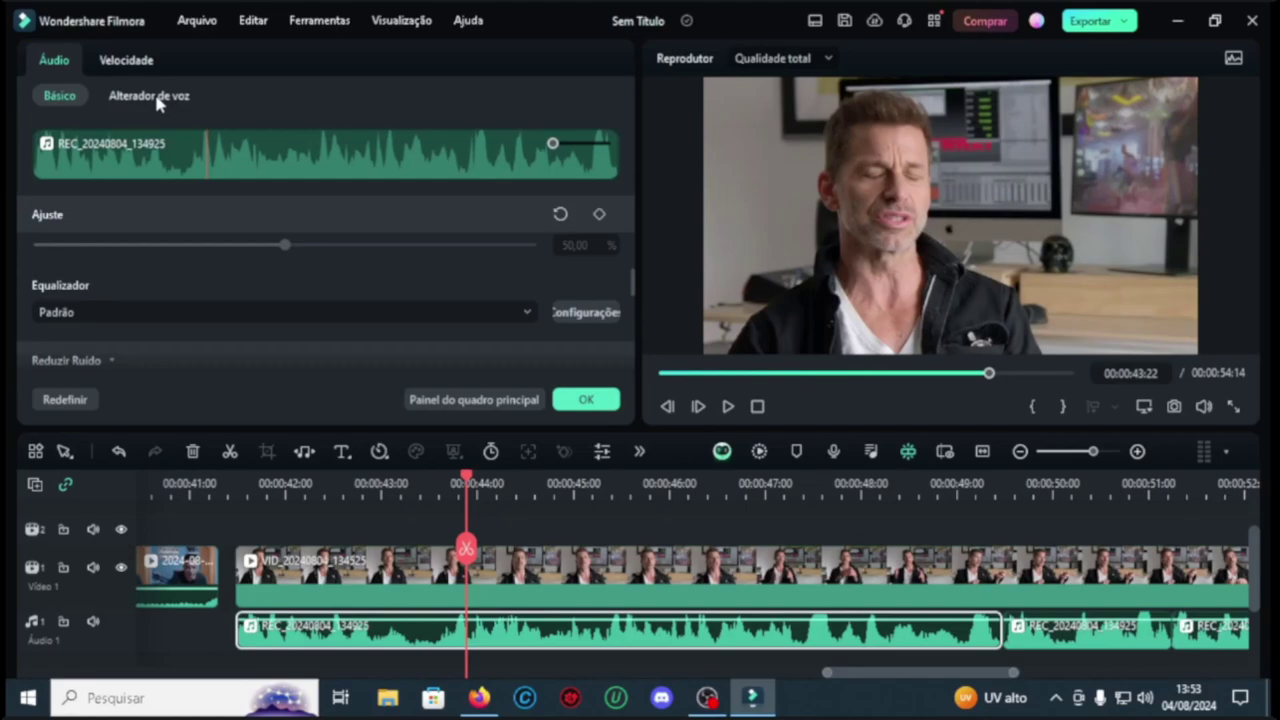
# Step: Try the Igreja, Celular and phonograph voice changer filters on the first narration clip
pyautogui.click(480, 528)
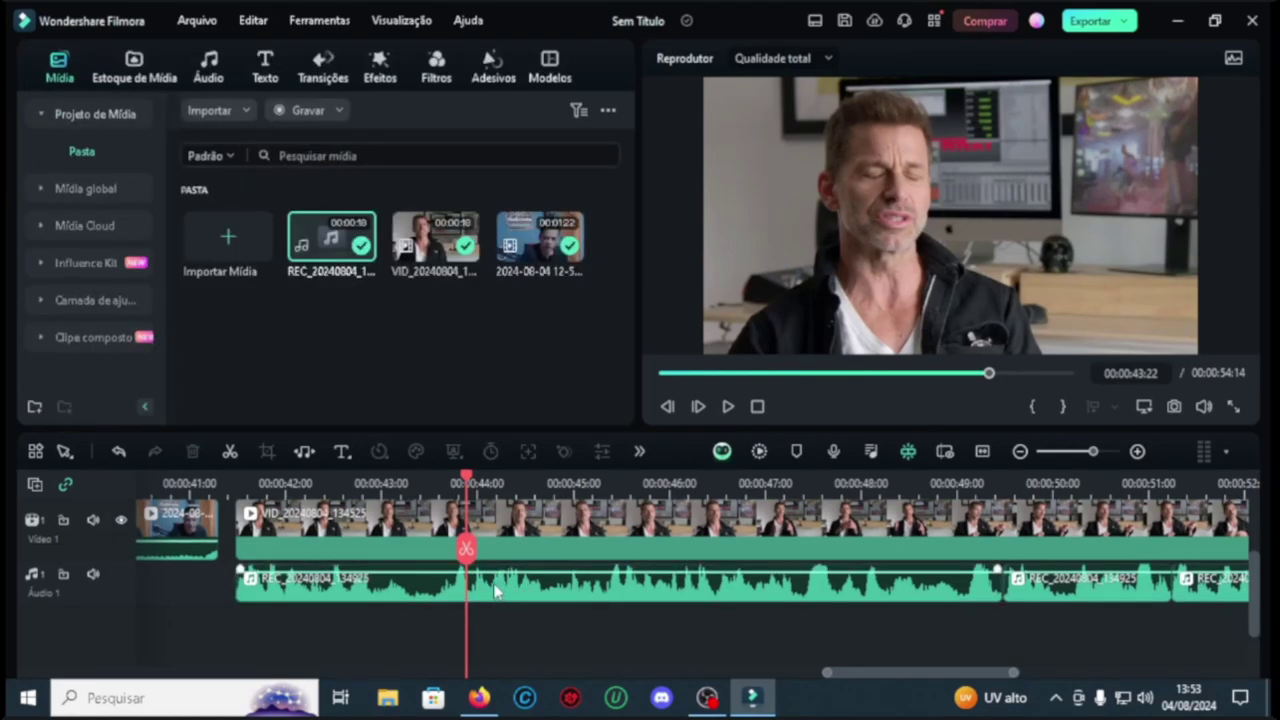
pyautogui.doubleClick(495, 592)
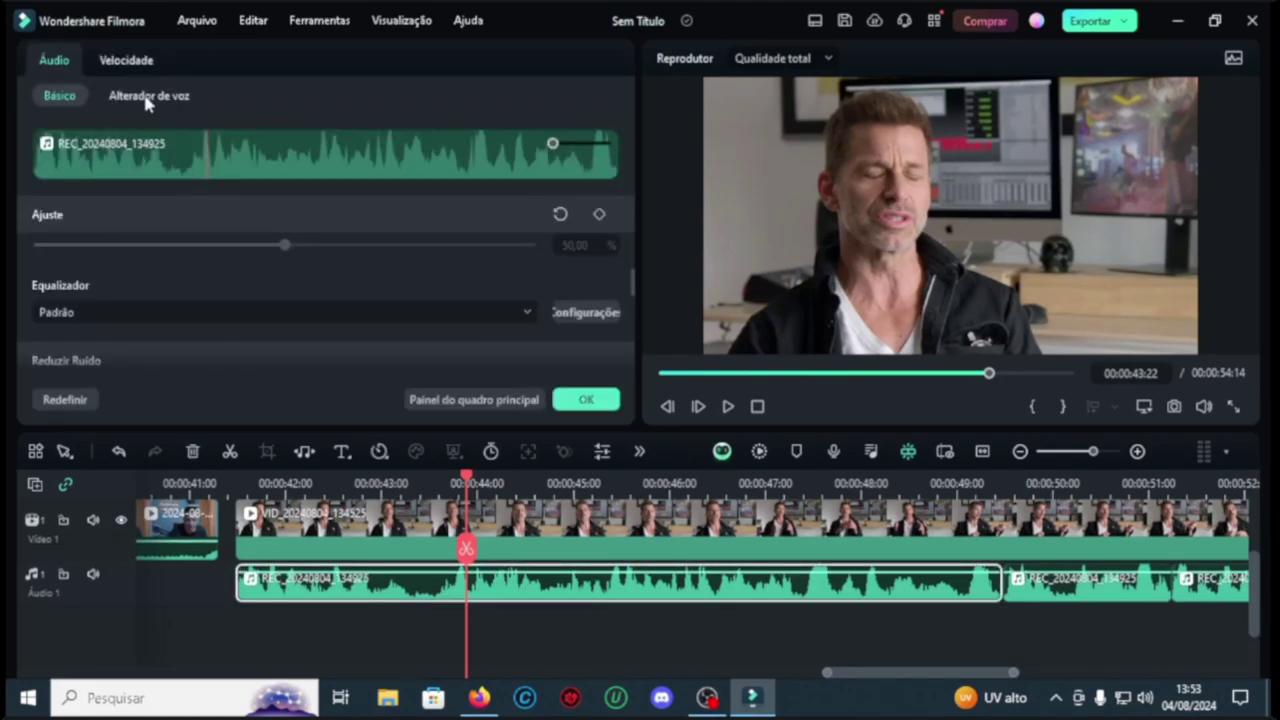
pyautogui.click(147, 97)
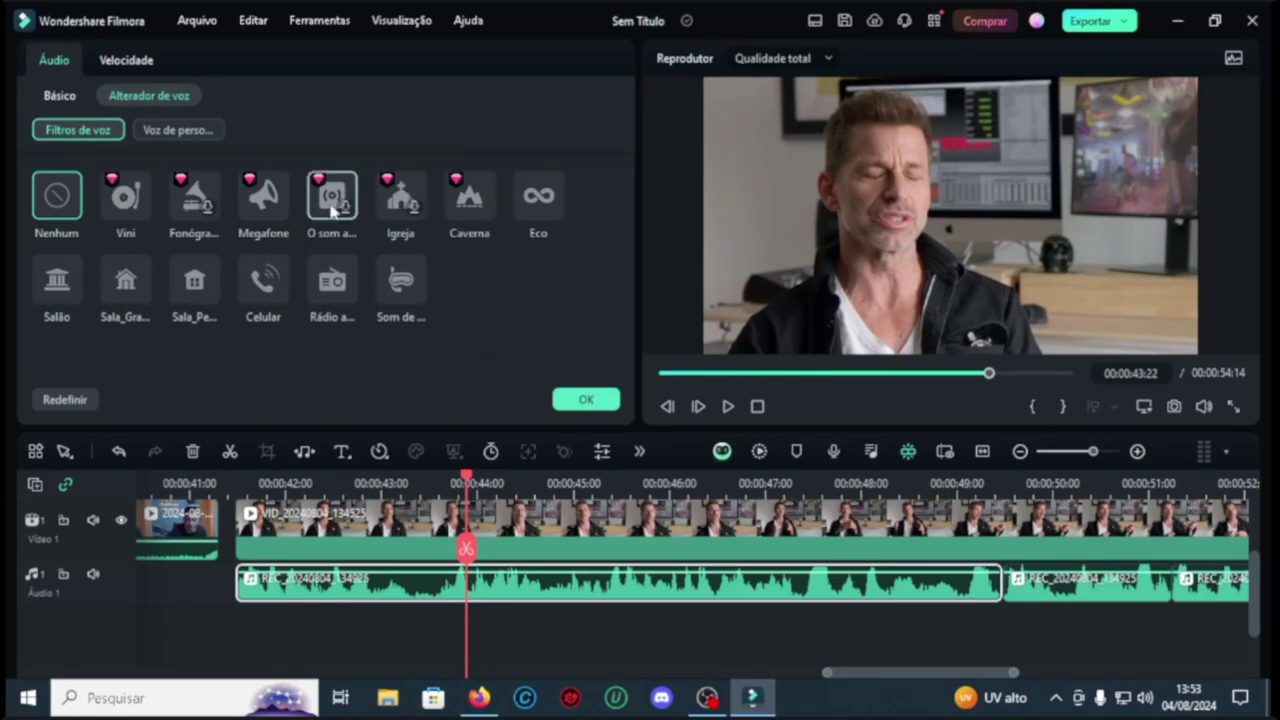
pyautogui.click(400, 197)
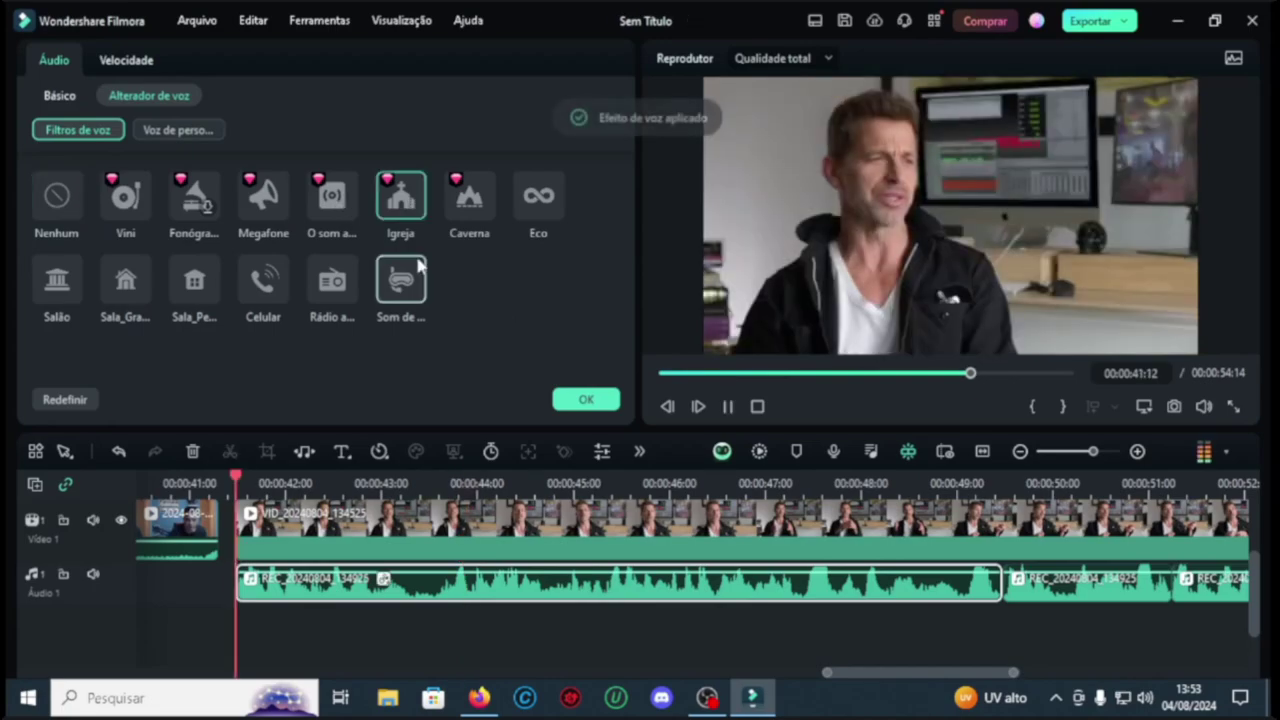
pyautogui.click(263, 280)
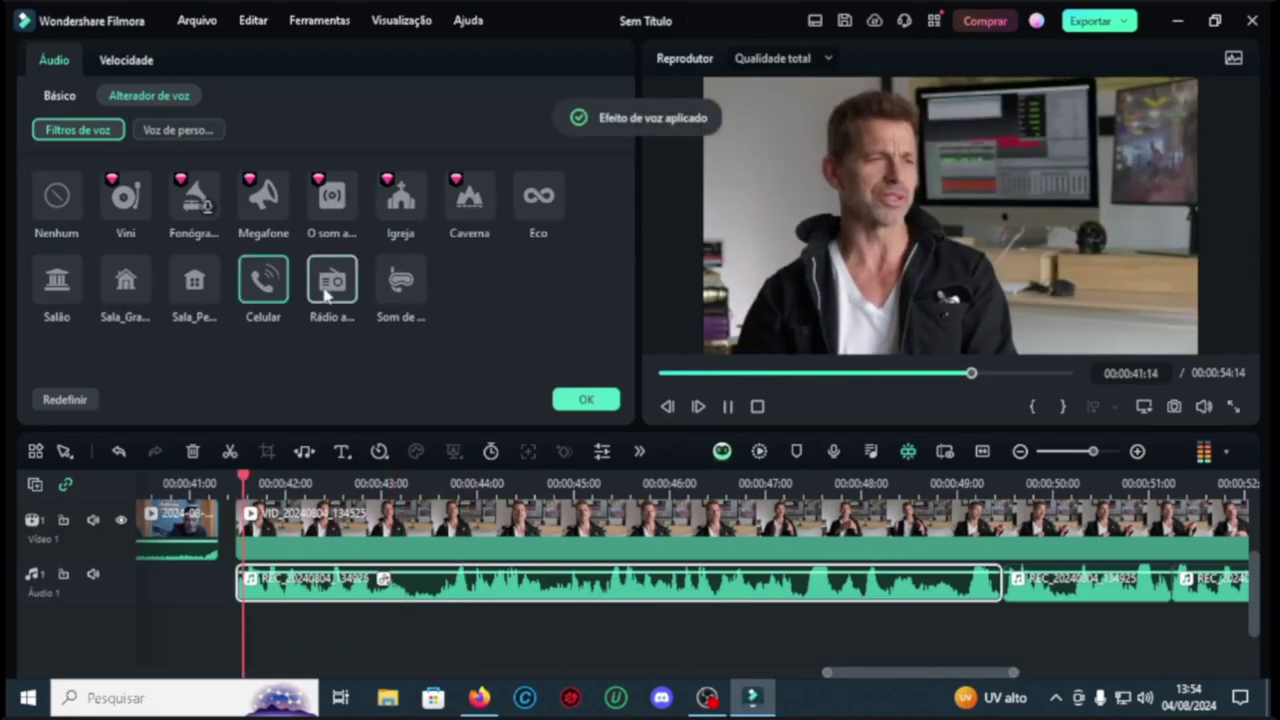
pyautogui.click(400, 280)
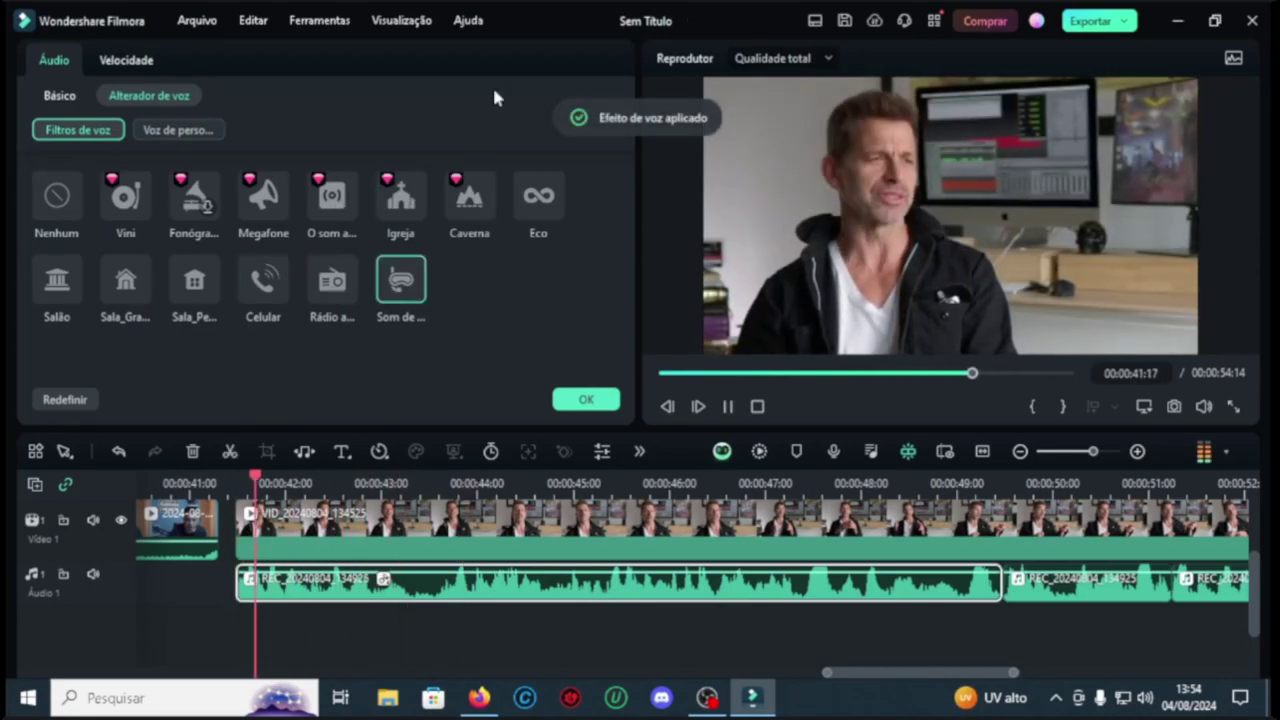
pyautogui.click(195, 200)
# Step: Try the Robô character voice, then apply the 'Voz de…' preset and listen back
pyautogui.click(177, 131)
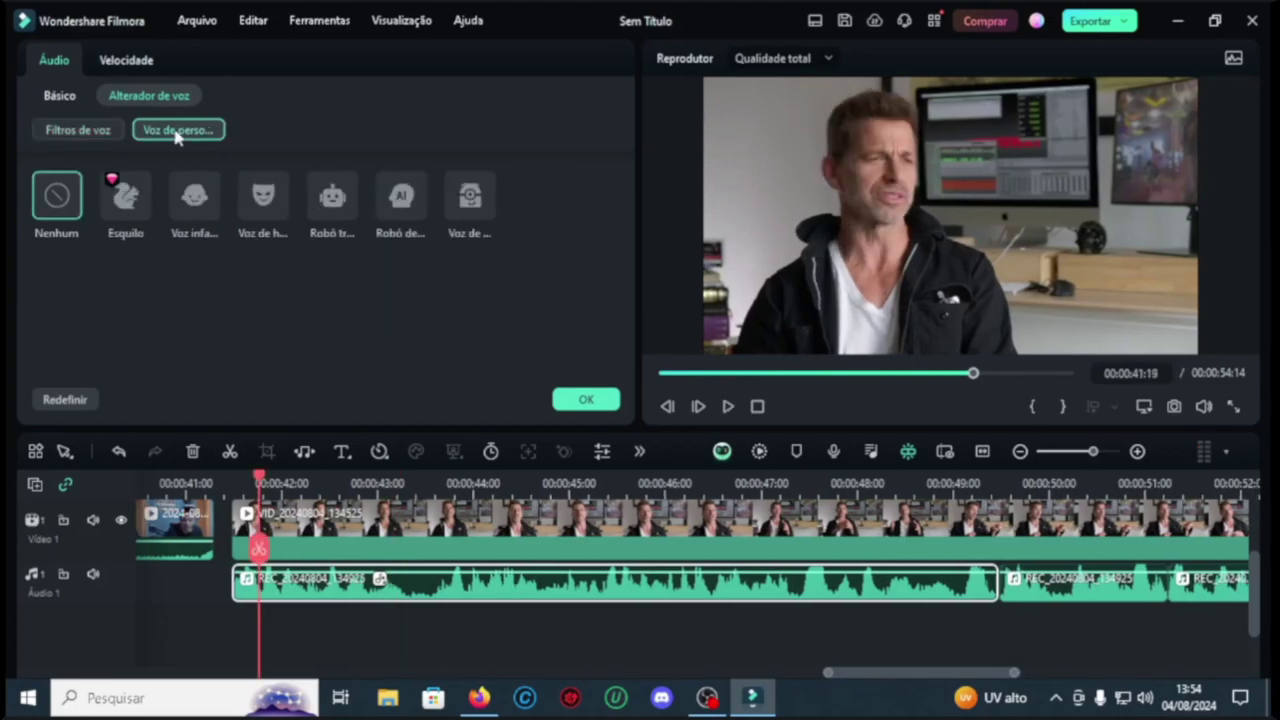
pyautogui.click(332, 196)
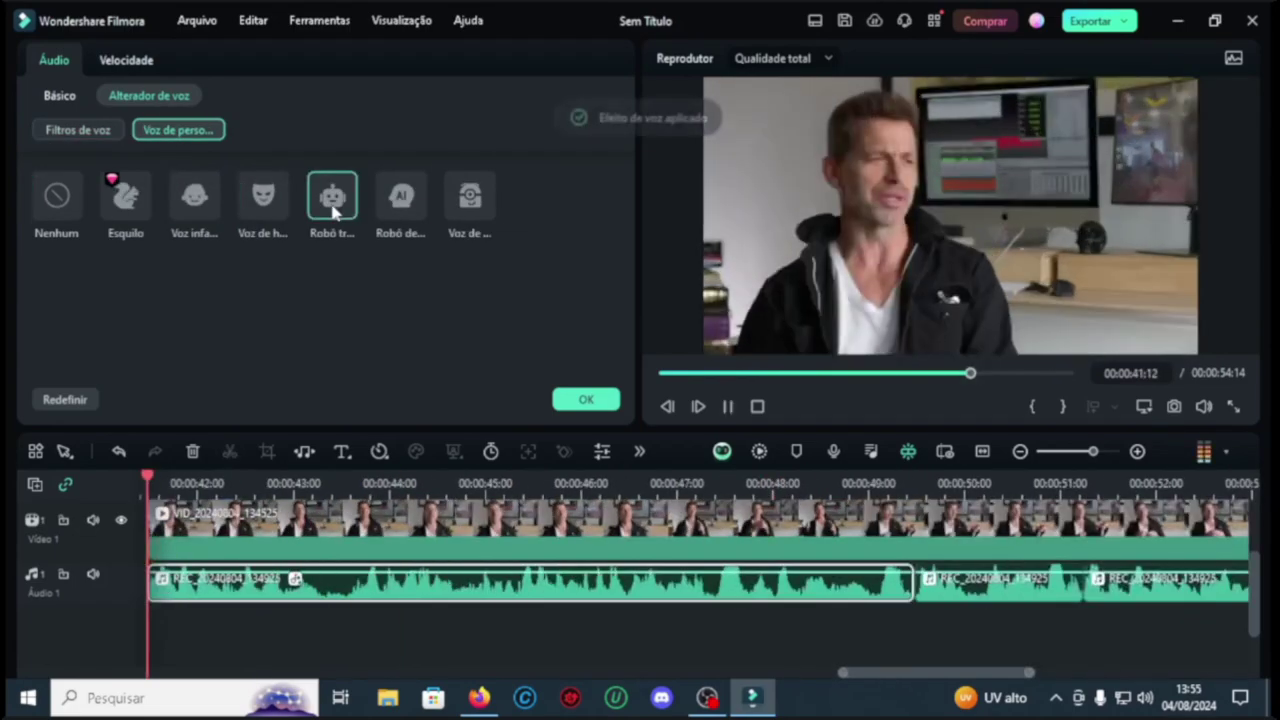
pyautogui.click(470, 196)
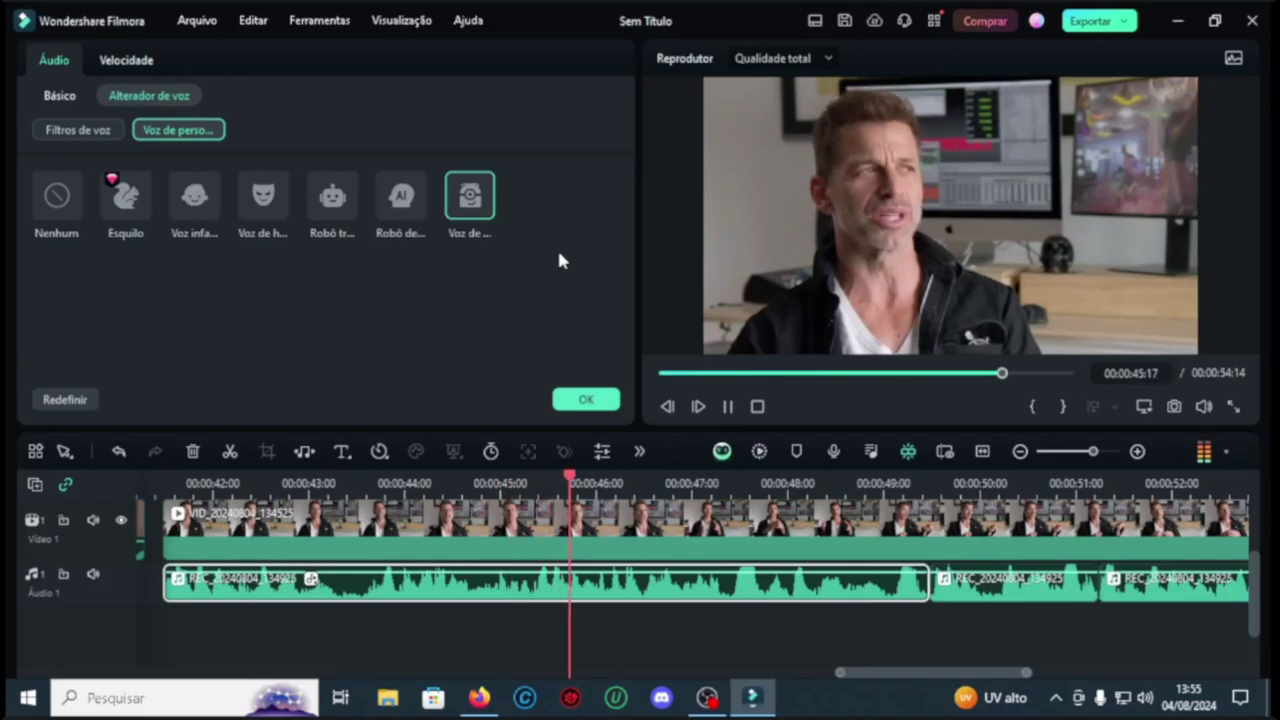
pyautogui.moveTo(1141, 484); pyautogui.dragTo(760, 558)
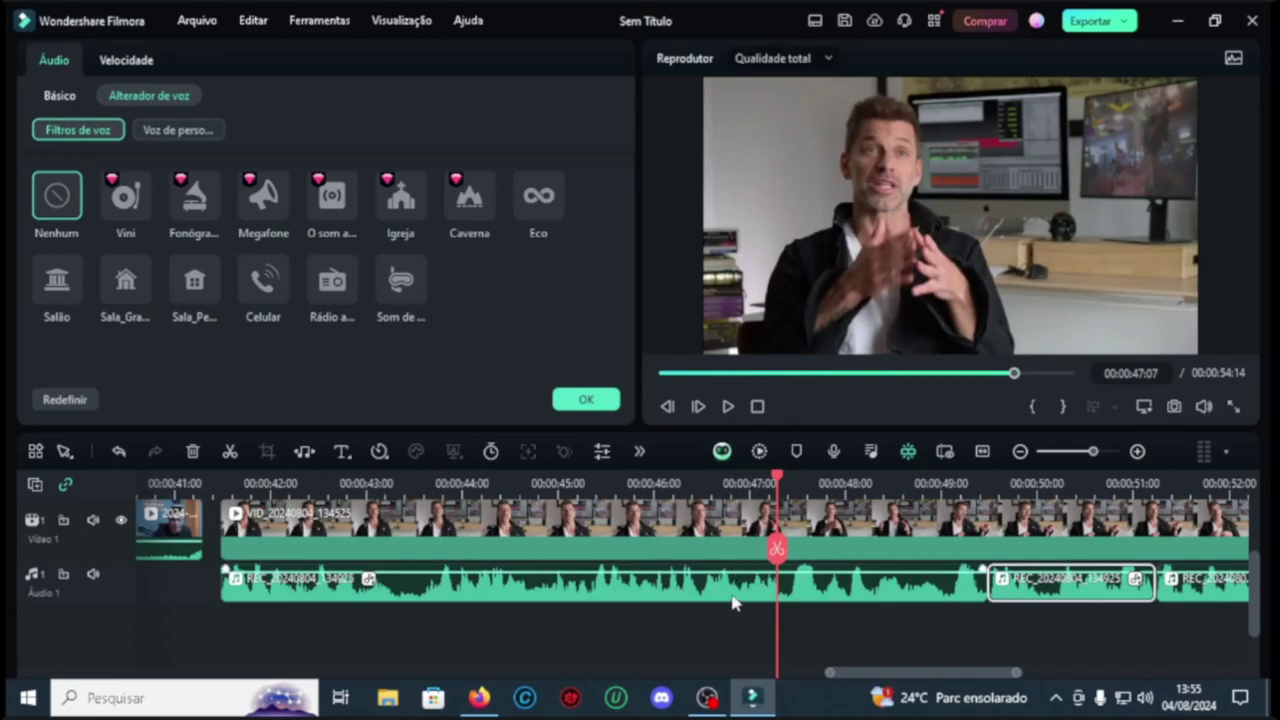
pyautogui.scroll(-2, 826, 596)
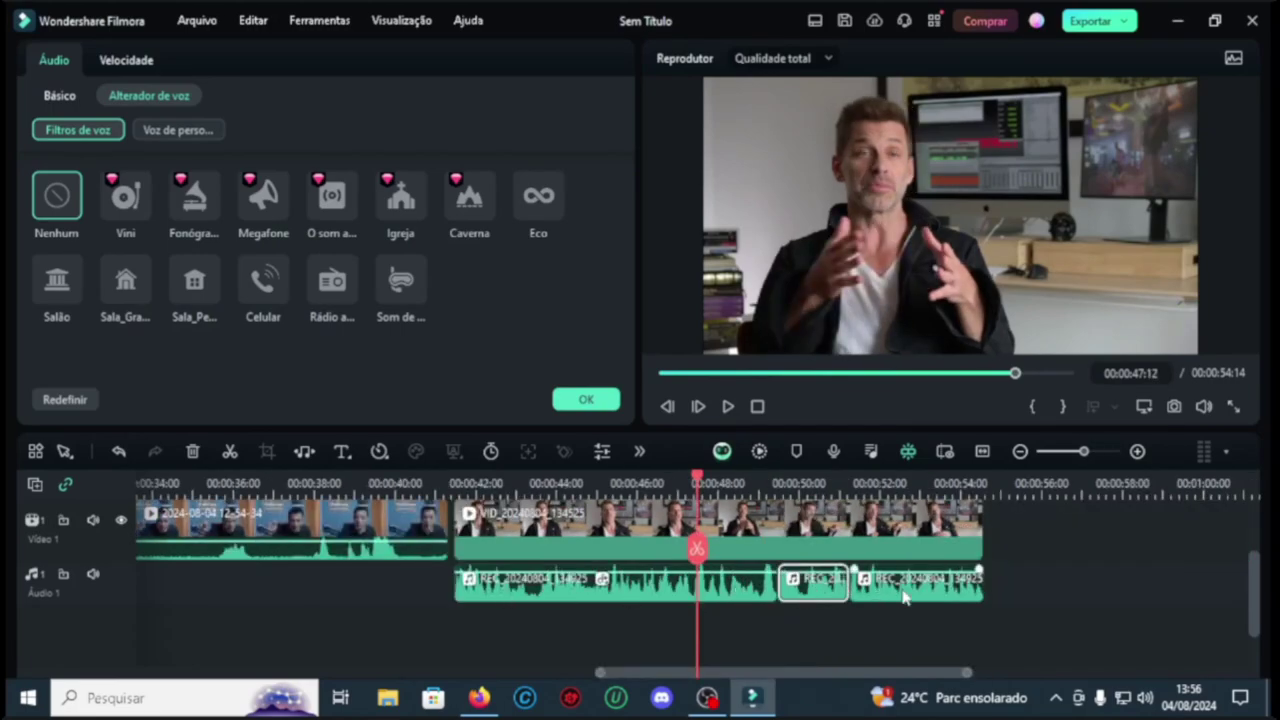
pyautogui.click(1045, 617)
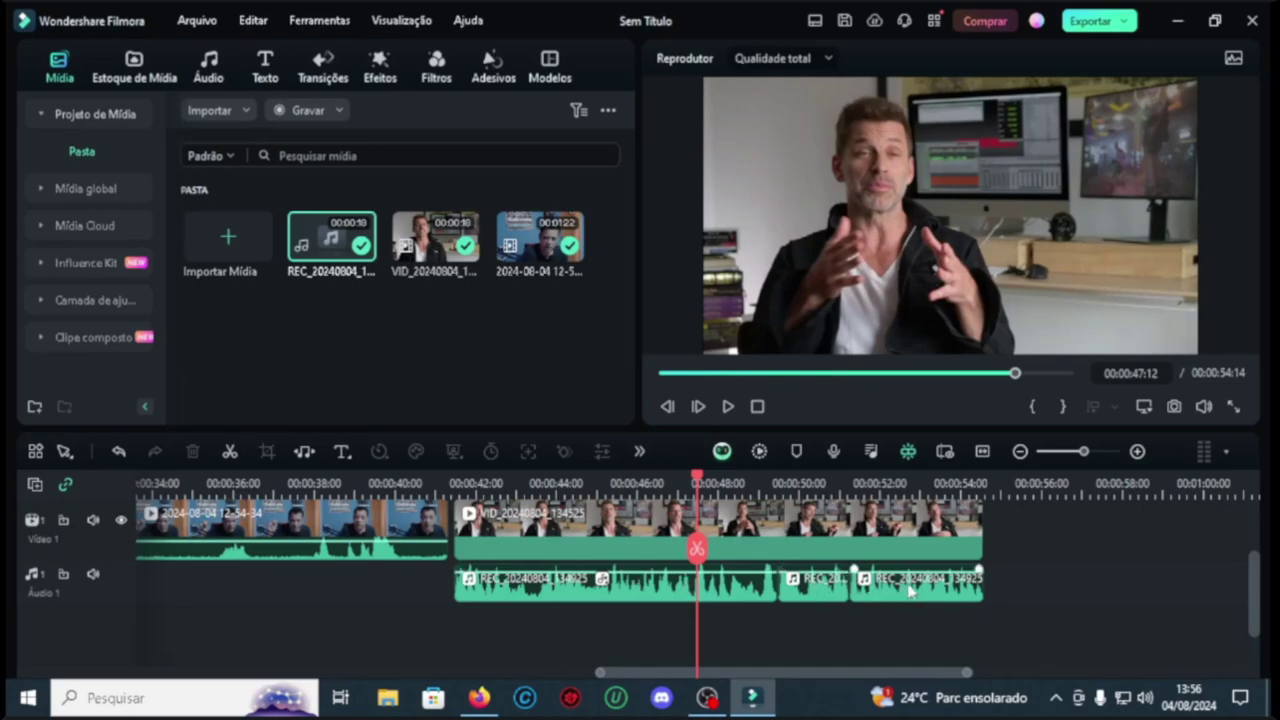
# Step: Copy the first REC clip's effects and filters
pyautogui.click(644, 596)
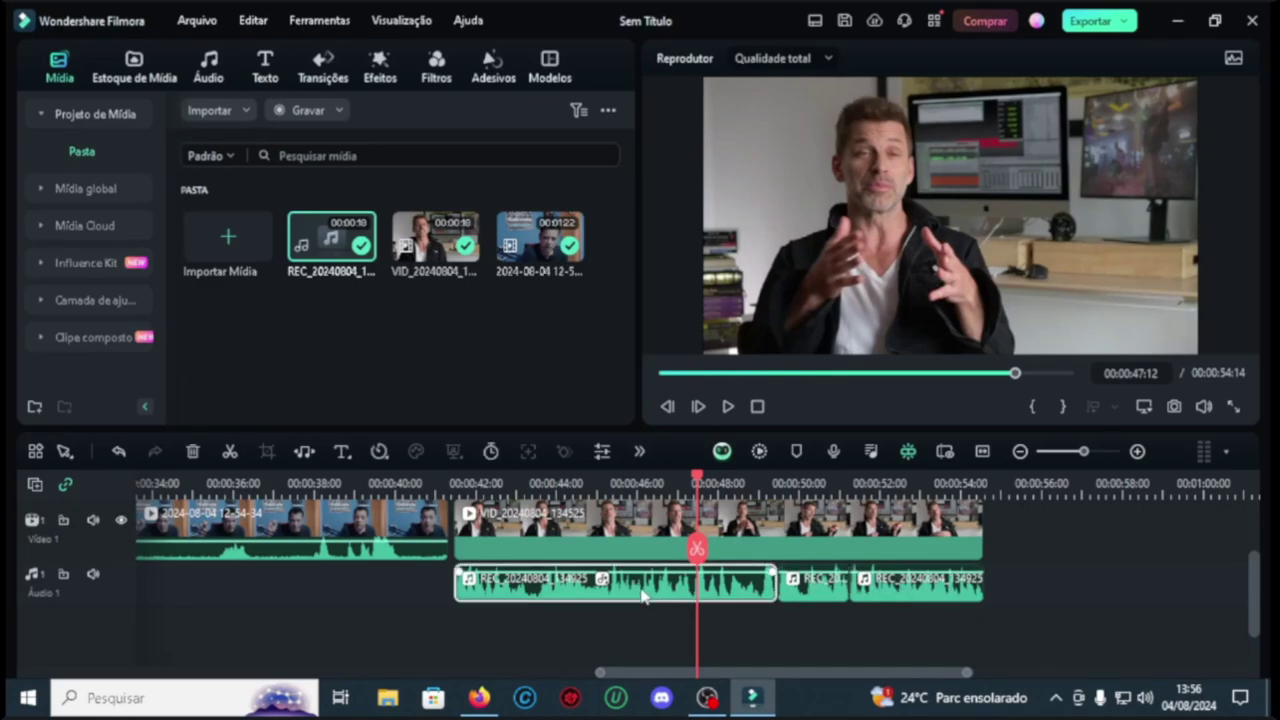
pyautogui.rightClick(644, 596)
pyautogui.moveTo(733, 442)
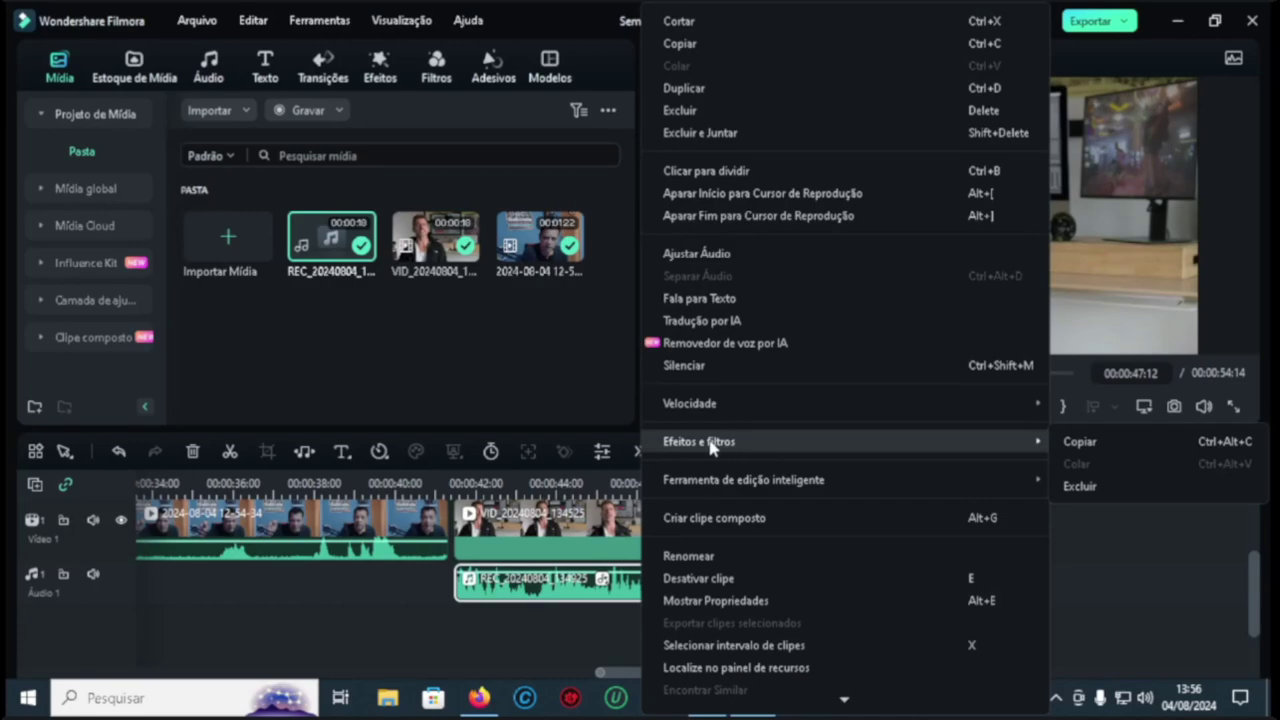
pyautogui.click(1094, 442)
# Step: Paste the voice effect onto the small and last REC clips, confirming the replacement
pyautogui.click(818, 592)
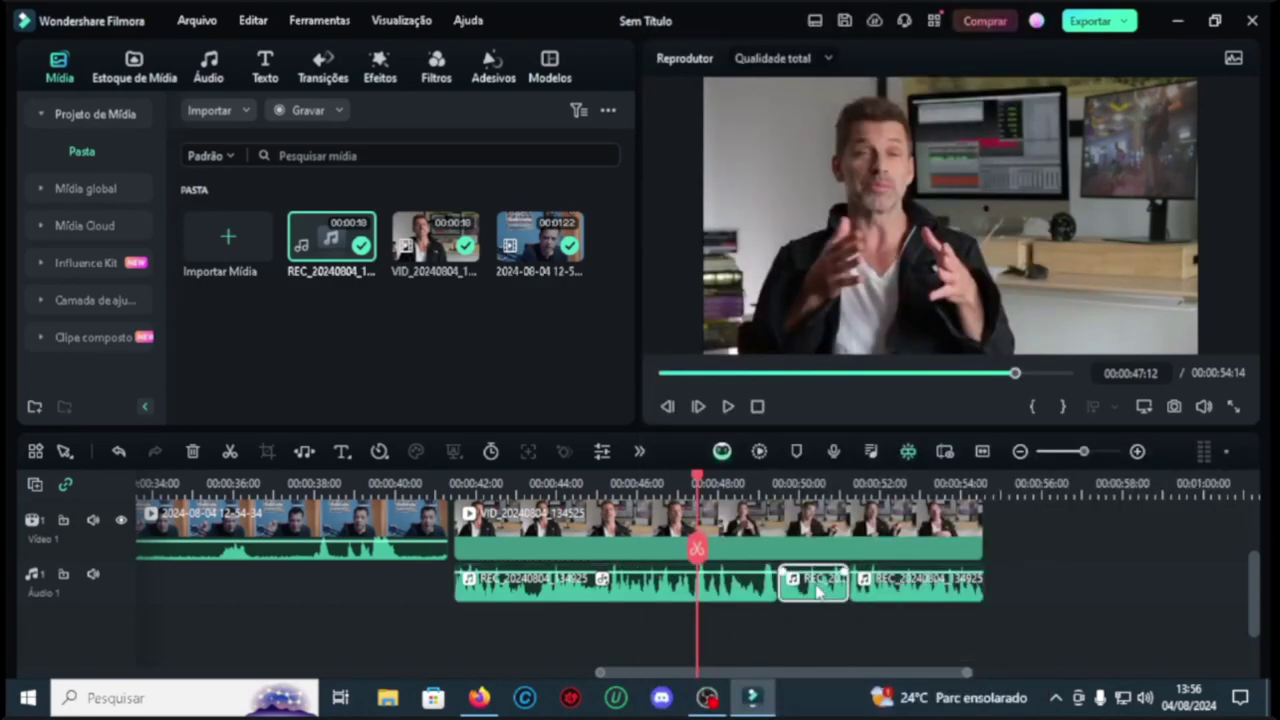
pyautogui.rightClick(818, 592)
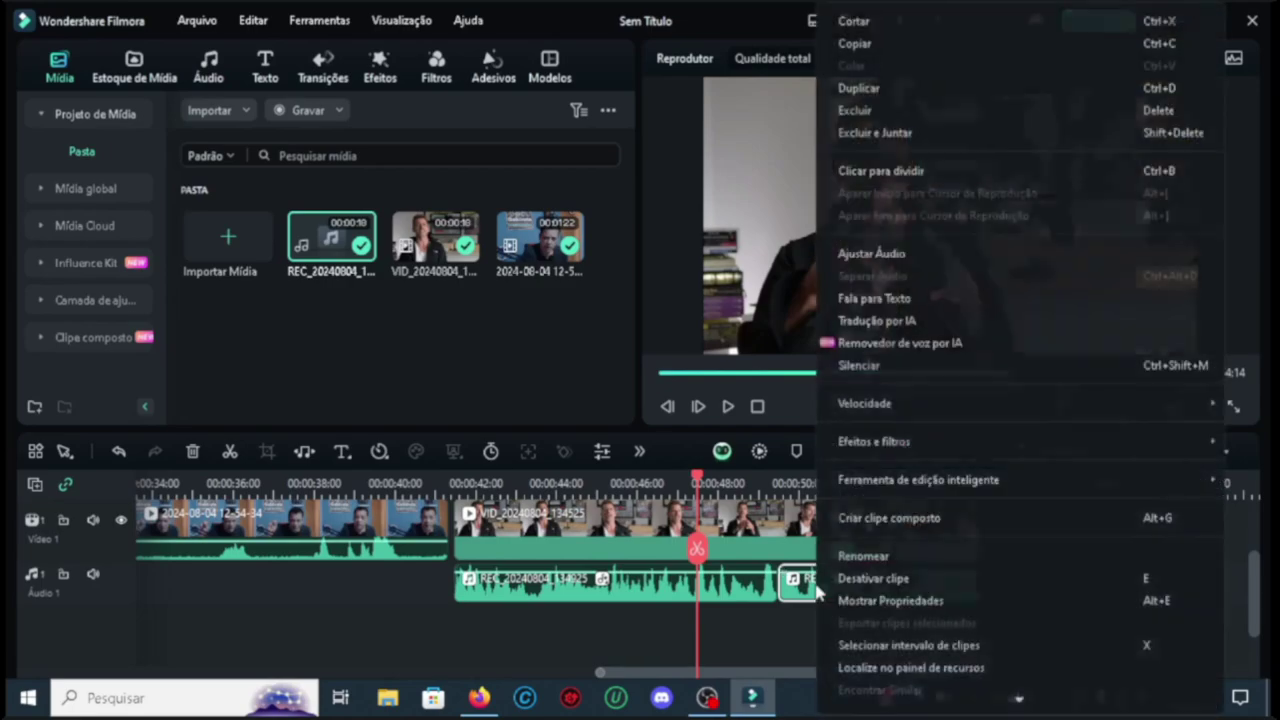
pyautogui.moveTo(957, 443)
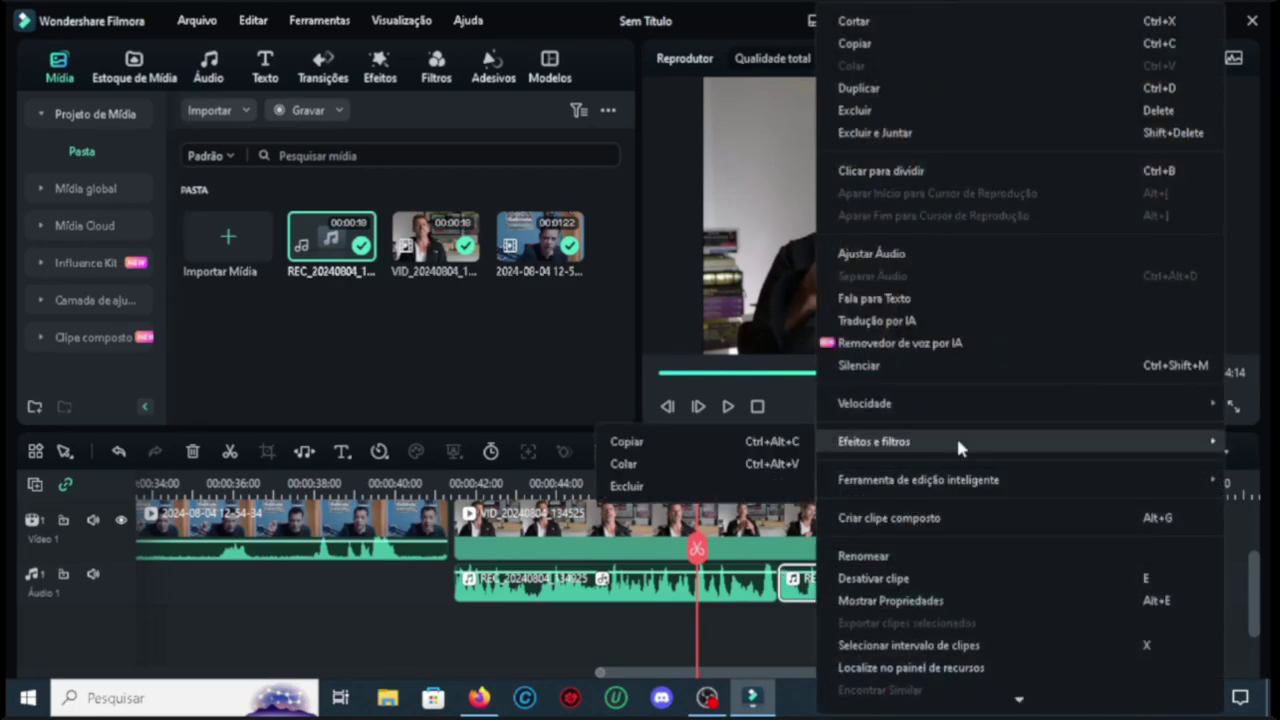
pyautogui.click(624, 463)
pyautogui.press('Return')
pyautogui.click(903, 598)
pyautogui.rightClick(903, 598)
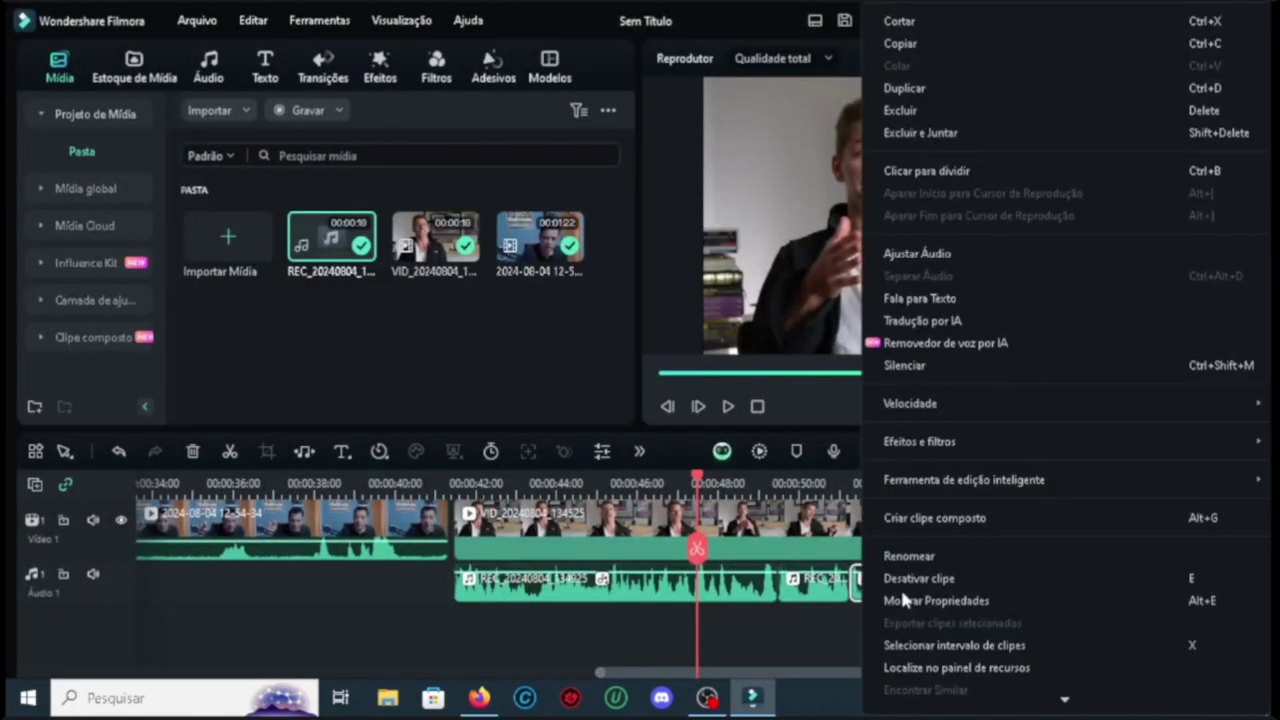
pyautogui.moveTo(1010, 444)
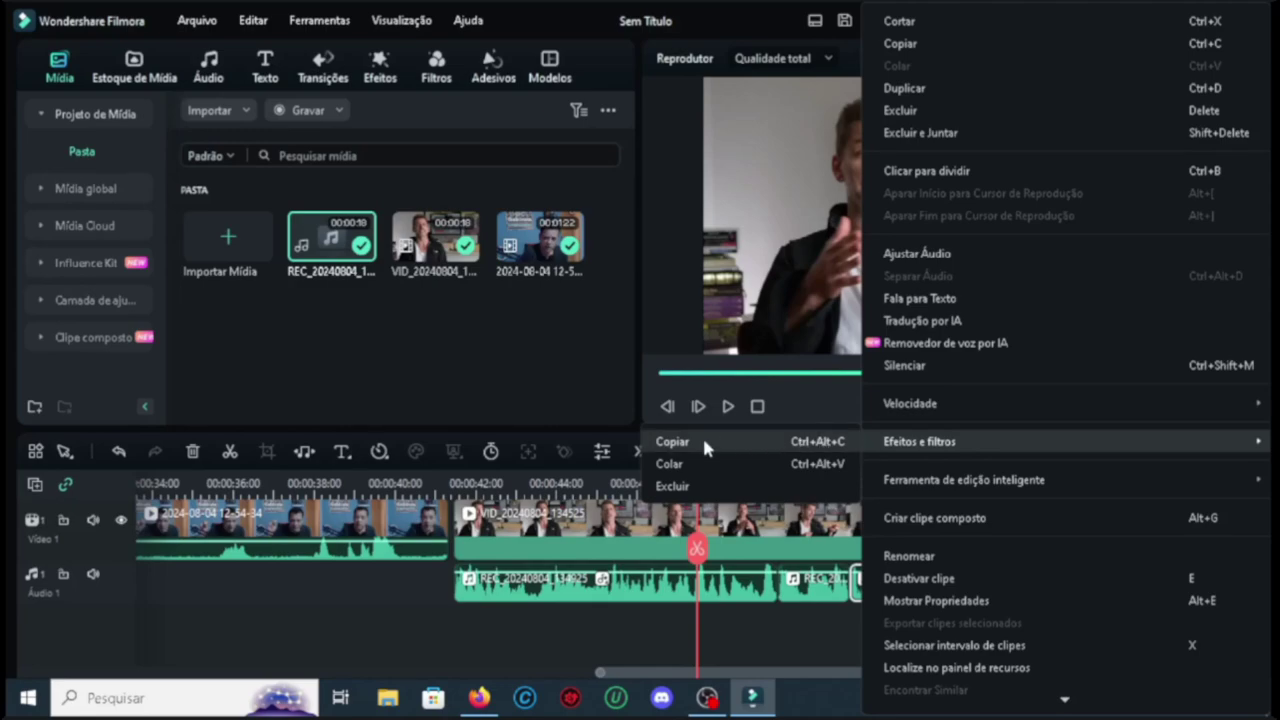
pyautogui.click(690, 466)
# Step: Play back the edited audio, then move the VID clip onto Video 2 at about 9 seconds
pyautogui.click(449, 483)
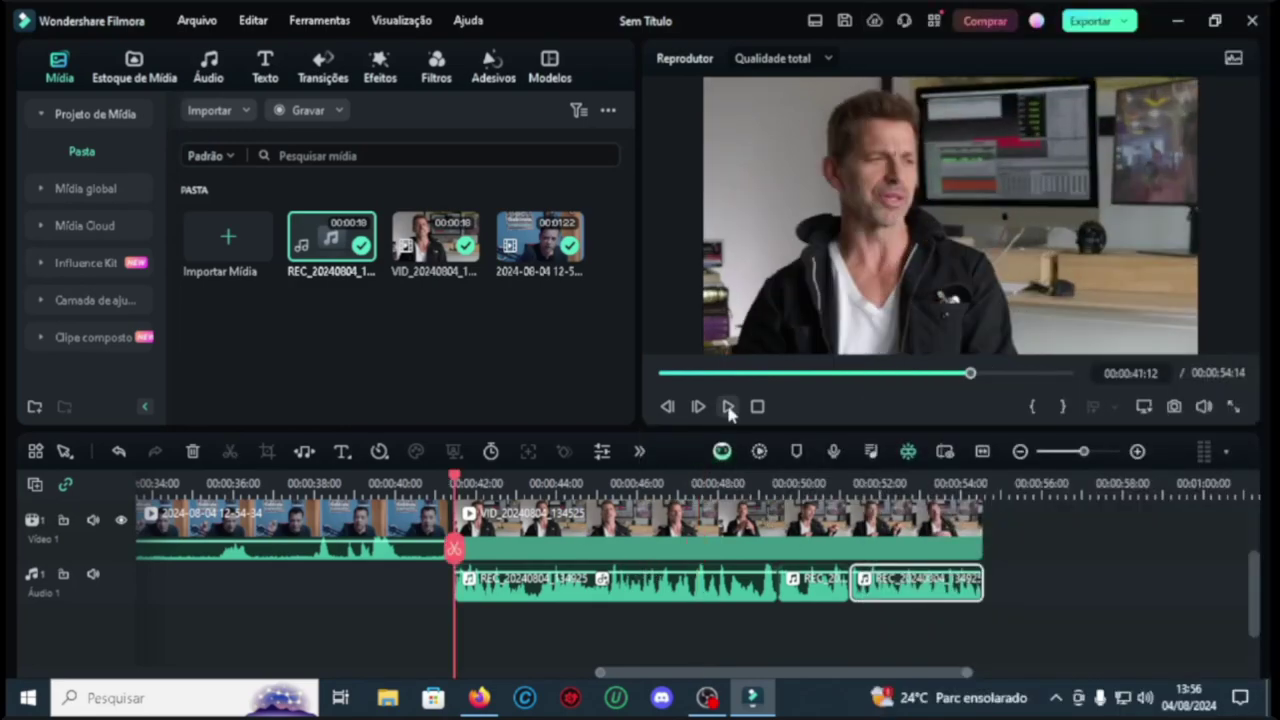
pyautogui.click(728, 407)
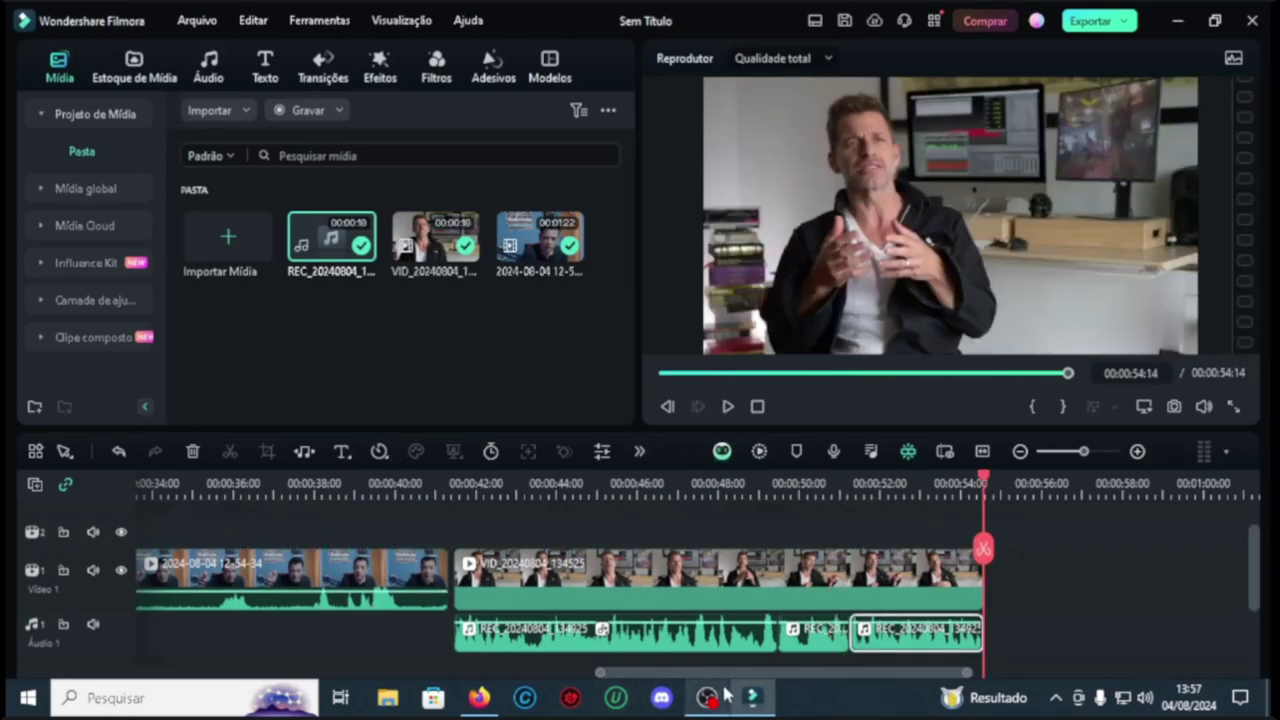
pyautogui.hscroll(-2, 757, 681)
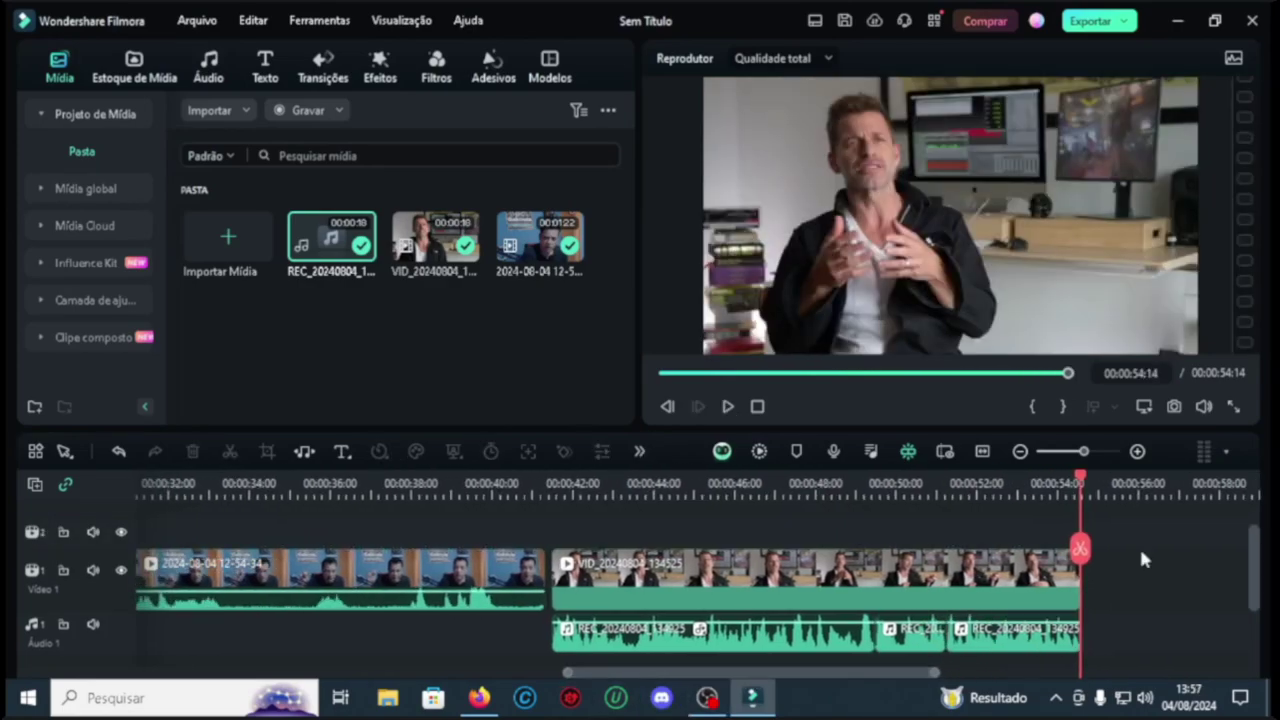
pyautogui.moveTo(1140, 548); pyautogui.dragTo(560, 574)
pyautogui.hscroll(-2, 1038, 572)
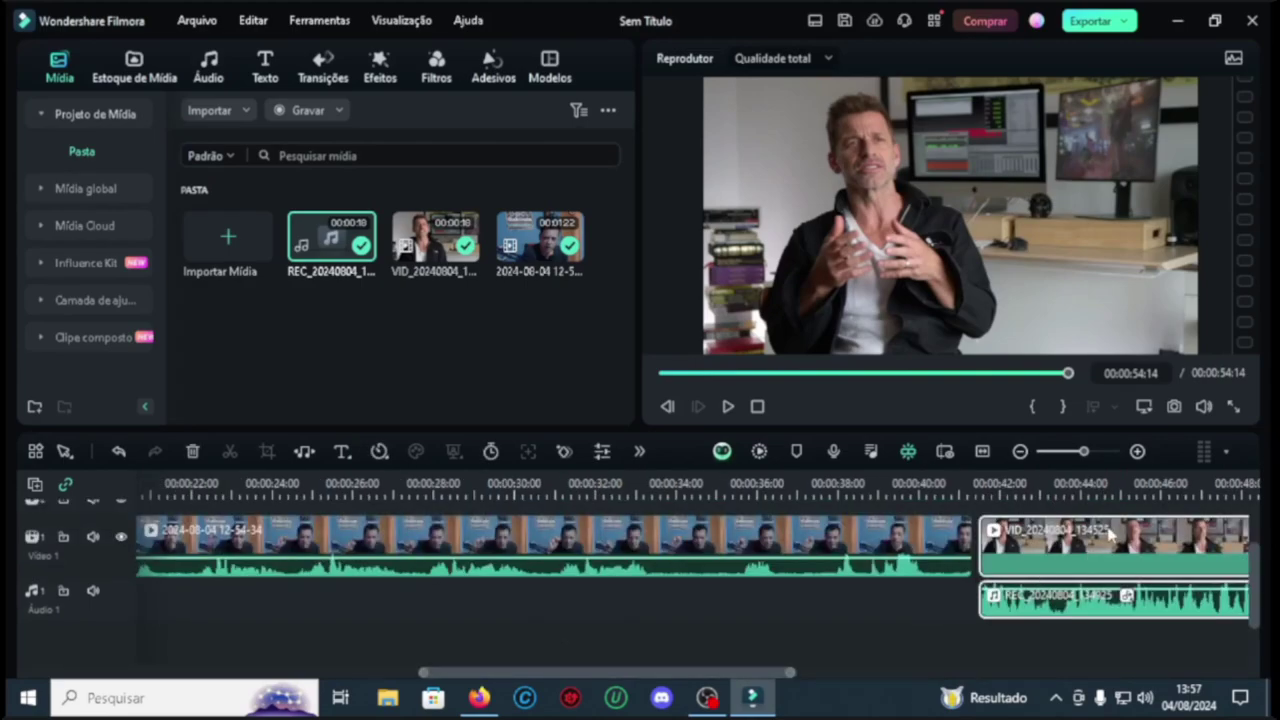
pyautogui.moveTo(1108, 527); pyautogui.dragTo(660, 607)
# Step: Drop the VID clip on the upper track and play the start of the edit
pyautogui.click(325, 484)
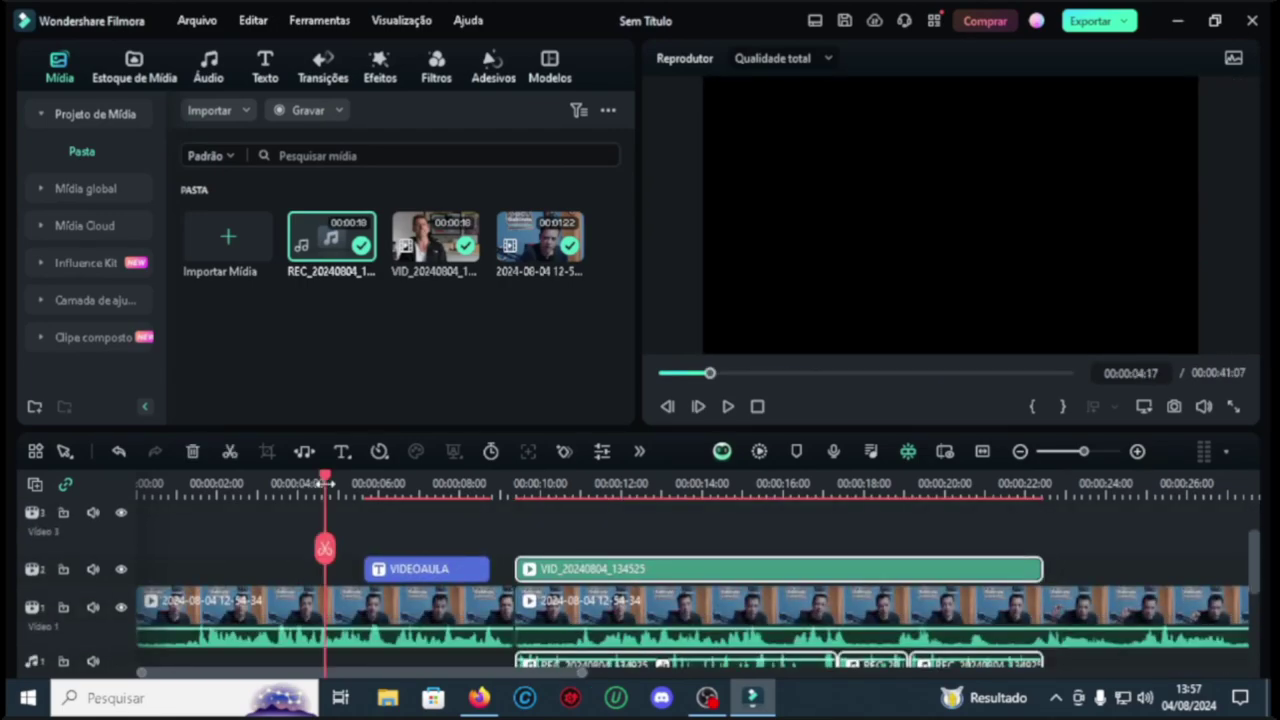
pyautogui.click(729, 409)
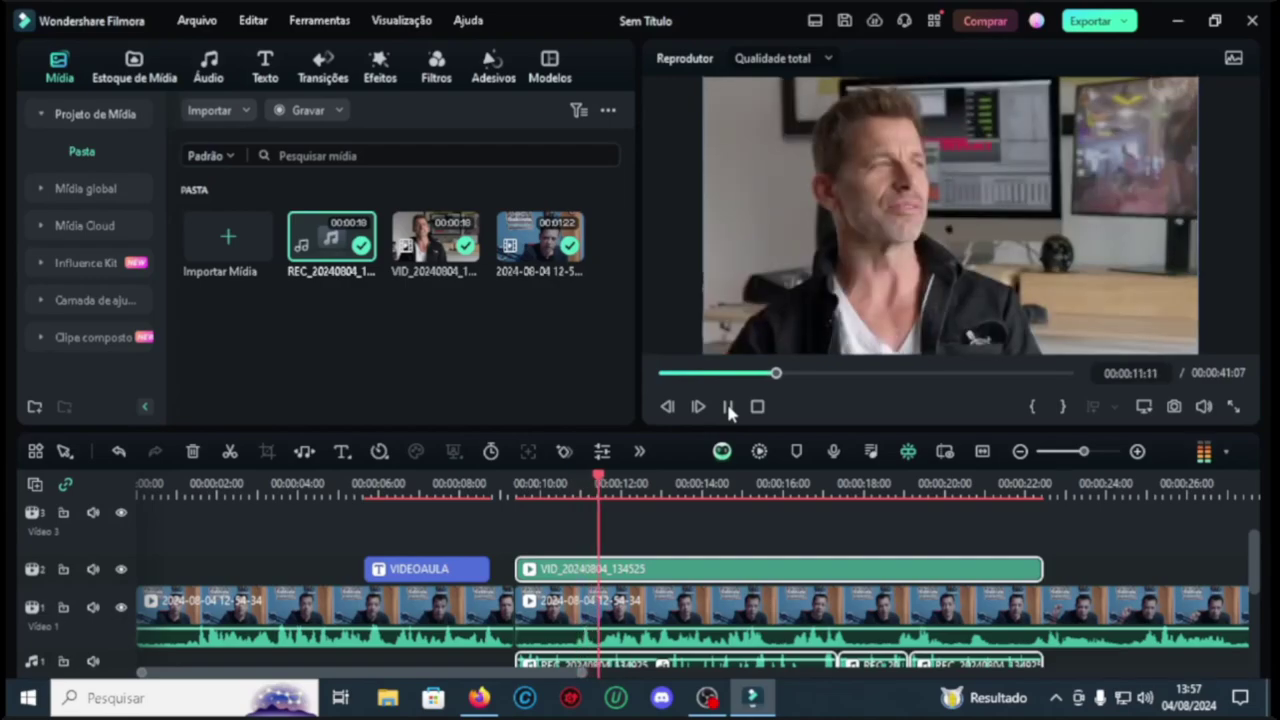
pyautogui.click(728, 406)
pyautogui.scroll(-2, 1109, 526)
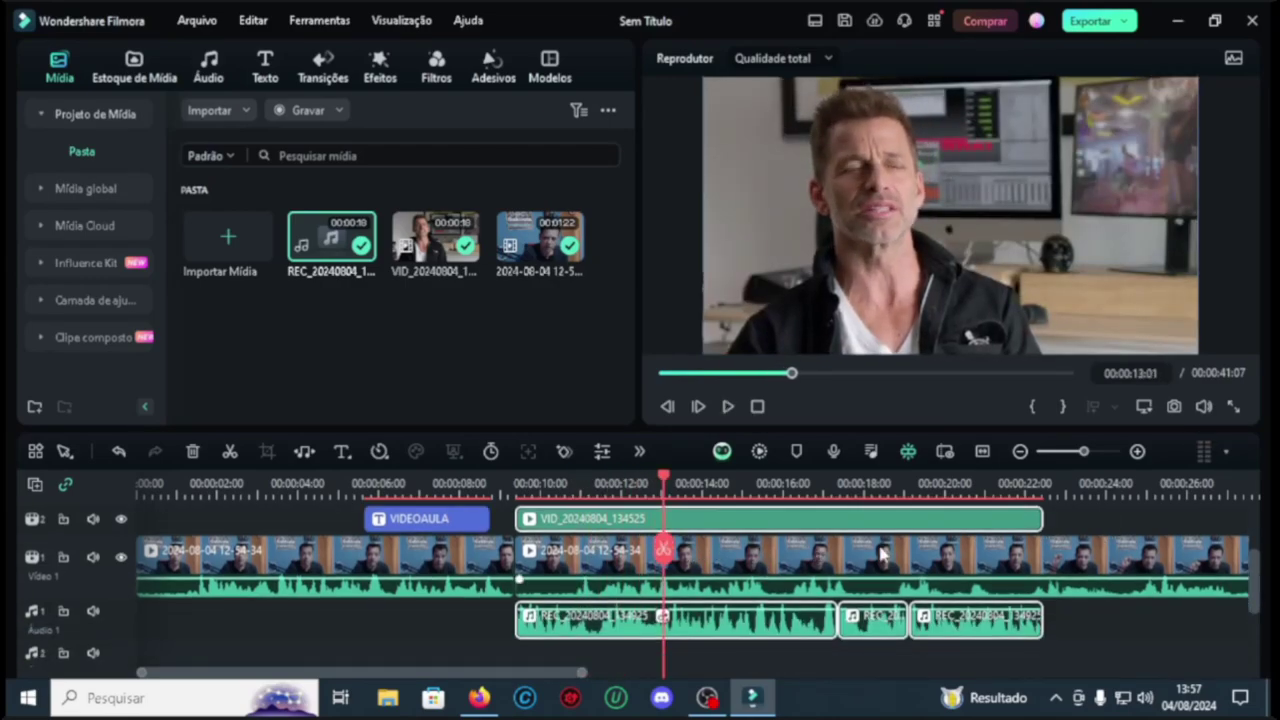
pyautogui.click(1135, 514)
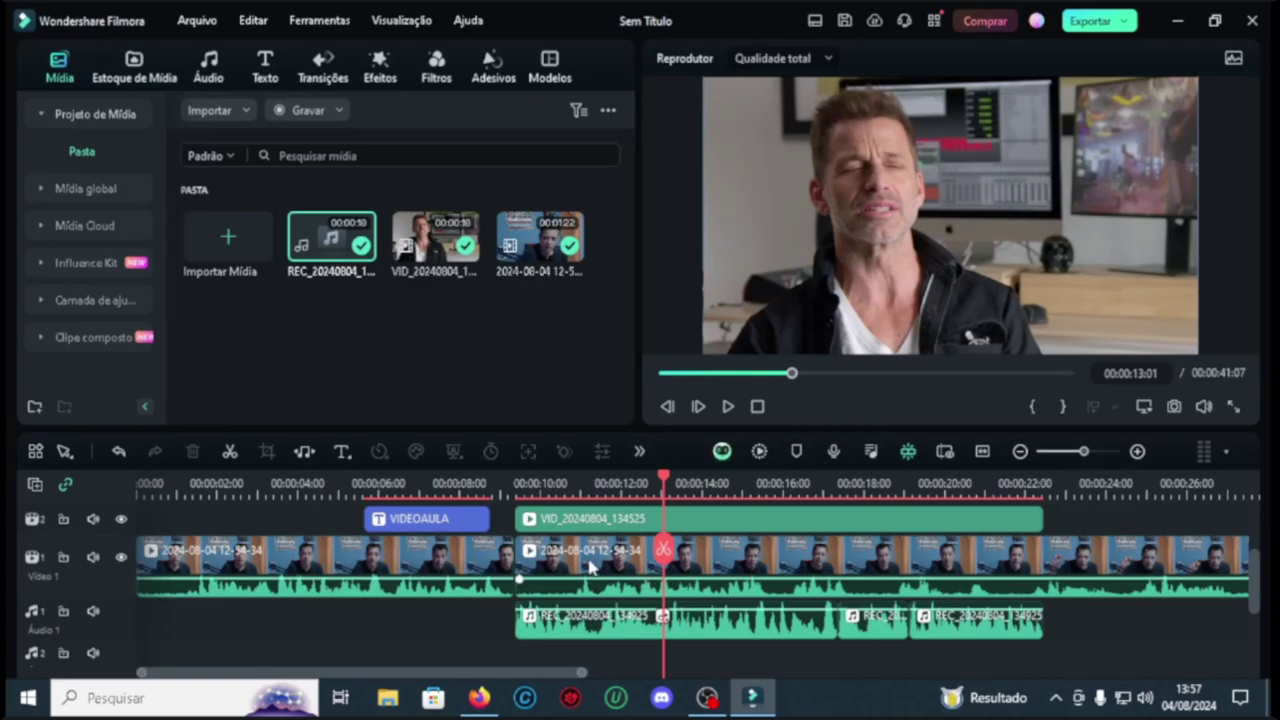
# Step: Push the second webcam part 12 s later, move the VID clip into the gap on Video 1, and play
pyautogui.click(591, 567)
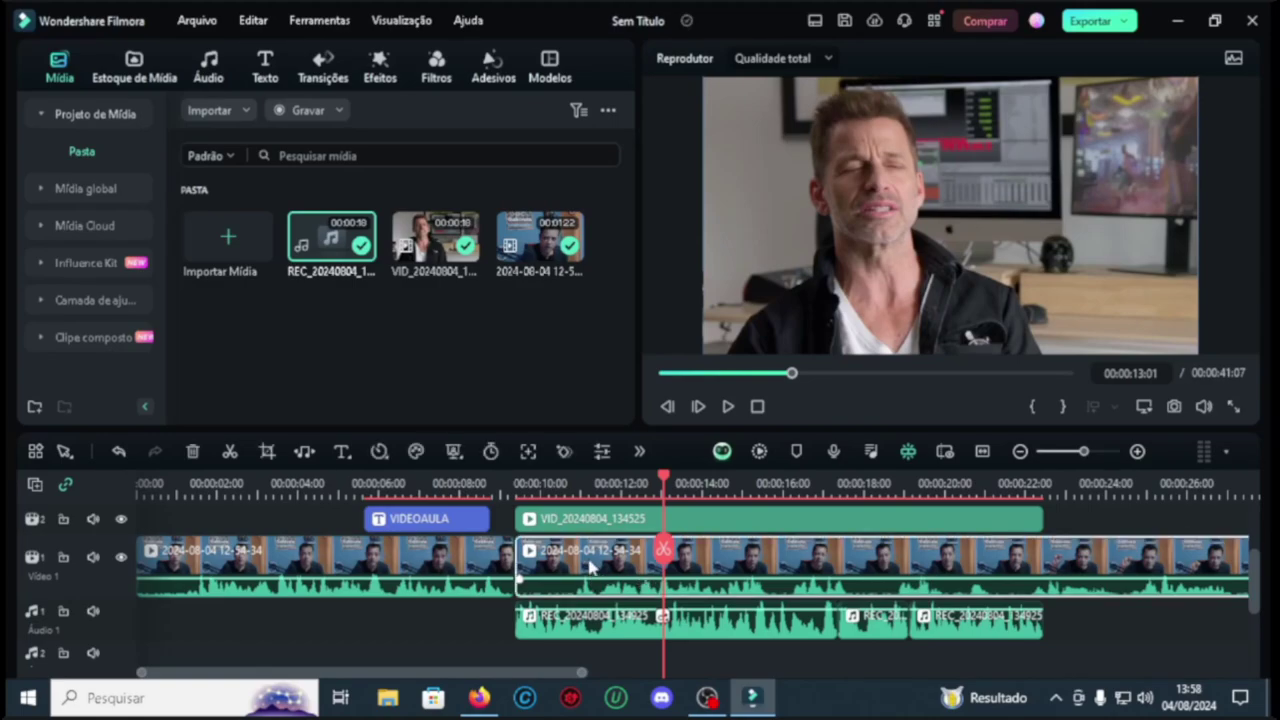
pyautogui.moveTo(591, 567); pyautogui.dragTo(1118, 563)
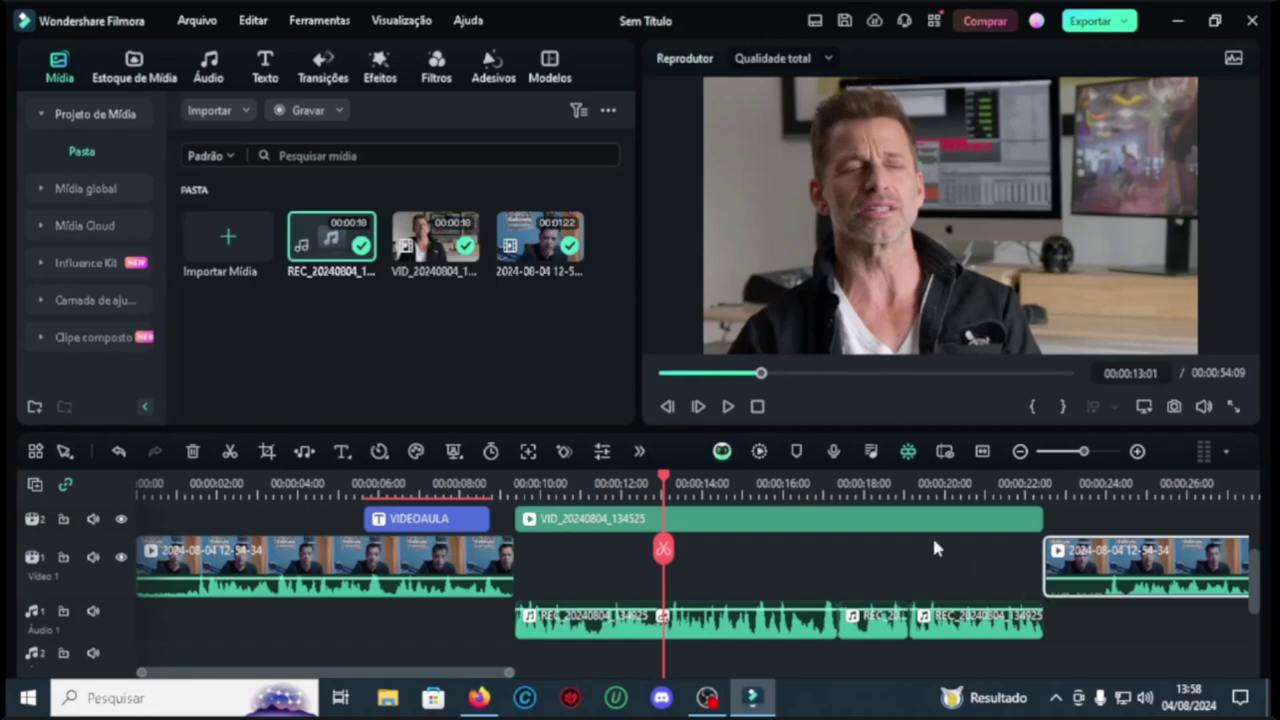
pyautogui.click(706, 519)
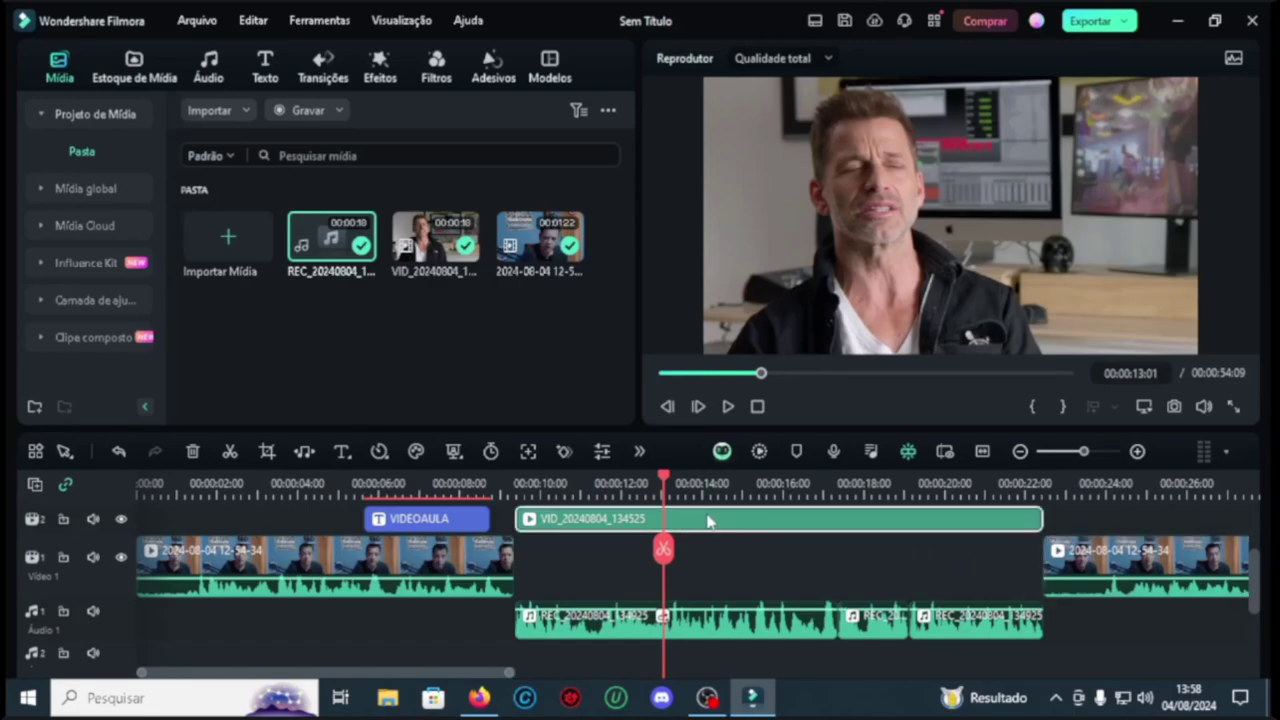
pyautogui.moveTo(707, 520); pyautogui.dragTo(709, 547)
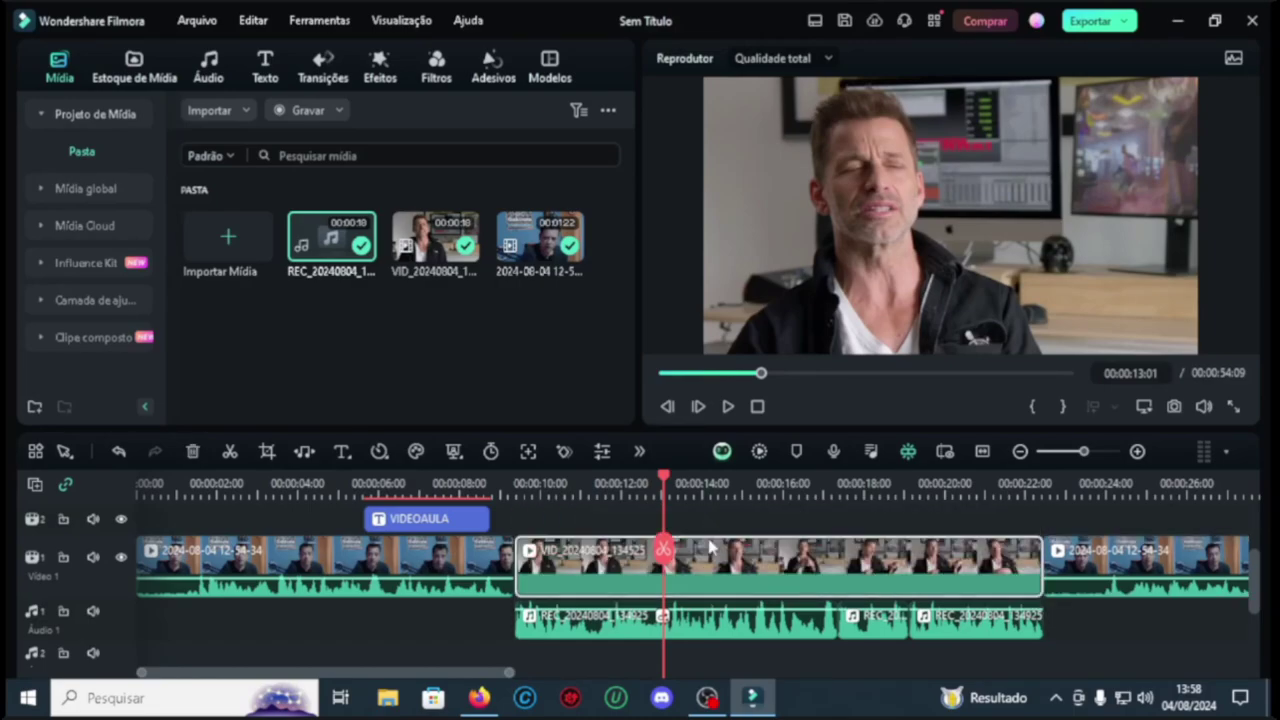
pyautogui.click(488, 483)
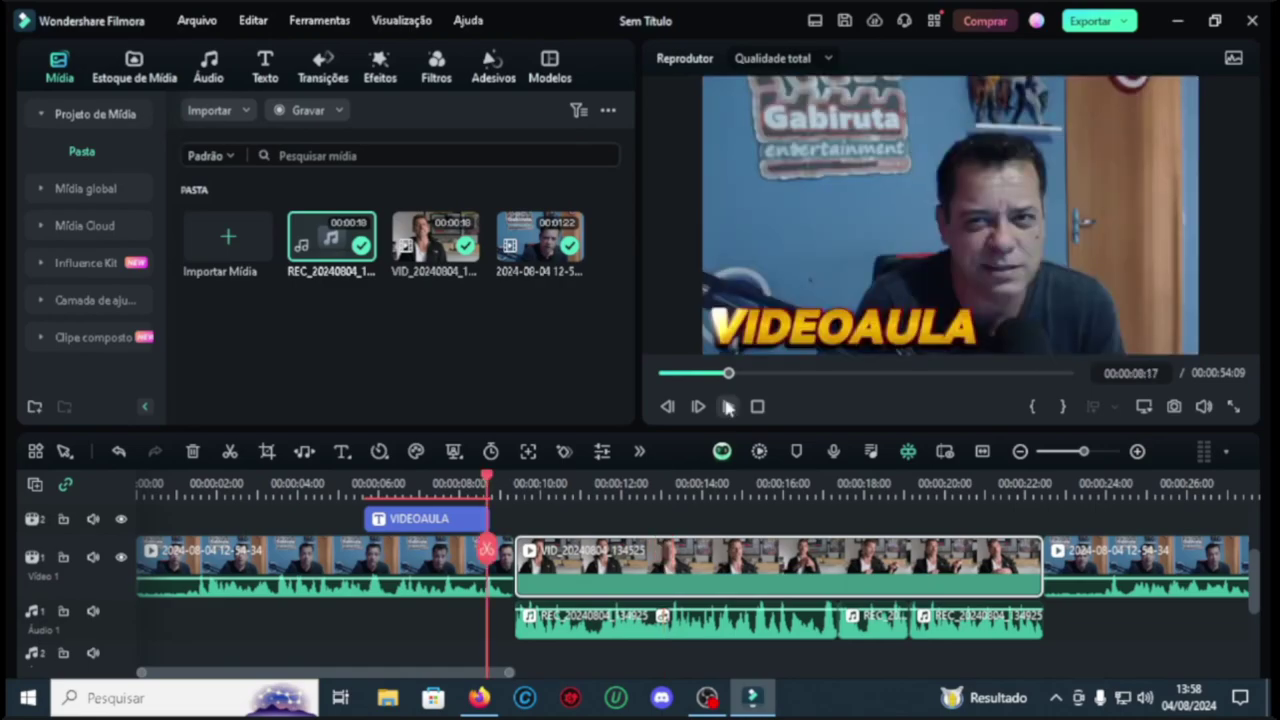
pyautogui.click(728, 406)
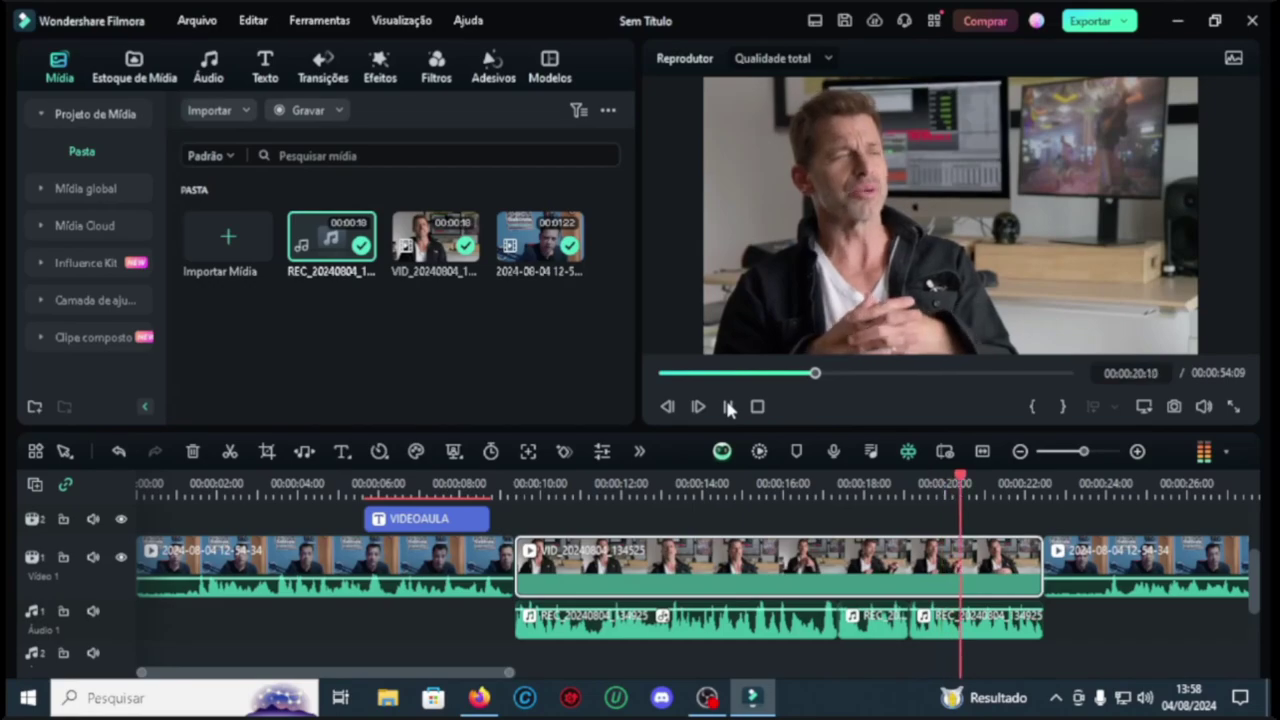
pyautogui.click(757, 407)
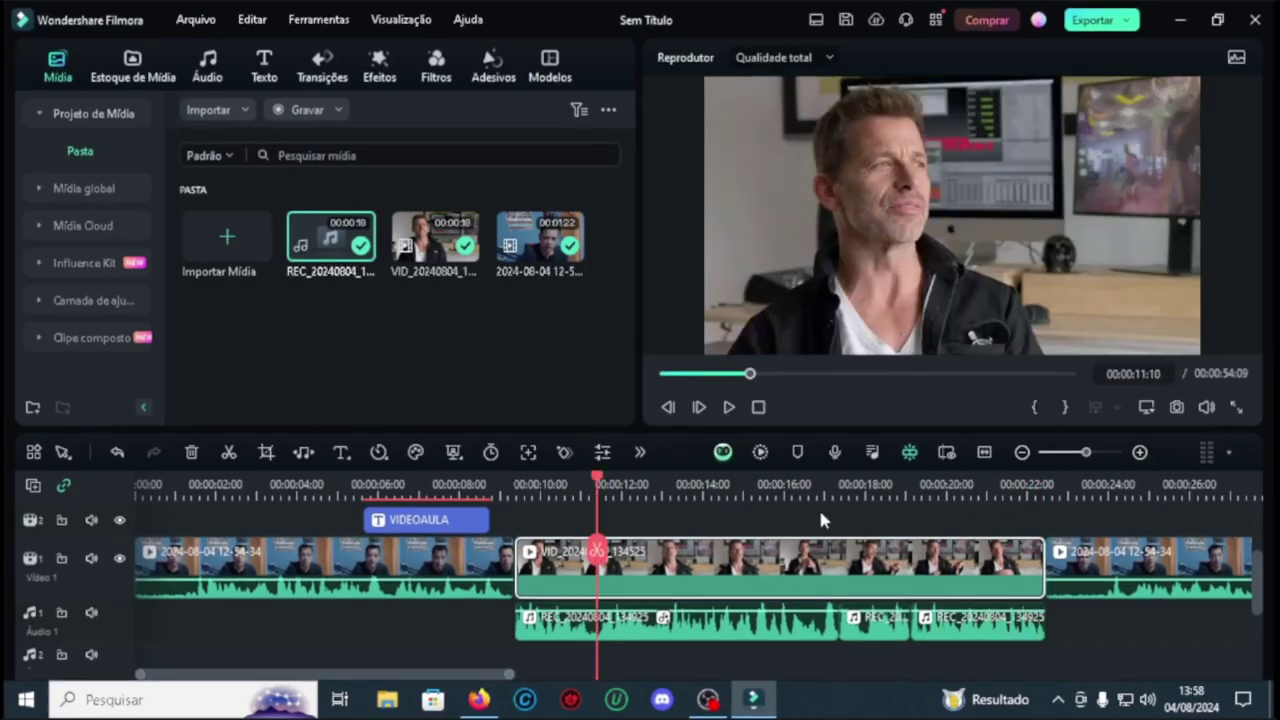
pyautogui.scroll(1, 812, 521)
pyautogui.click(692, 600)
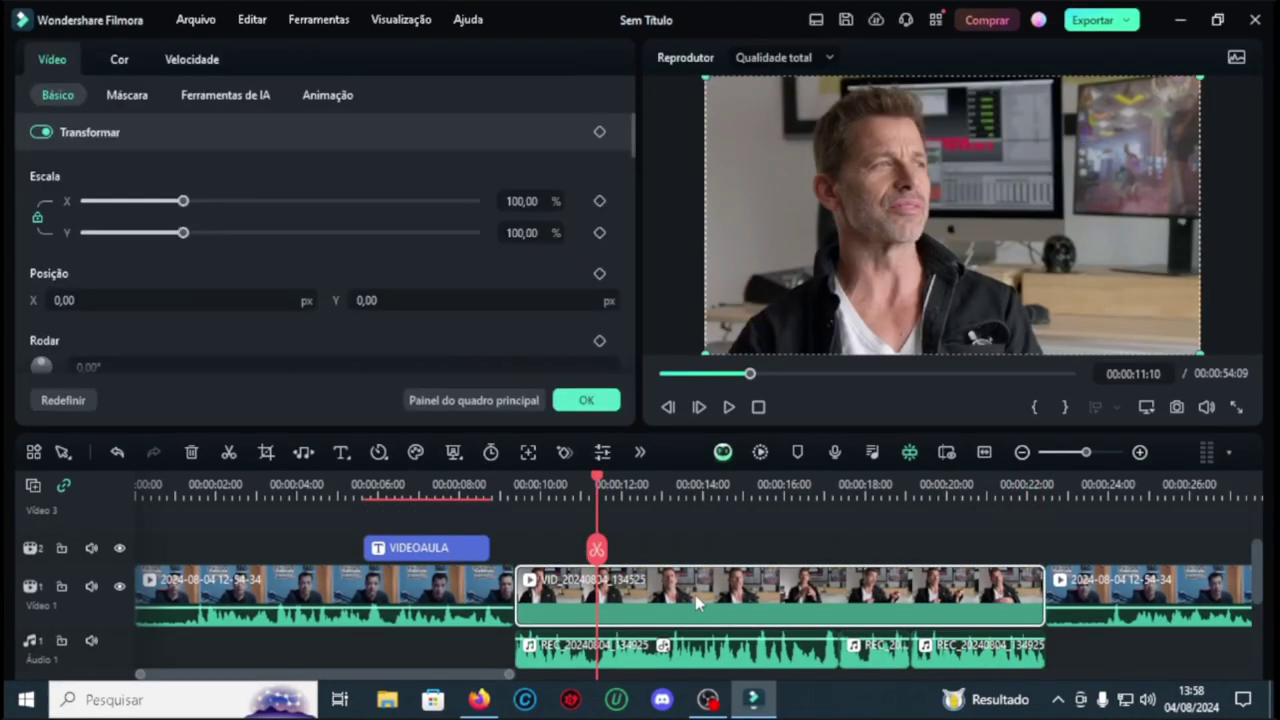
pyautogui.click(118, 60)
pyautogui.scroll(-10, 172, 300)
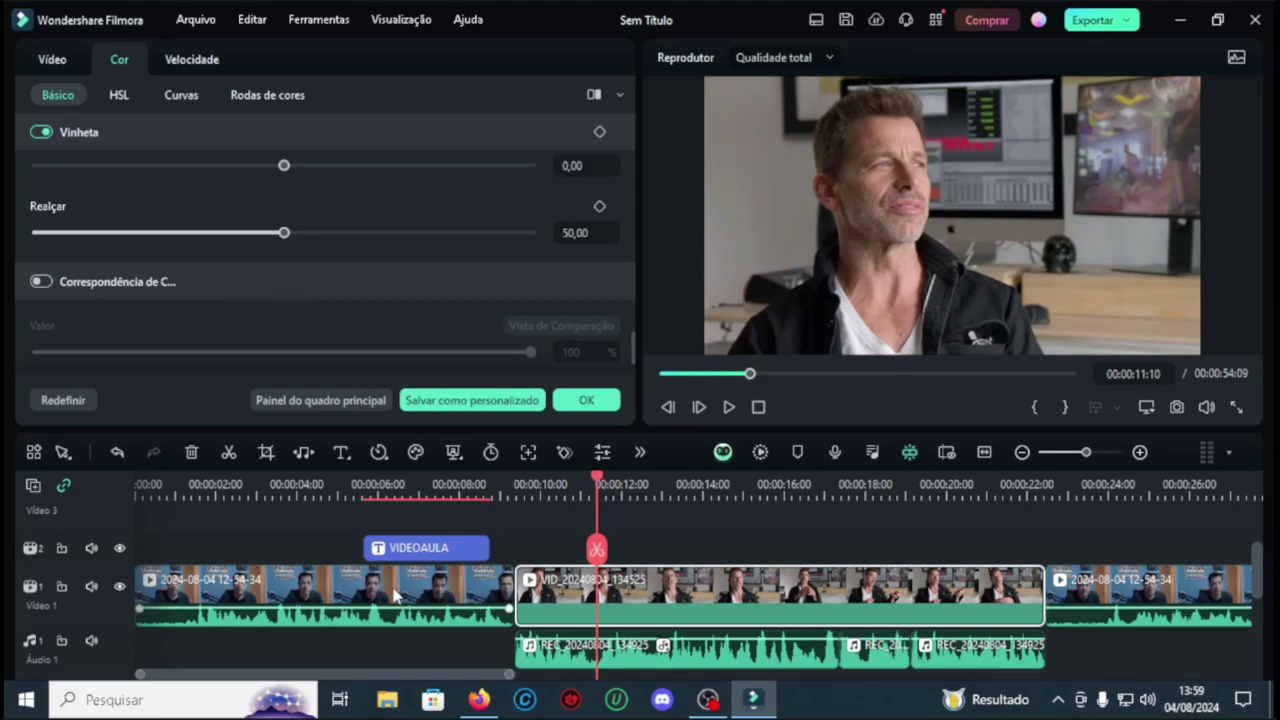
pyautogui.moveTo(597, 480); pyautogui.dragTo(575, 510)
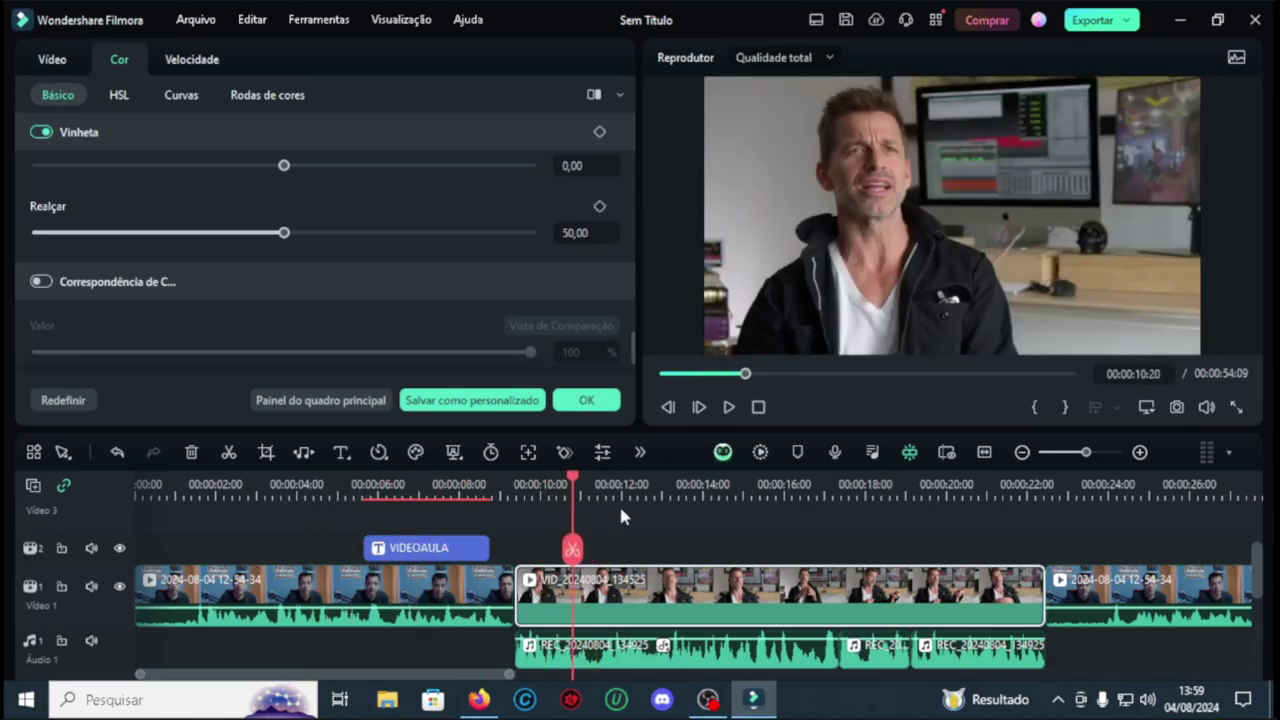
pyautogui.click(46, 284)
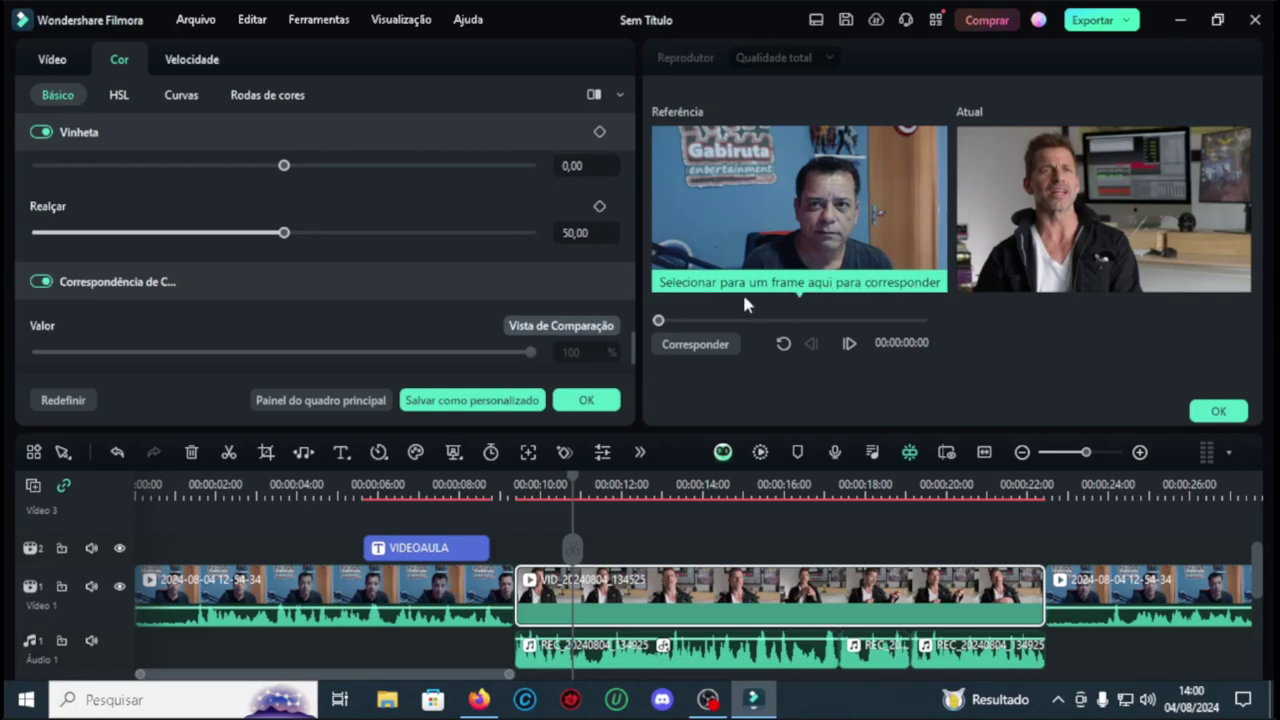
pyautogui.click(812, 320)
pyautogui.click(700, 346)
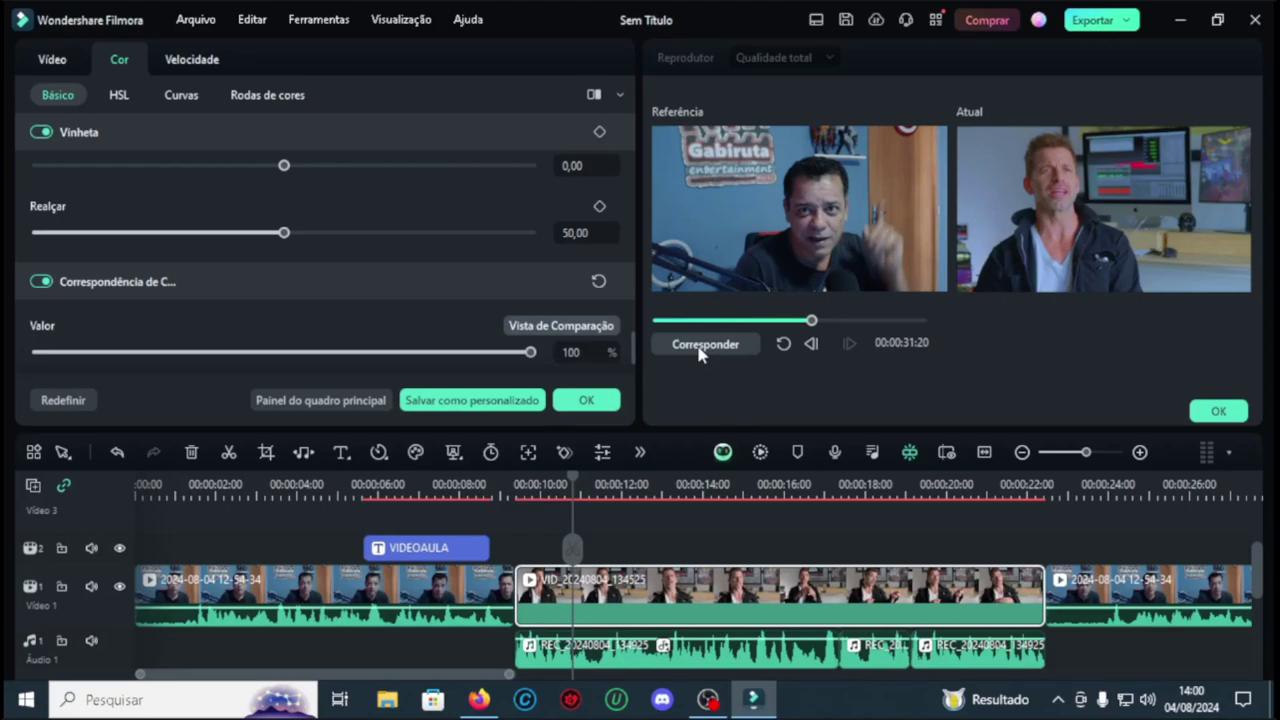
pyautogui.click(586, 400)
pyautogui.moveTo(572, 484); pyautogui.dragTo(188, 488)
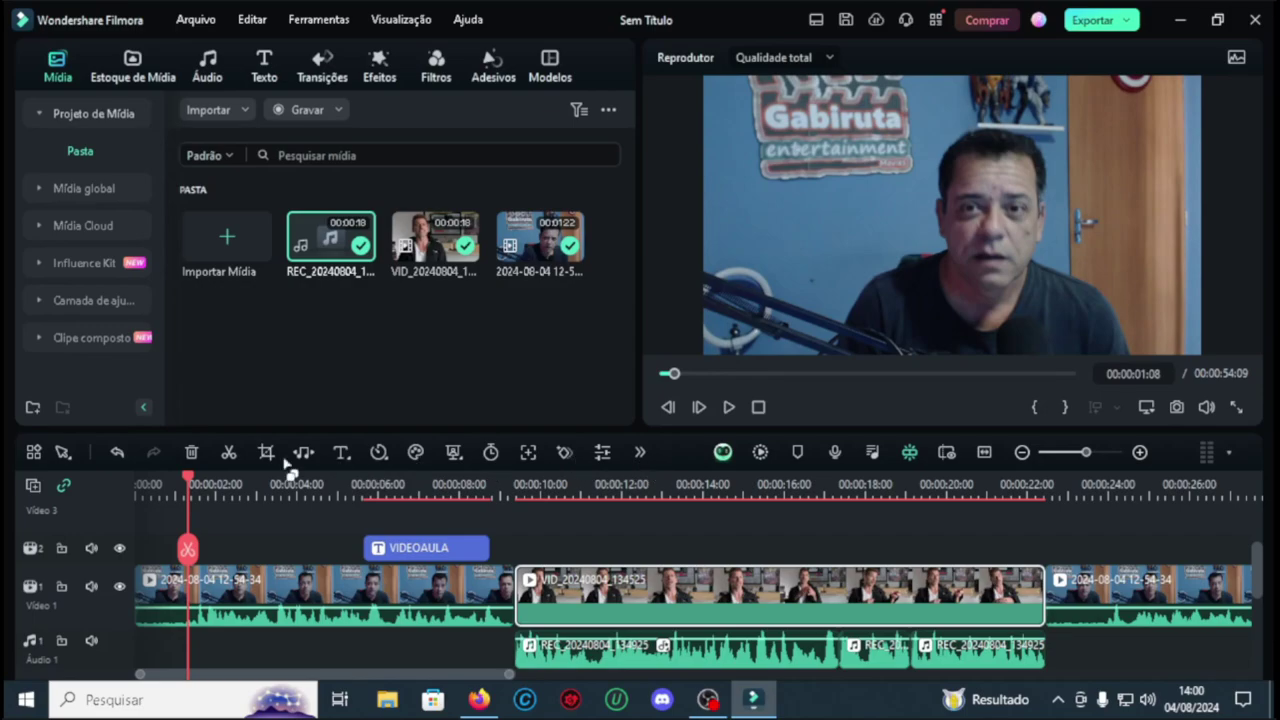
pyautogui.click(729, 407)
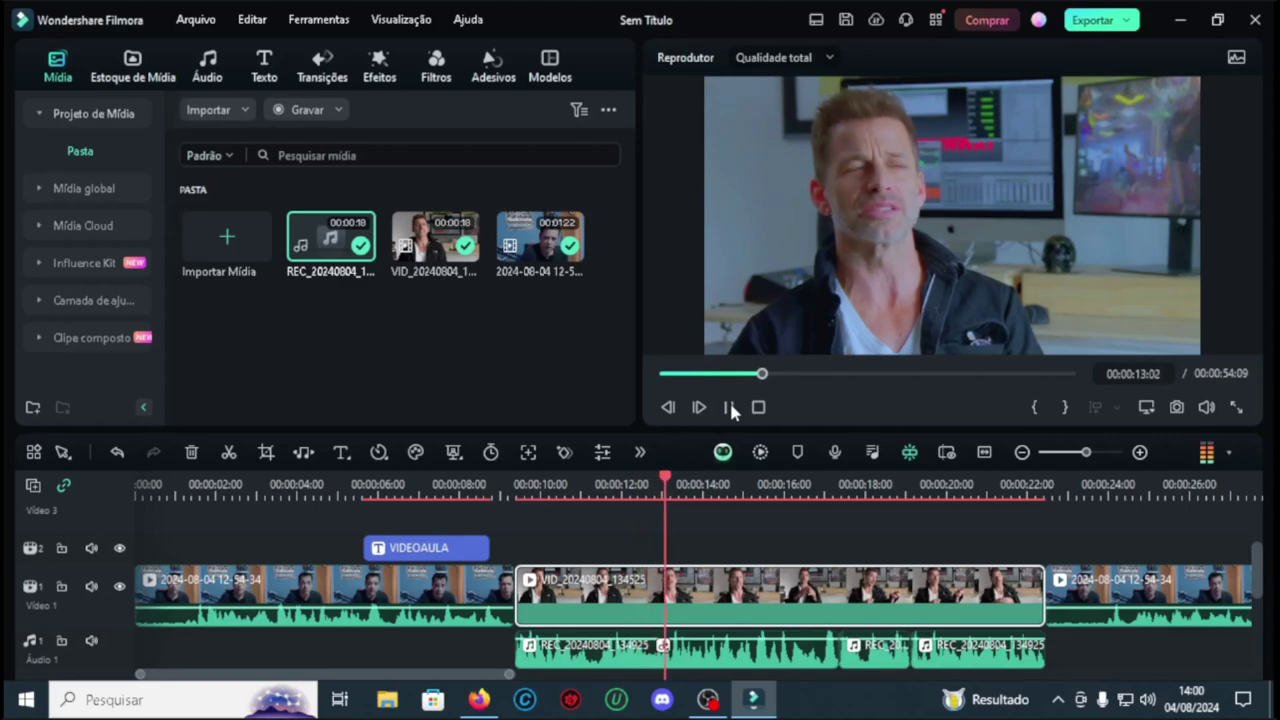
pyautogui.moveTo(517, 484)
pyautogui.mouseDown()
pyautogui.moveTo(454, 484)
pyautogui.moveTo(574, 476)
pyautogui.moveTo(471, 476)
pyautogui.moveTo(530, 482)
pyautogui.mouseUp()
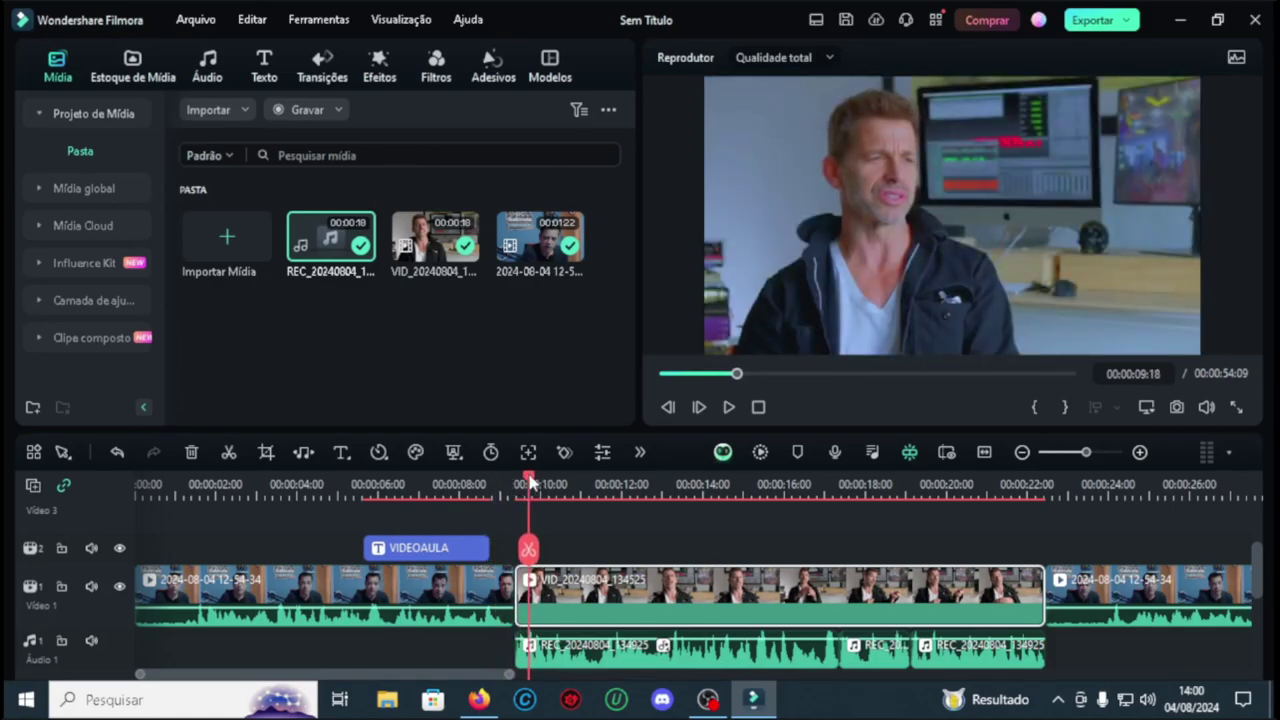
# Step: Place the Terço Inferior 13 lower-third on a track above the inserted clip at about 9 seconds
pyautogui.click(264, 70)
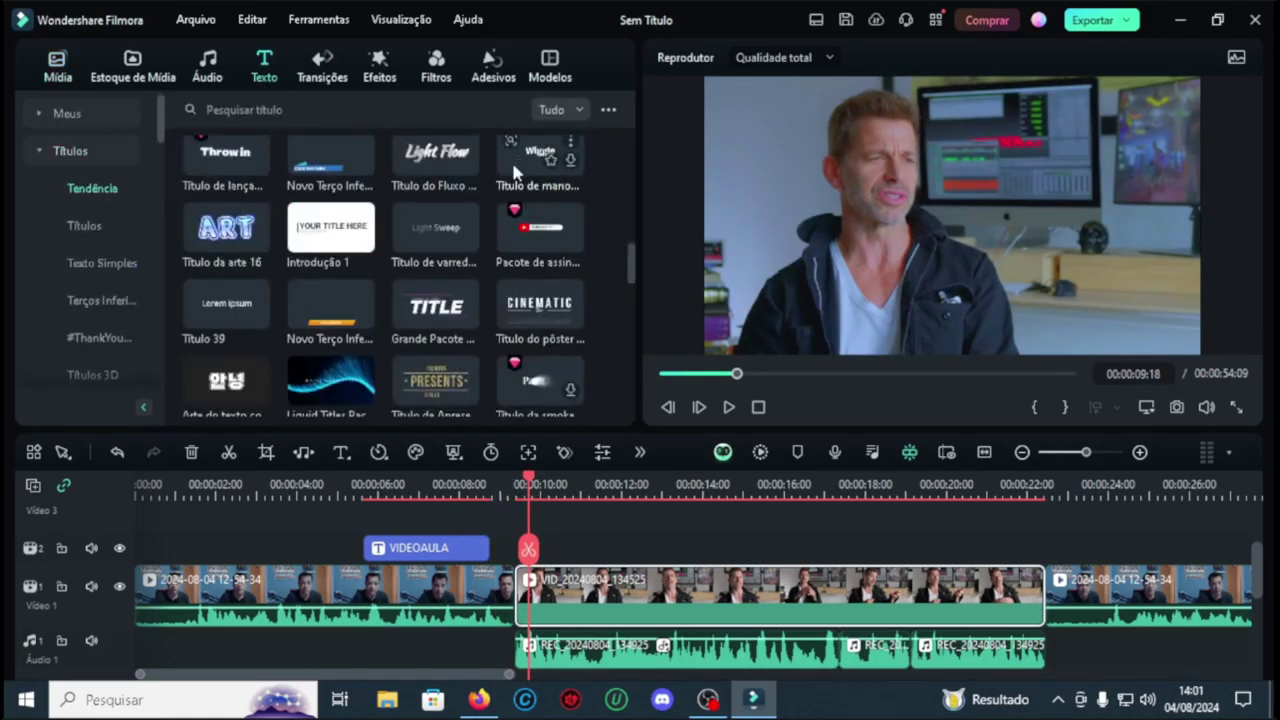
pyautogui.scroll(-3, 480, 220)
pyautogui.scroll(-10, 447, 267)
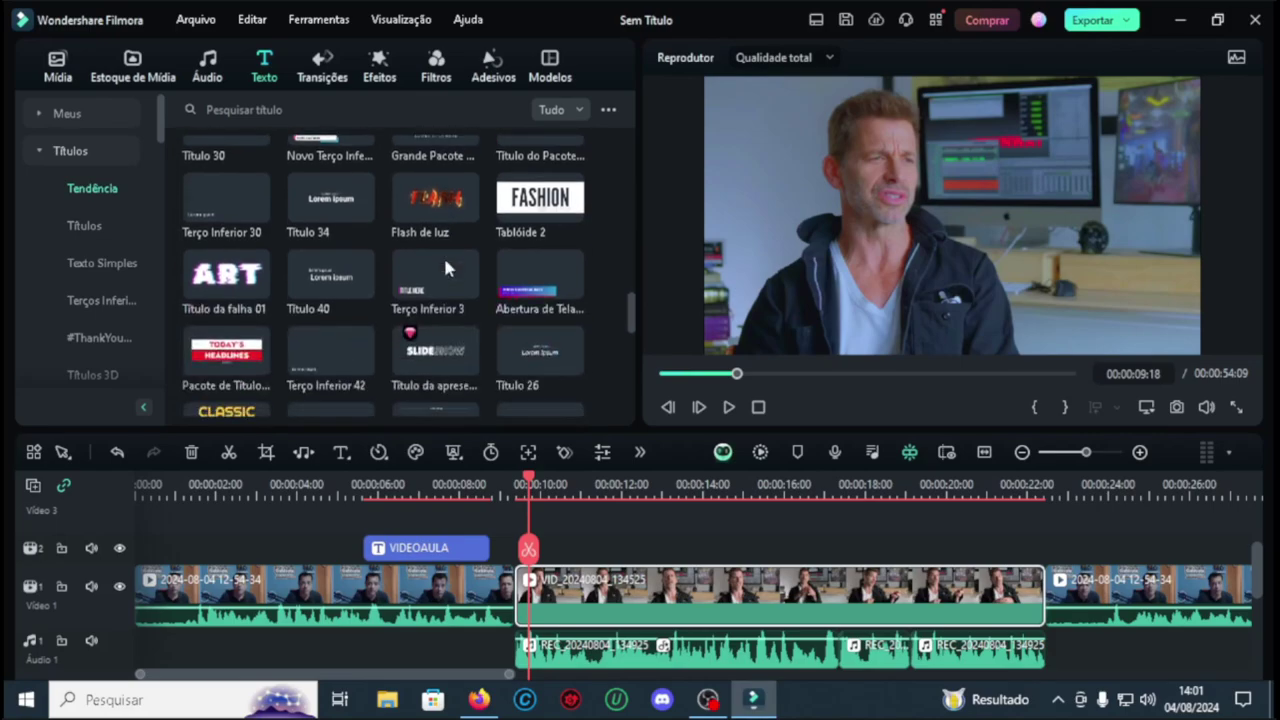
pyautogui.scroll(-10, 348, 321)
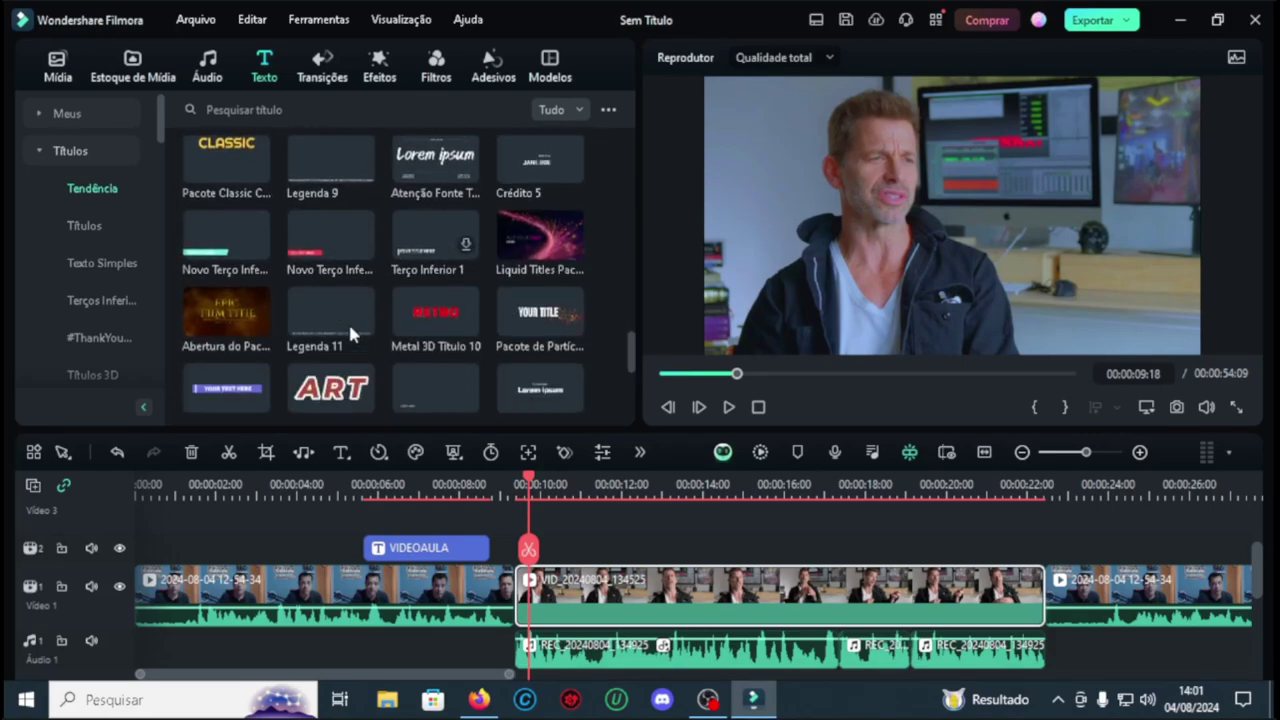
pyautogui.click(212, 267)
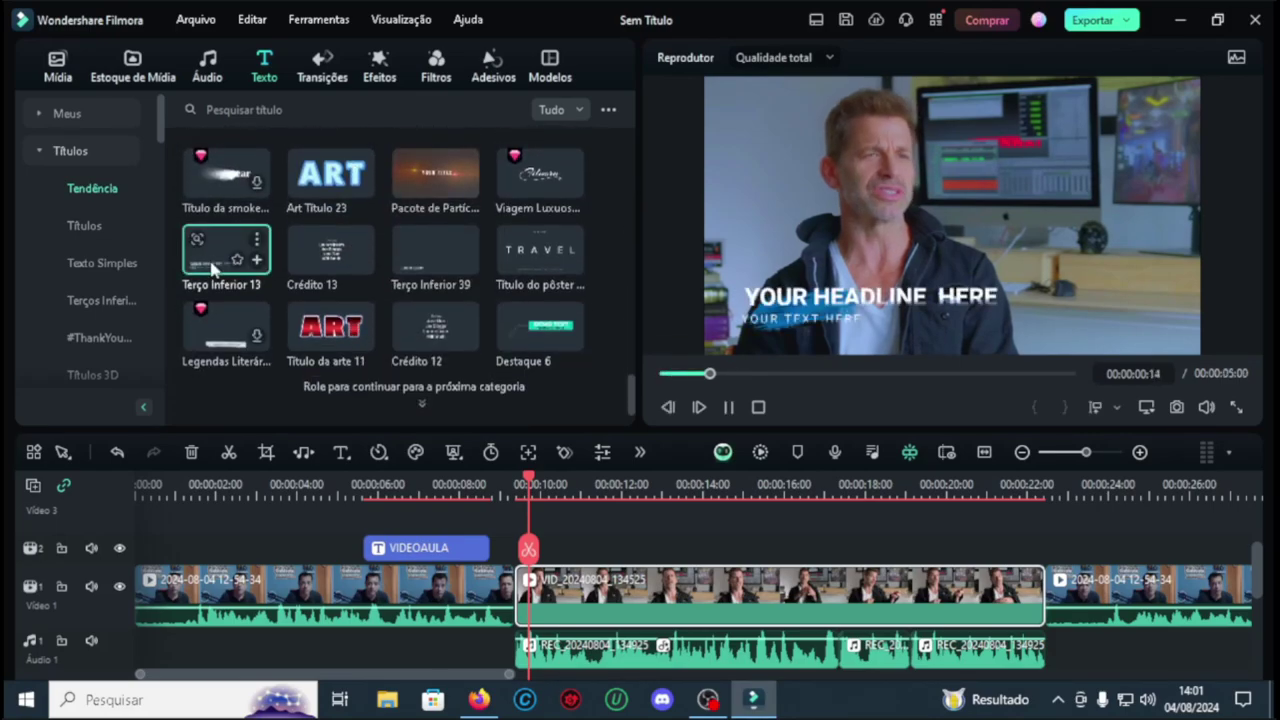
pyautogui.moveTo(212, 258); pyautogui.dragTo(513, 612)
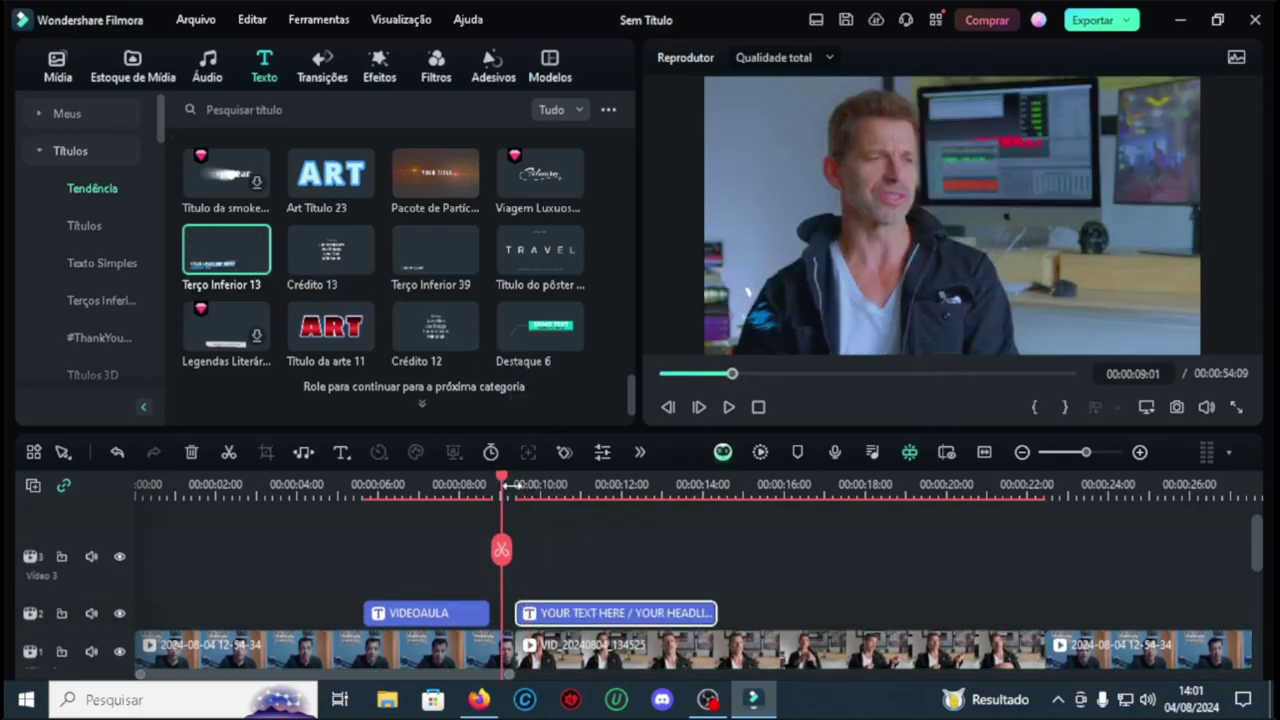
pyautogui.click(730, 407)
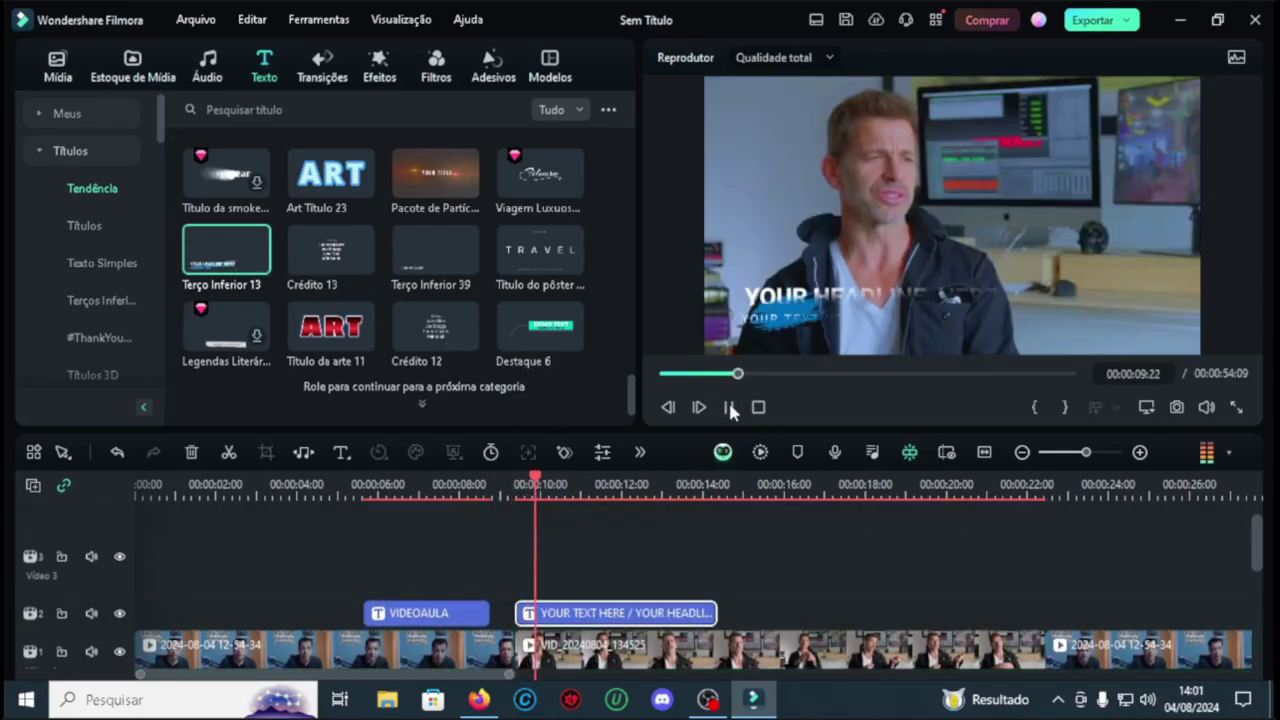
pyautogui.click(730, 407)
# Step: Replace the headline with the speaker's name and the subtitle with 'editor de cenas em camera lenta'
pyautogui.doubleClick(600, 612)
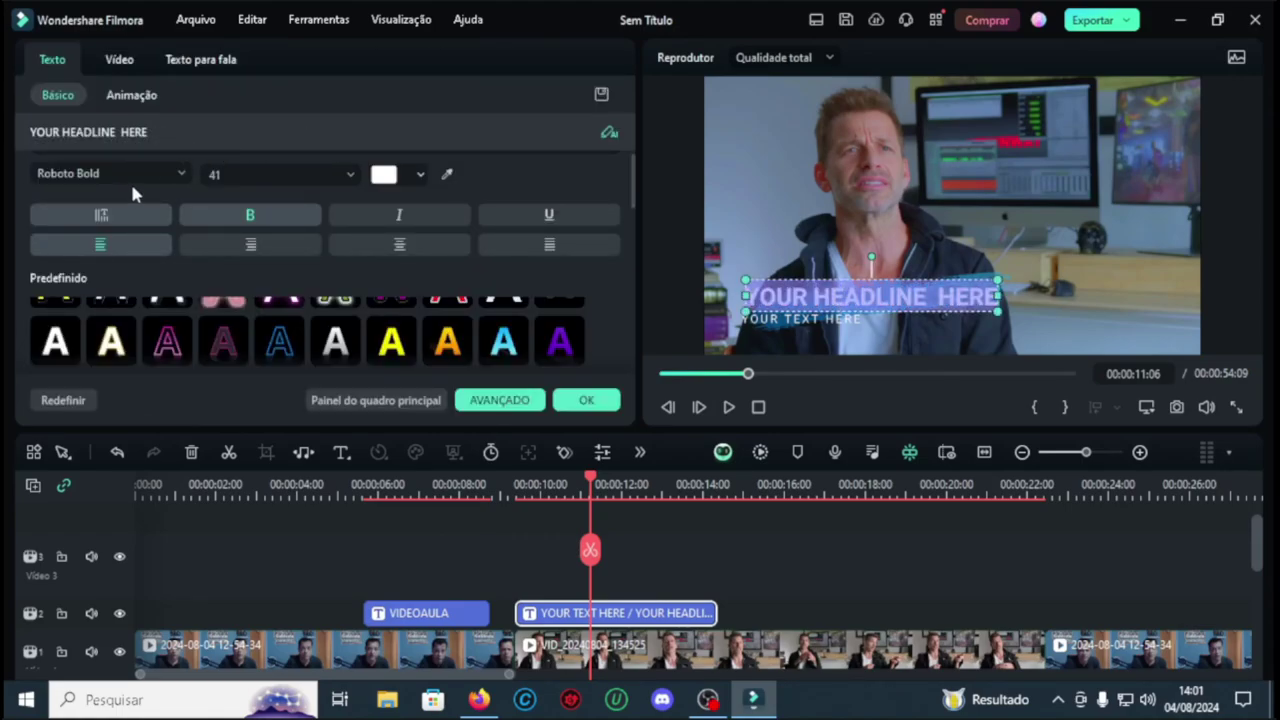
pyautogui.scroll(3, 135, 193)
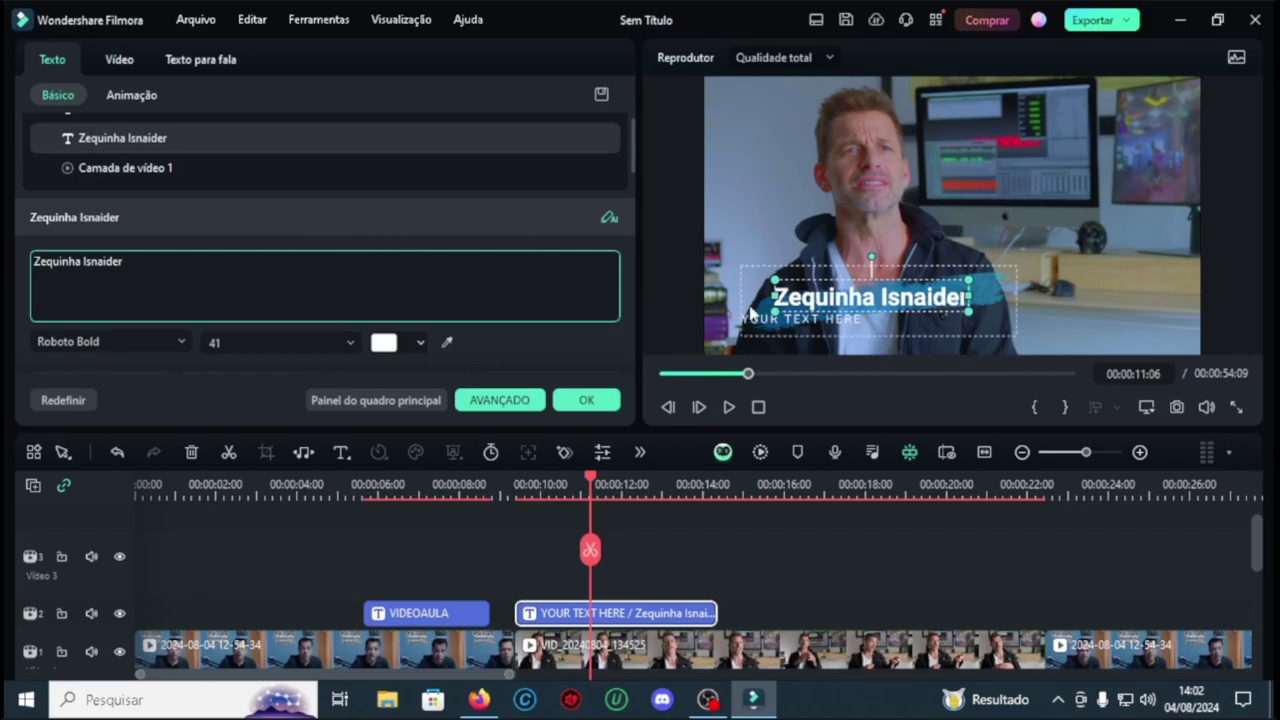
pyautogui.click(790, 320)
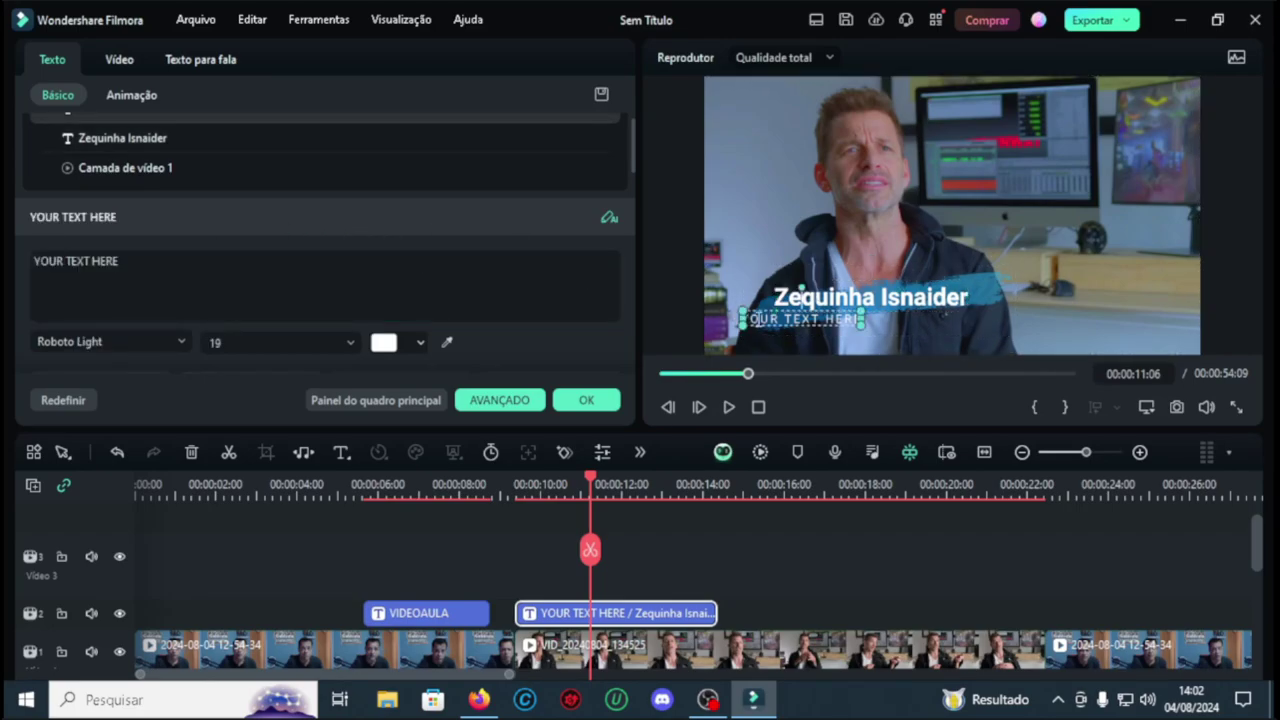
pyautogui.doubleClick(790, 320)
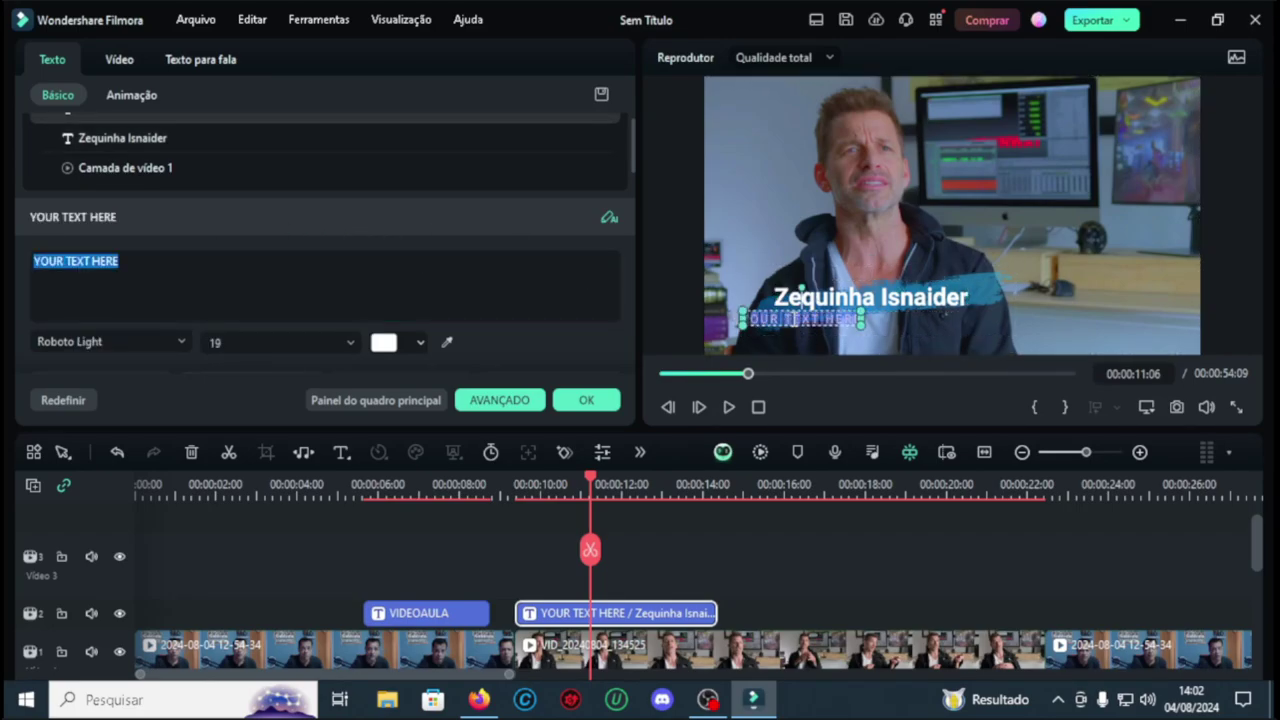
pyautogui.click(157, 267)
pyautogui.hotkey('ctrl', 'a')
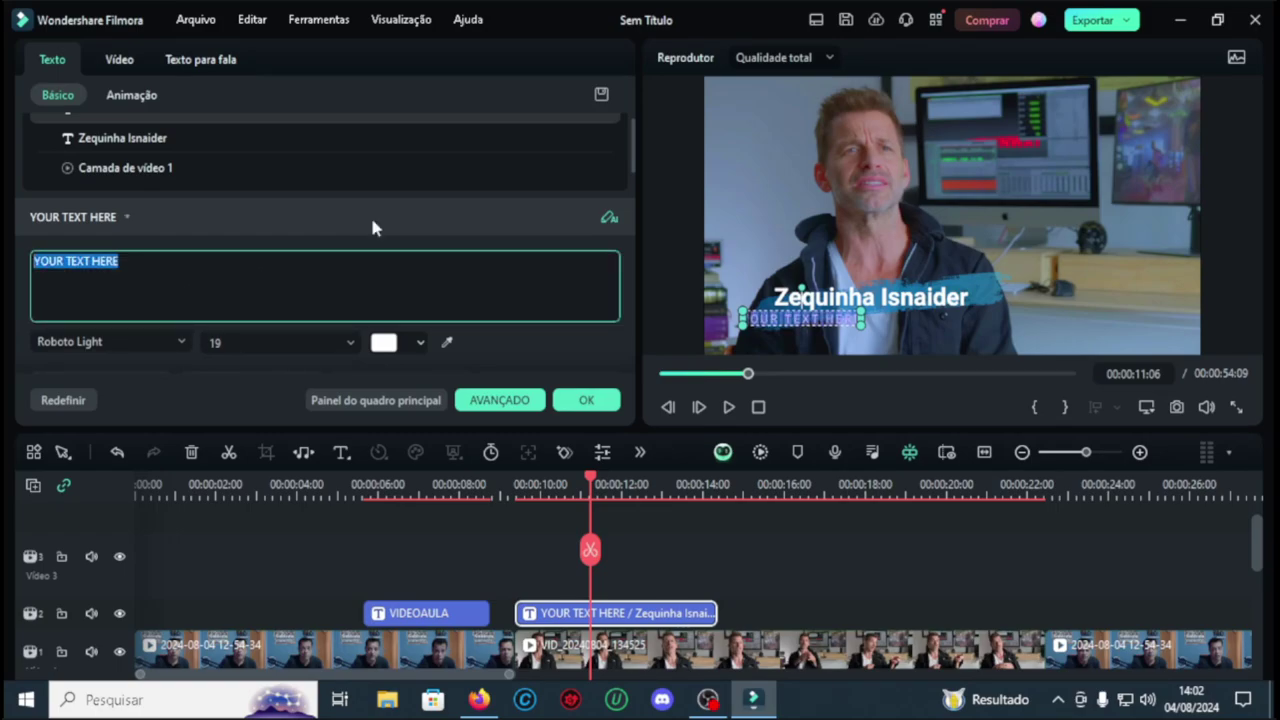
pyautogui.write('editor de cenas em')
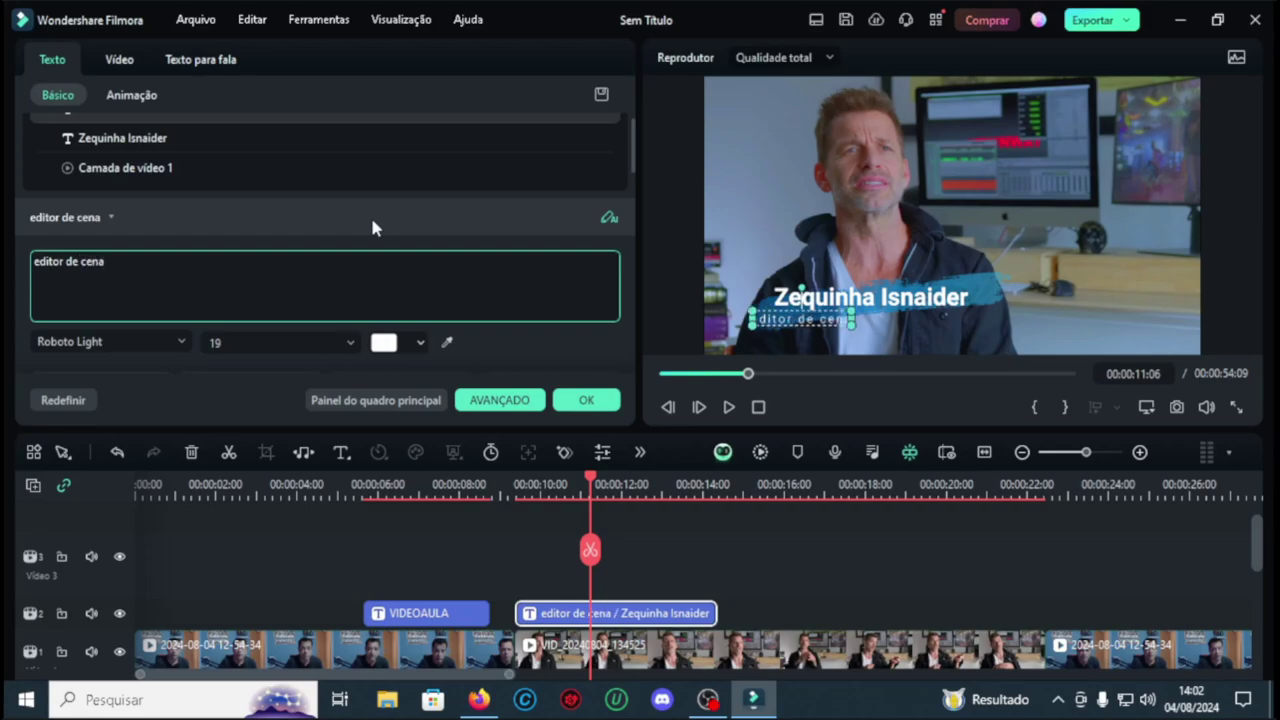
pyautogui.write(' camera lenta')
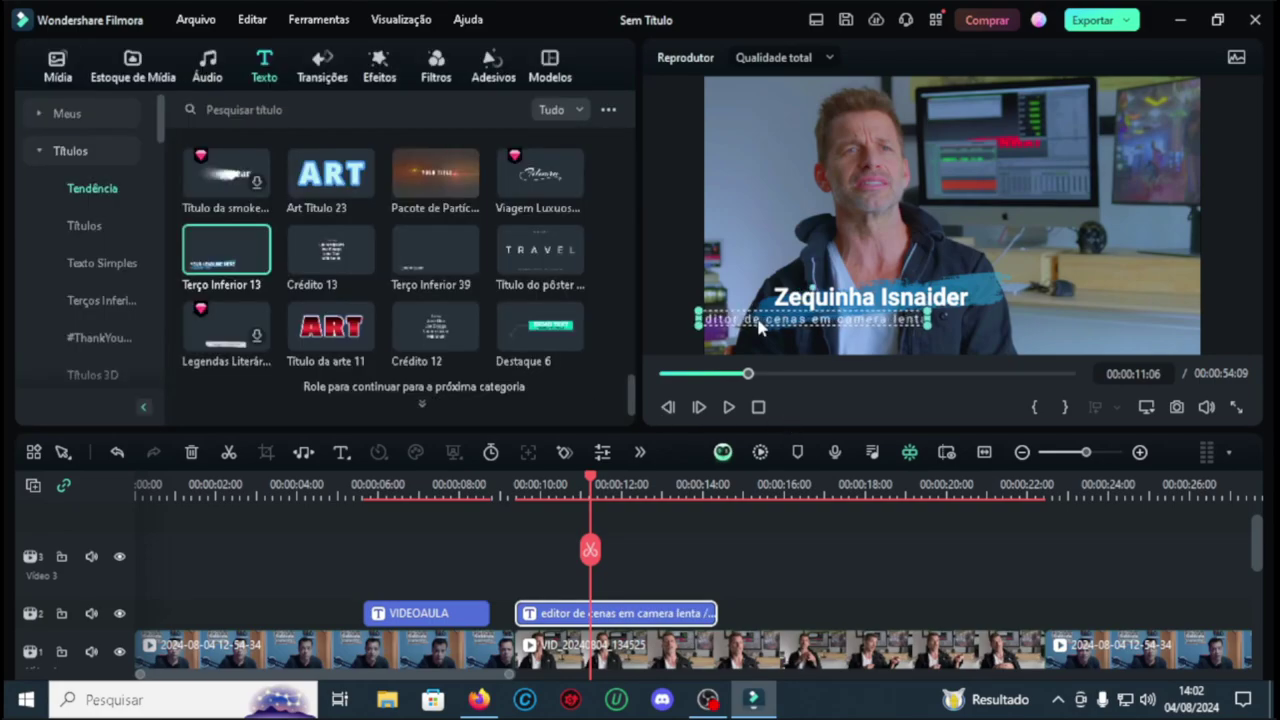
pyautogui.click(680, 320)
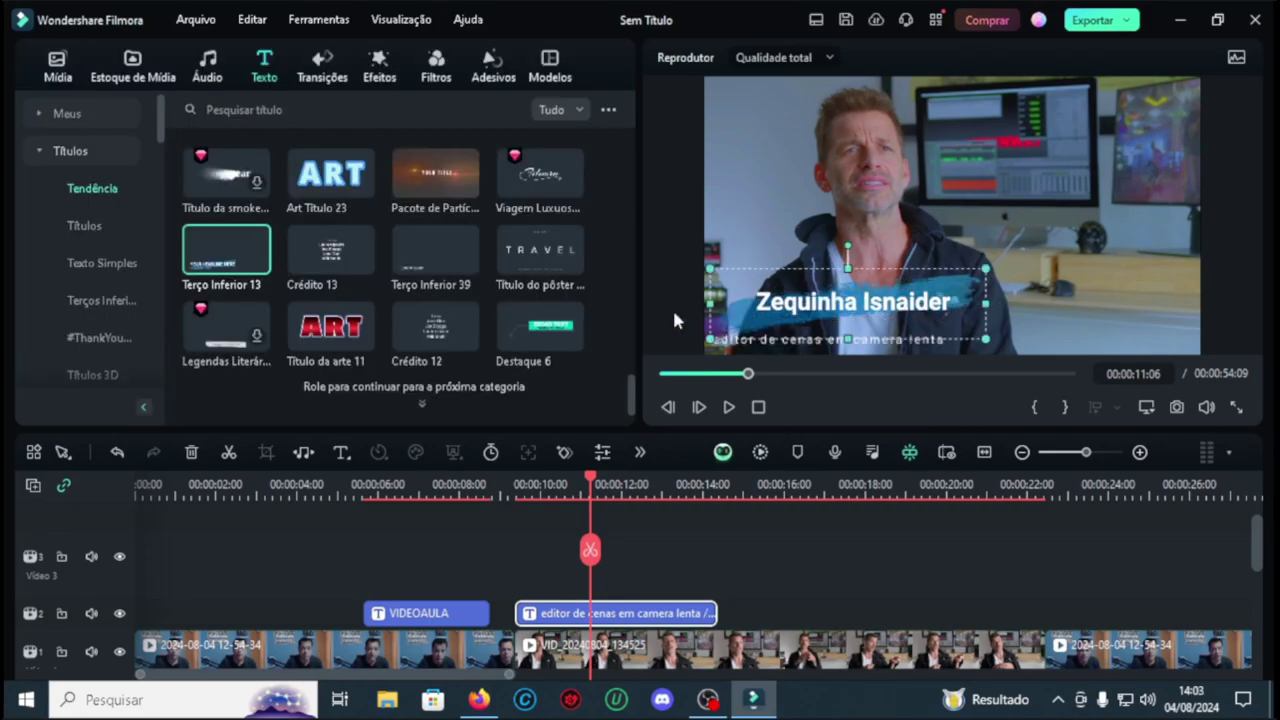
pyautogui.click(508, 484)
pyautogui.click(729, 407)
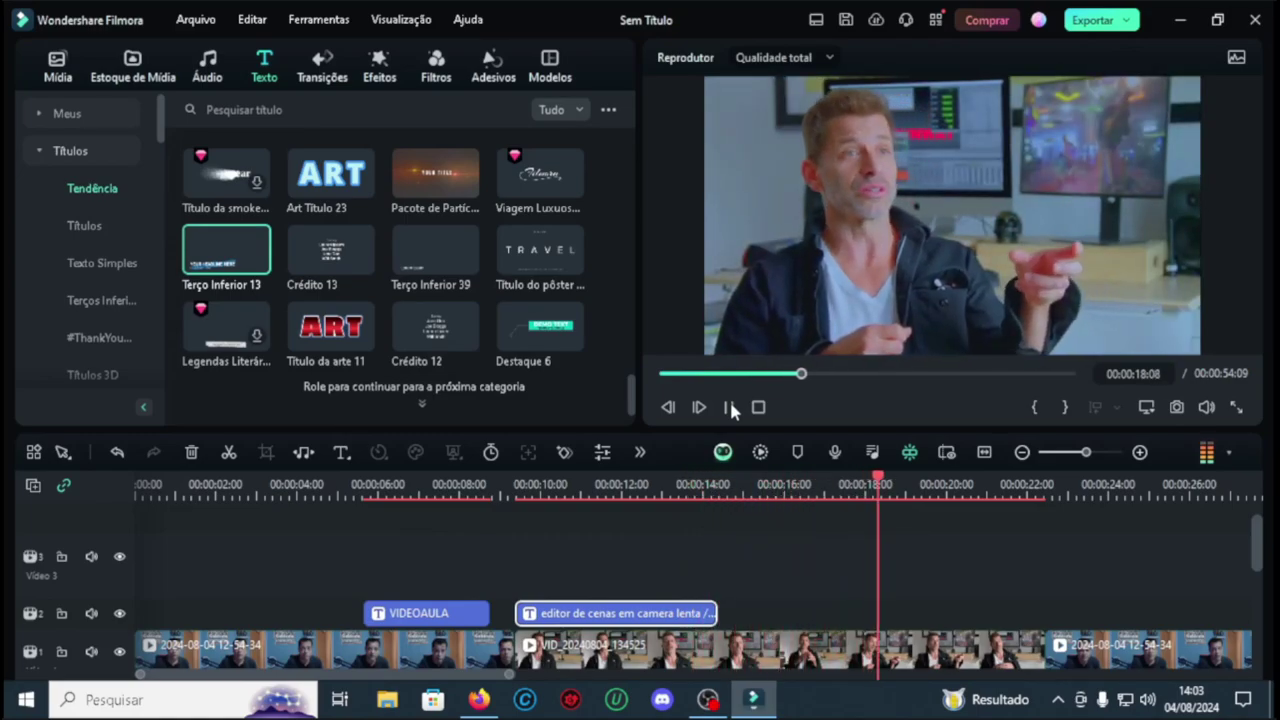
pyautogui.click(729, 407)
pyautogui.click(1071, 484)
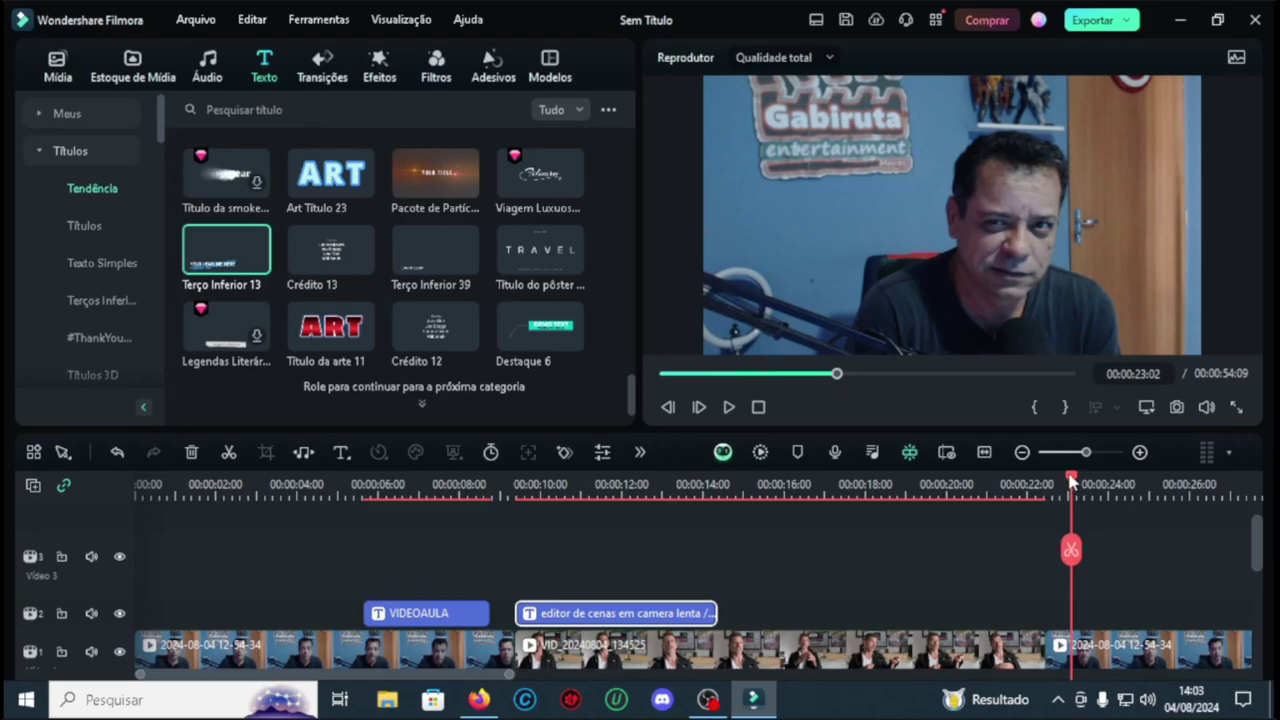
pyautogui.moveTo(1071, 484)
pyautogui.mouseDown()
pyautogui.moveTo(1023, 484)
pyautogui.moveTo(1065, 484)
pyautogui.mouseUp()
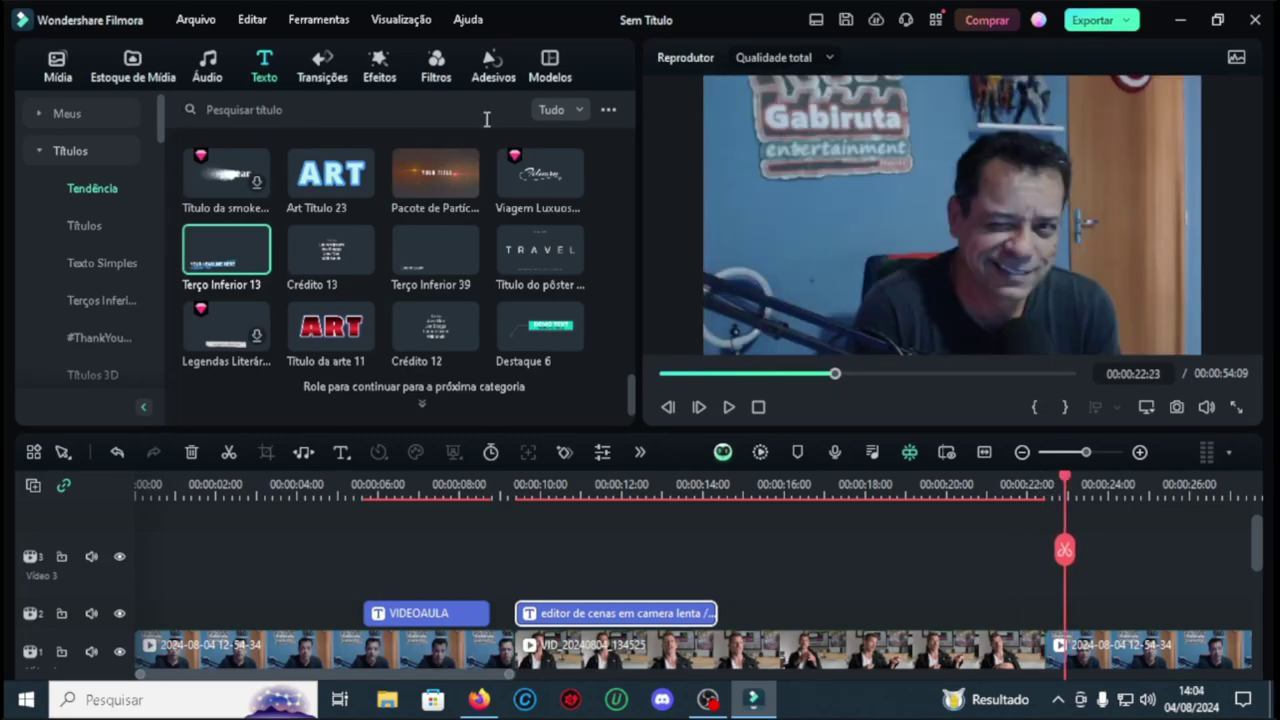
# Step: Search the audio library for 'pin' and drop Pop Mágico Ding on the audio track at about 22 seconds
pyautogui.click(210, 82)
pyautogui.click(310, 109)
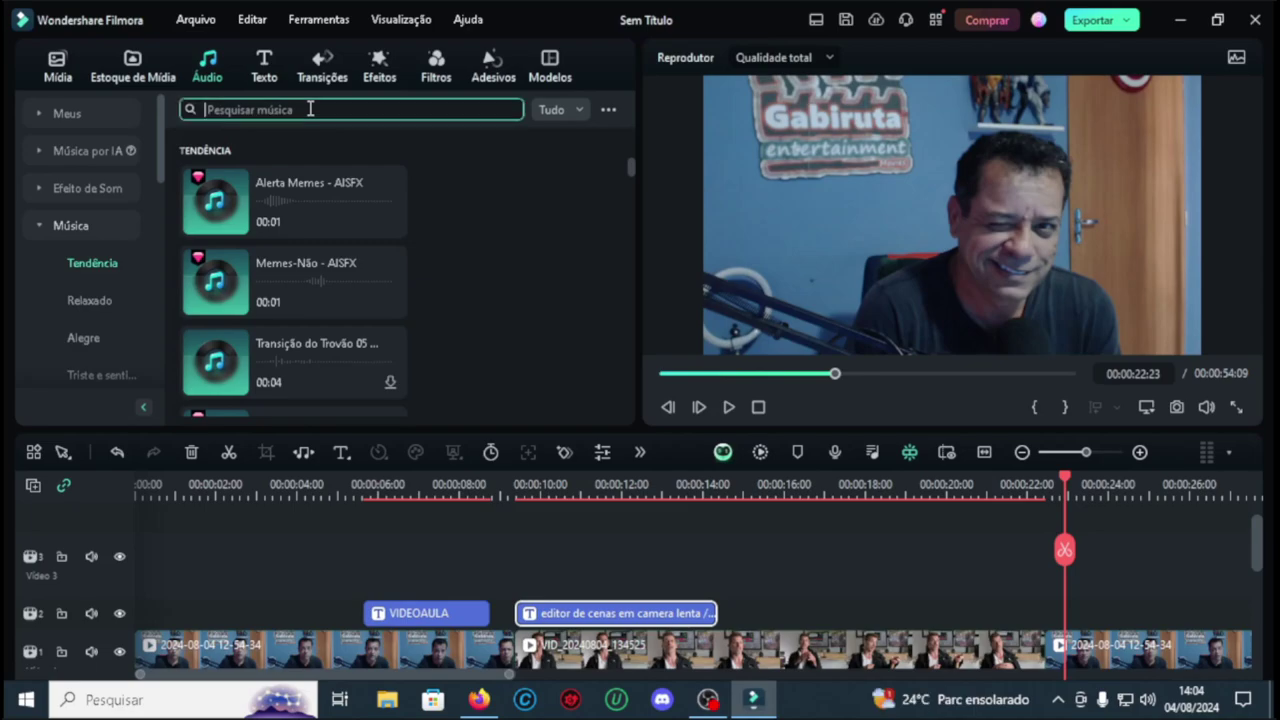
pyautogui.write('pin')
pyautogui.click(318, 173)
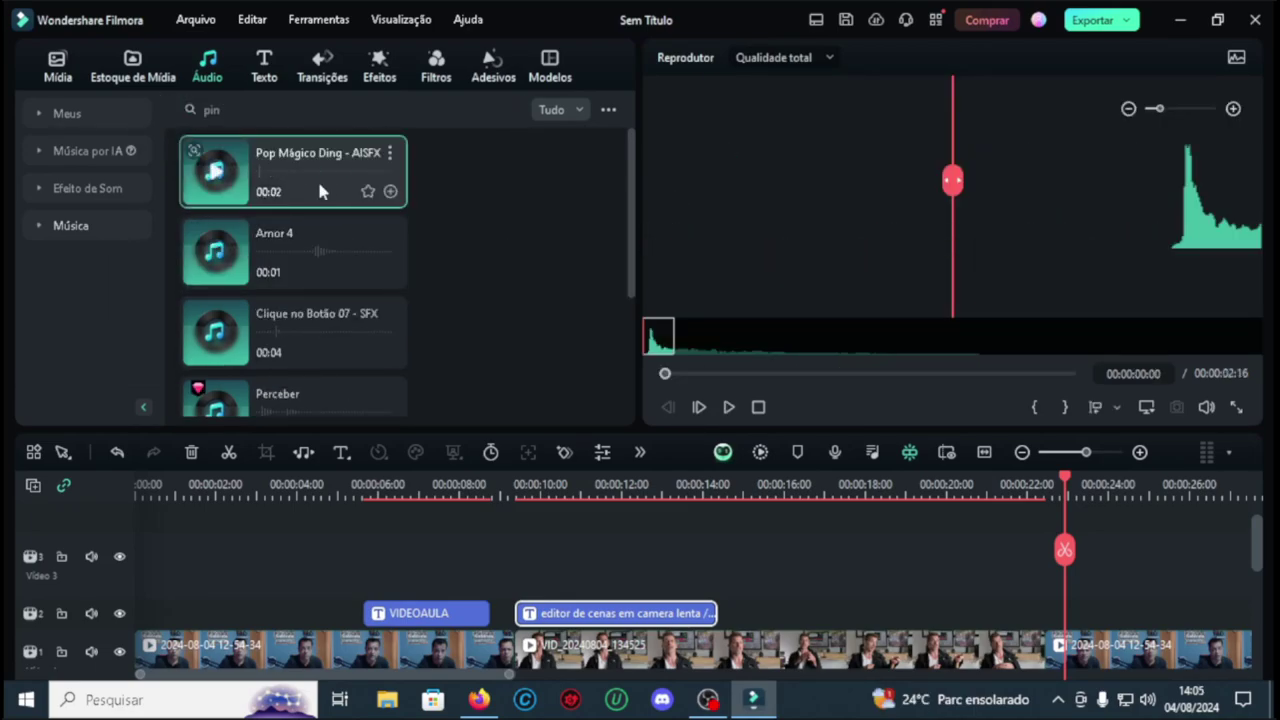
pyautogui.moveTo(317, 178); pyautogui.dragTo(1080, 565)
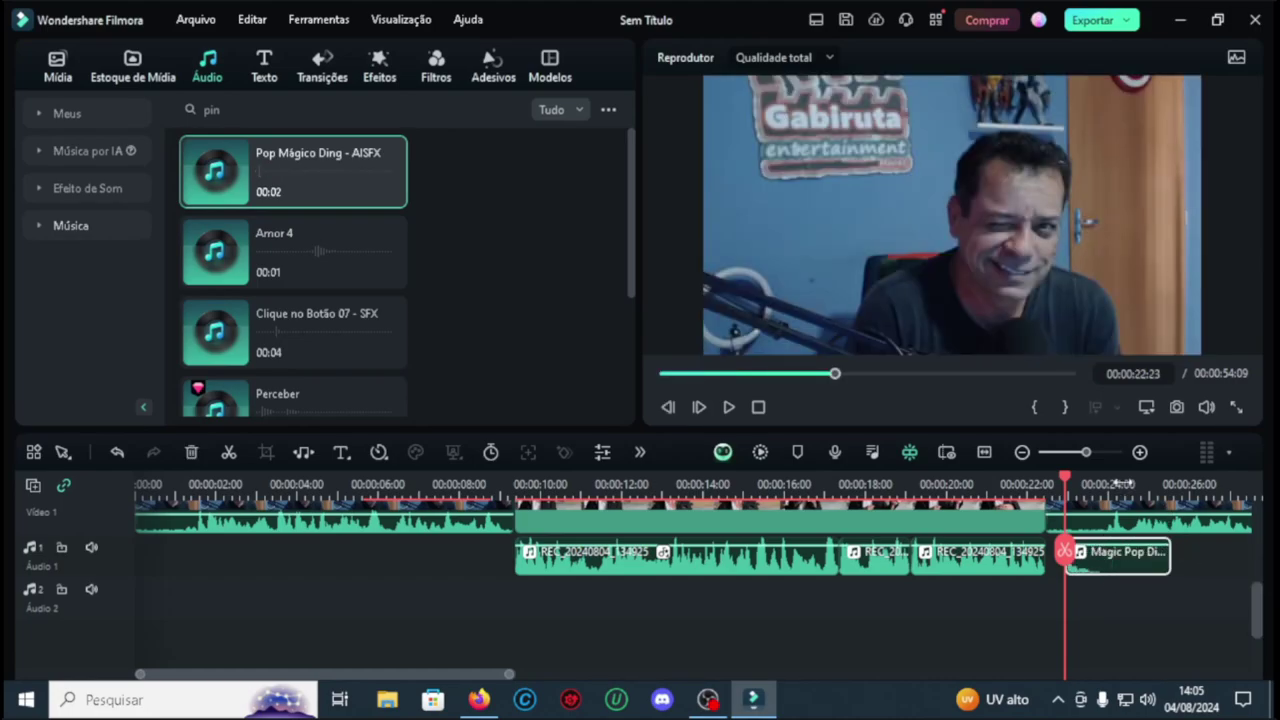
pyautogui.click(729, 407)
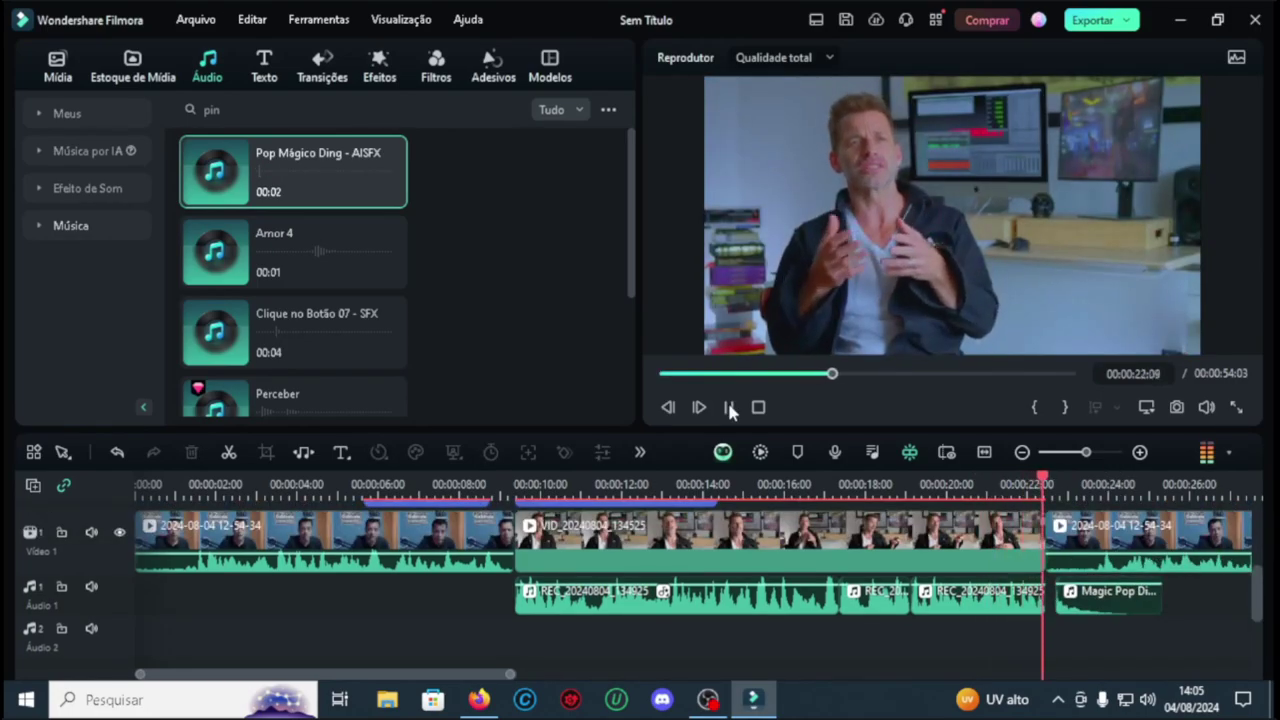
# Step: Replay the section around 21–22 seconds to check the ding, then bring up the Efeitos library
pyautogui.click(1019, 485)
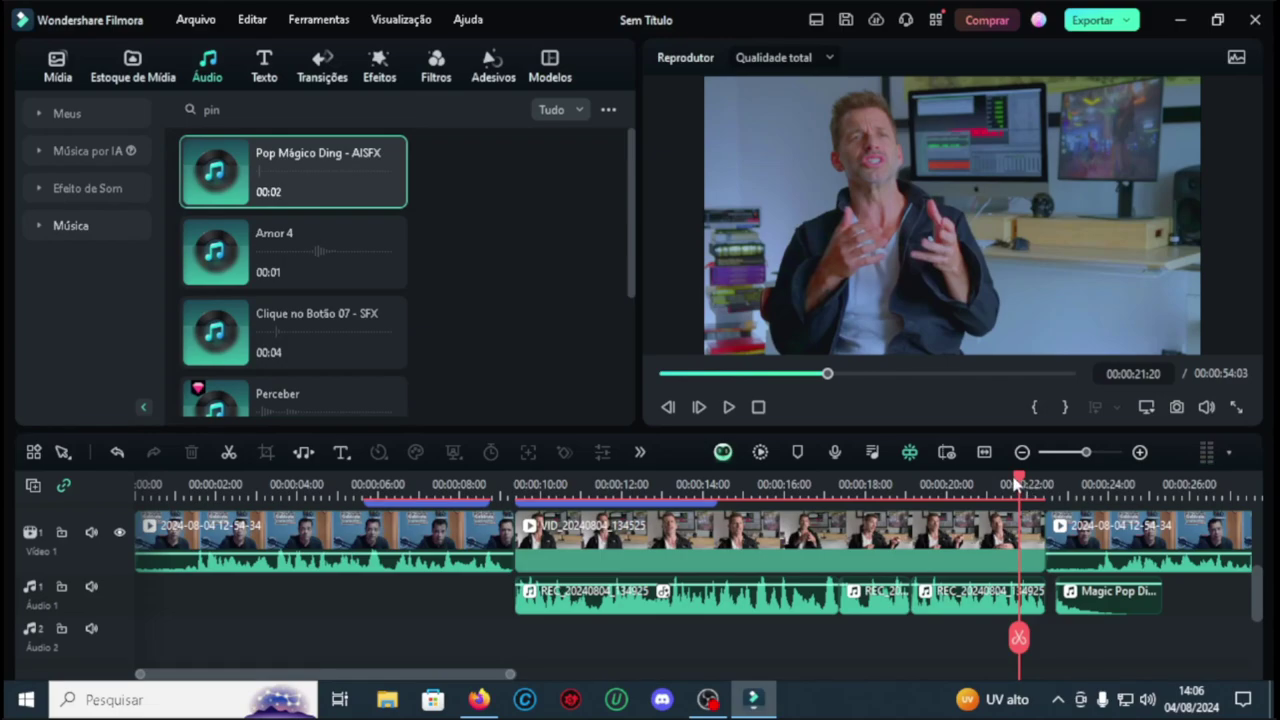
pyautogui.moveTo(1019, 483); pyautogui.dragTo(993, 478)
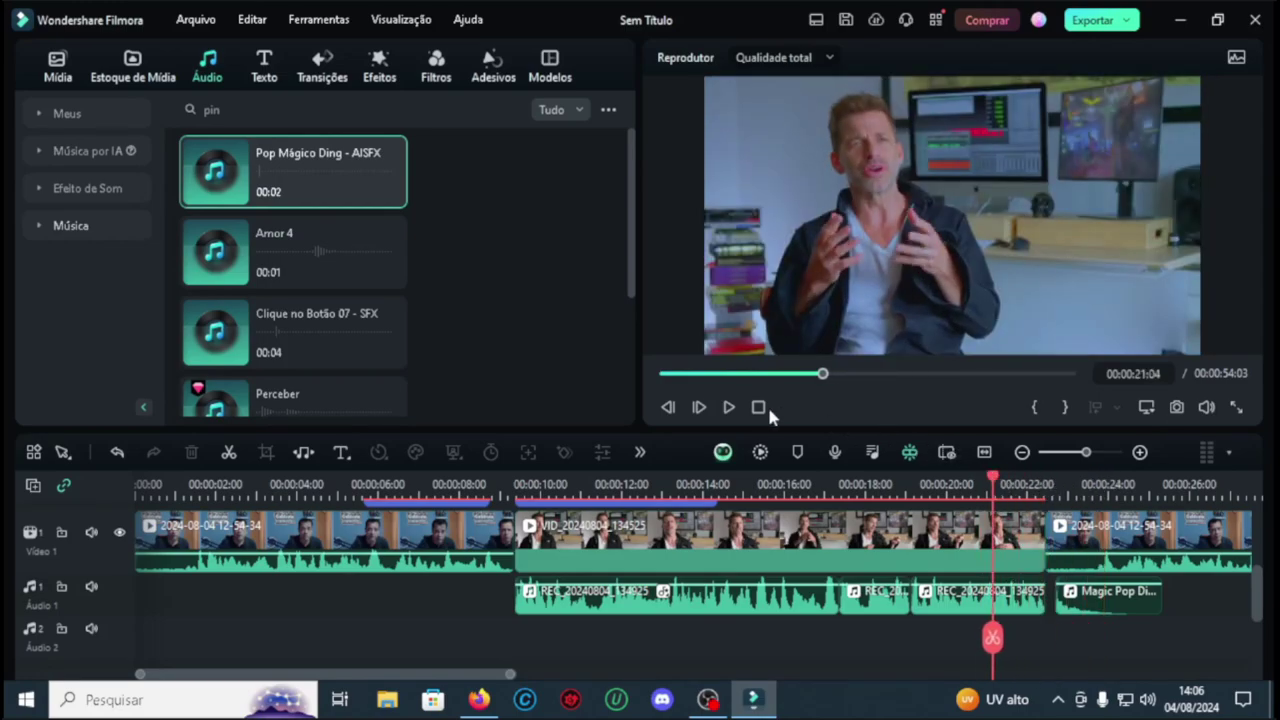
pyautogui.click(730, 407)
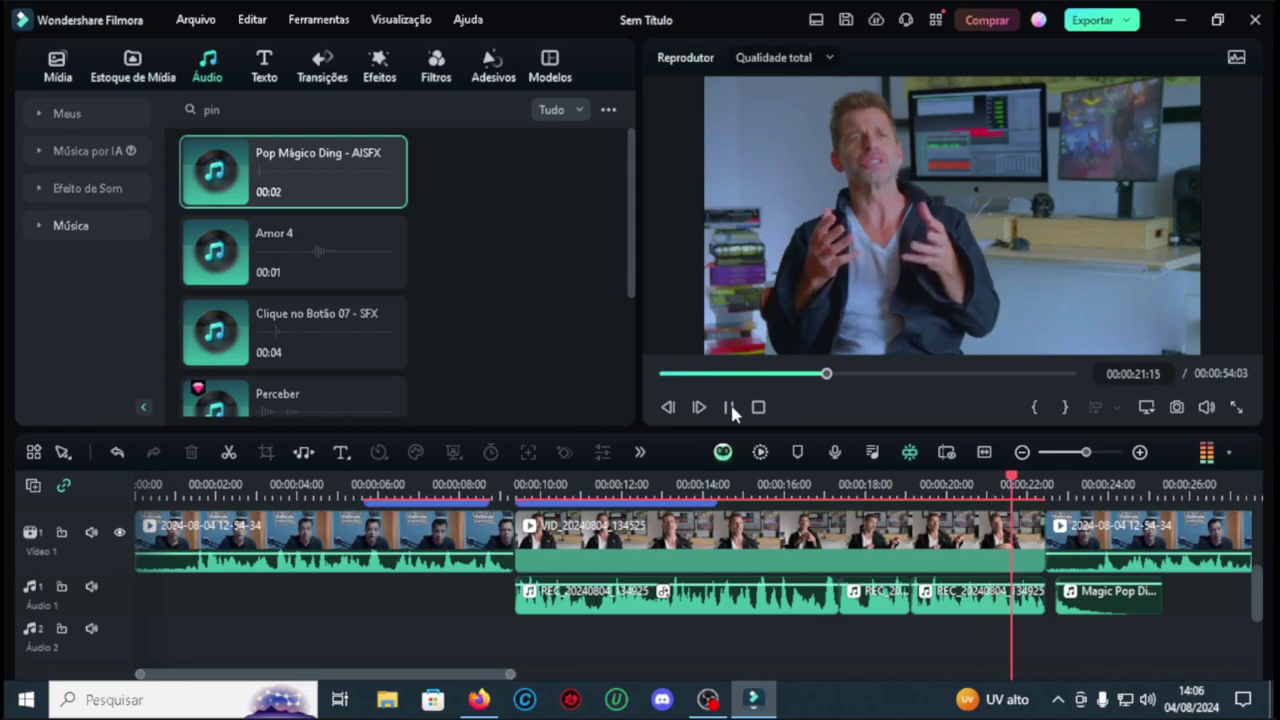
pyautogui.press('space')
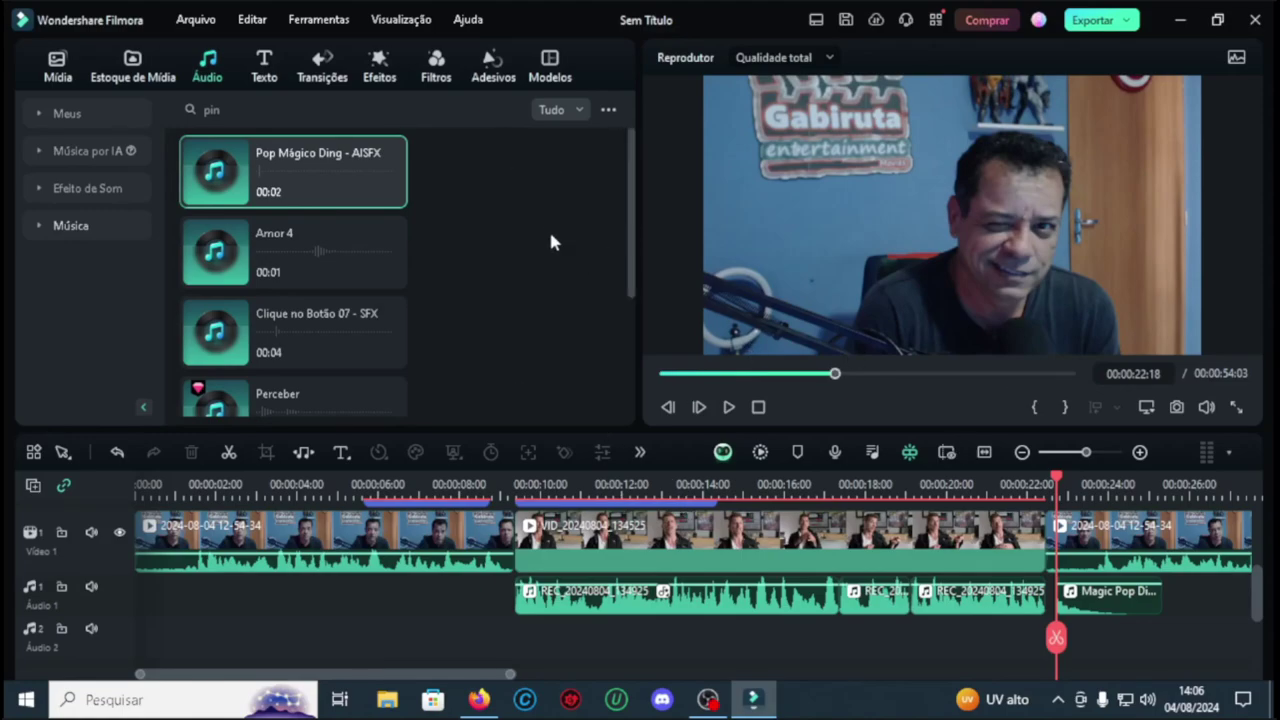
pyautogui.click(380, 80)
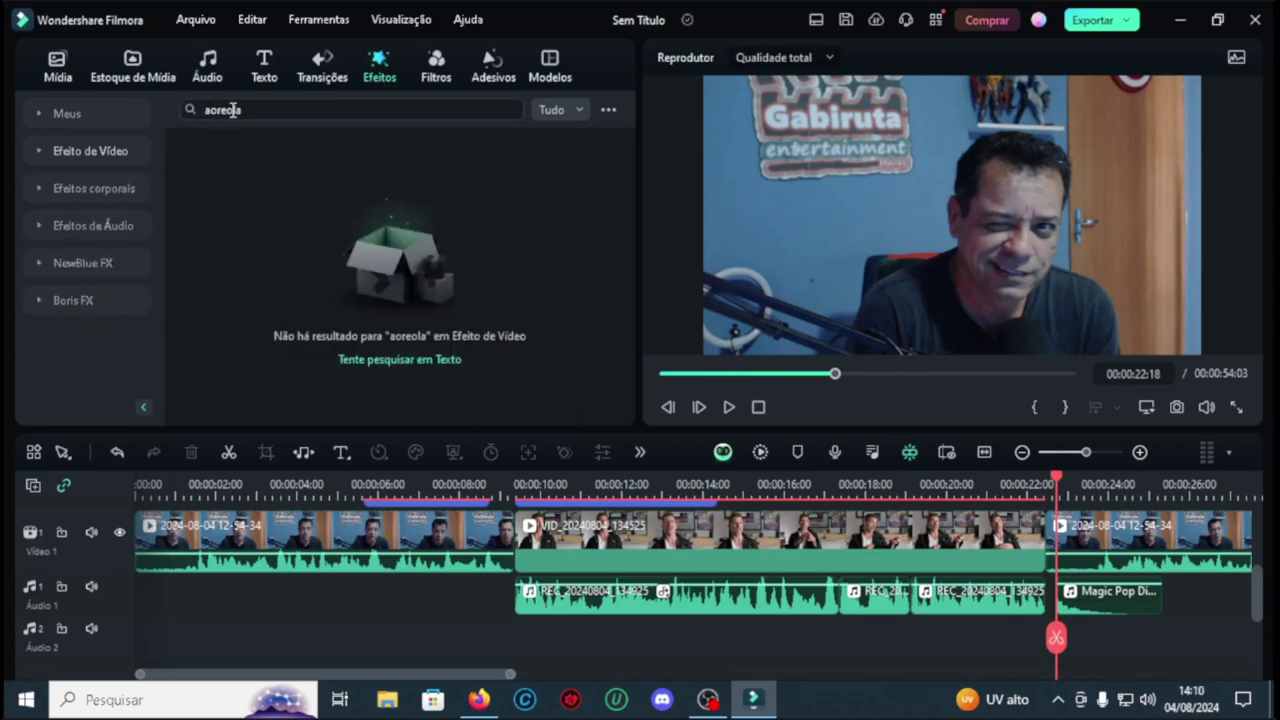
pyautogui.hotkey('ctrl', 'a')
pyautogui.write('anlo')
pyautogui.press('Return')
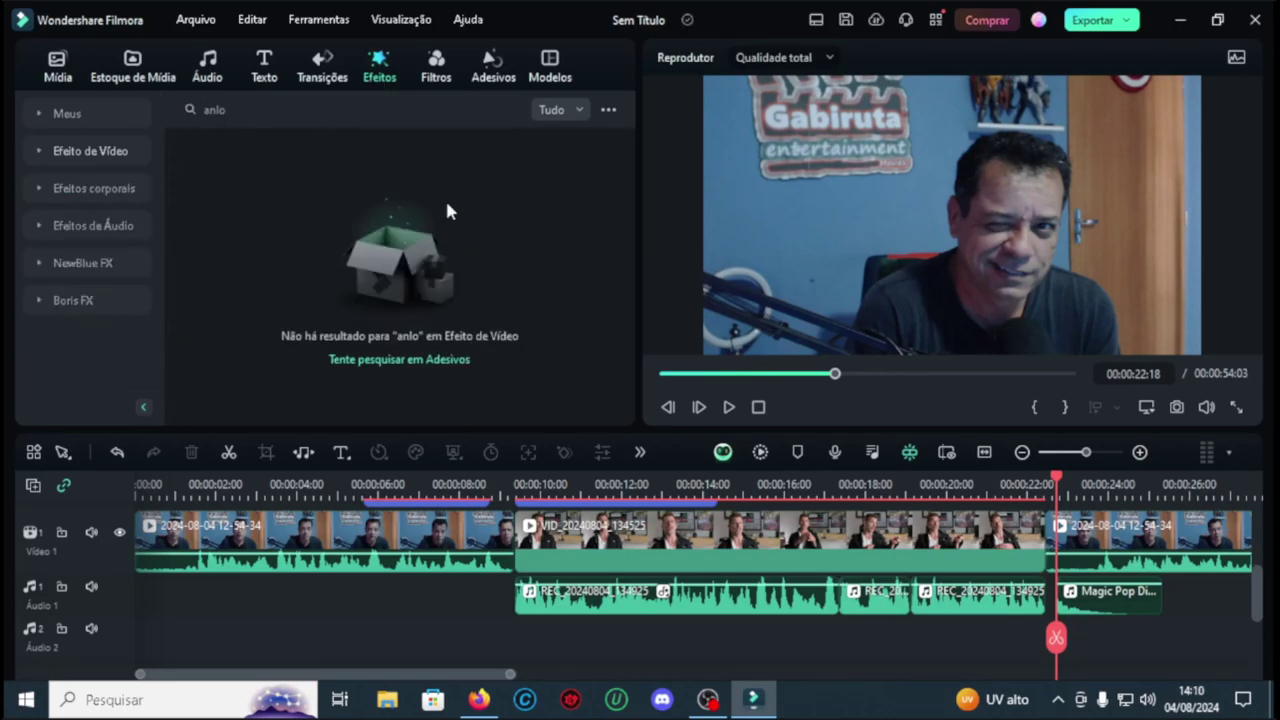
pyautogui.press('BackSpace')
pyautogui.press('BackSpace')
pyautogui.write('jos')
pyautogui.press('Return')
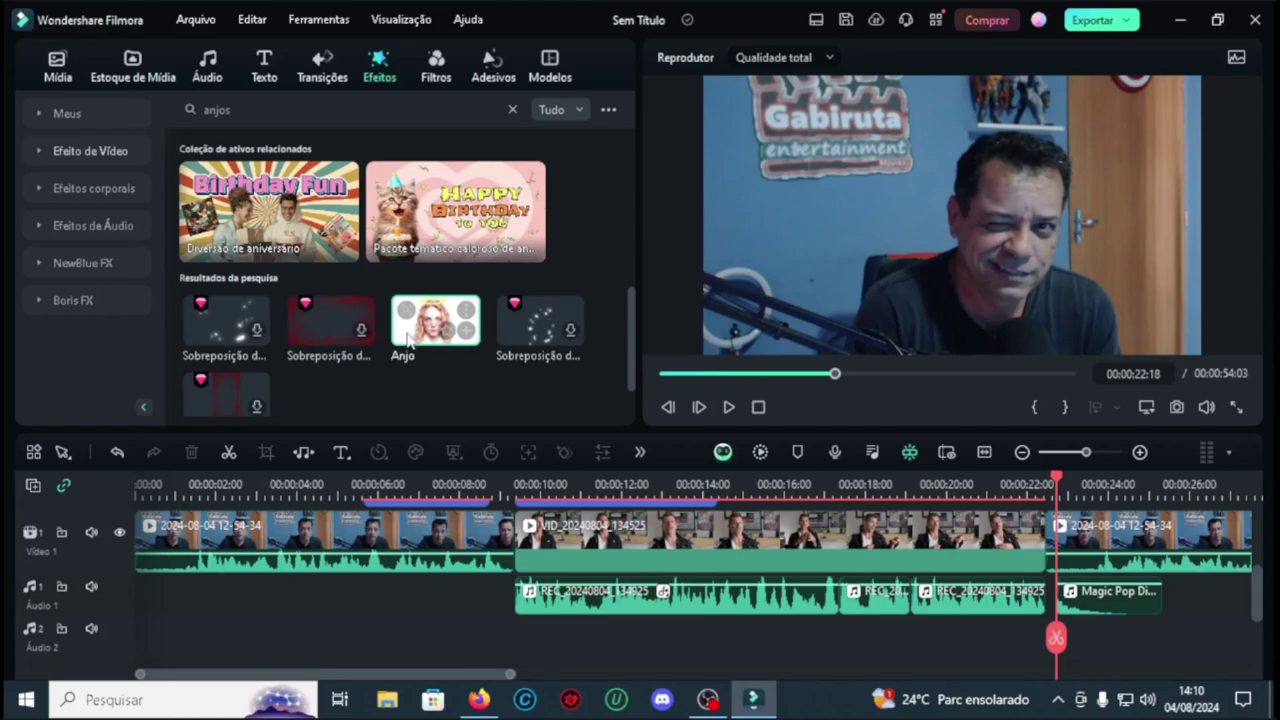
pyautogui.scroll(2, 1014, 614)
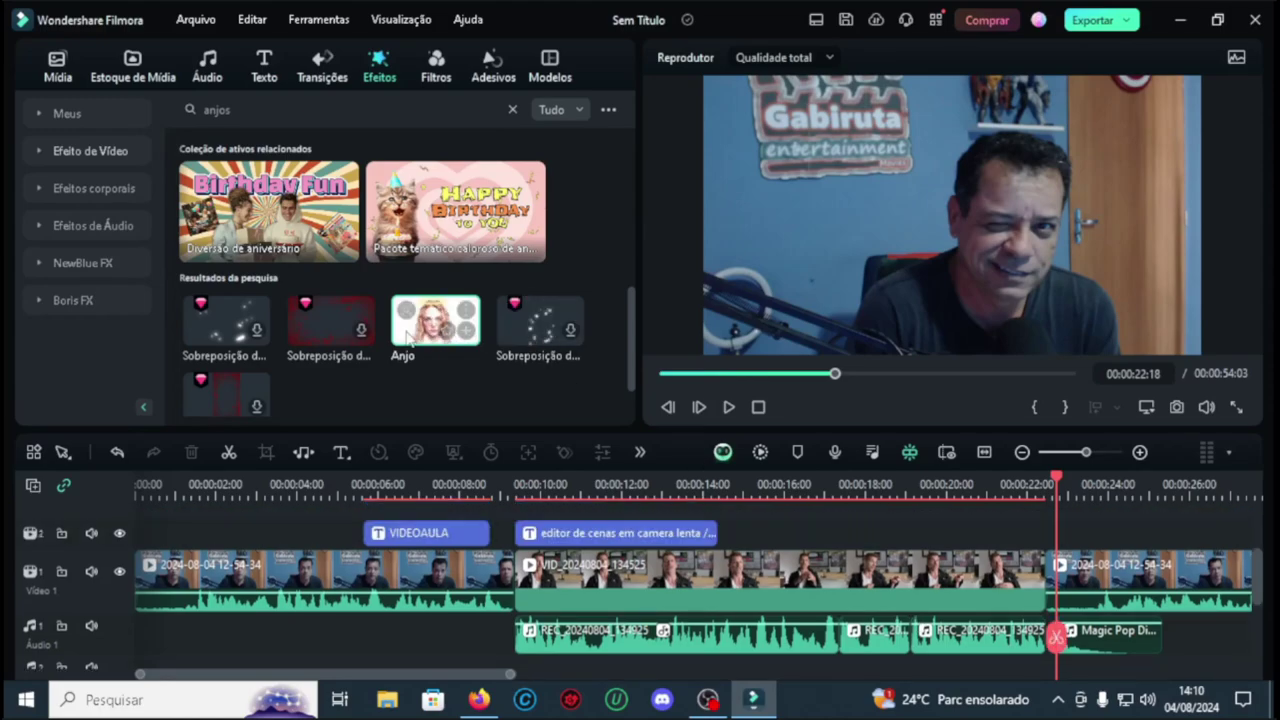
pyautogui.moveTo(409, 342); pyautogui.dragTo(1050, 532)
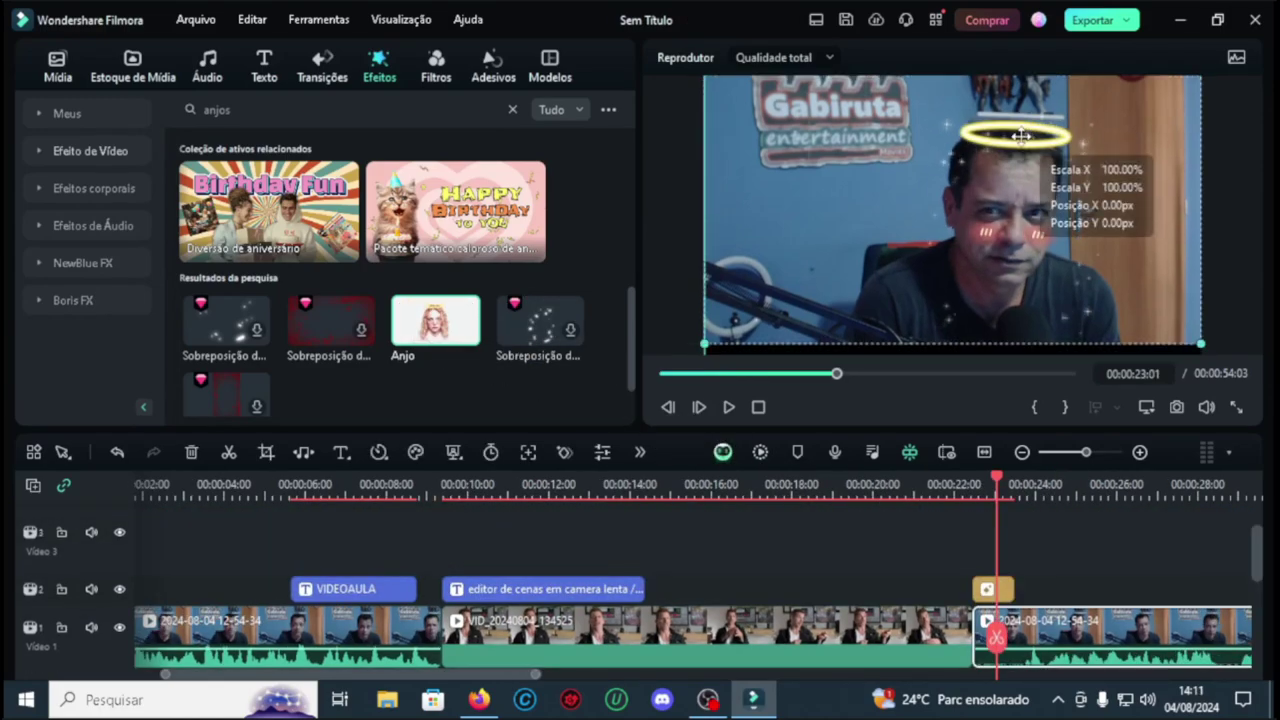
pyautogui.click(900, 484)
pyautogui.click(729, 407)
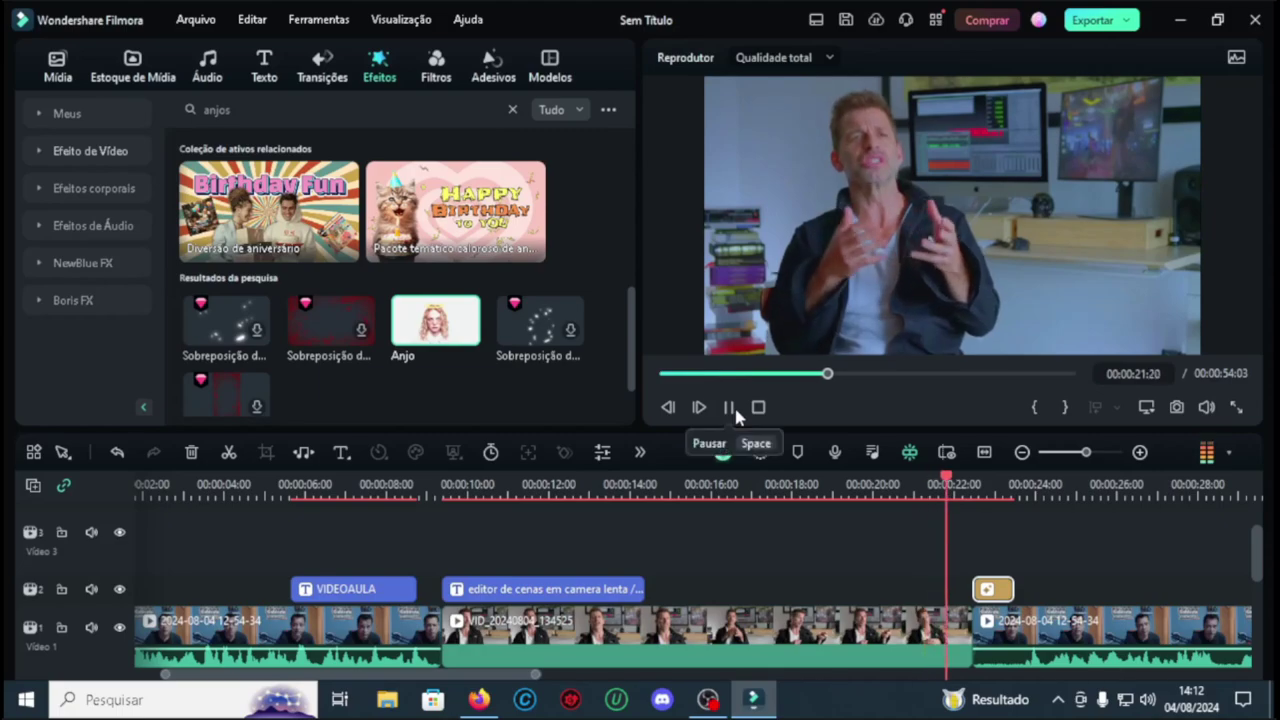
pyautogui.click(729, 407)
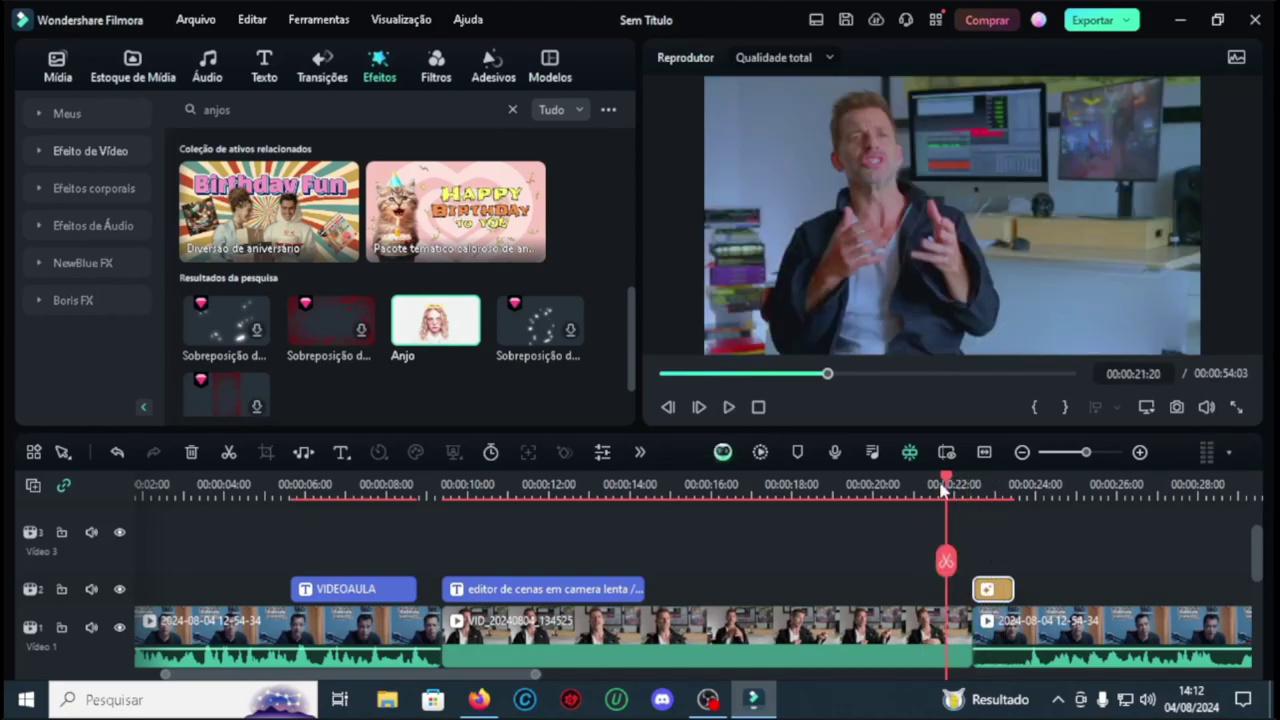
pyautogui.moveTo(870, 480); pyautogui.dragTo(697, 500)
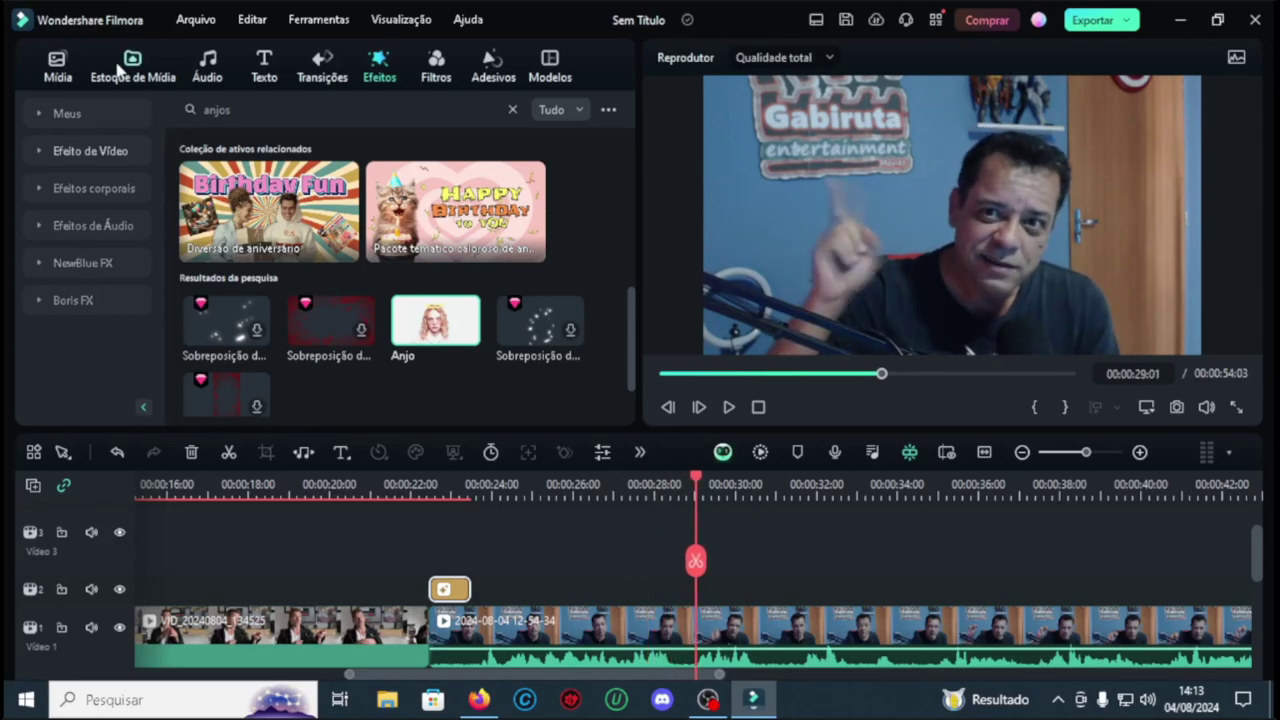
# Step: Scale the Subscribe sticker to 50% and move it toward the upper left
pyautogui.click(503, 80)
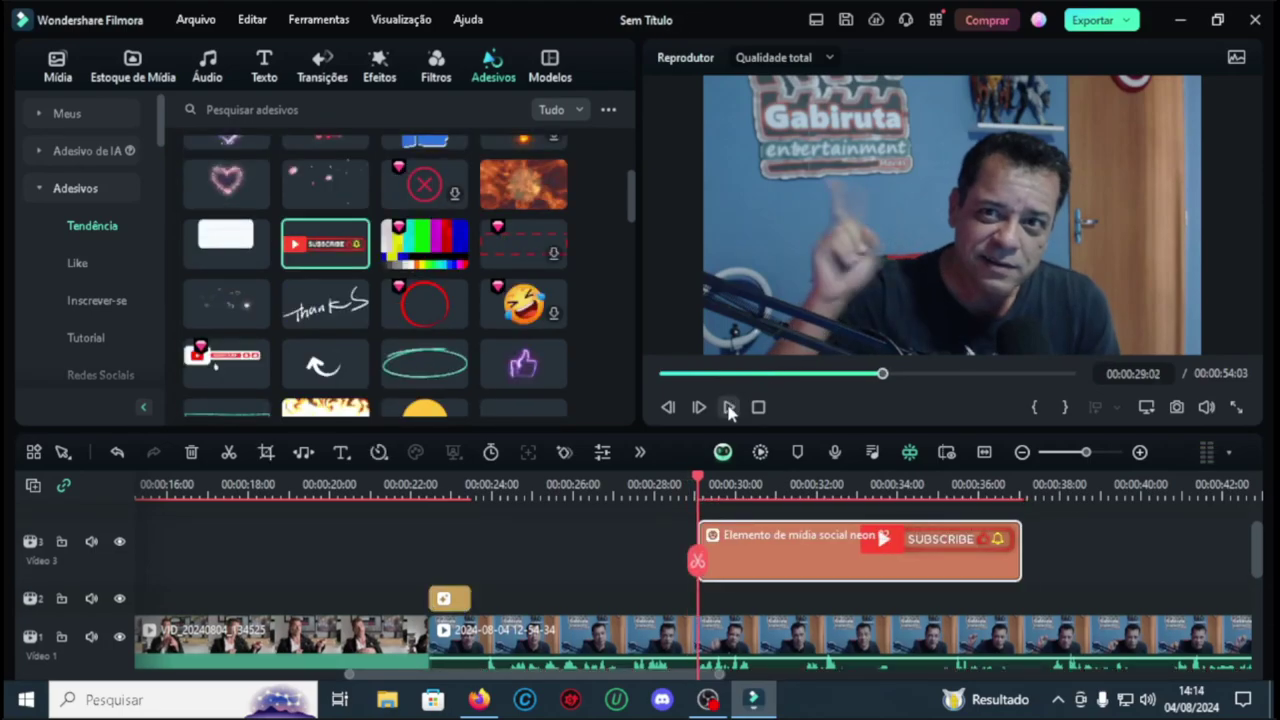
pyautogui.click(729, 409)
pyautogui.moveTo(1112, 262); pyautogui.dragTo(1025, 232)
pyautogui.moveTo(830, 215); pyautogui.dragTo(782, 220)
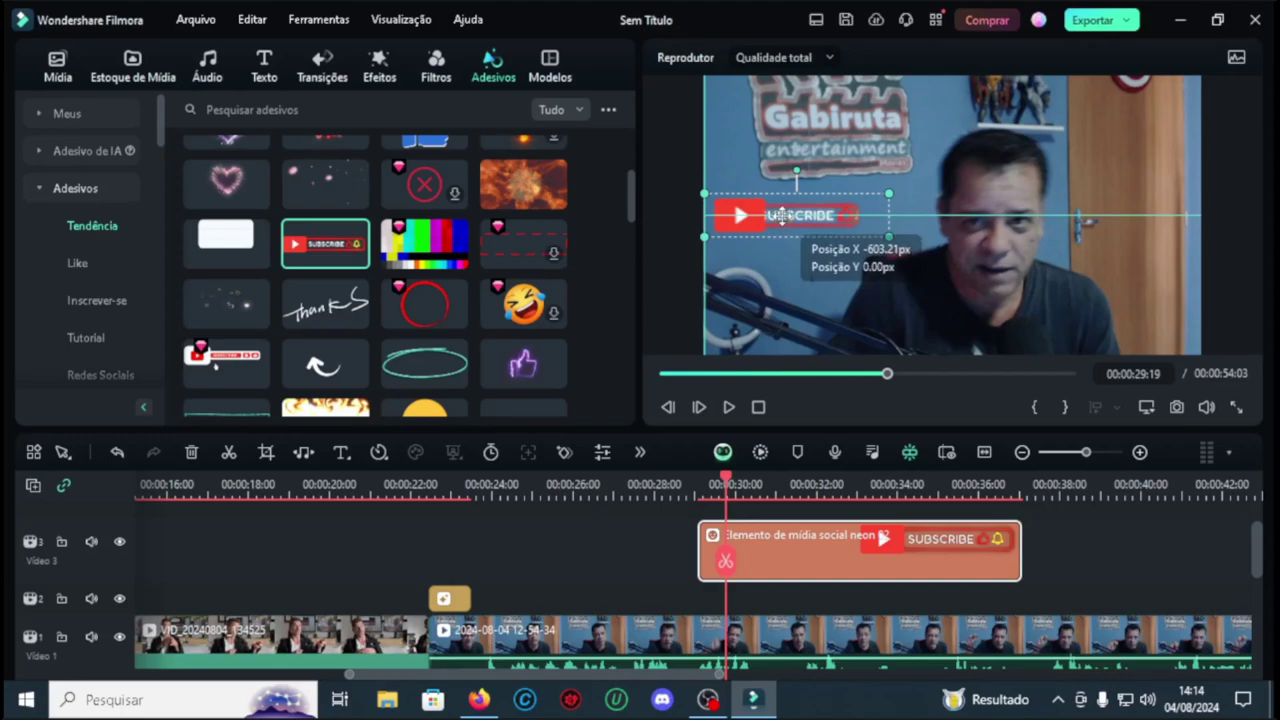
# Step: Replay from just before the Subscribe sticker to check its timing around 30–31 seconds
pyautogui.click(682, 485)
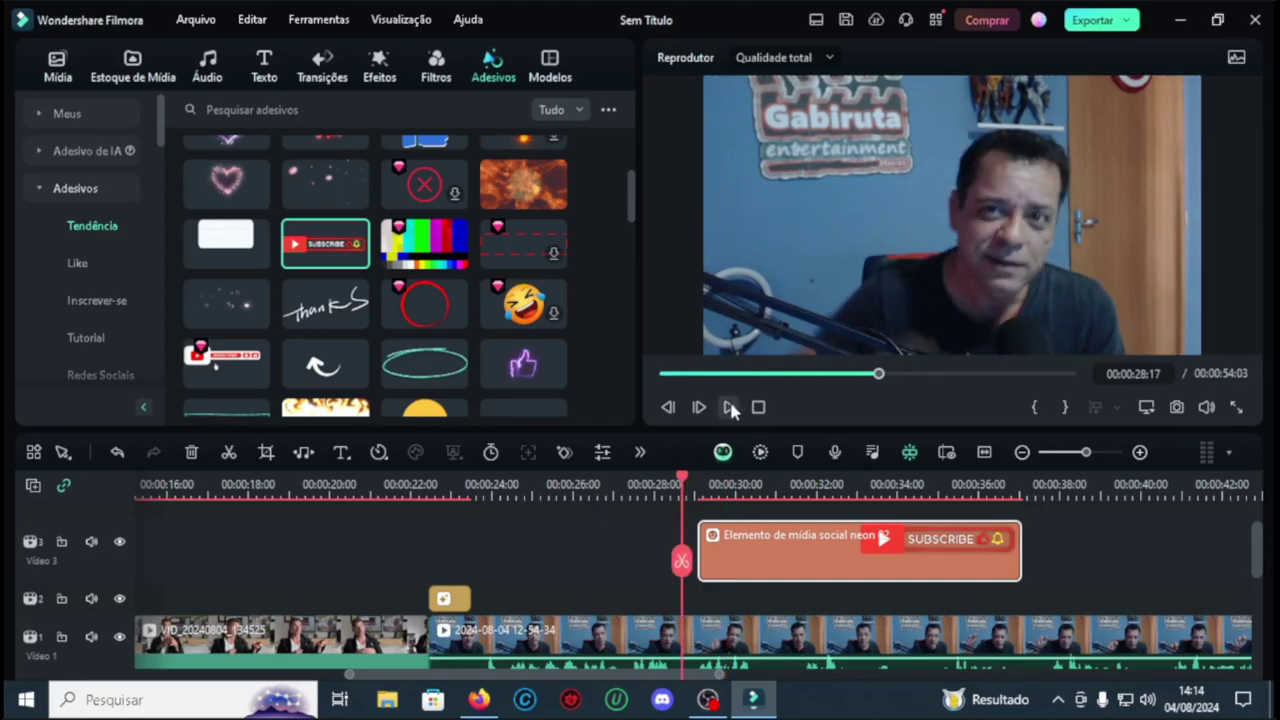
pyautogui.click(729, 407)
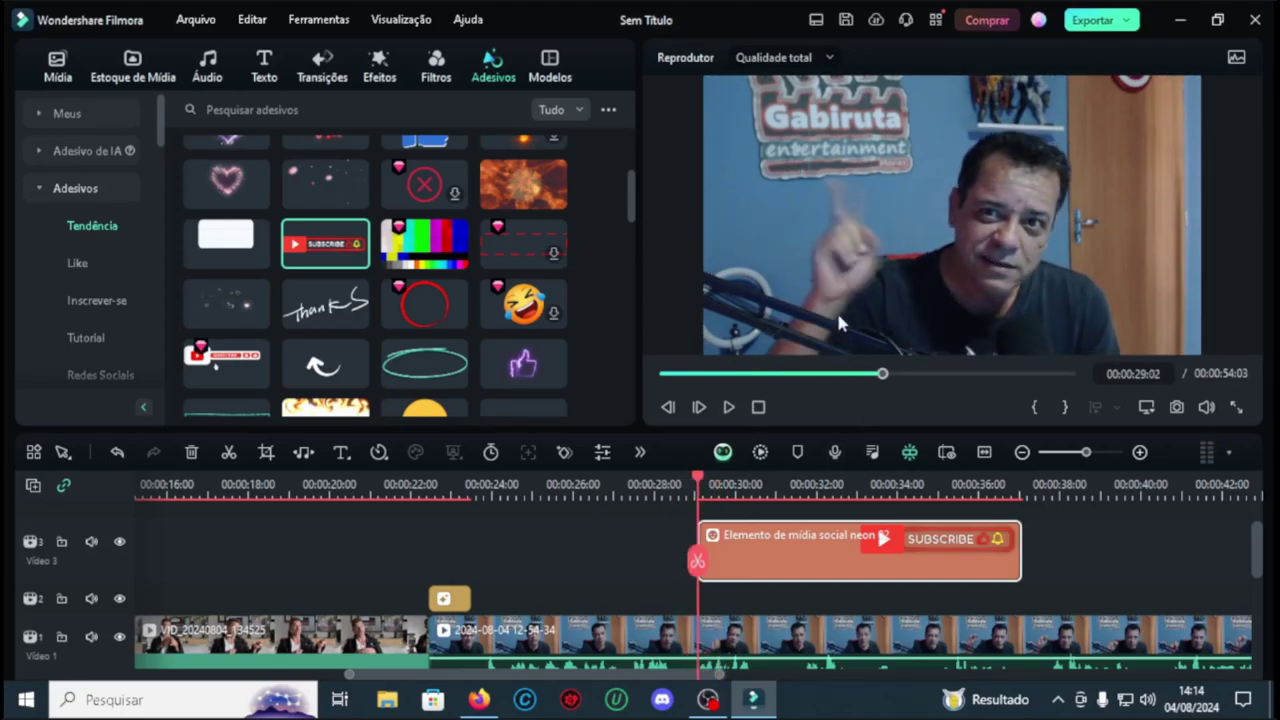
pyautogui.click(728, 406)
pyautogui.click(728, 406)
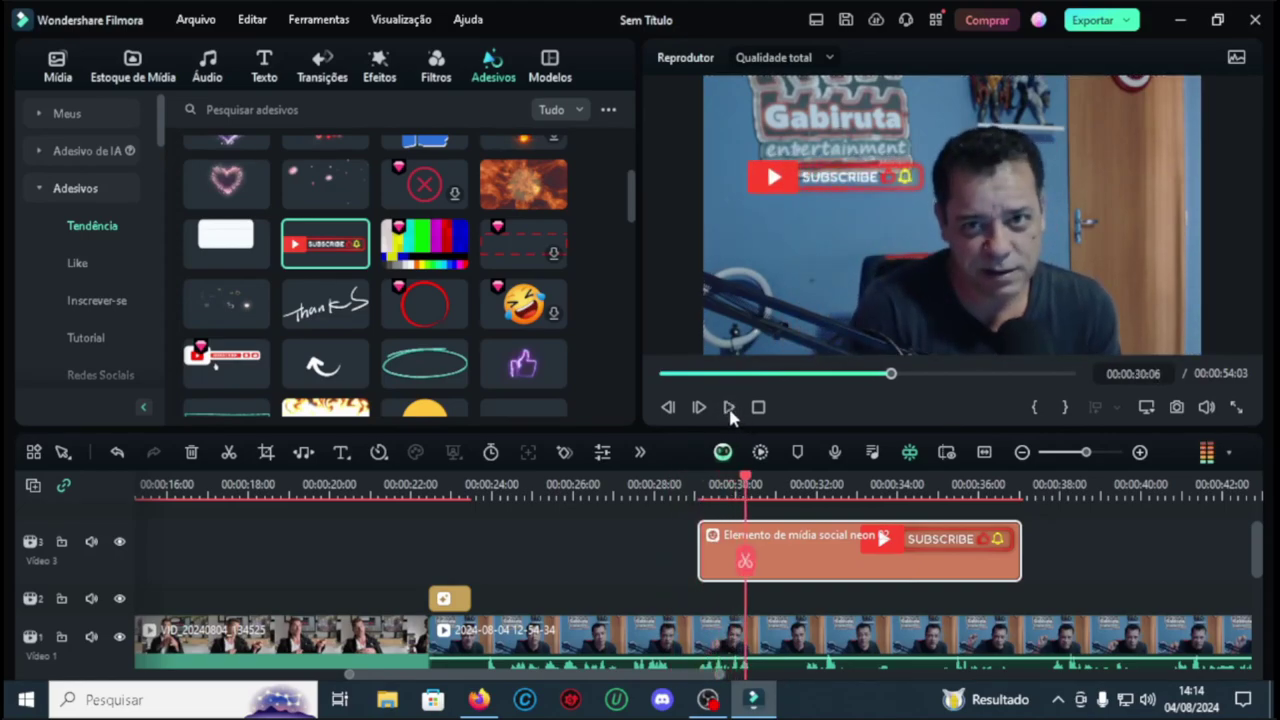
pyautogui.click(728, 406)
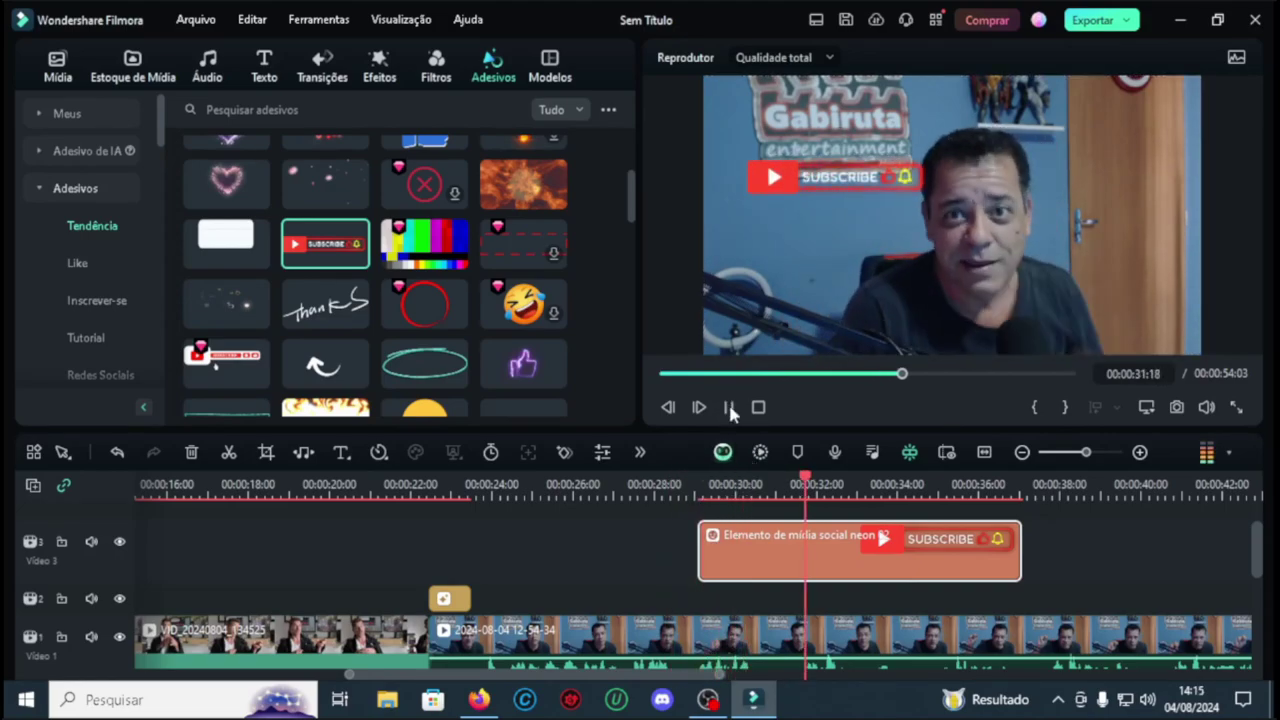
pyautogui.click(740, 483)
pyautogui.click(728, 406)
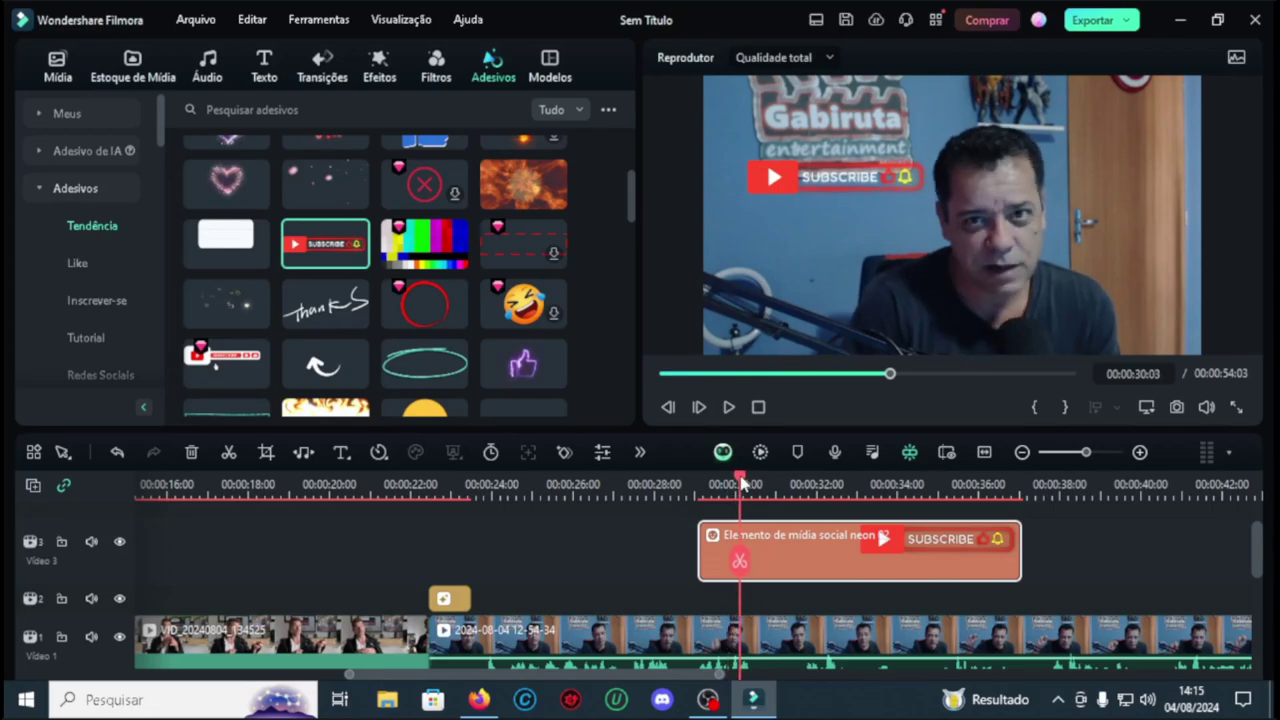
pyautogui.click(728, 406)
pyautogui.scroll(-5, 430, 328)
pyautogui.scroll(3, 424, 315)
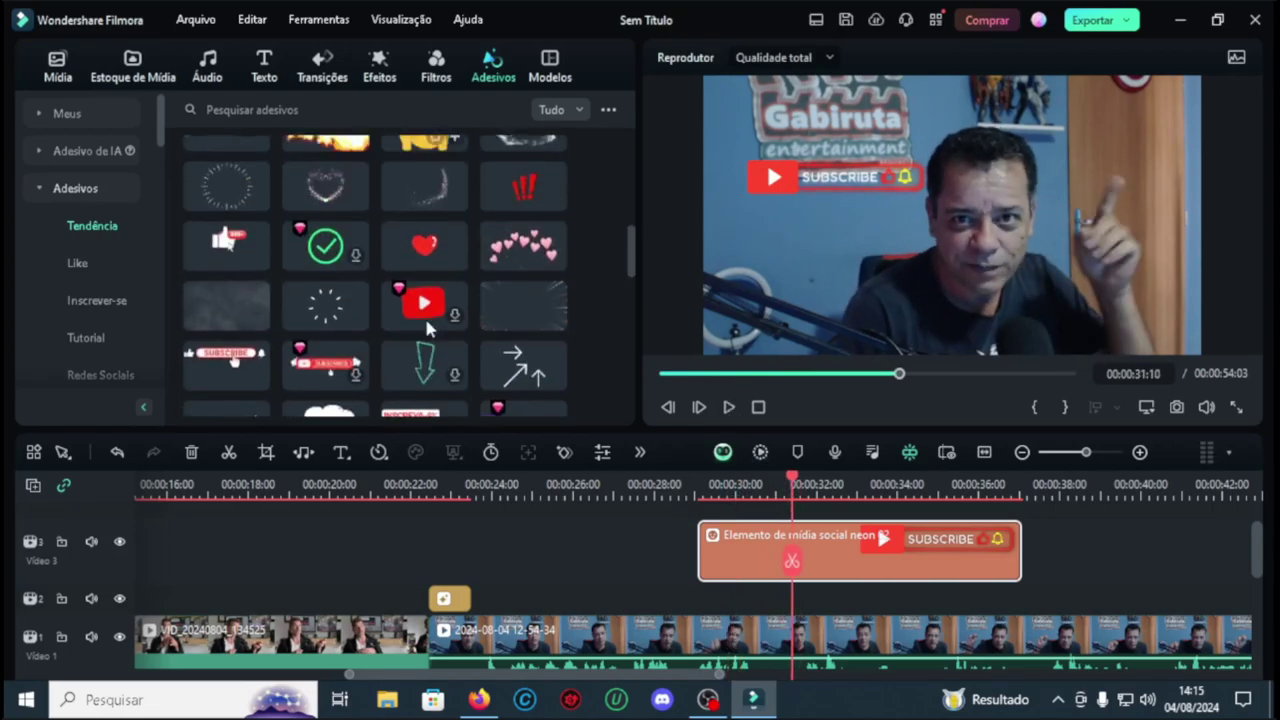
# Step: Add the purple neon thumbs-up sticker near 31 seconds, start it slightly earlier, and position it top-right
pyautogui.moveTo(523, 218); pyautogui.dragTo(786, 523)
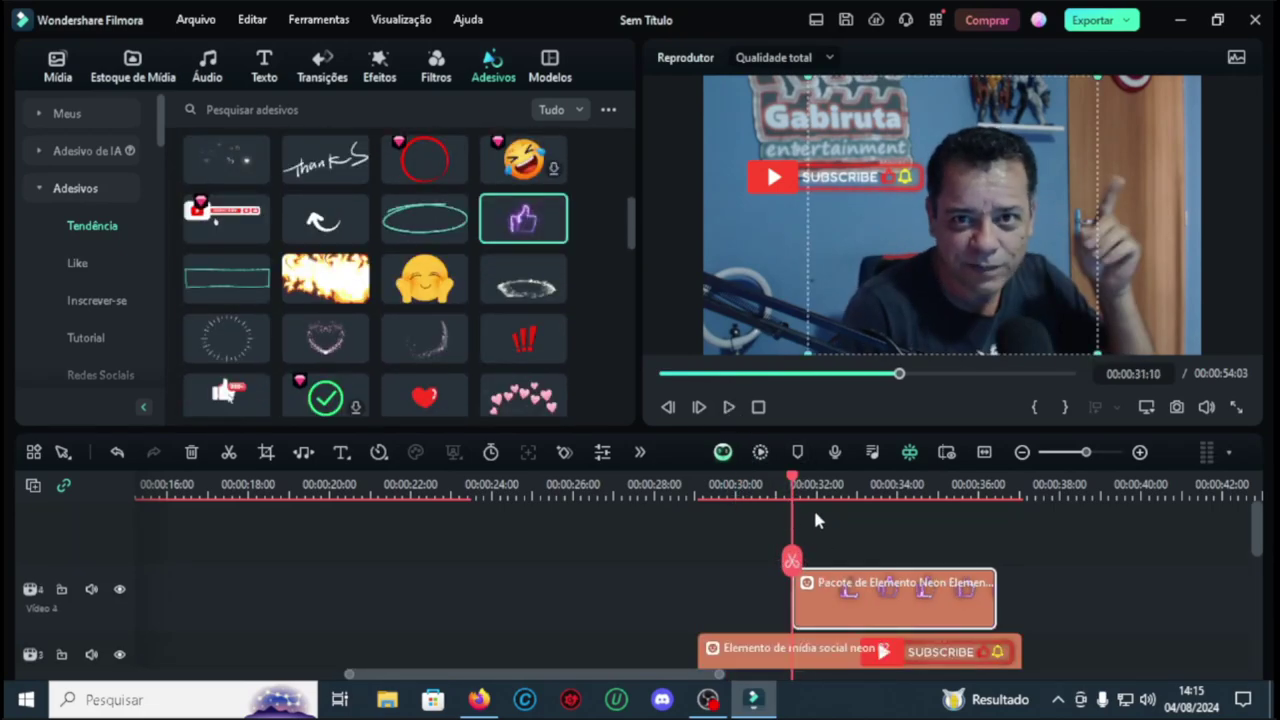
pyautogui.click(728, 406)
pyautogui.click(728, 406)
pyautogui.moveTo(870, 320); pyautogui.dragTo(1082, 222)
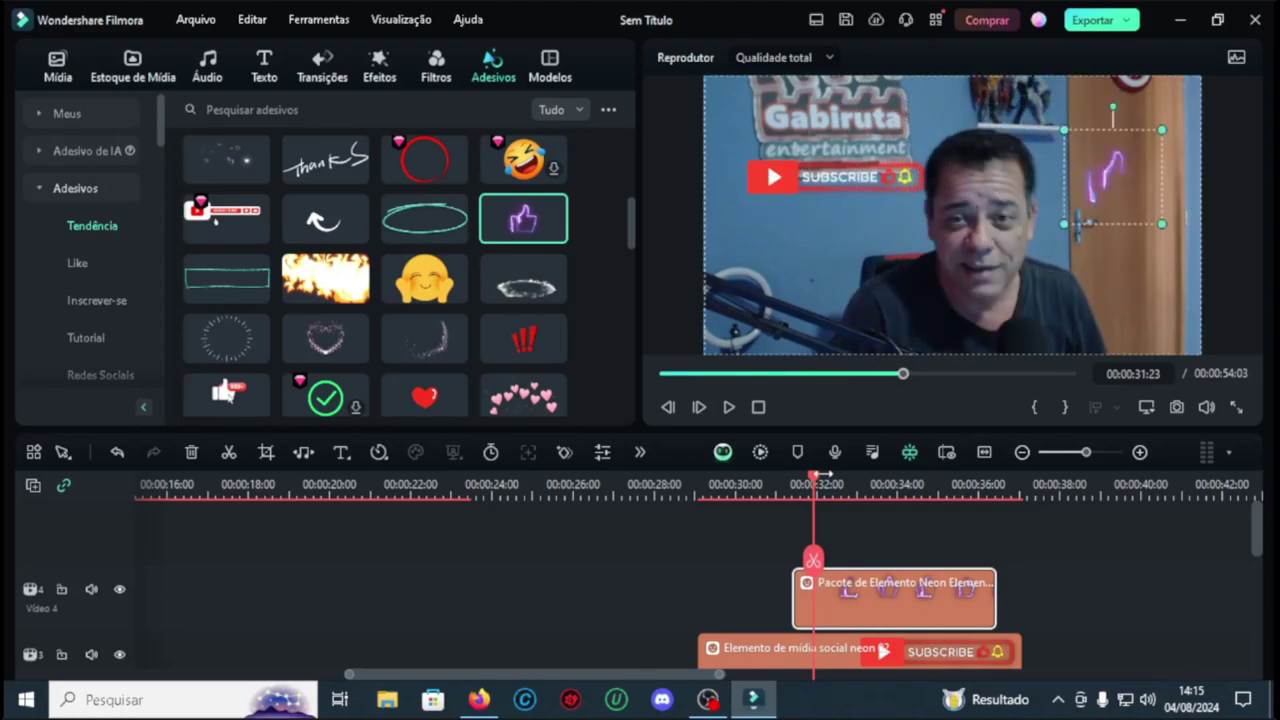
pyautogui.moveTo(815, 484); pyautogui.dragTo(784, 484)
pyautogui.moveTo(816, 606); pyautogui.dragTo(806, 614)
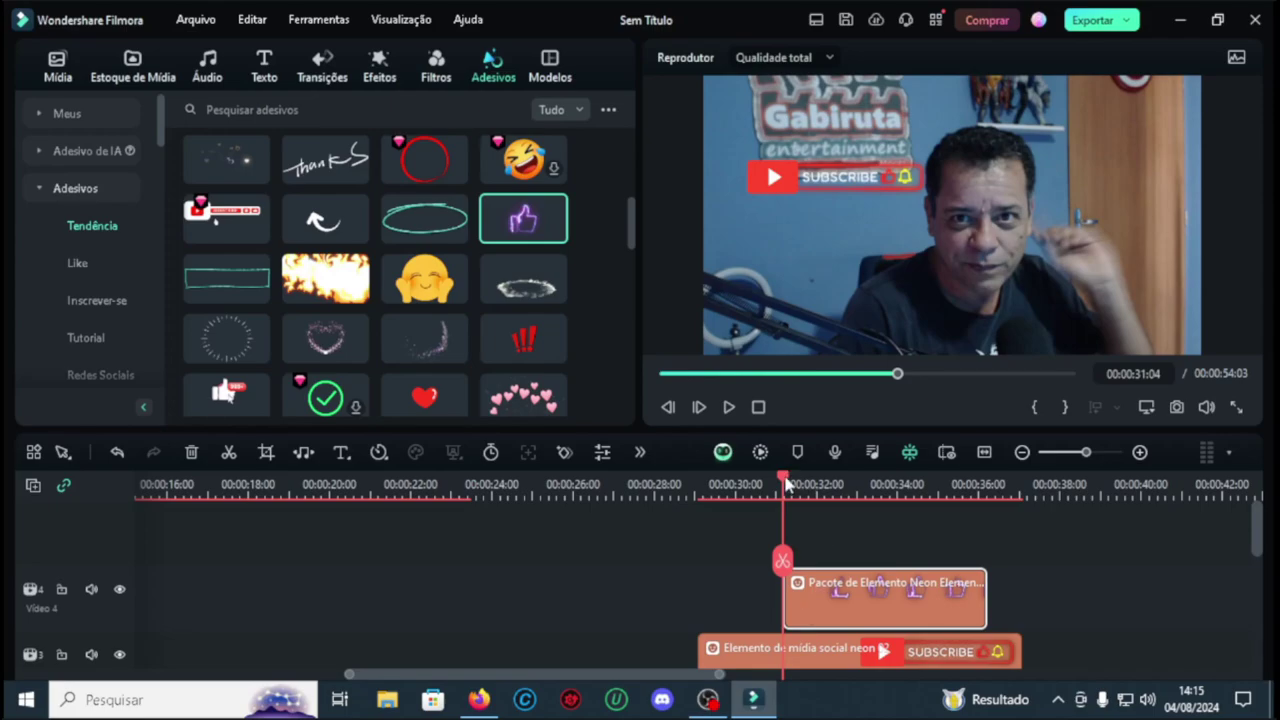
pyautogui.moveTo(786, 484); pyautogui.dragTo(865, 485)
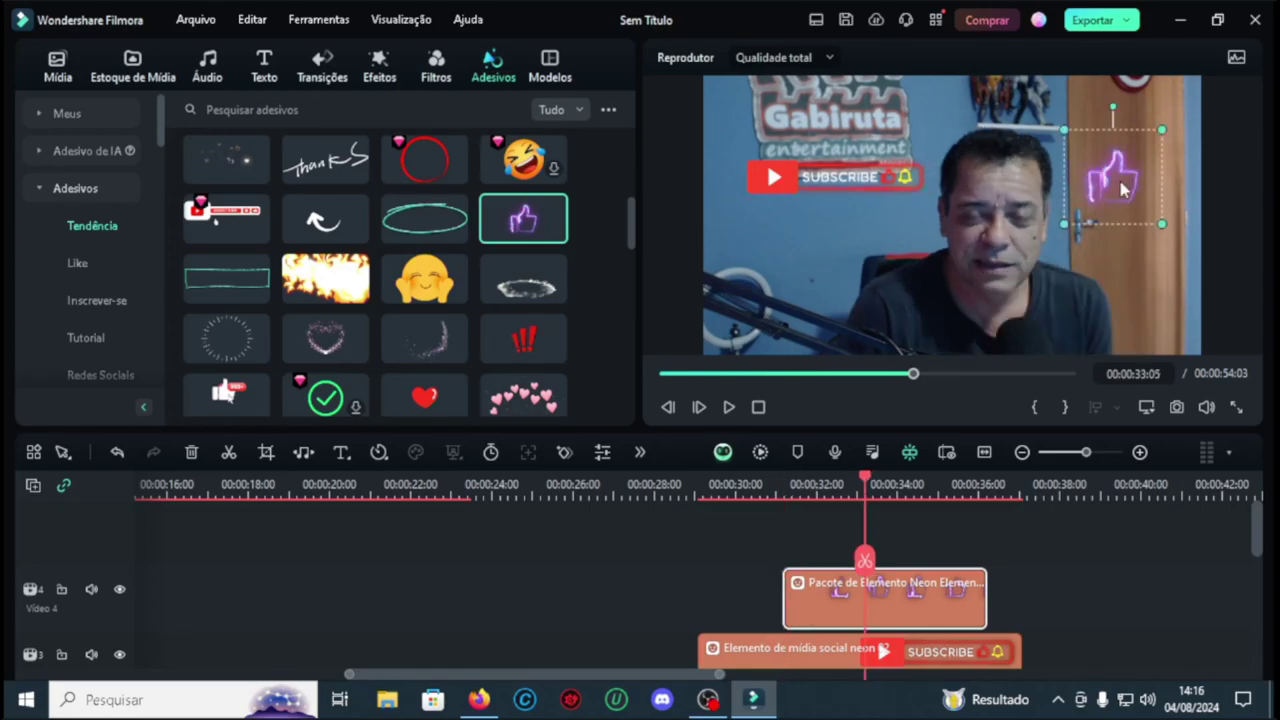
pyautogui.moveTo(1122, 188); pyautogui.dragTo(1127, 178)
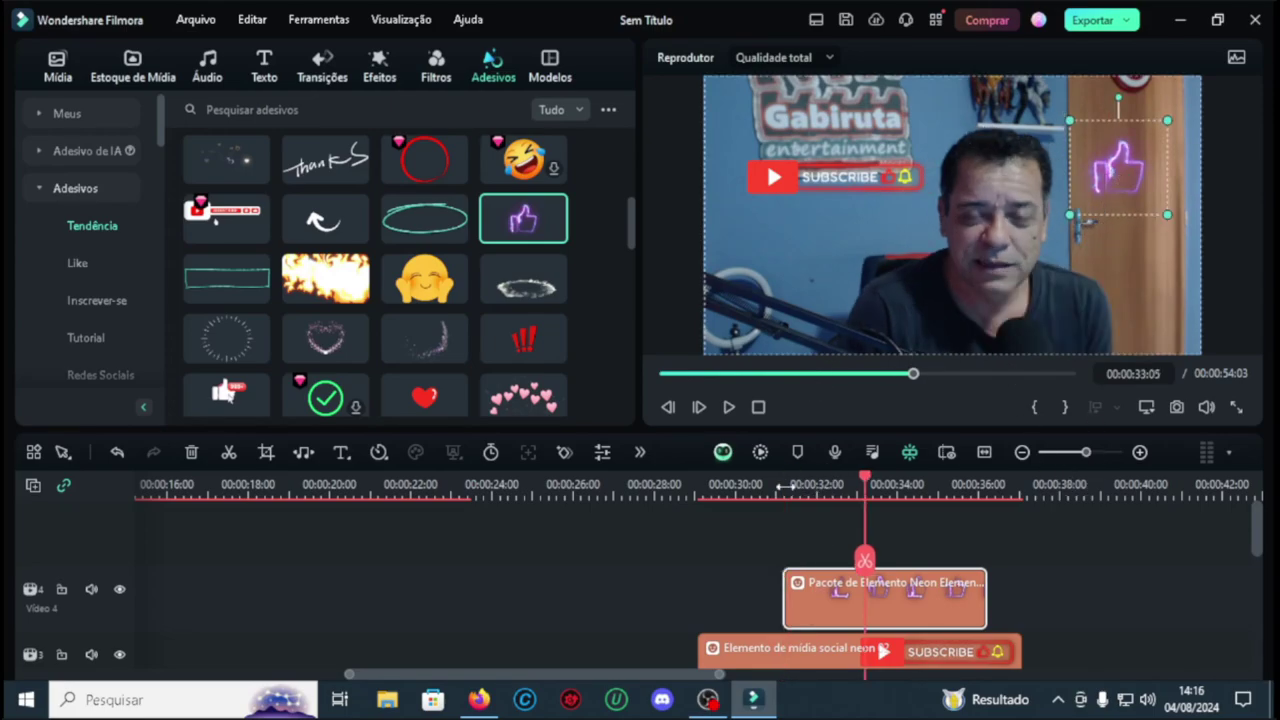
pyautogui.click(697, 484)
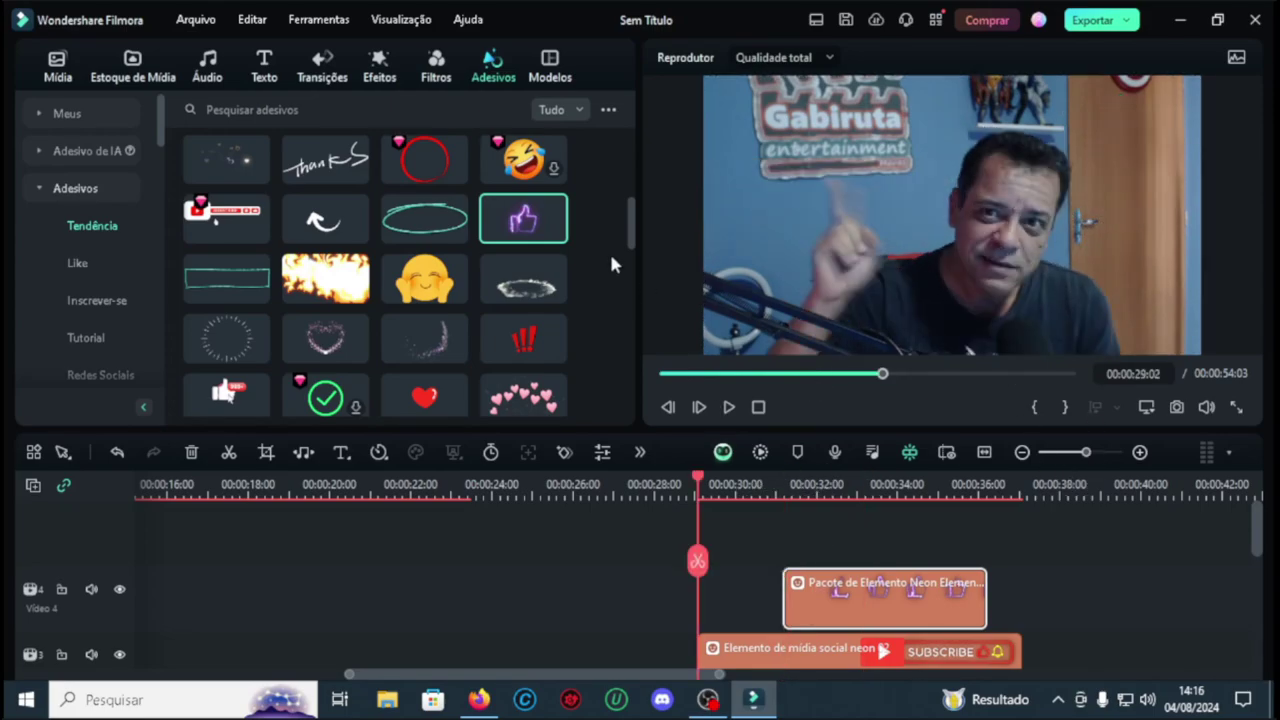
pyautogui.click(207, 68)
# Step: Search 'ding' and place Sucesso Ding 01 on Audio 2 near 30 seconds
pyautogui.write('ding')
pyautogui.press('Return')
pyautogui.click(309, 289)
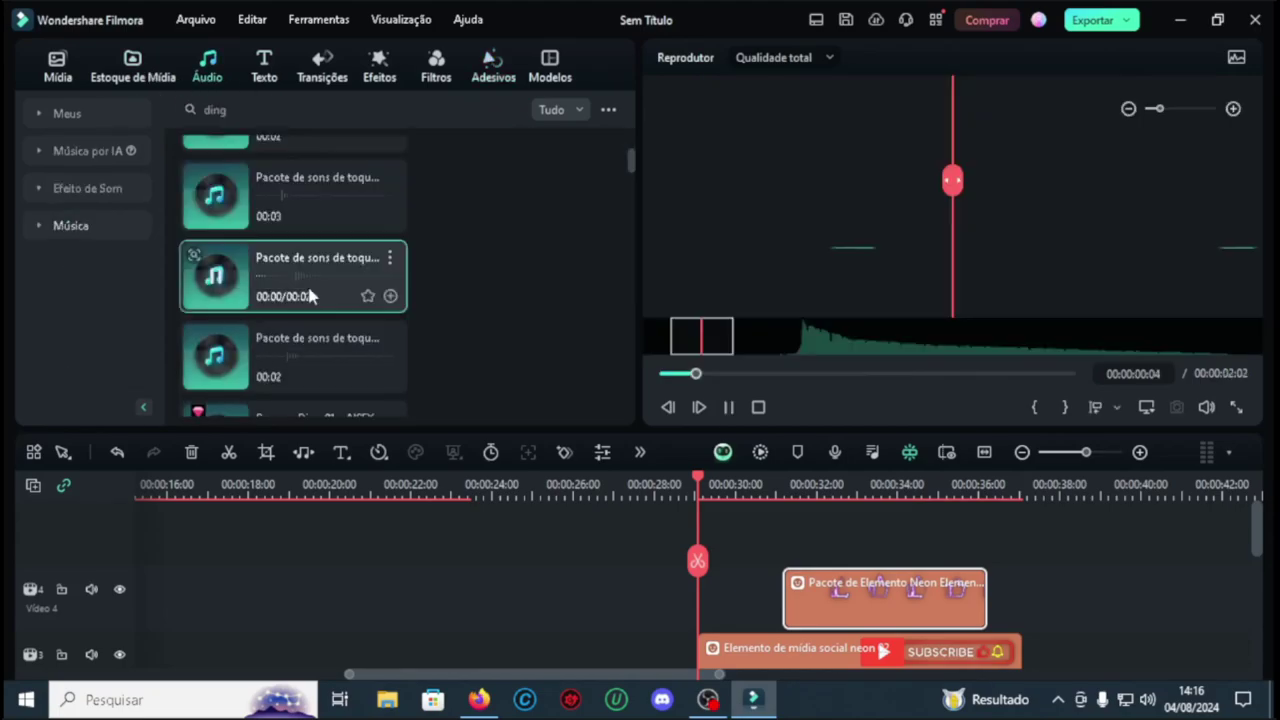
pyautogui.scroll(-1, 309, 289)
pyautogui.moveTo(300, 215); pyautogui.dragTo(731, 521)
pyautogui.click(728, 408)
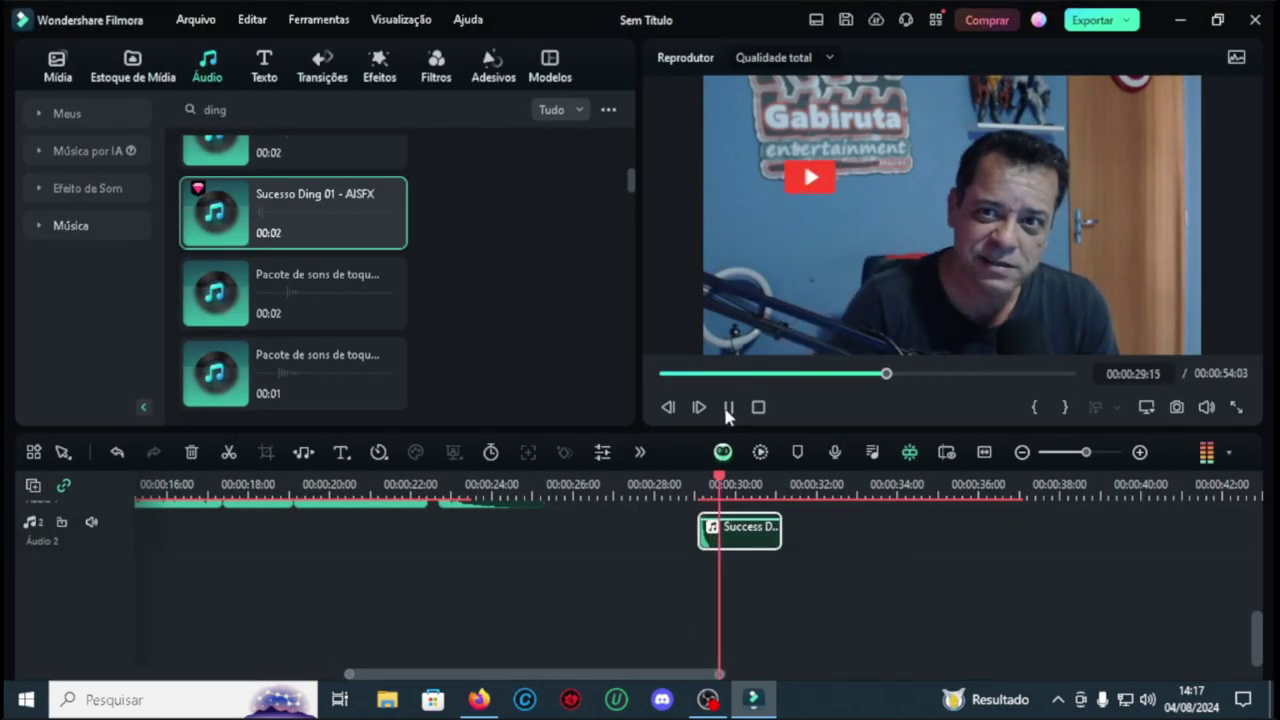
pyautogui.click(799, 483)
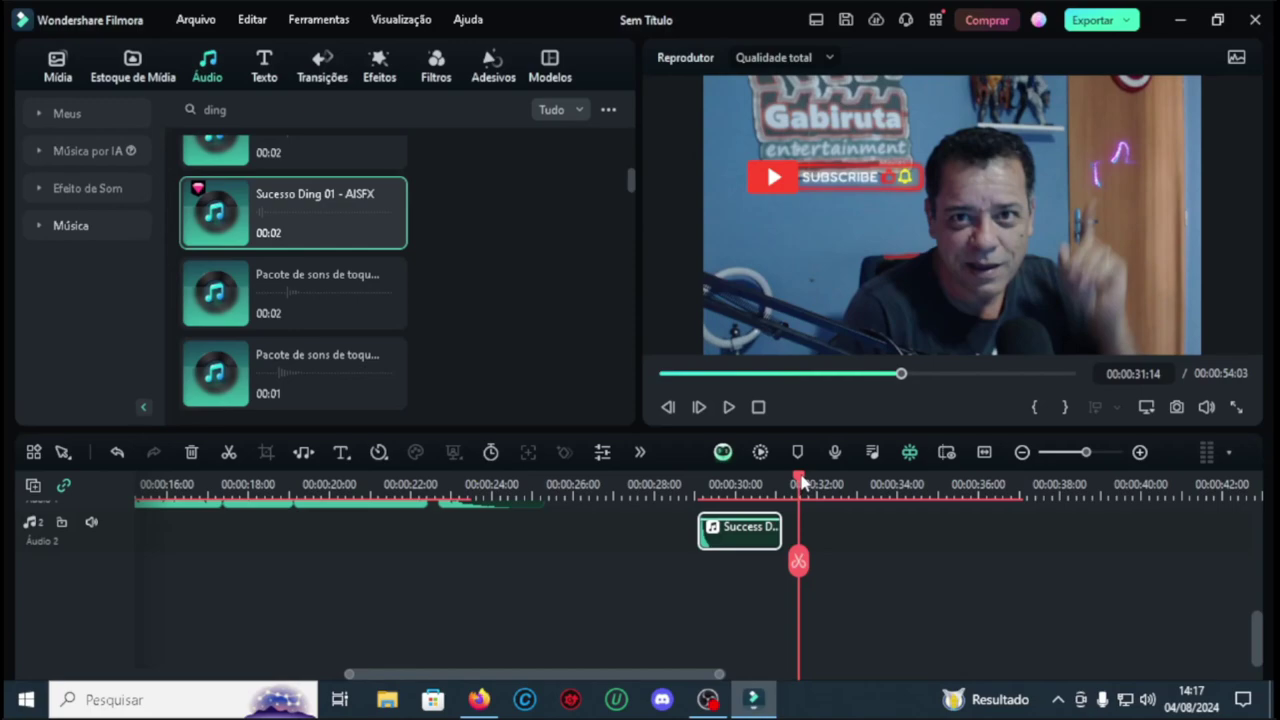
pyautogui.moveTo(799, 483); pyautogui.dragTo(783, 483)
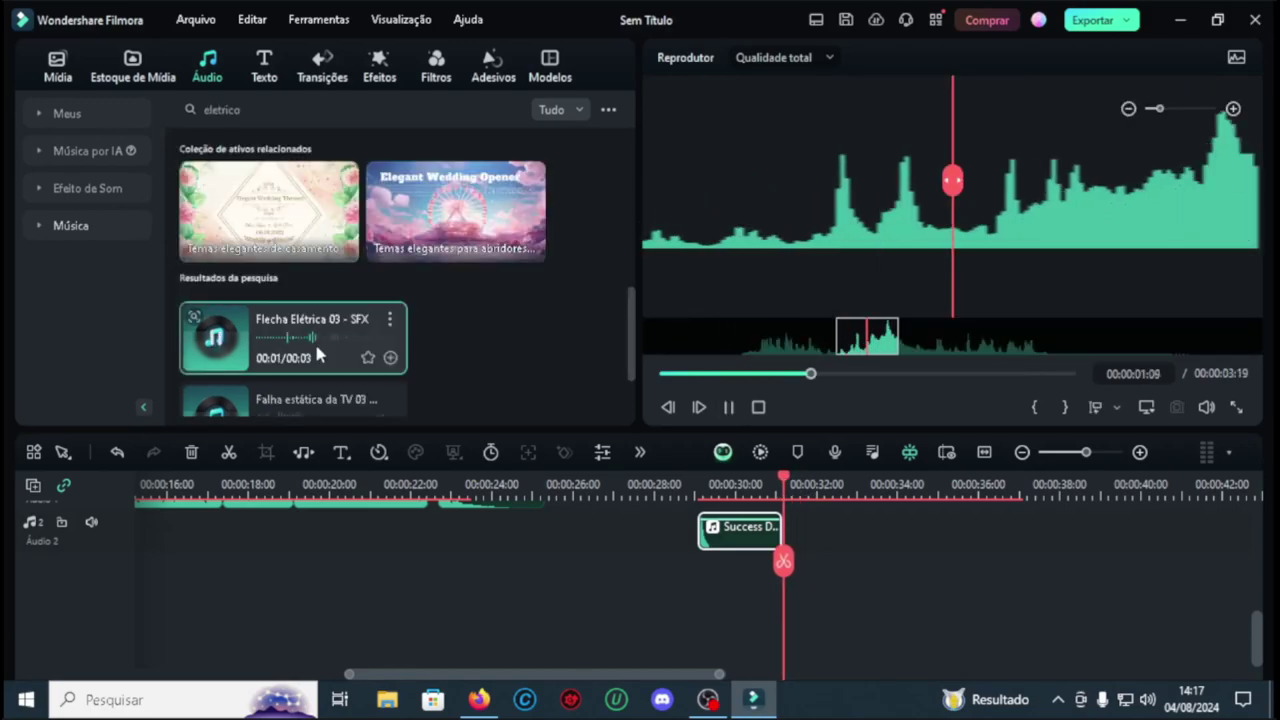
# Step: Search 'lazer' and add Lazer Buzz-Long - SFX after the ding at 00:00:31:10, then play to check
pyautogui.write('zer')
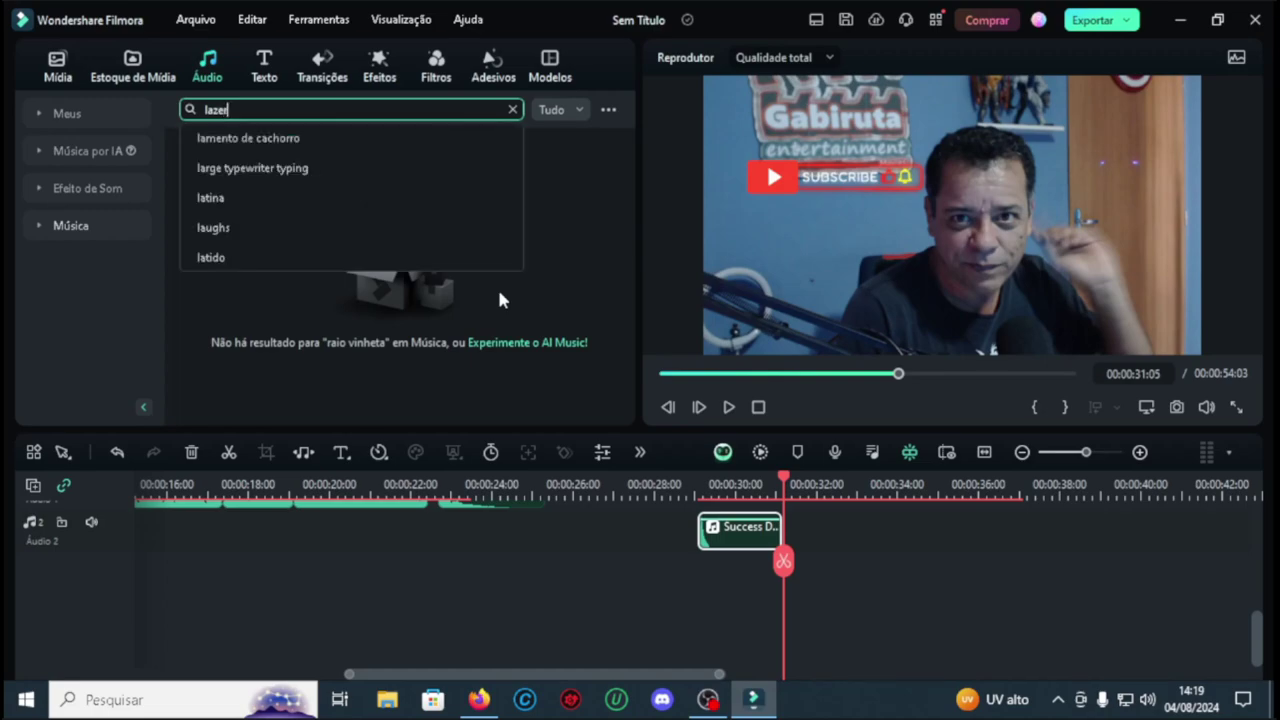
pyautogui.press('Return')
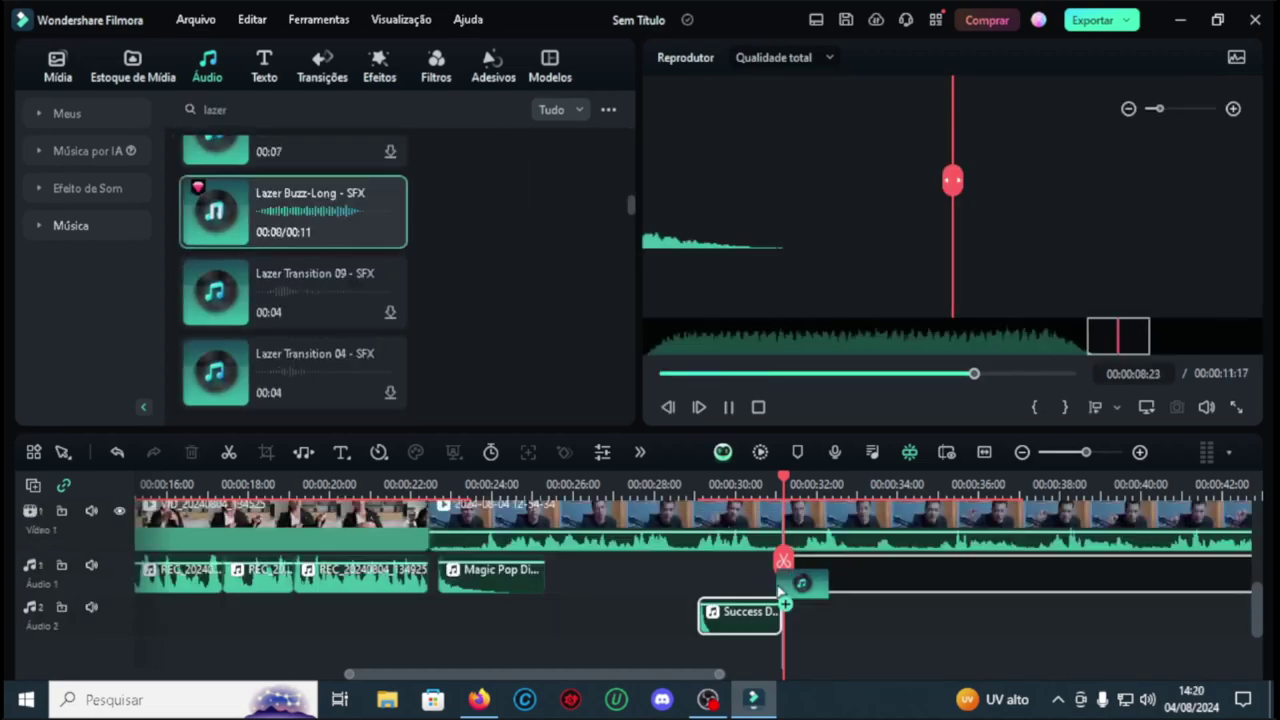
pyautogui.moveTo(782, 592); pyautogui.dragTo(795, 618)
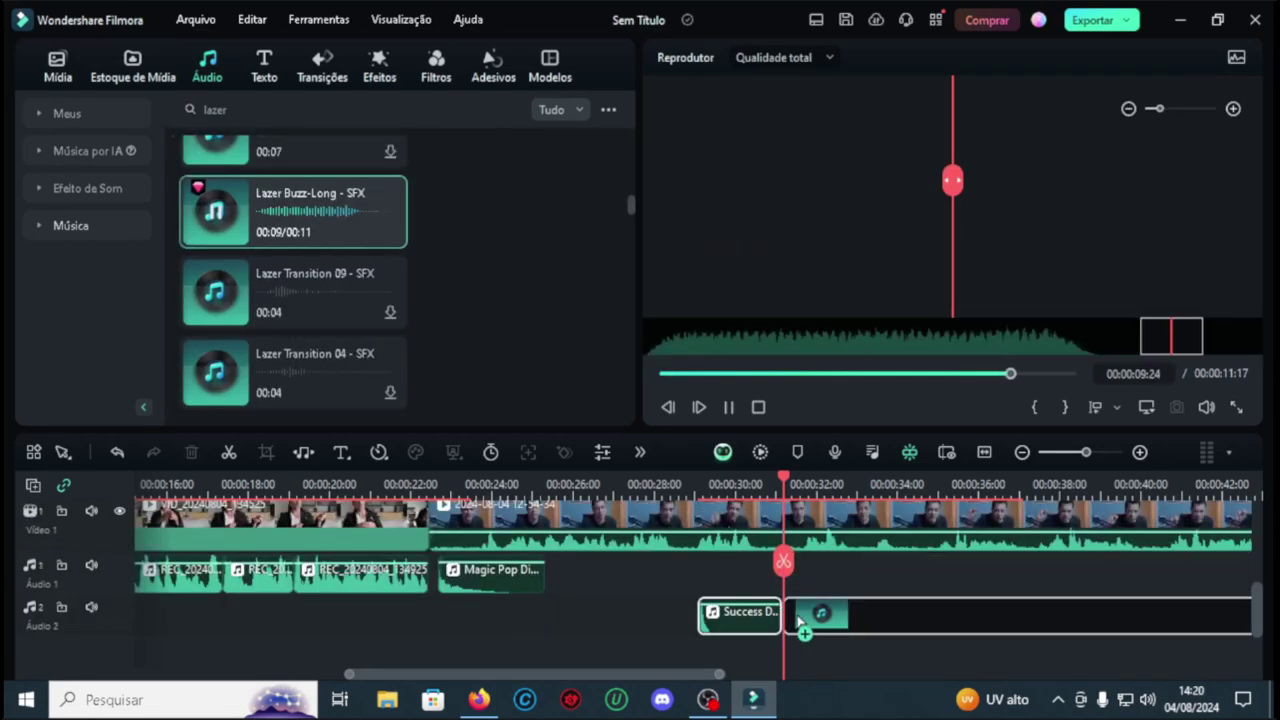
pyautogui.click(728, 405)
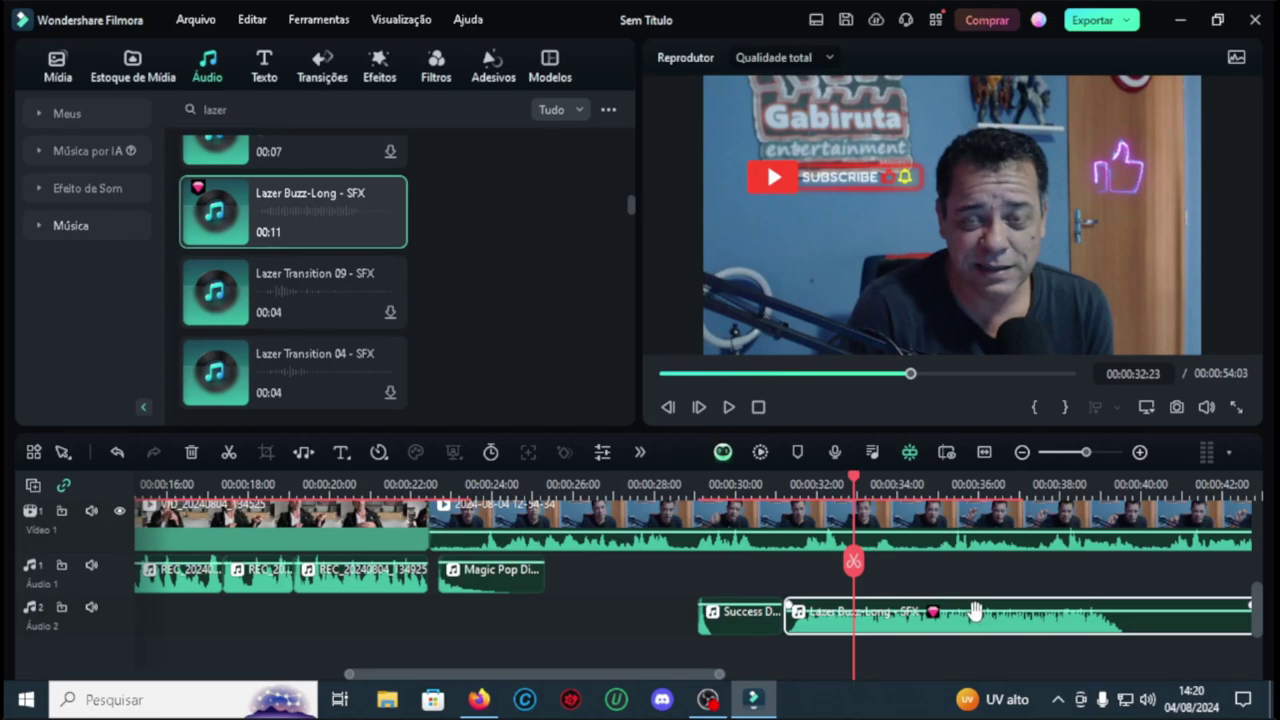
pyautogui.moveTo(853, 483); pyautogui.dragTo(766, 483)
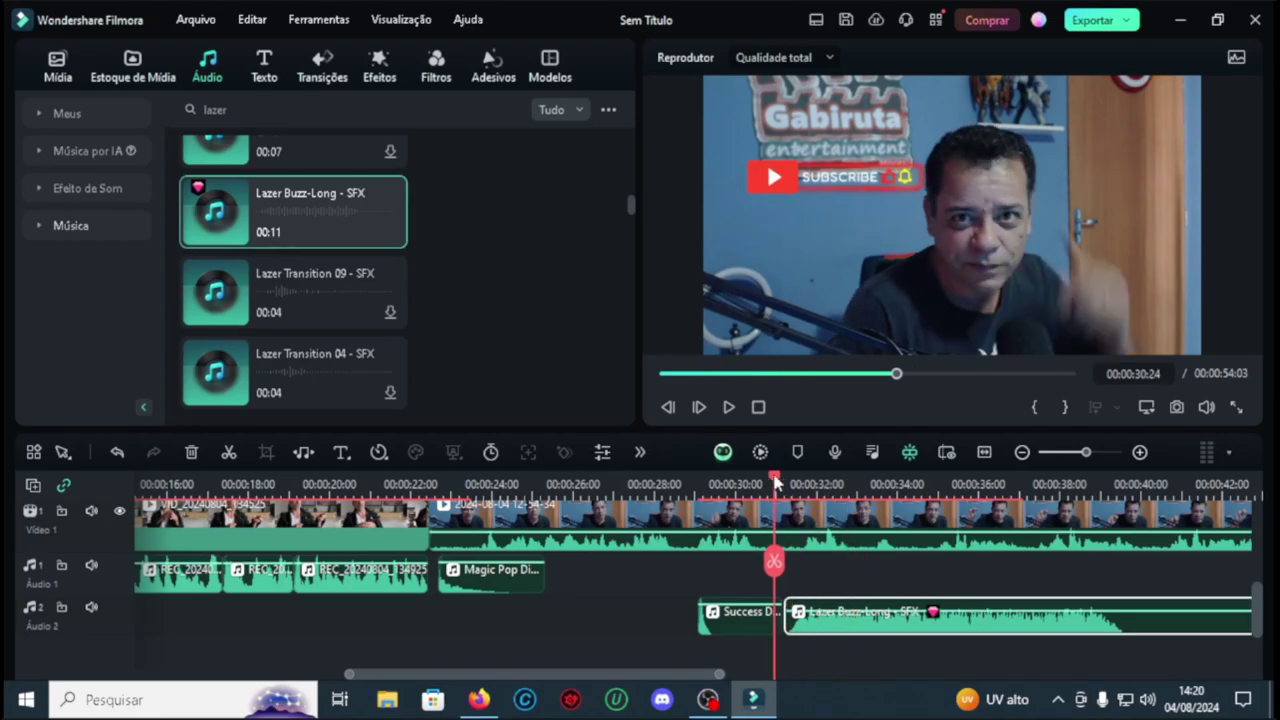
pyautogui.click(729, 407)
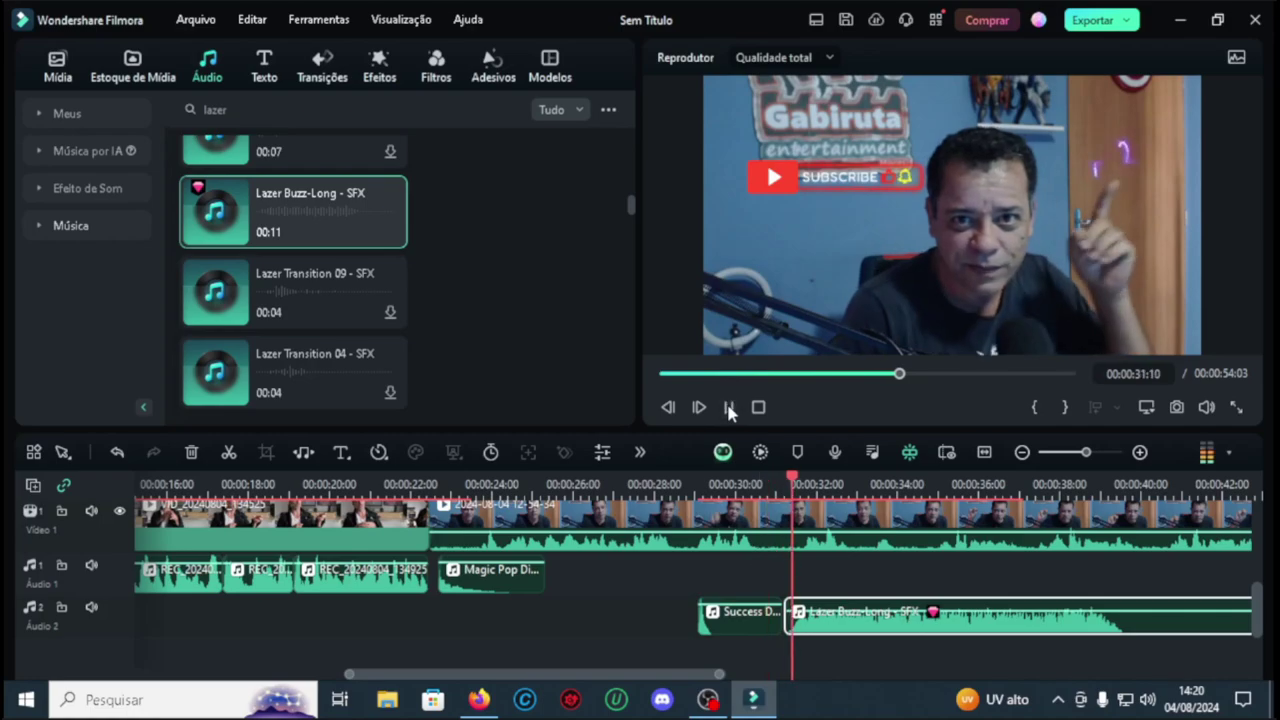
pyautogui.click(729, 407)
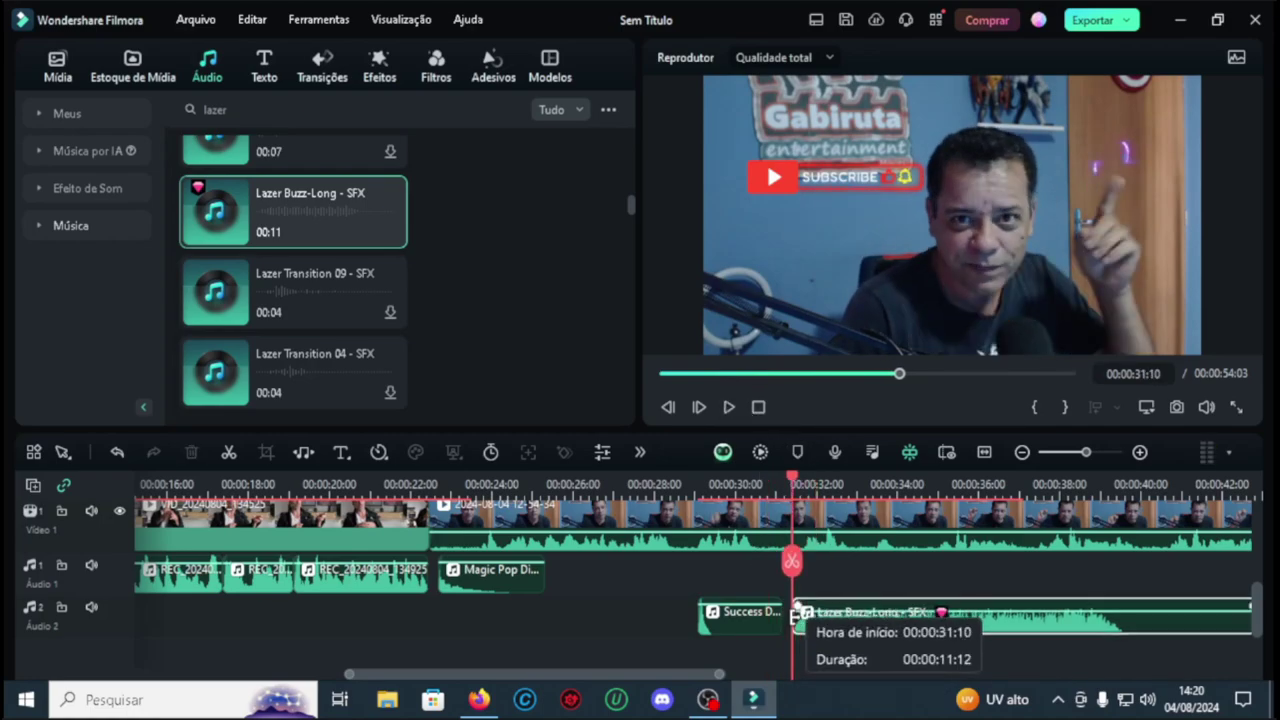
pyautogui.click(729, 407)
pyautogui.click(729, 407)
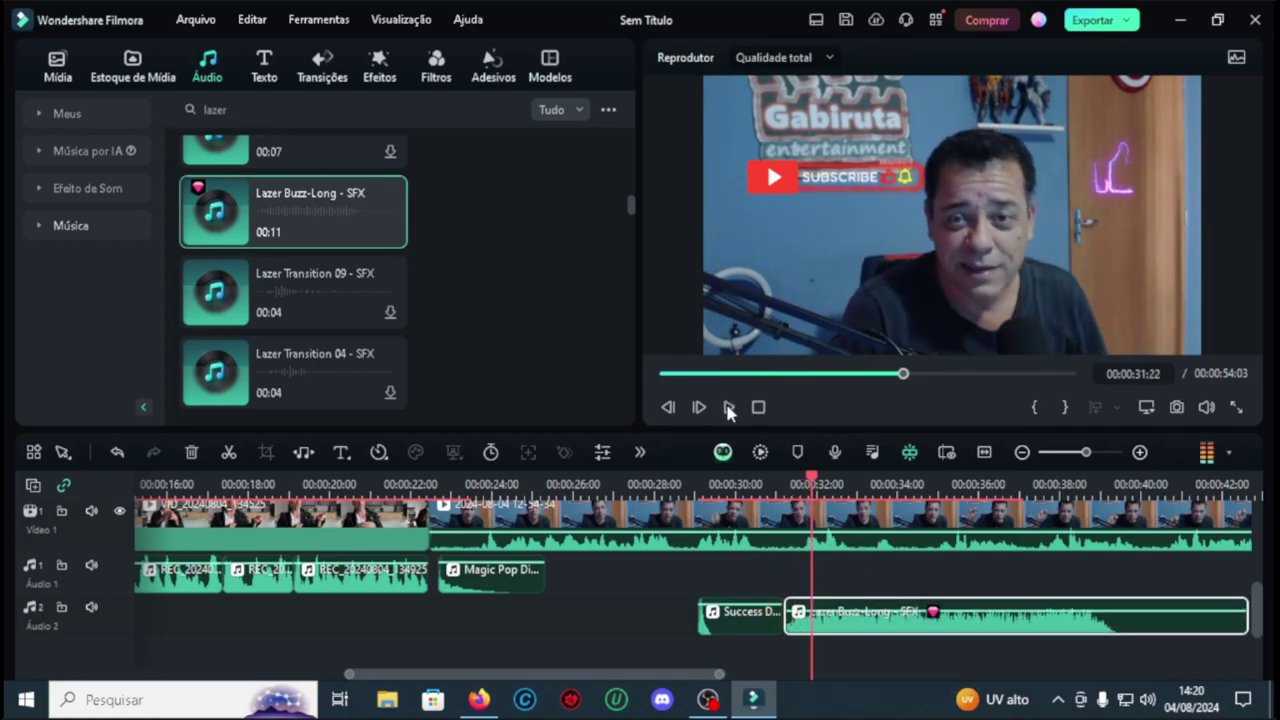
pyautogui.doubleClick(1058, 632)
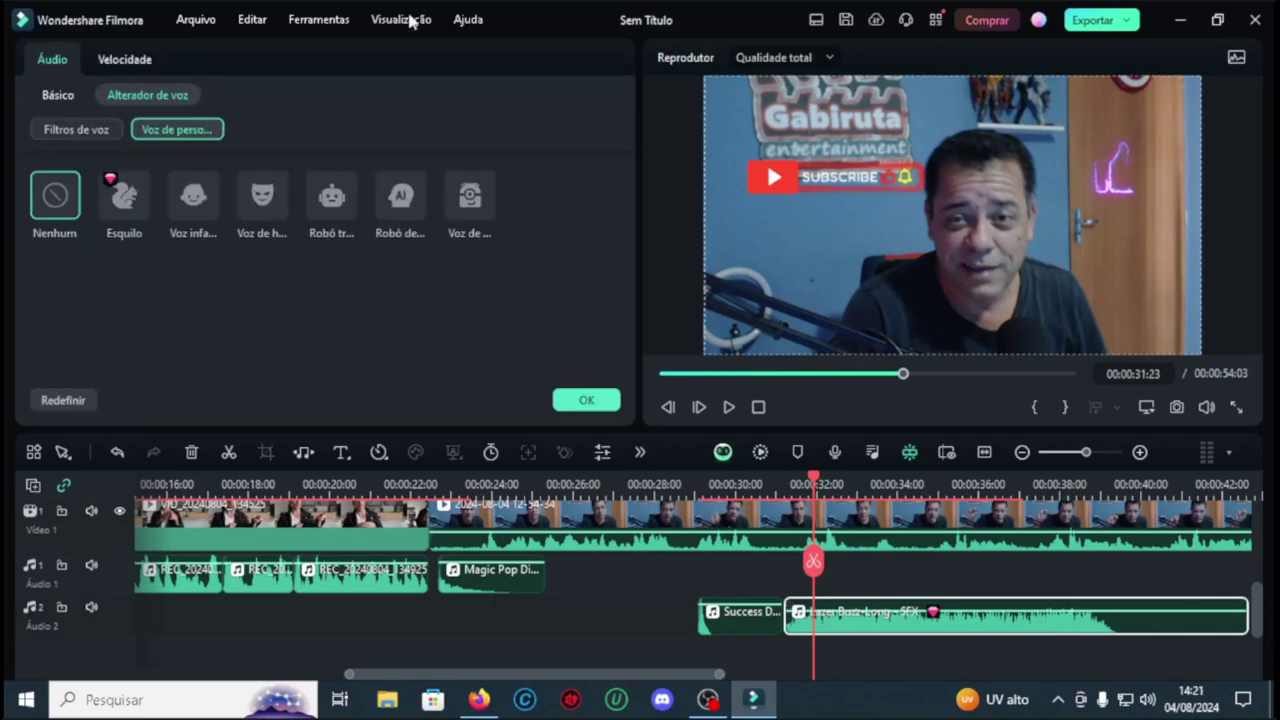
pyautogui.click(58, 95)
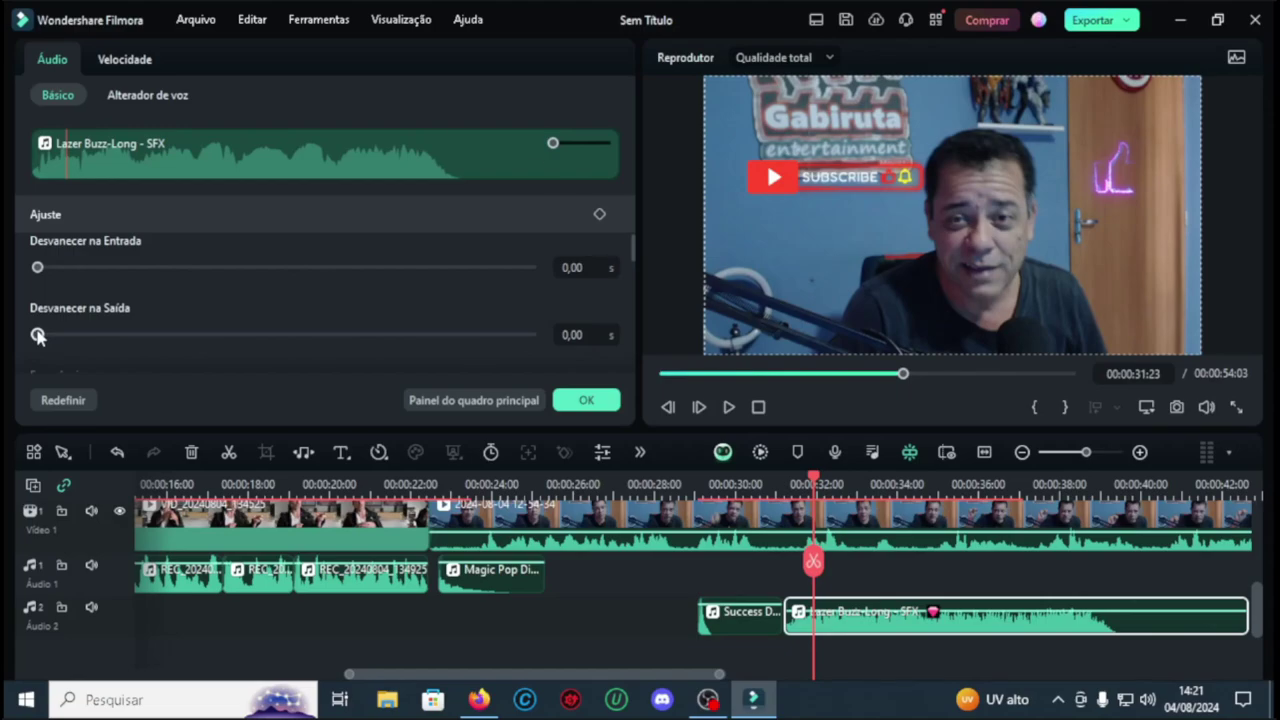
pyautogui.moveTo(38, 336); pyautogui.dragTo(530, 340)
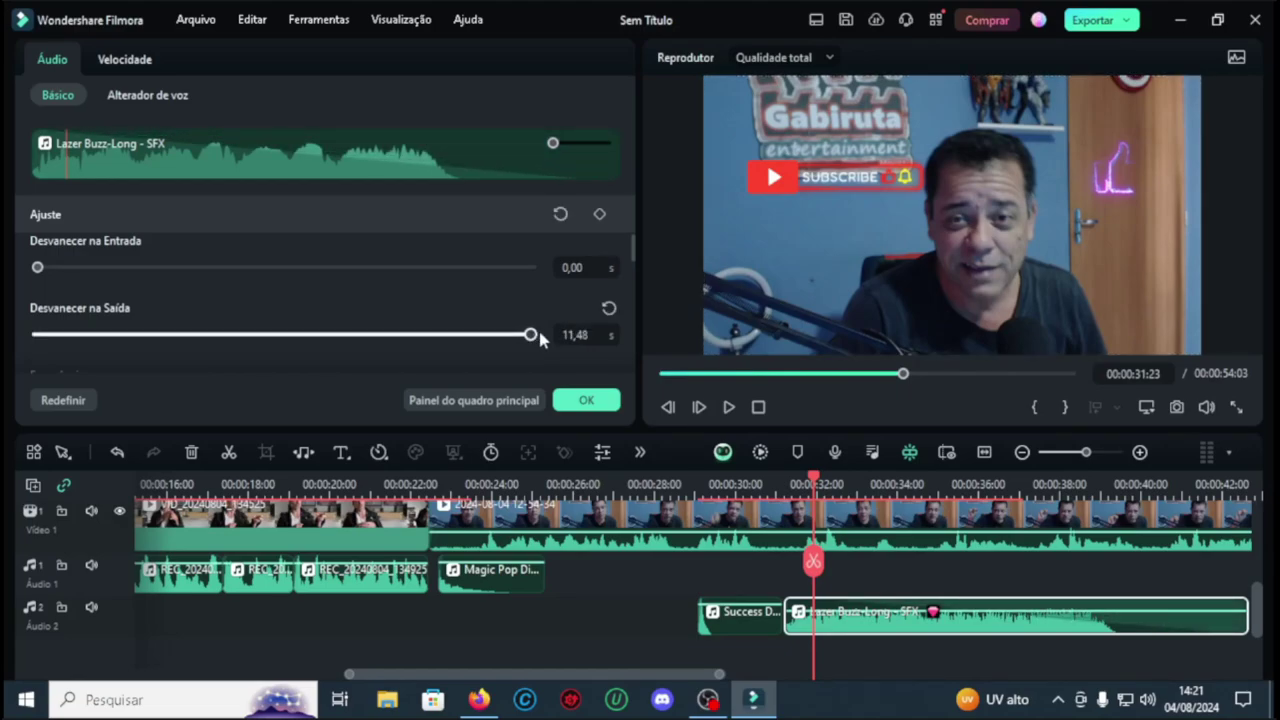
pyautogui.click(757, 484)
pyautogui.click(731, 406)
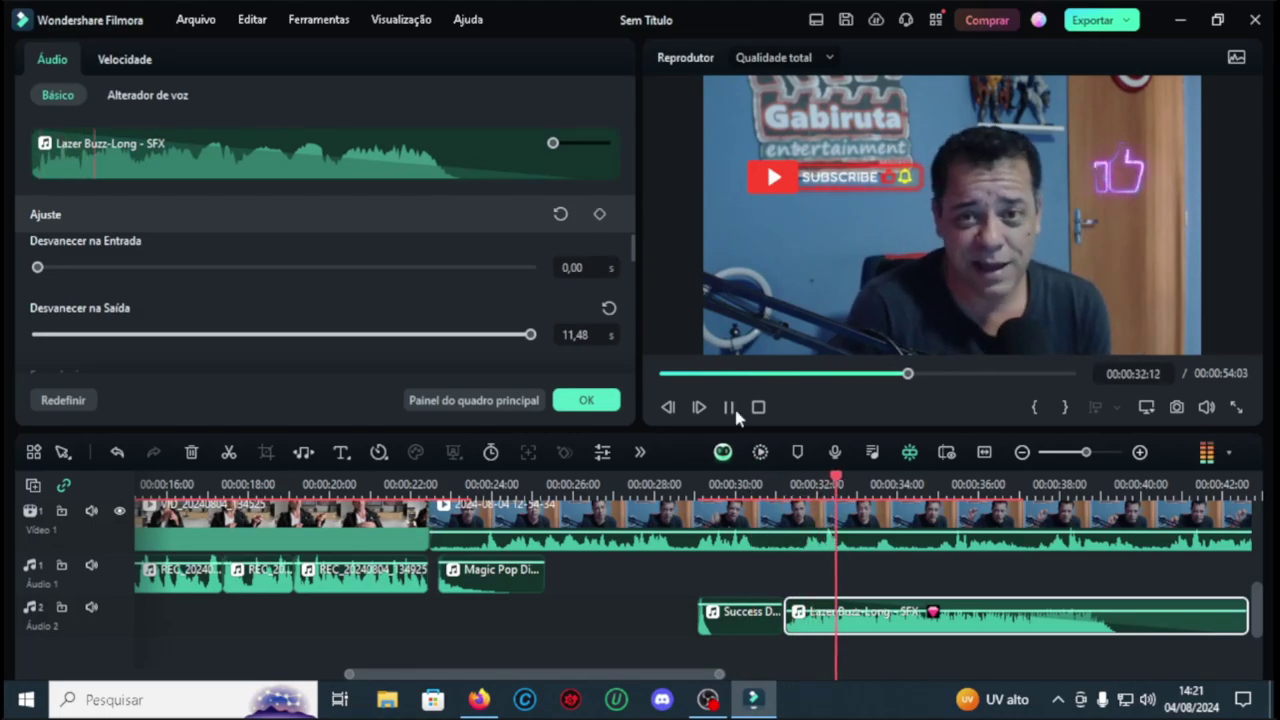
pyautogui.click(731, 406)
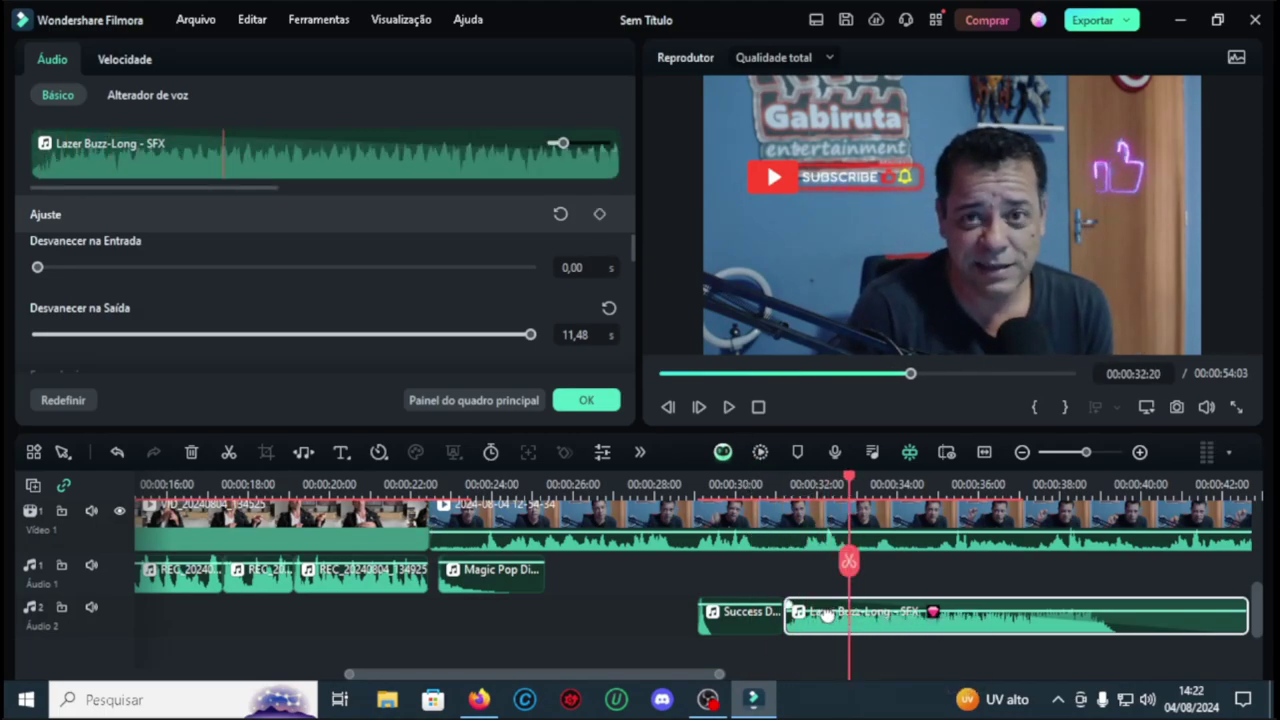
pyautogui.press('space')
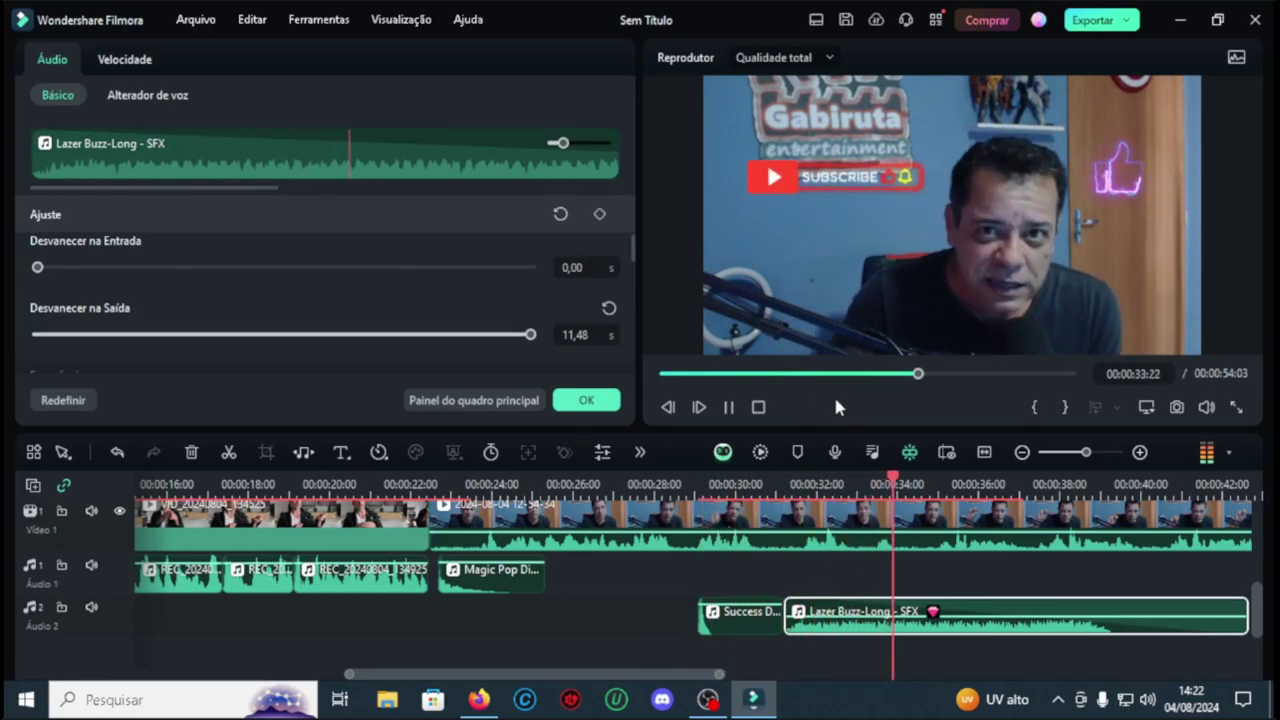
pyautogui.click(945, 508)
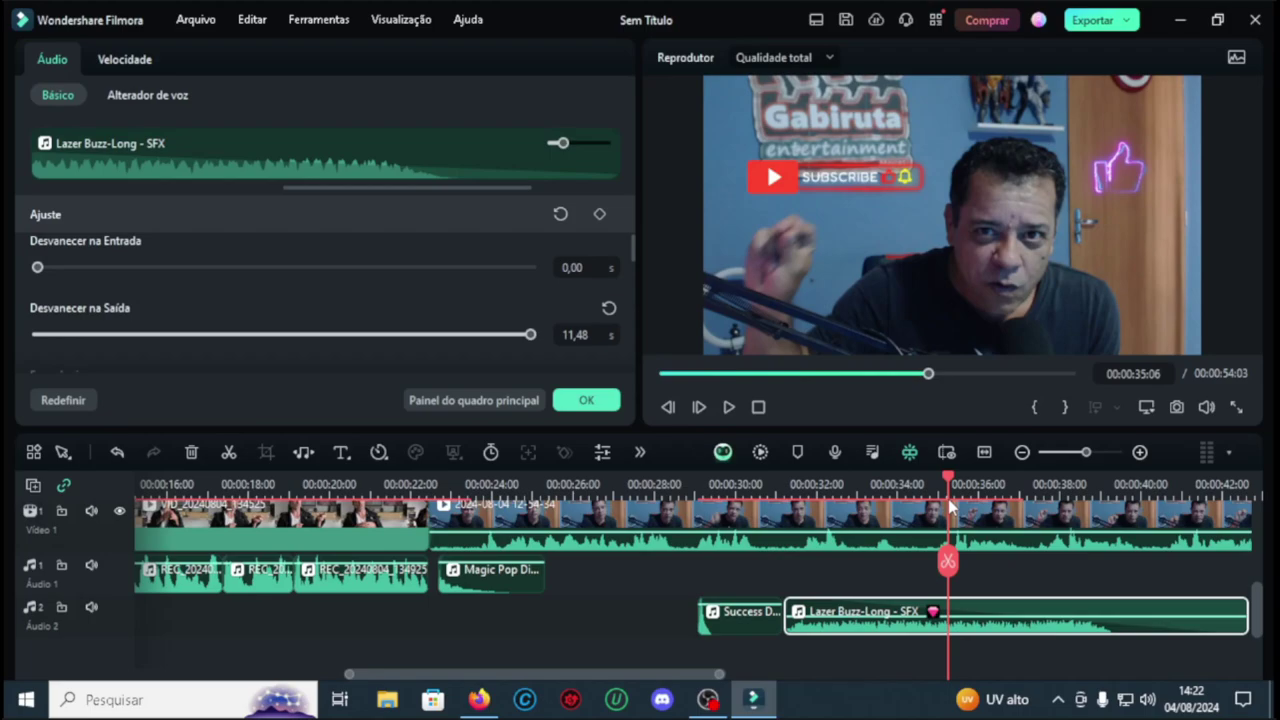
pyautogui.moveTo(950, 508)
pyautogui.mouseDown()
pyautogui.moveTo(985, 512)
pyautogui.moveTo(866, 512)
pyautogui.moveTo(948, 512)
pyautogui.mouseUp()
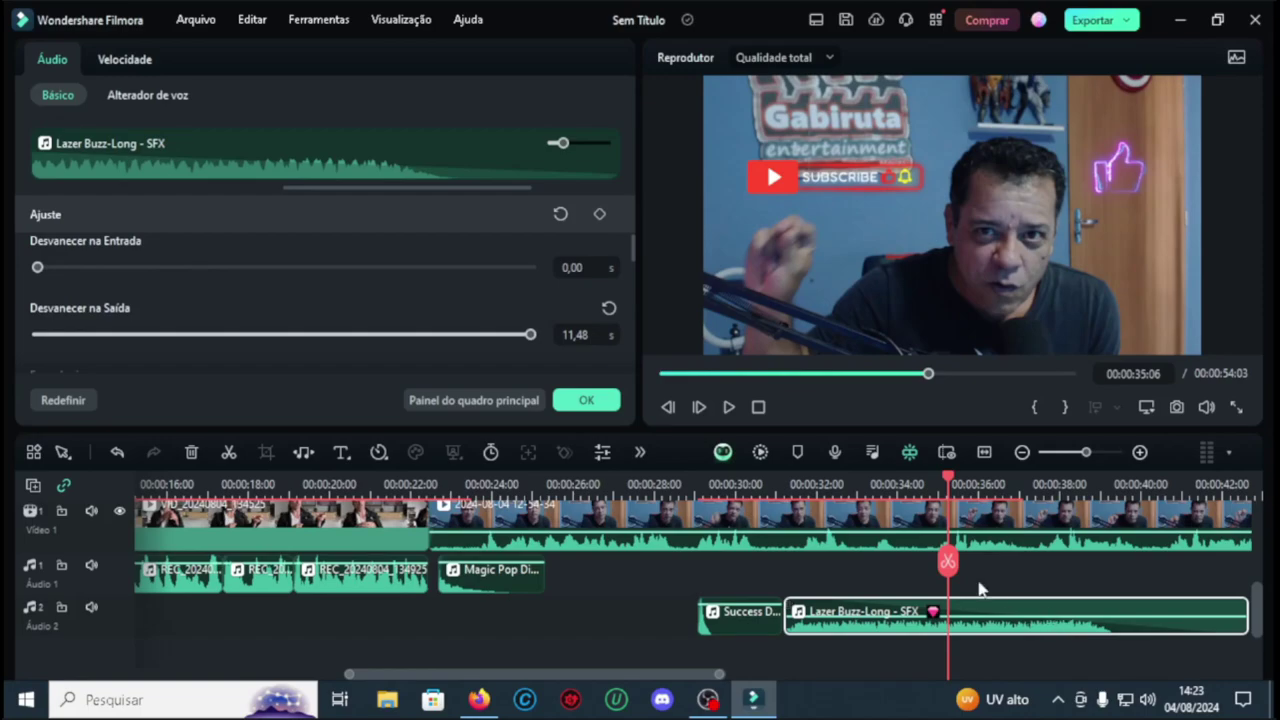
# Step: Browse the sound effects, previewing Respingo de água, Falha digital 01 and several Ding sounds
pyautogui.click(654, 574)
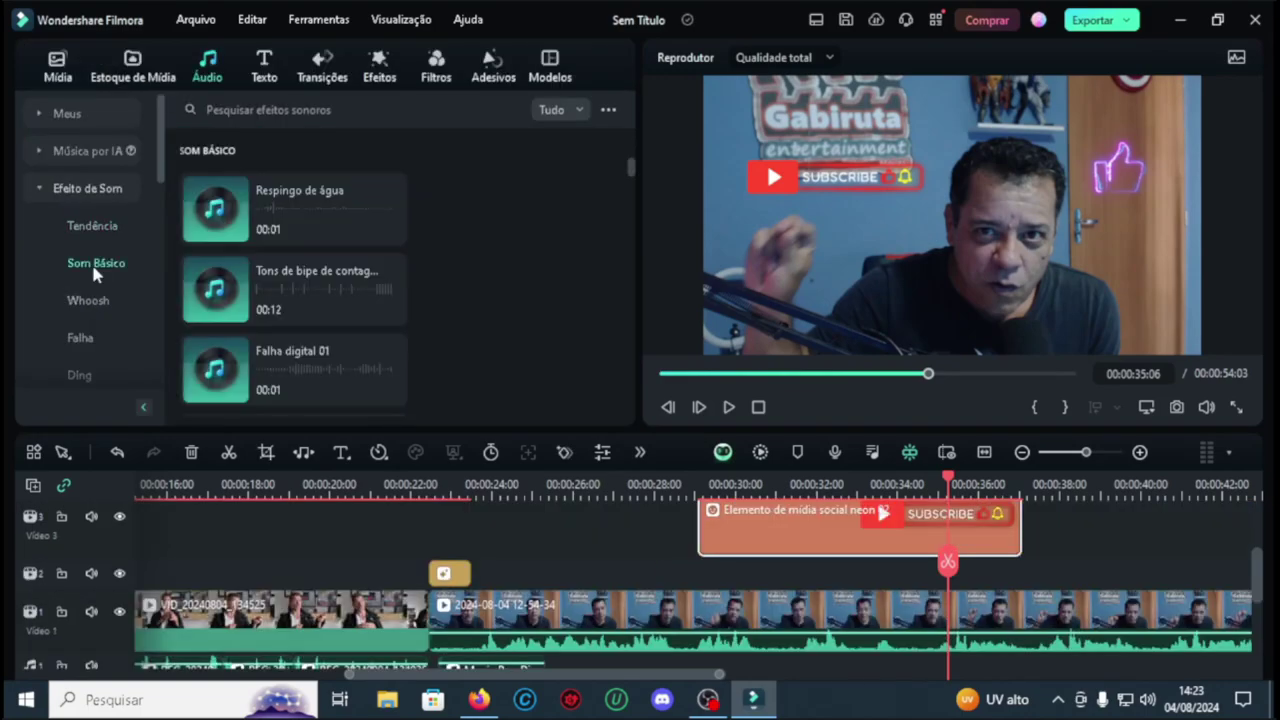
pyautogui.click(286, 292)
pyautogui.click(334, 192)
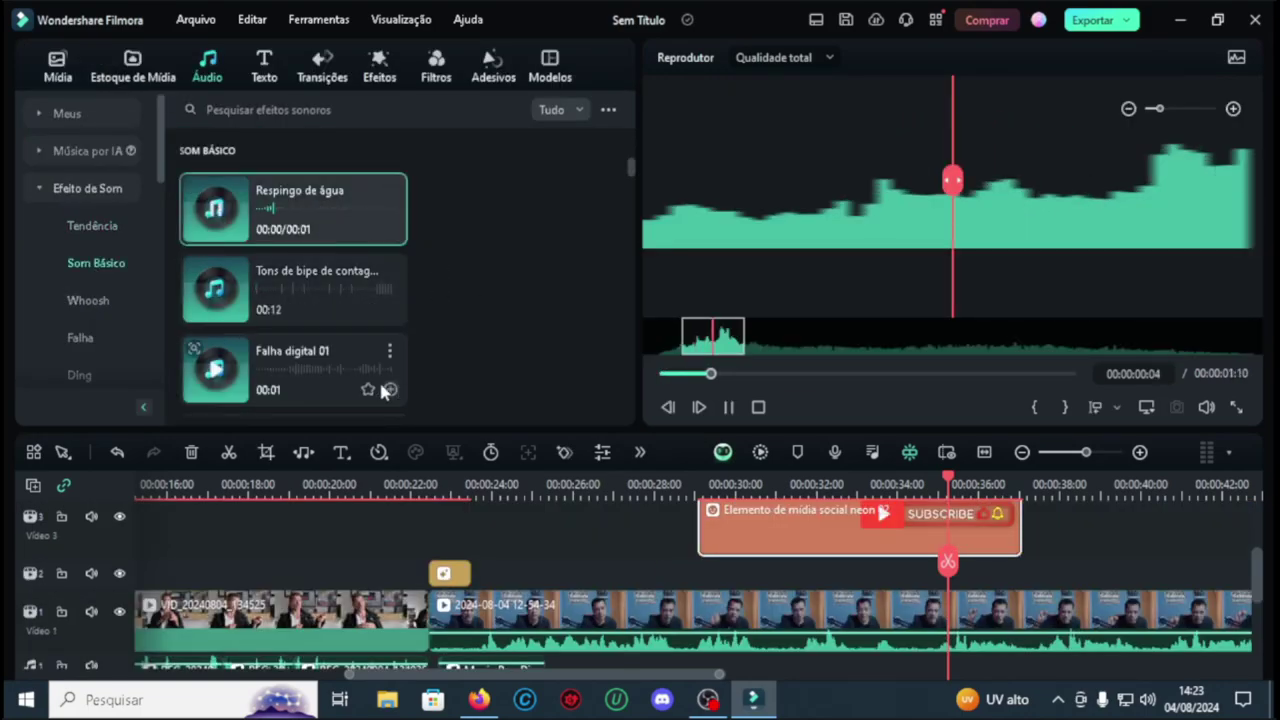
pyautogui.click(296, 370)
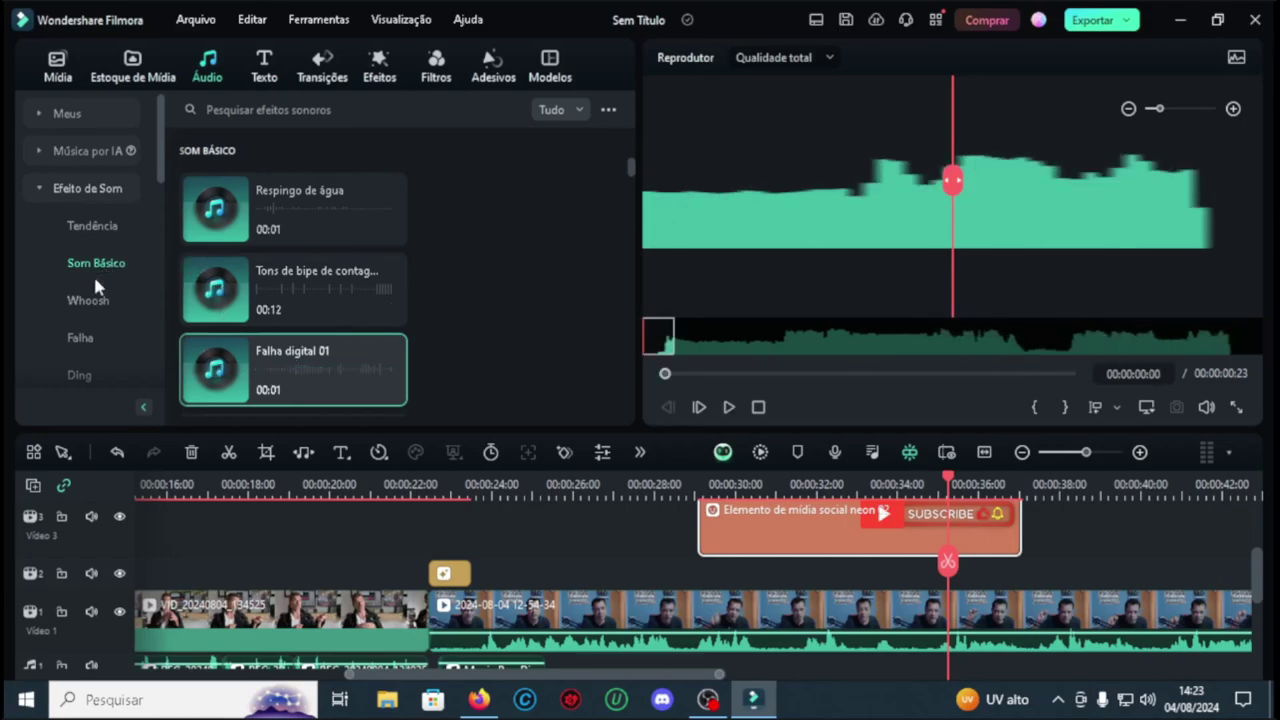
pyautogui.scroll(-2, 95, 287)
pyautogui.click(60, 266)
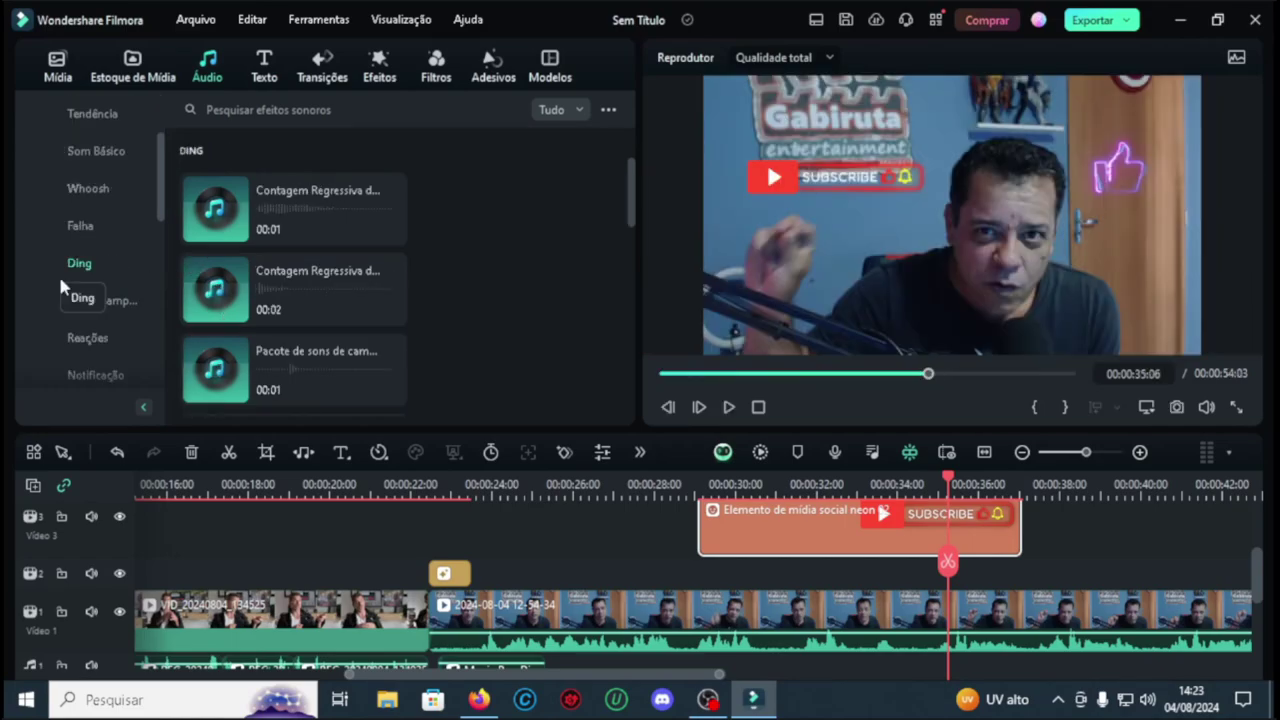
pyautogui.click(309, 232)
pyautogui.click(302, 296)
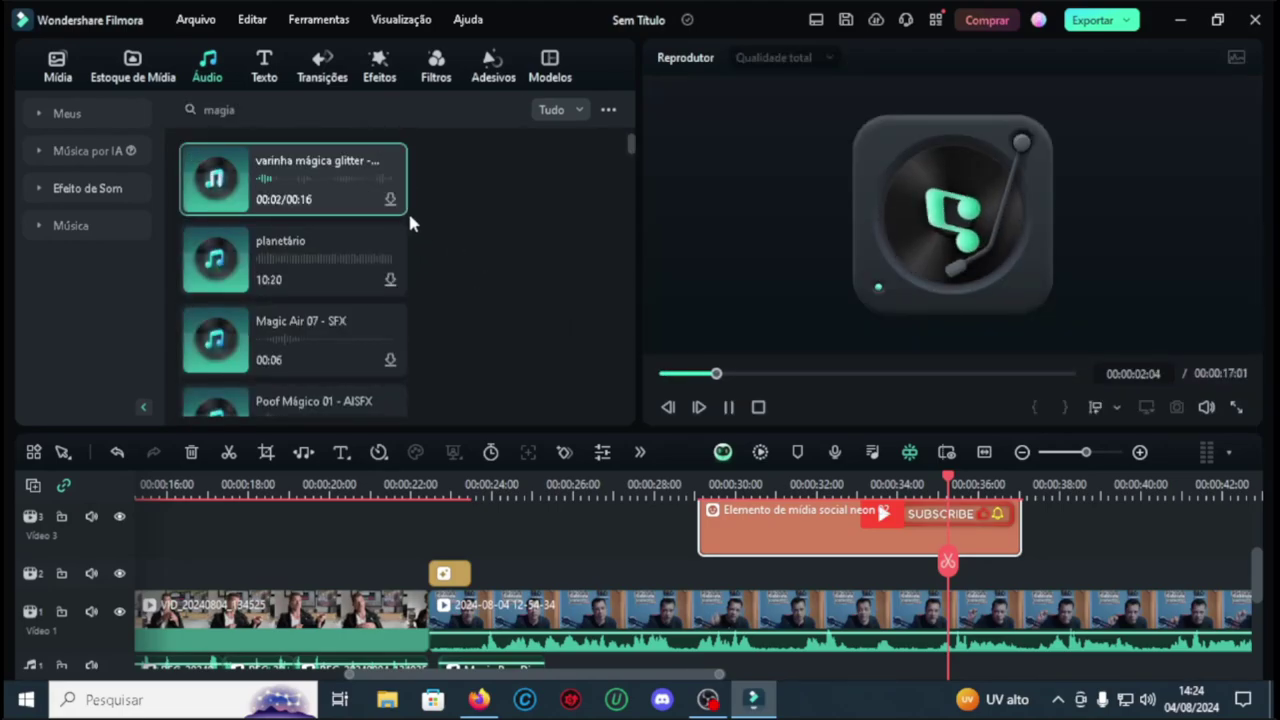
# Step: Download the 'varinha mágica glitter' sound and drop it on a new Audio 3 track at 35 seconds
pyautogui.click(390, 199)
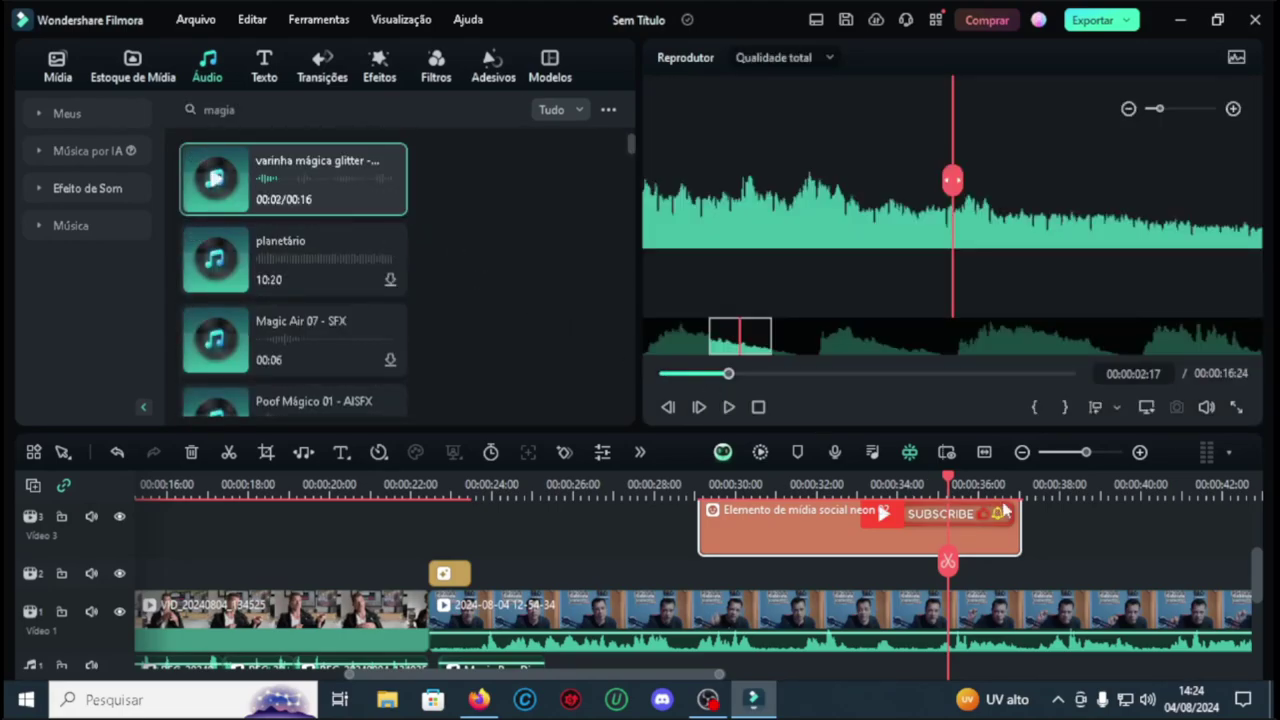
pyautogui.scroll(-3, 1160, 530)
pyautogui.moveTo(215, 178); pyautogui.dragTo(951, 558)
pyautogui.click(729, 407)
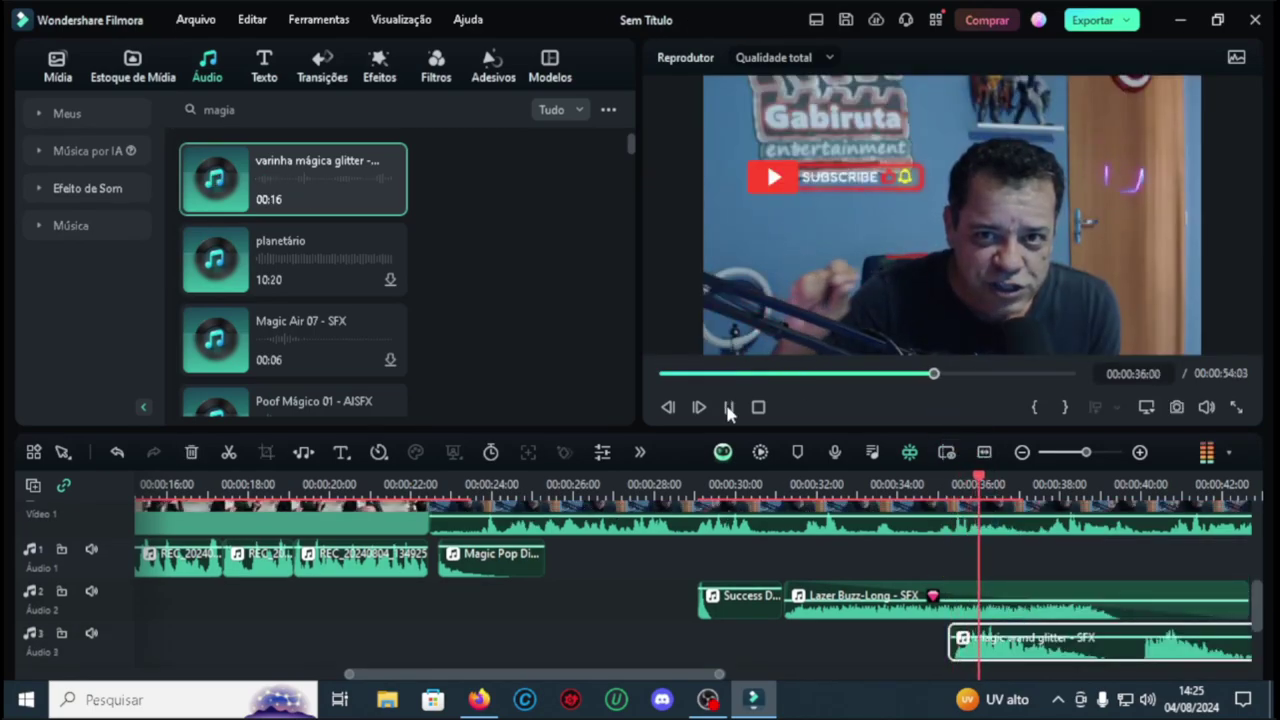
pyautogui.click(729, 407)
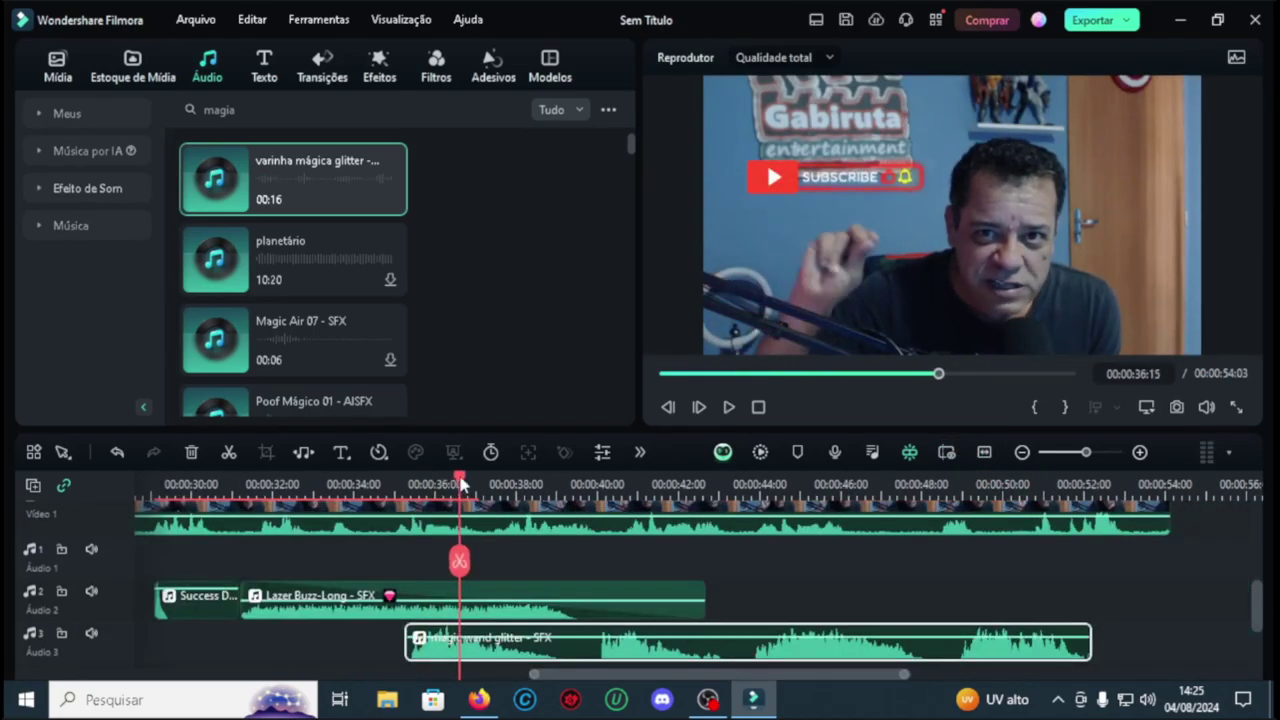
pyautogui.moveTo(460, 483); pyautogui.dragTo(388, 483)
pyautogui.scroll(2, 600, 560)
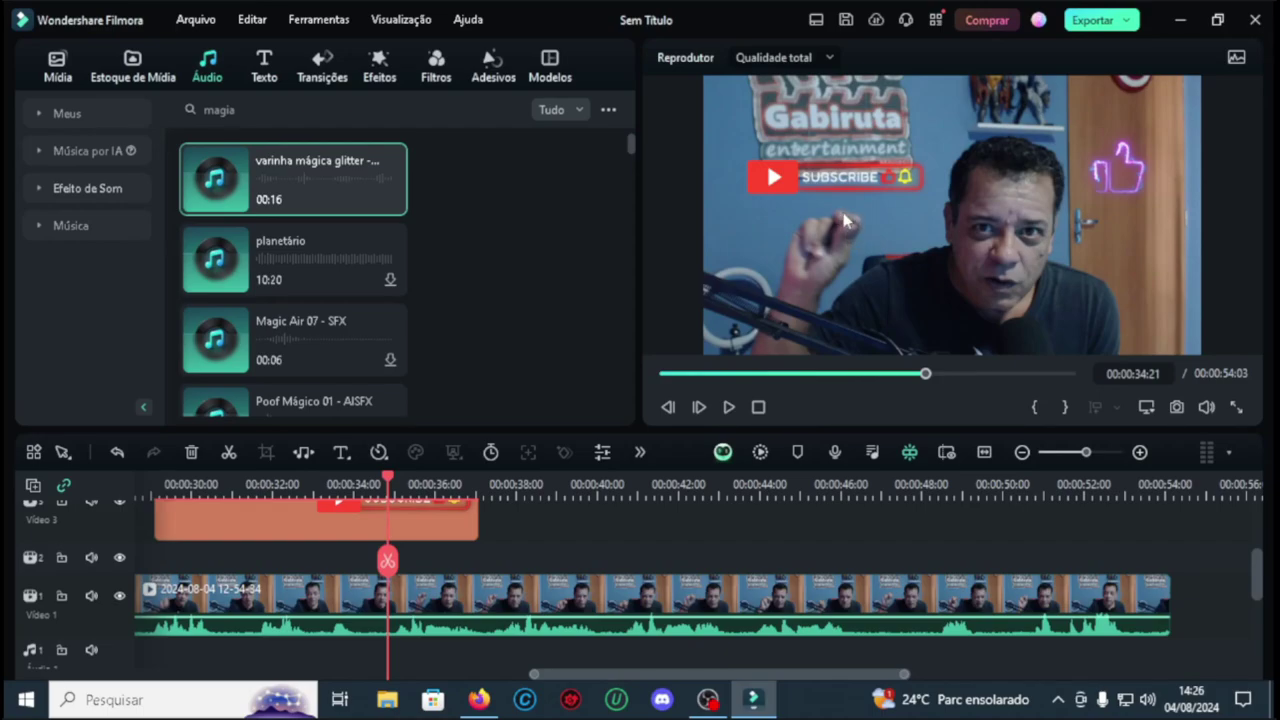
# Step: Enable Motion Tracking on the Video 1 webcam clip, fit the tracking box around the raised hand, and run the analysis
pyautogui.click(510, 600)
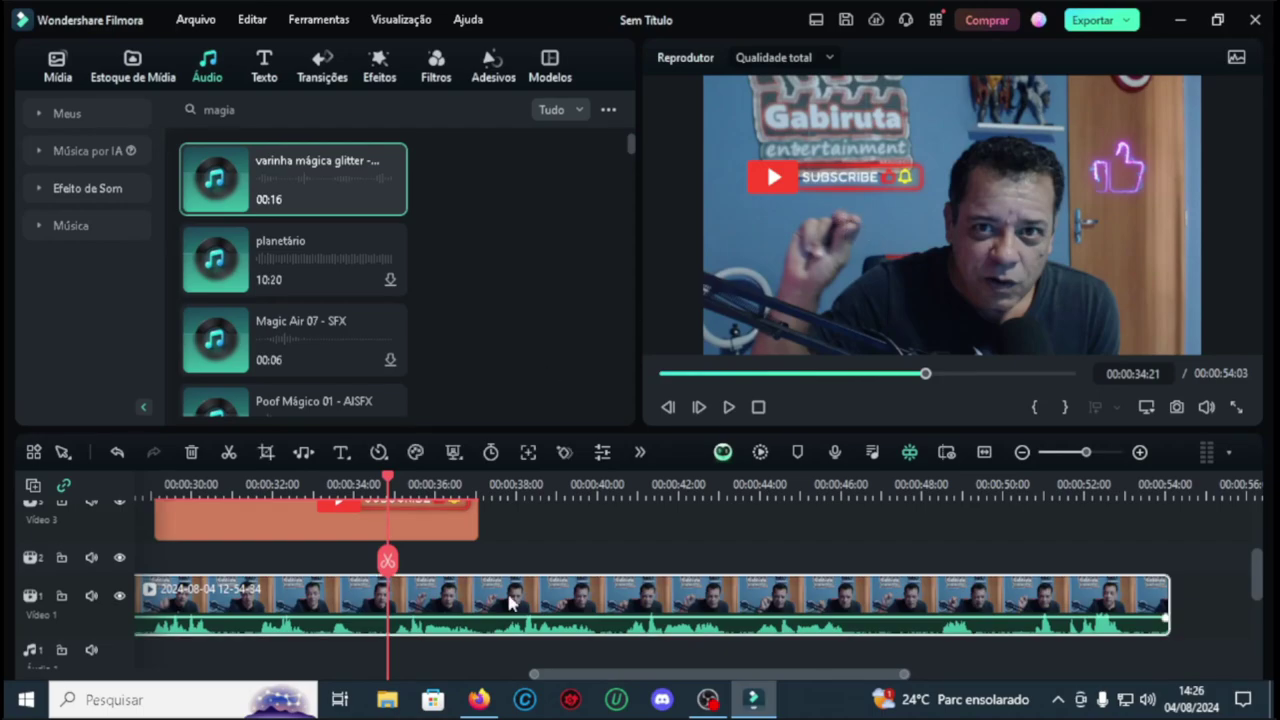
pyautogui.click(528, 453)
pyautogui.click(952, 218)
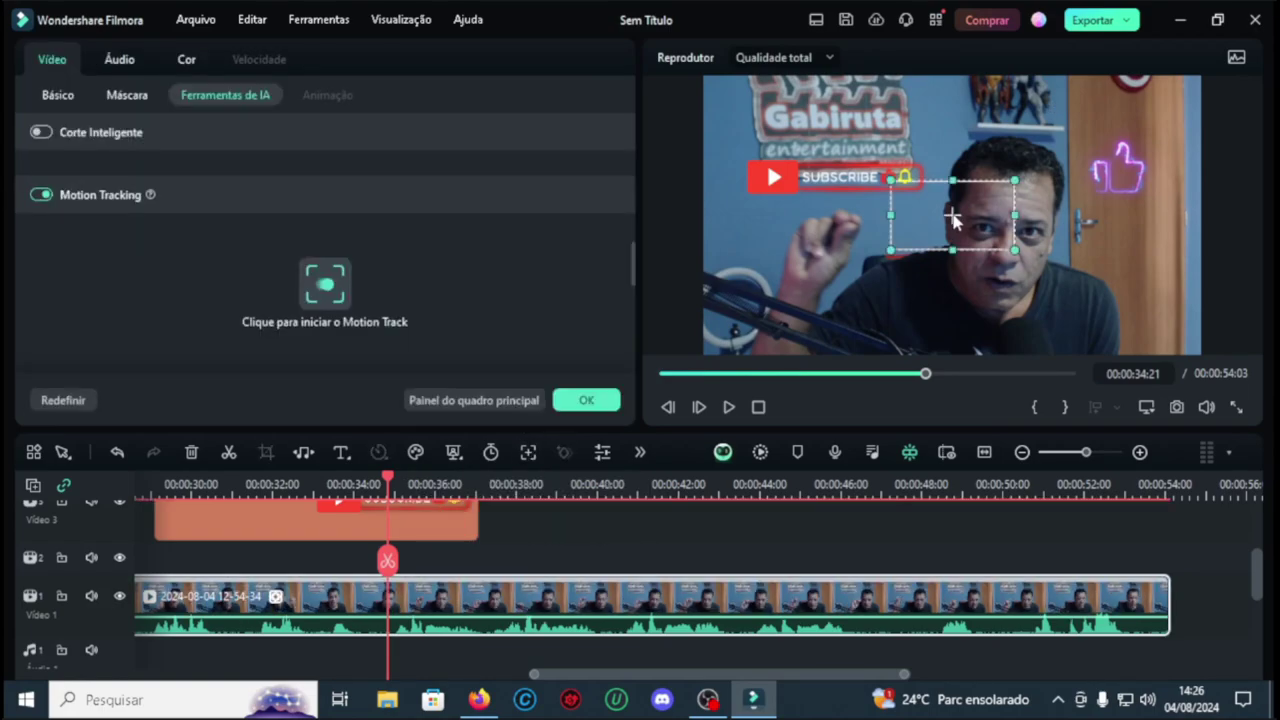
pyautogui.moveTo(952, 218); pyautogui.dragTo(851, 221)
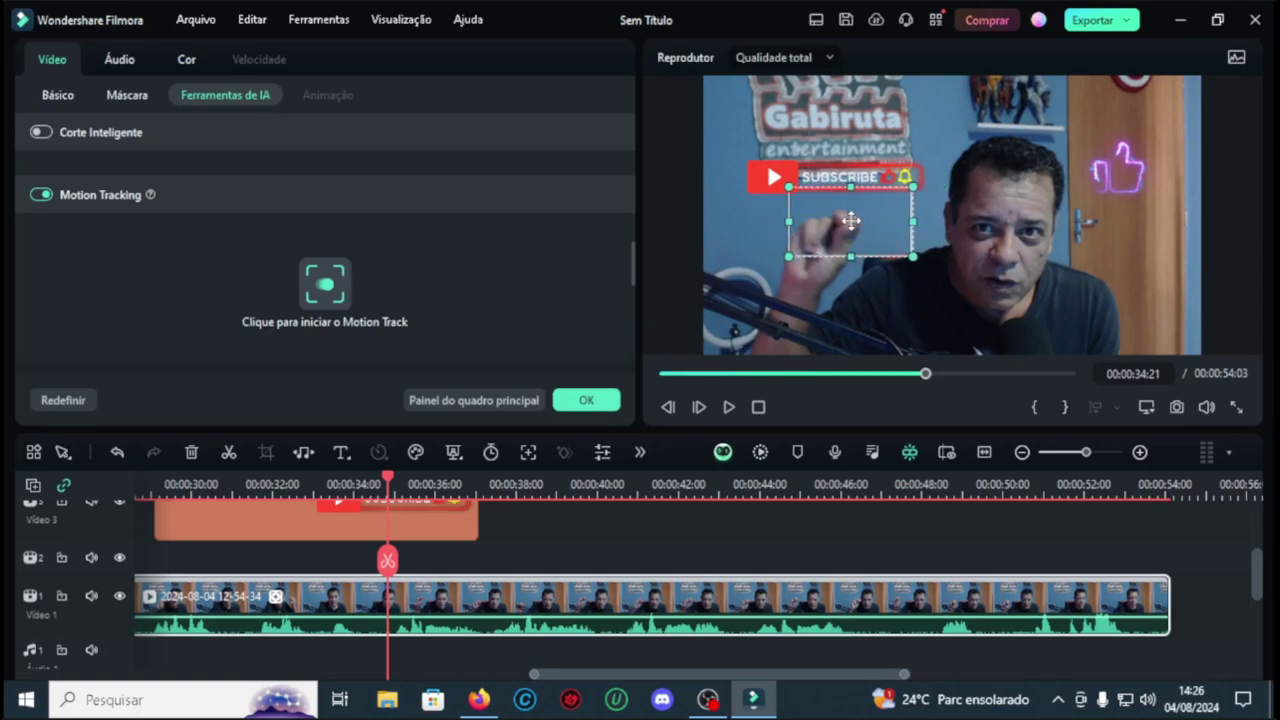
pyautogui.moveTo(850, 222); pyautogui.dragTo(852, 221)
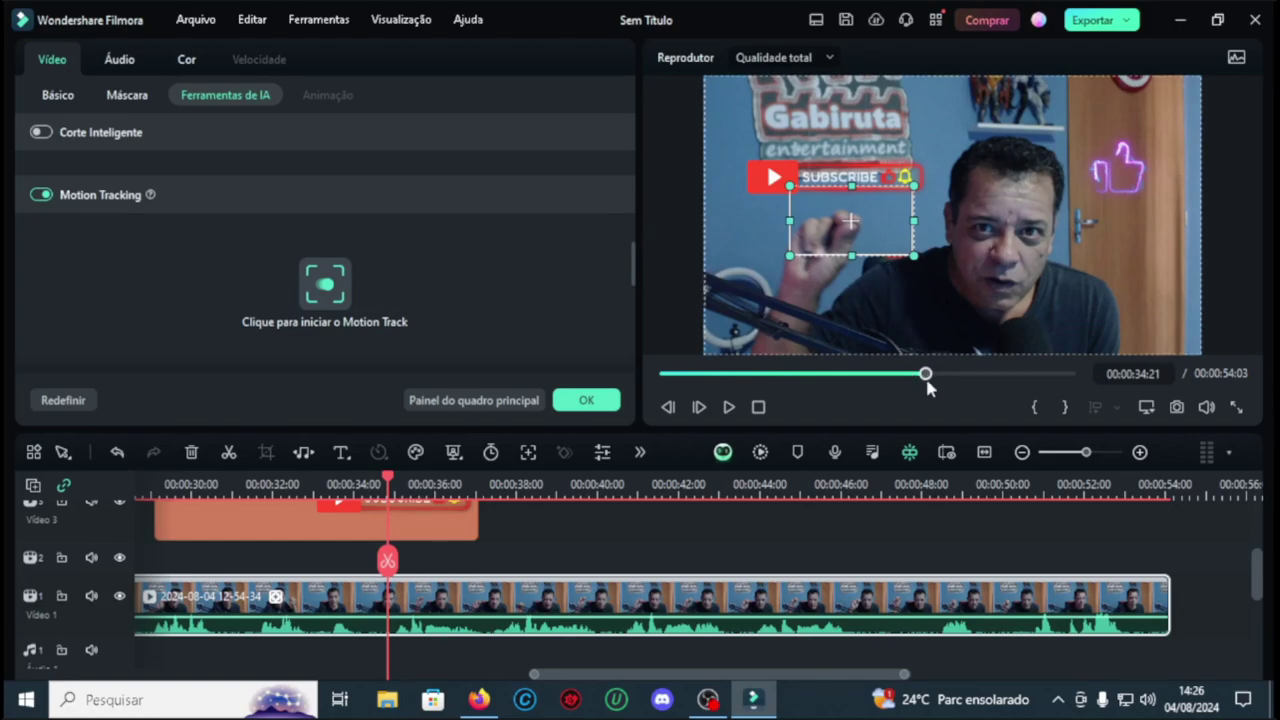
pyautogui.moveTo(913, 255); pyautogui.dragTo(891, 242)
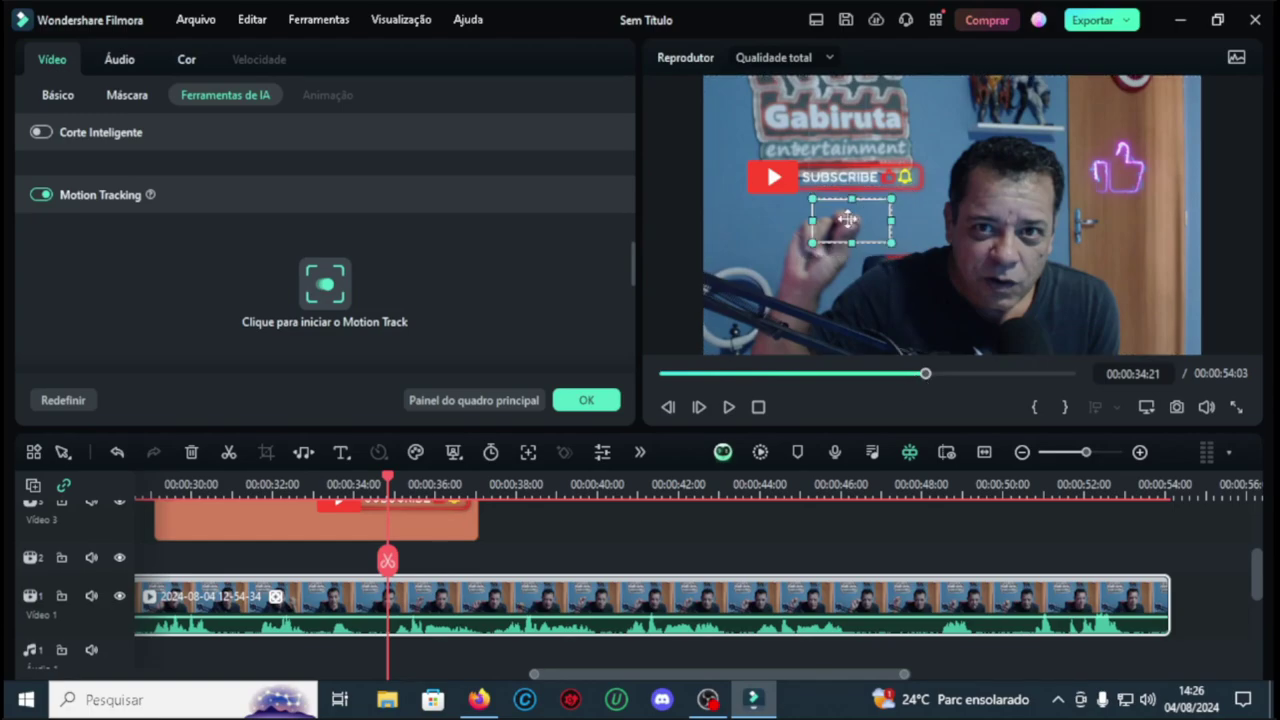
pyautogui.click(325, 288)
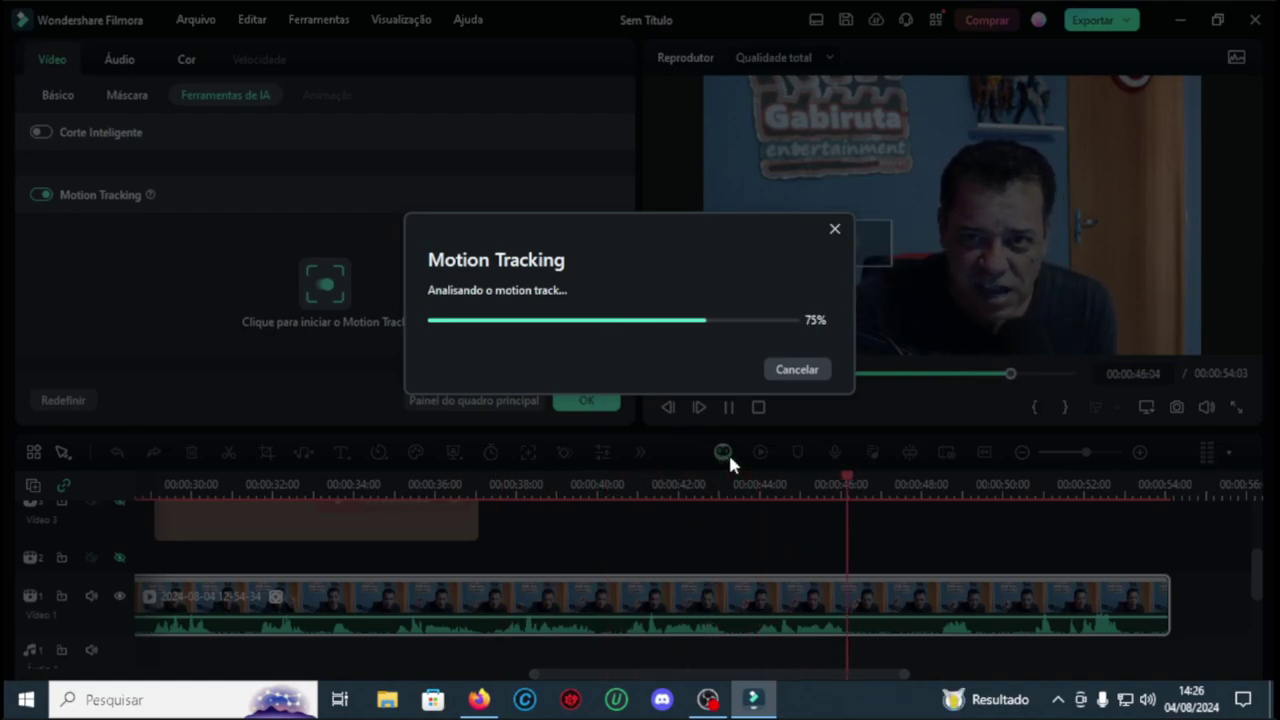
pyautogui.click(803, 362)
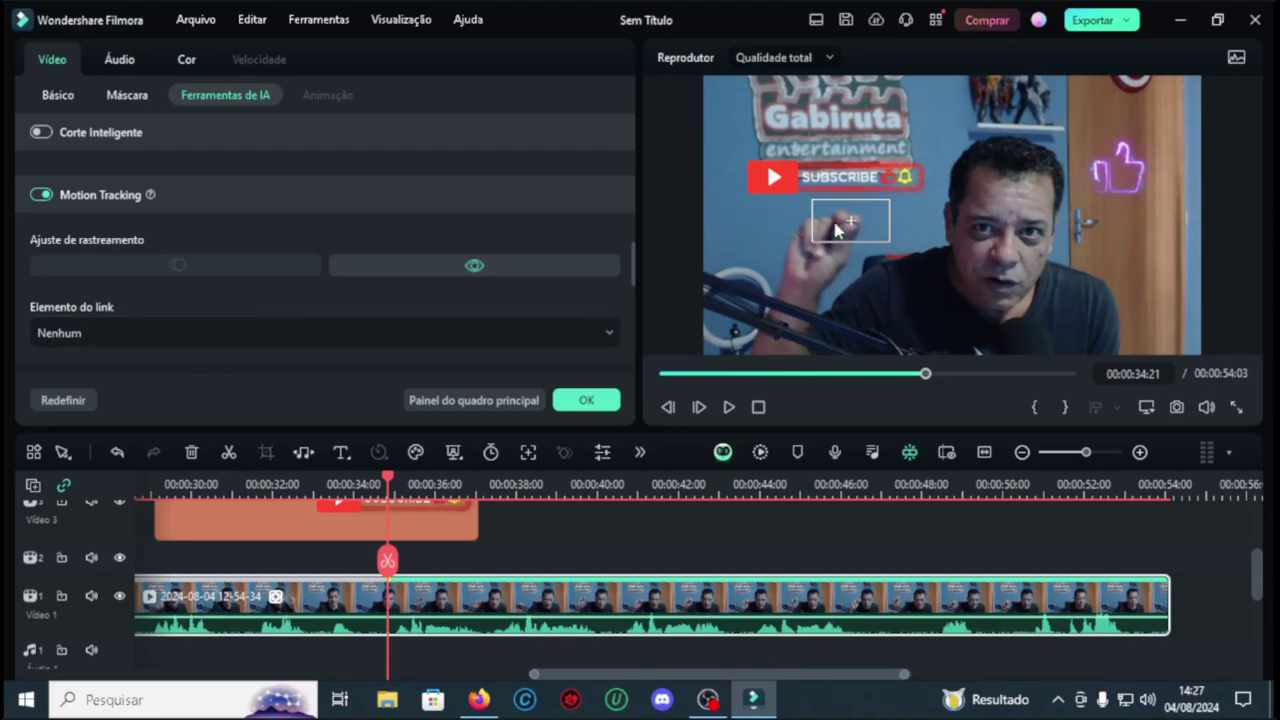
# Step: Close the motion tracking settings and search stickers for 'compartilhar' to find the yellow SHARE sticker
pyautogui.click(586, 400)
pyautogui.click(493, 68)
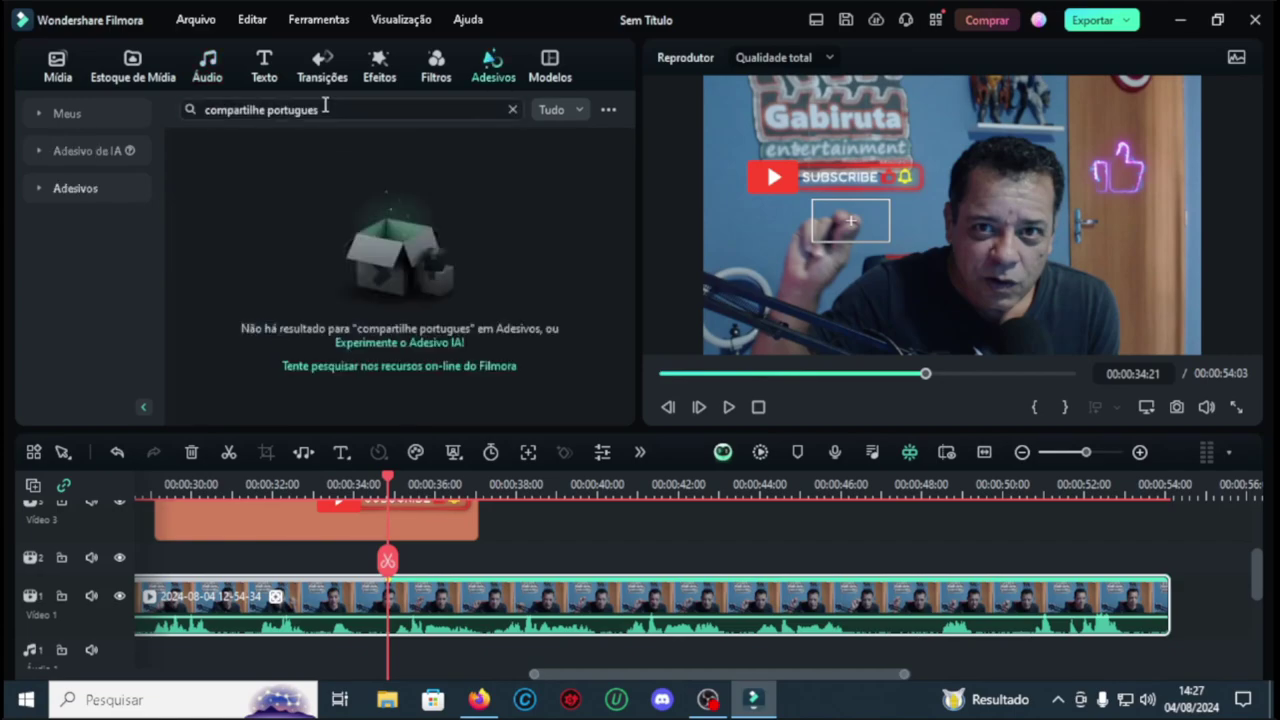
pyautogui.click(330, 106)
pyautogui.click(261, 140)
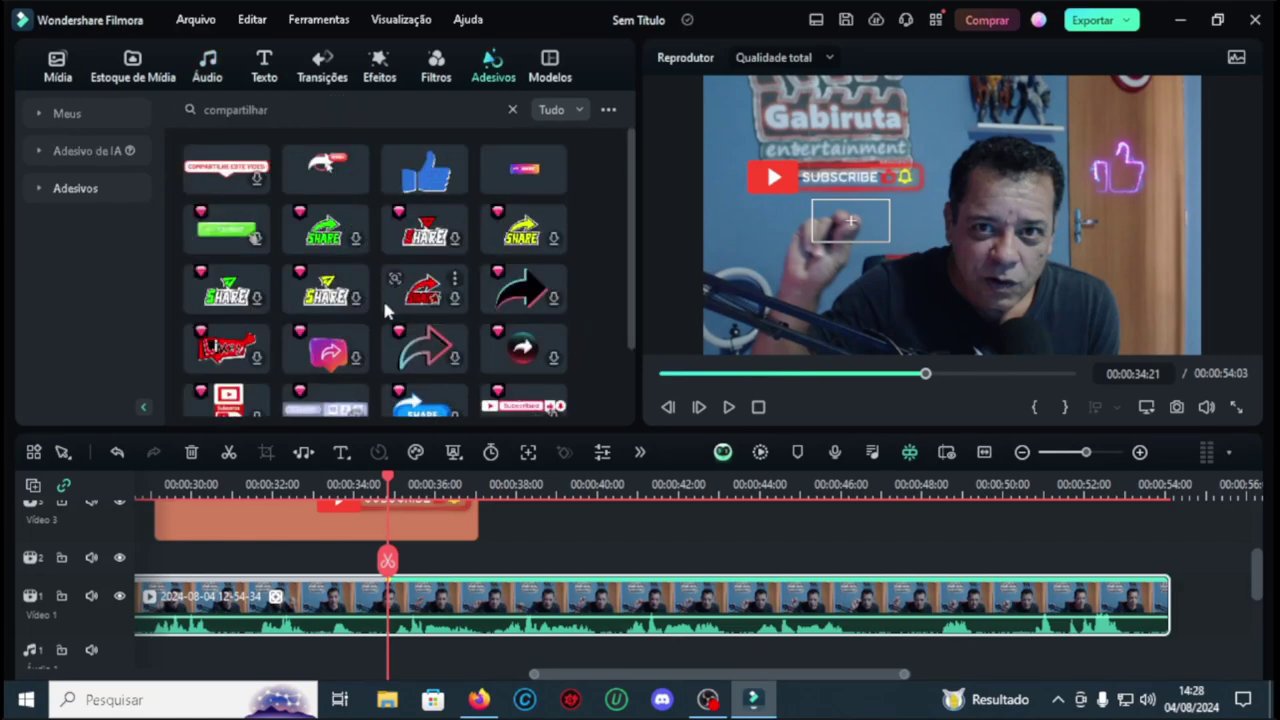
pyautogui.scroll(-2, 569, 290)
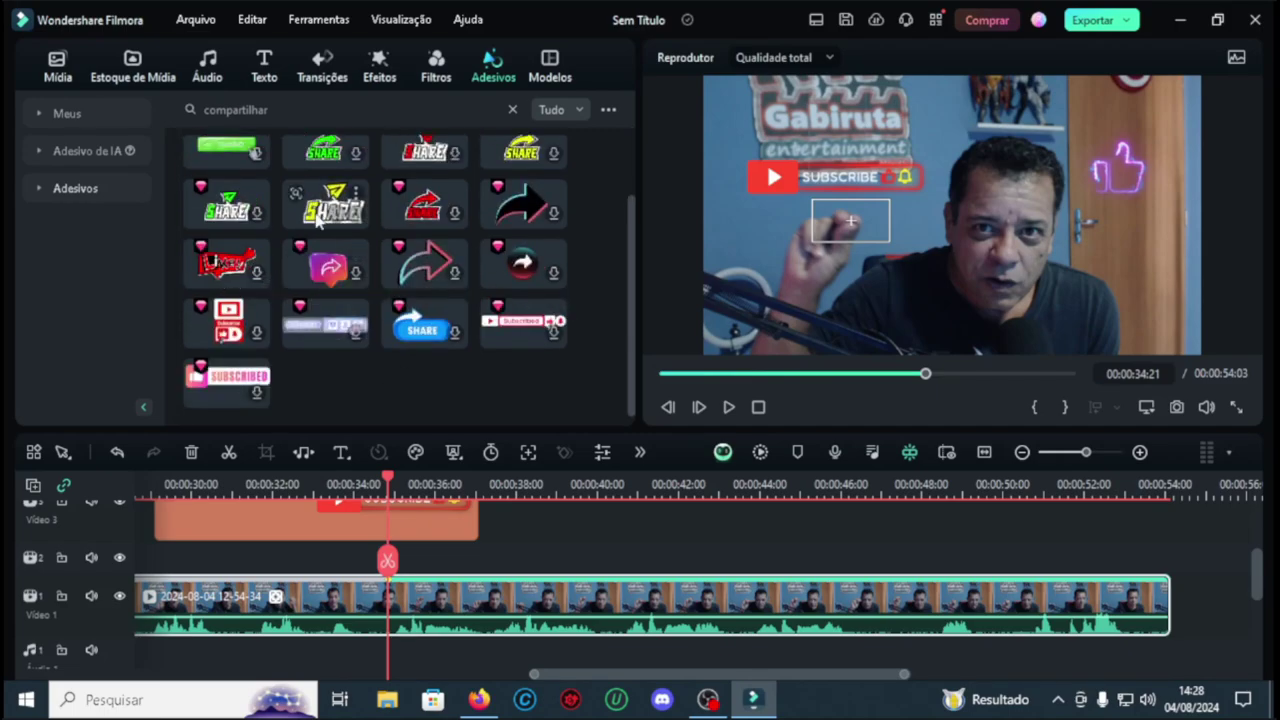
pyautogui.scroll(5, 330, 380)
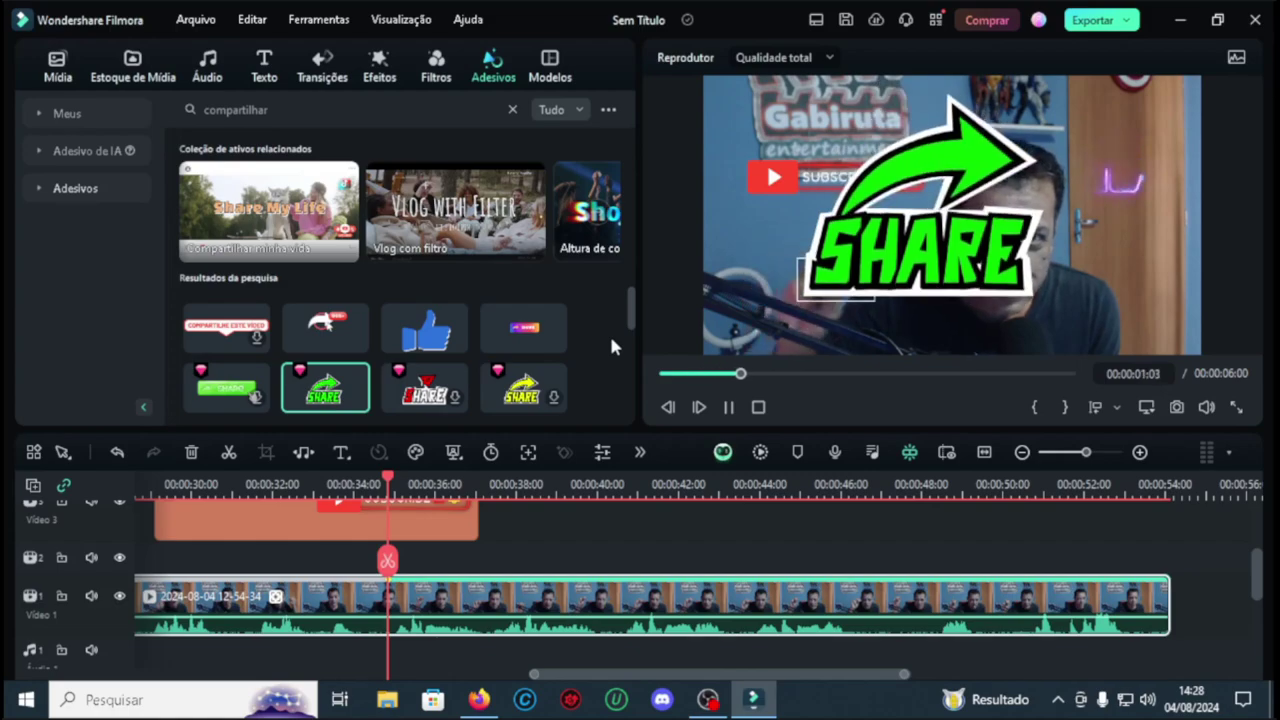
pyautogui.click(521, 393)
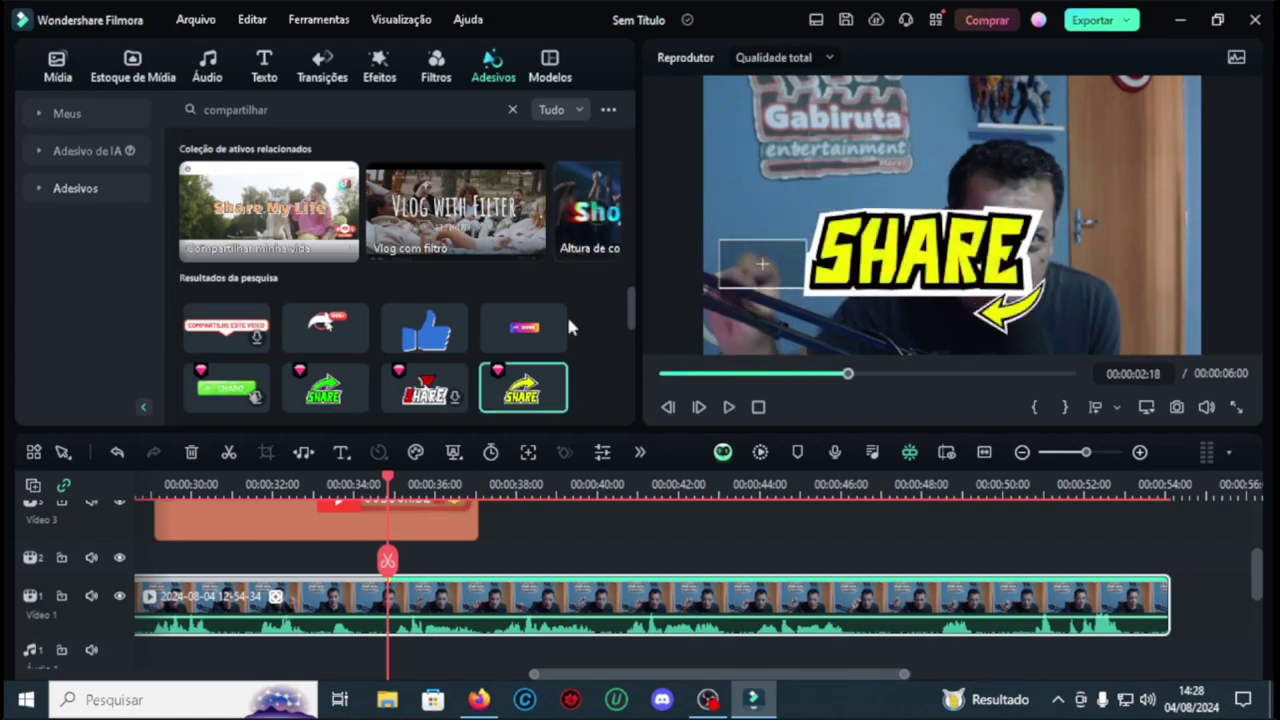
# Step: Add the yellow SHARE sticker to track 2 around 34 seconds, shrunk and moved upper-left near the hand
pyautogui.moveTo(521, 390); pyautogui.dragTo(392, 570)
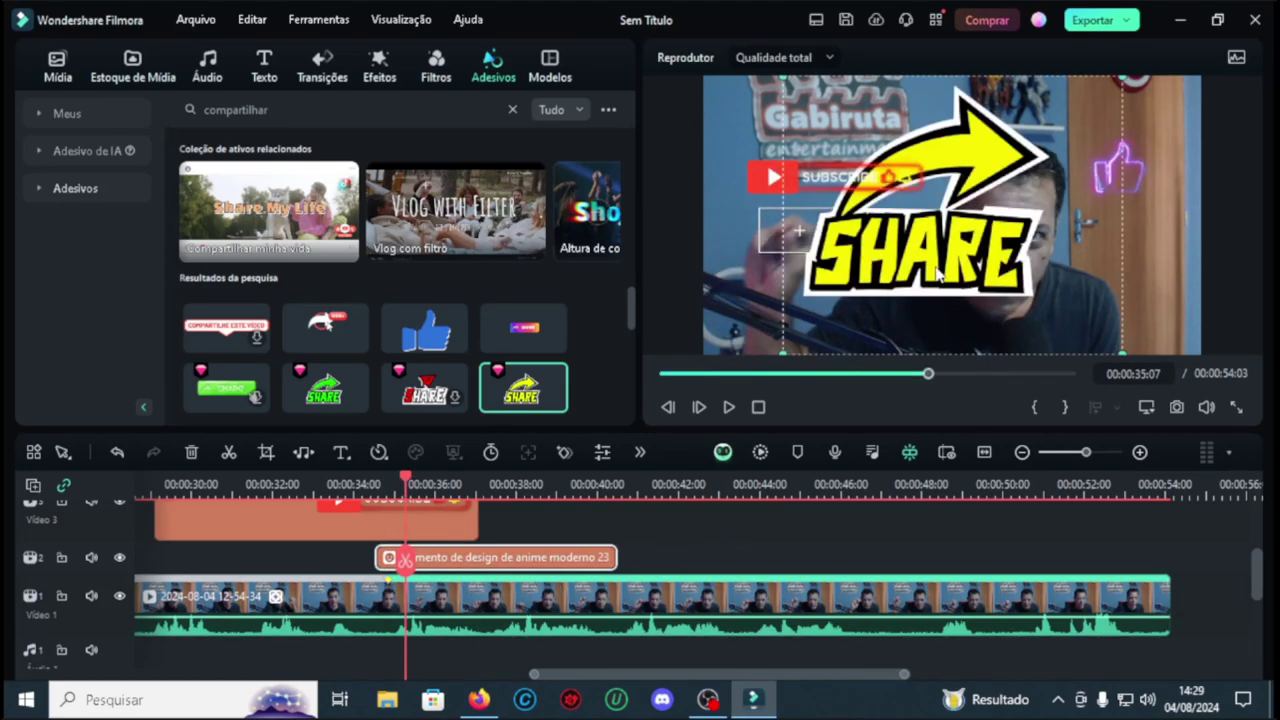
pyautogui.moveTo(1053, 230); pyautogui.dragTo(840, 258)
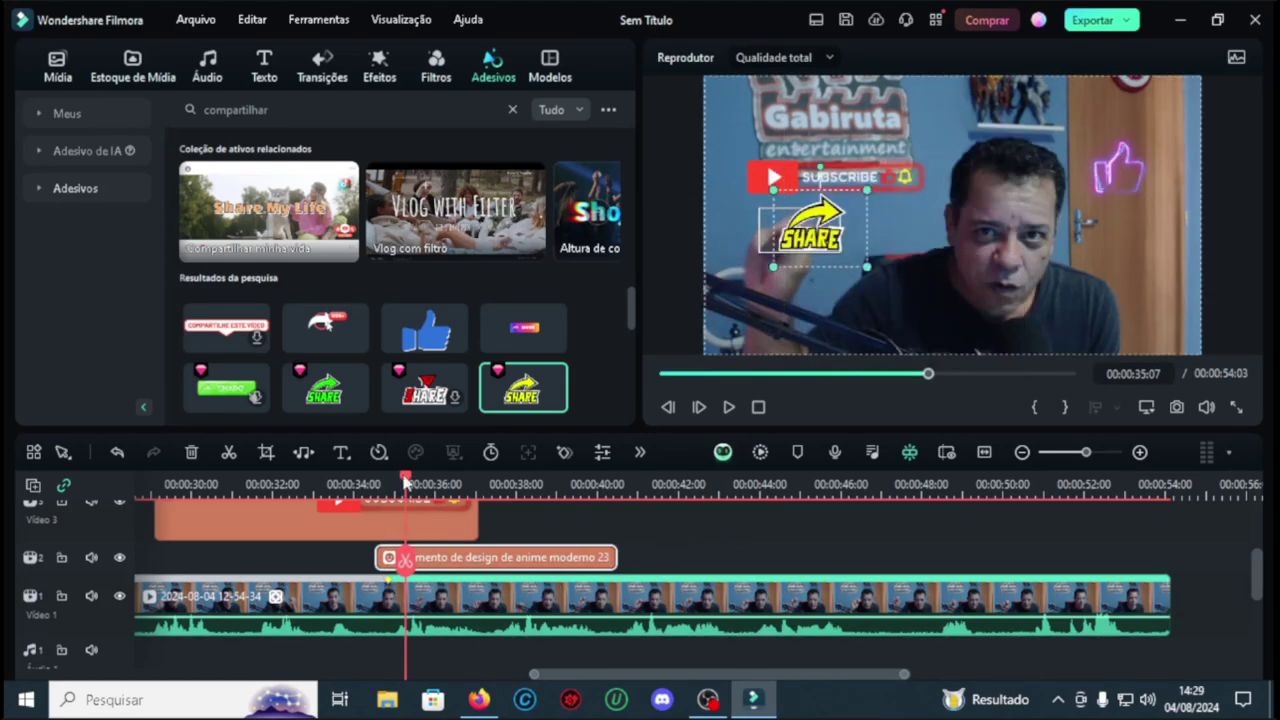
pyautogui.click(386, 486)
pyautogui.moveTo(388, 487); pyautogui.dragTo(390, 488)
pyautogui.moveTo(357, 483); pyautogui.dragTo(390, 485)
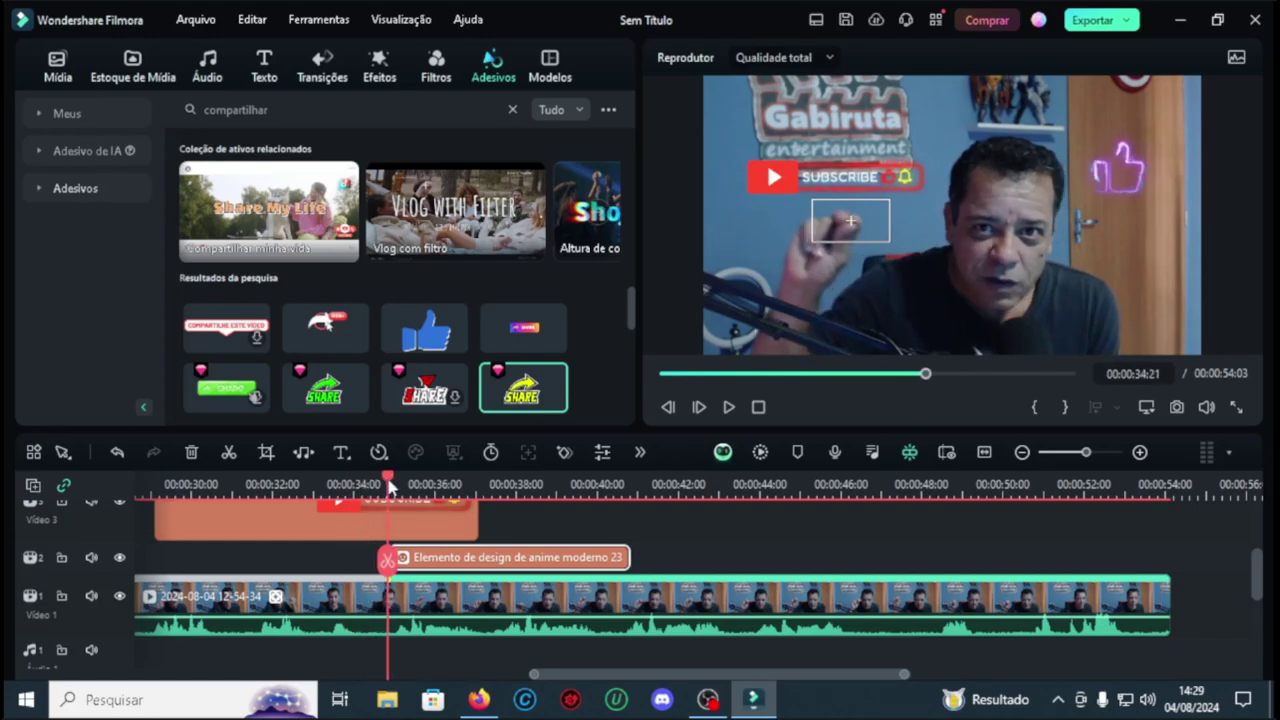
pyautogui.click(676, 585)
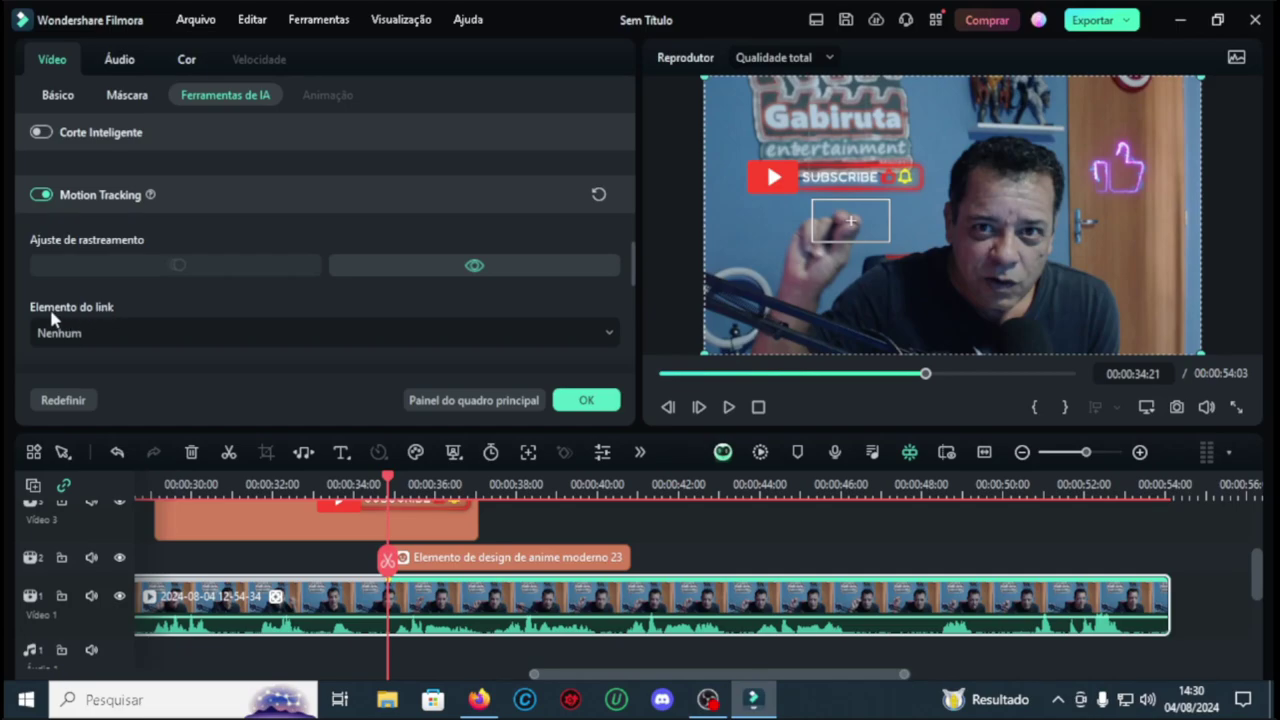
pyautogui.click(607, 333)
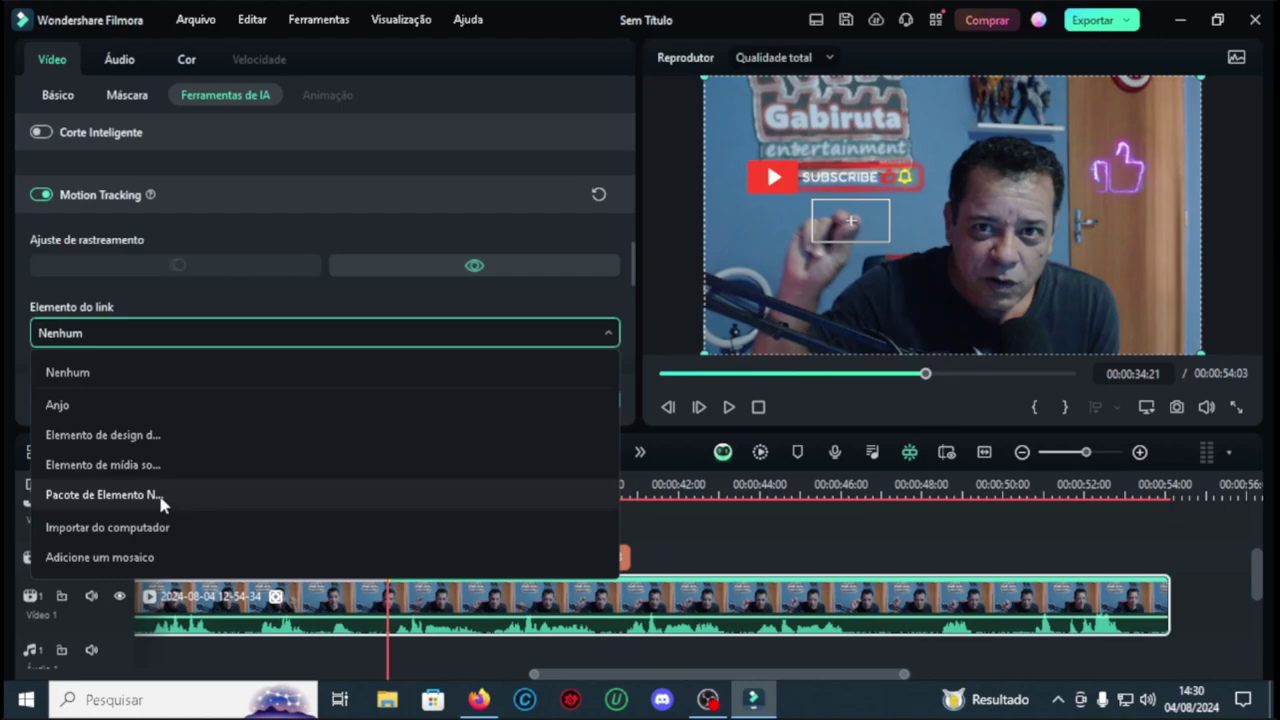
pyautogui.click(597, 333)
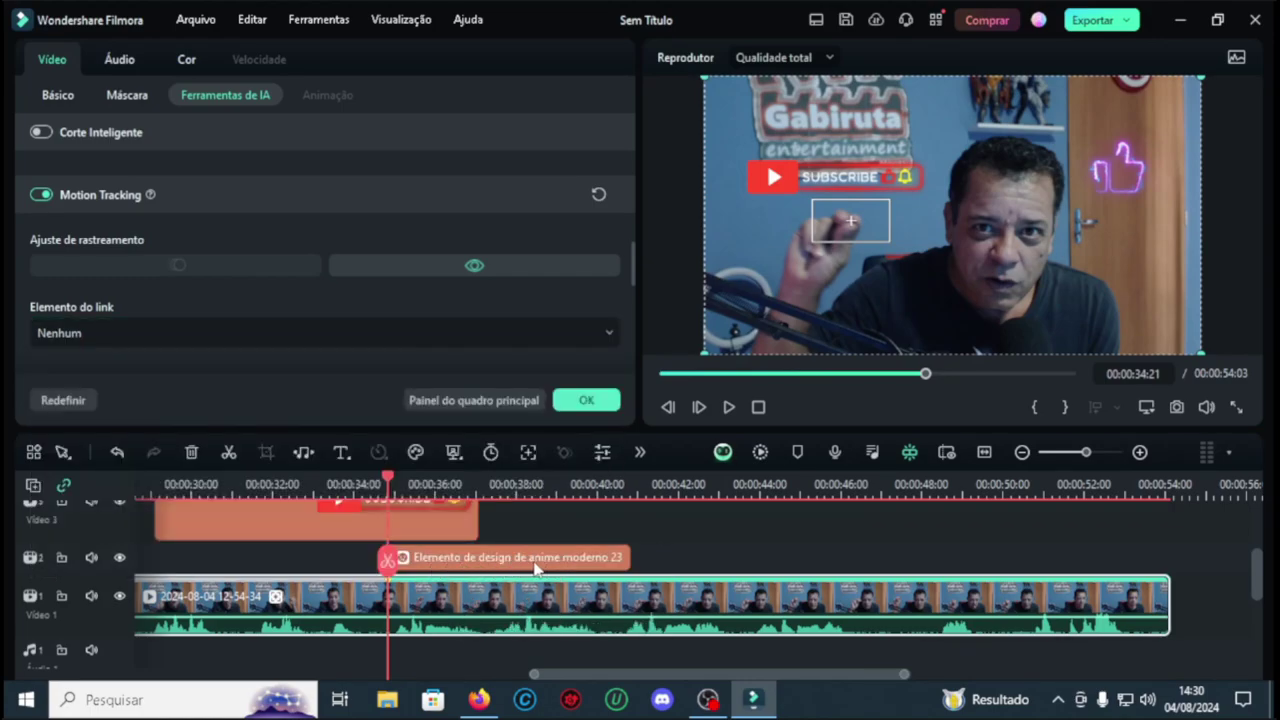
pyautogui.click(596, 397)
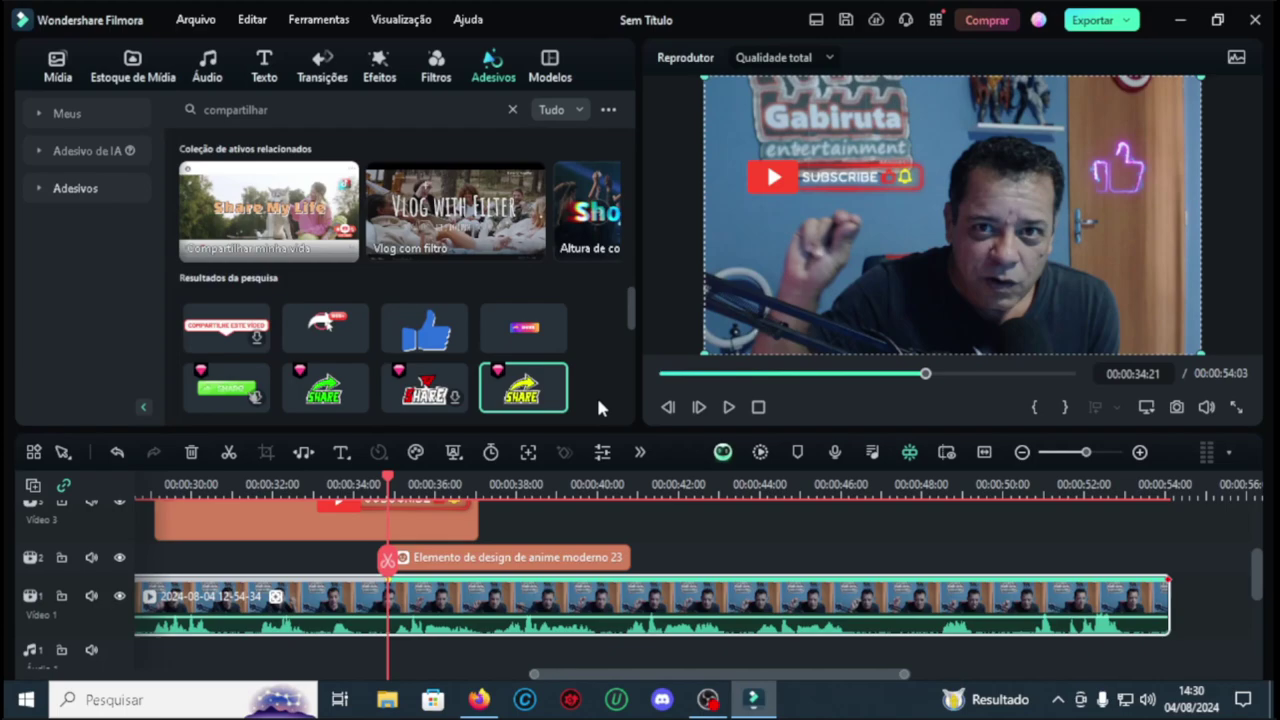
# Step: Stretch the 'Elemento de design de anime moderno 23' clip to end at 00:00:48:20, then play it back
pyautogui.click(730, 407)
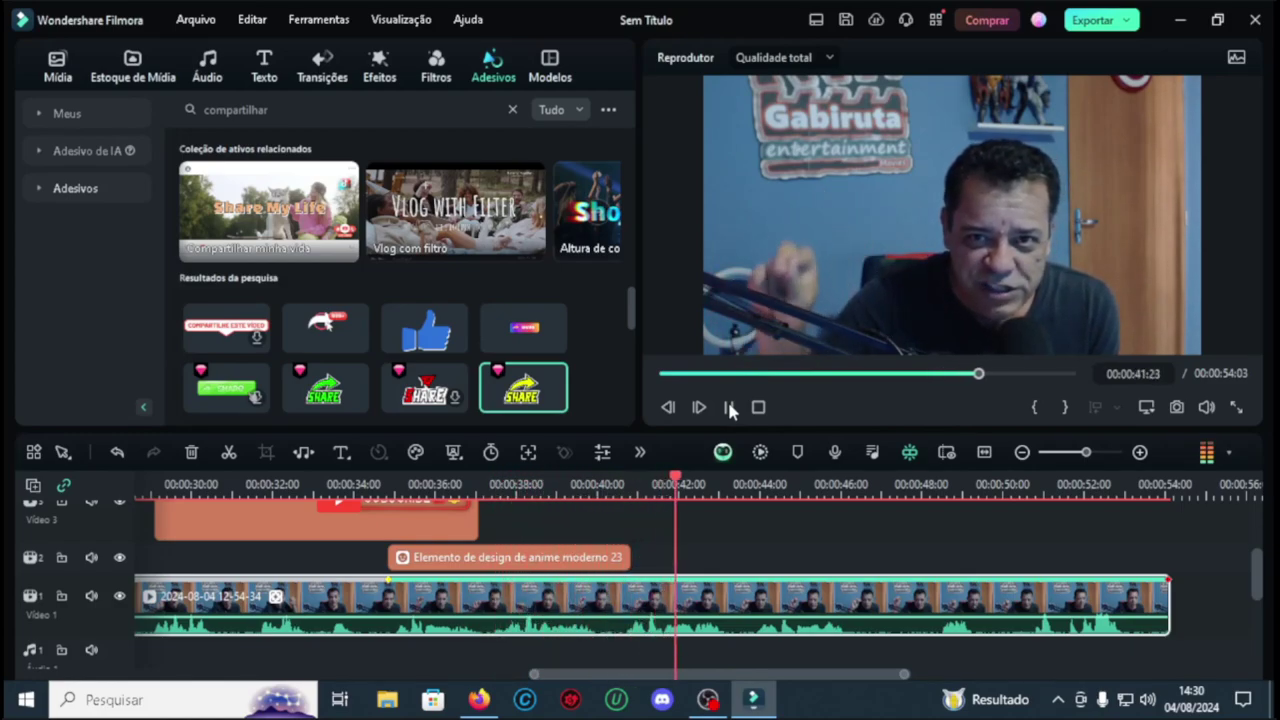
pyautogui.click(729, 407)
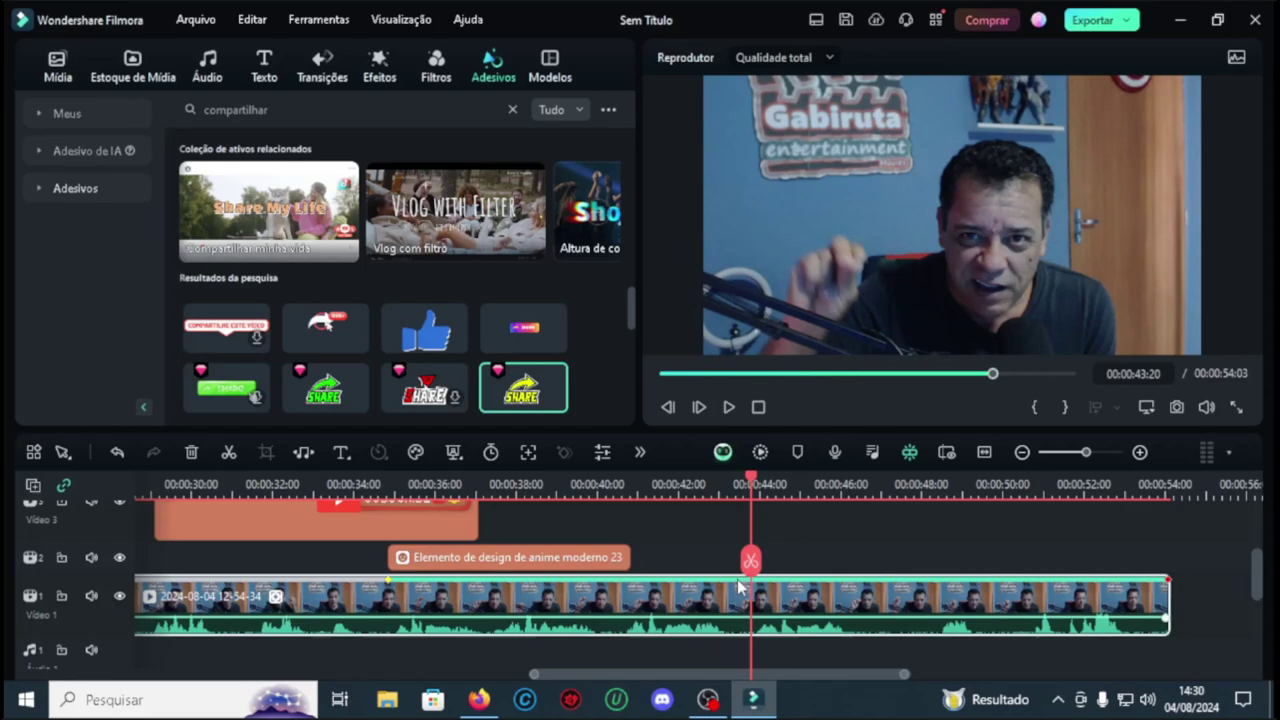
pyautogui.click(621, 563)
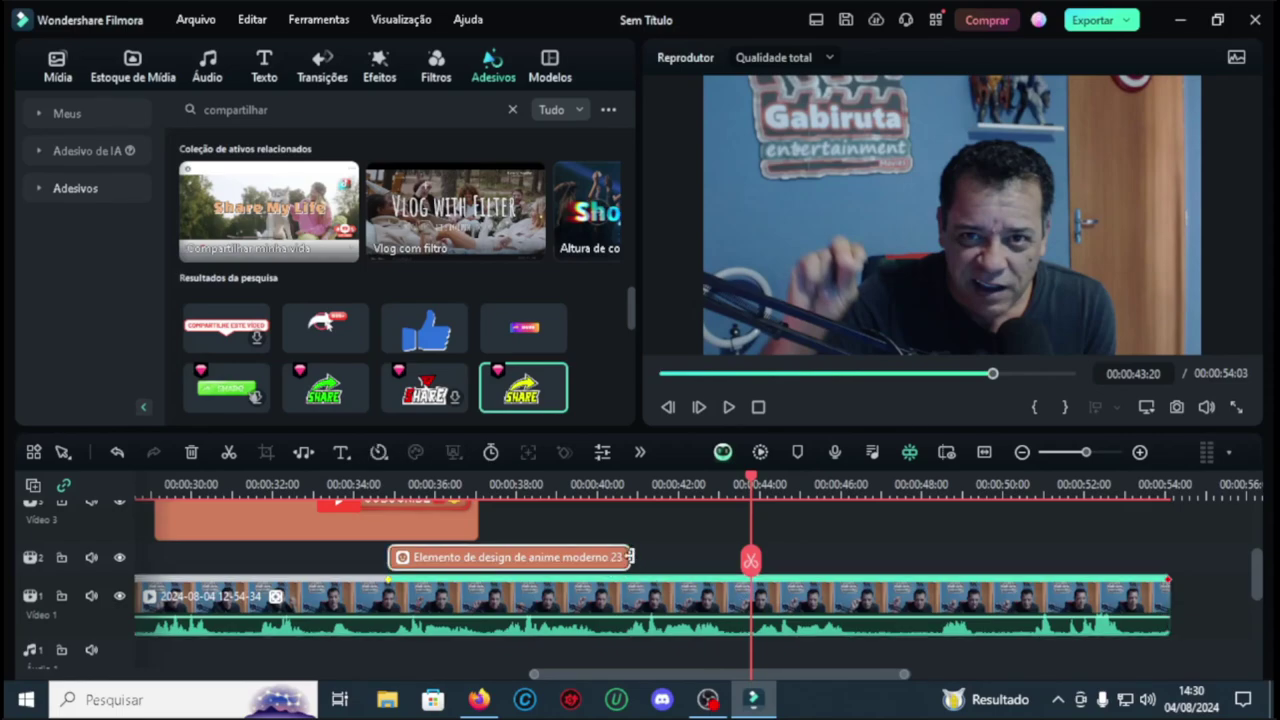
pyautogui.moveTo(629, 557); pyautogui.dragTo(987, 556)
pyautogui.click(727, 407)
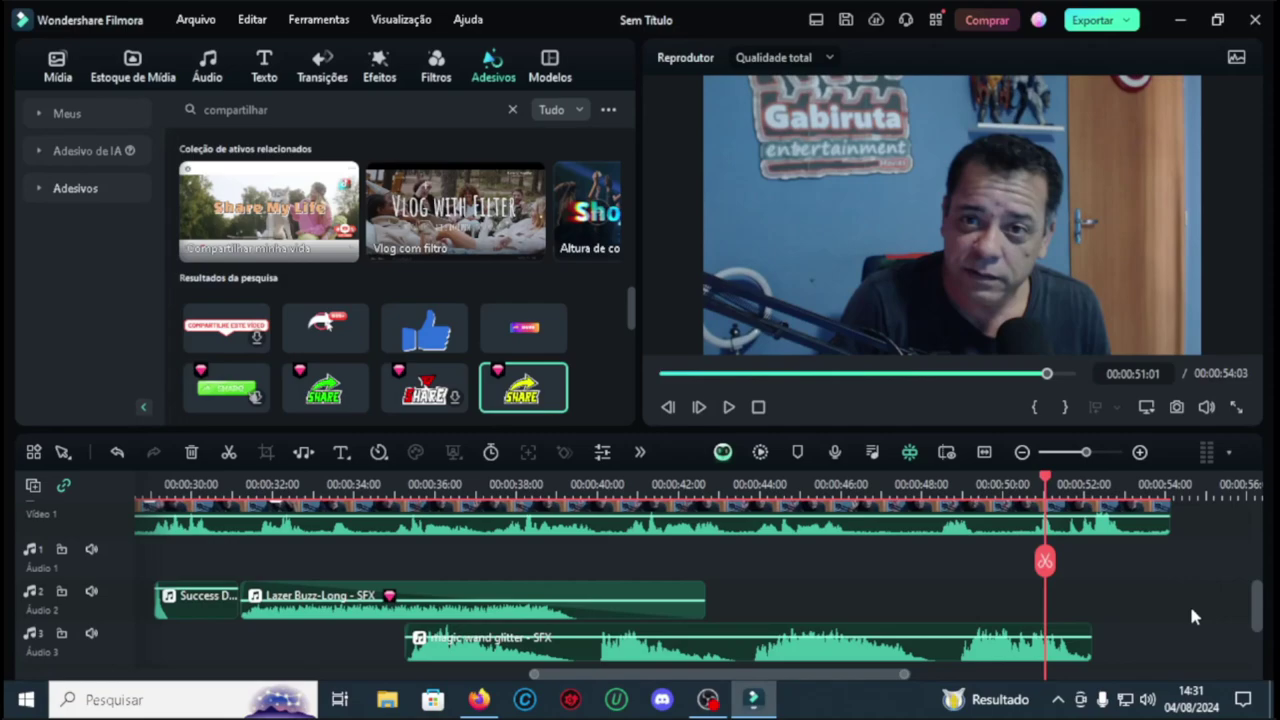
# Step: Stretch the track 4 neon thumbs-up and track 3 subscribe clips to end near 00:00:49:20
pyautogui.scroll(5, 1191, 607)
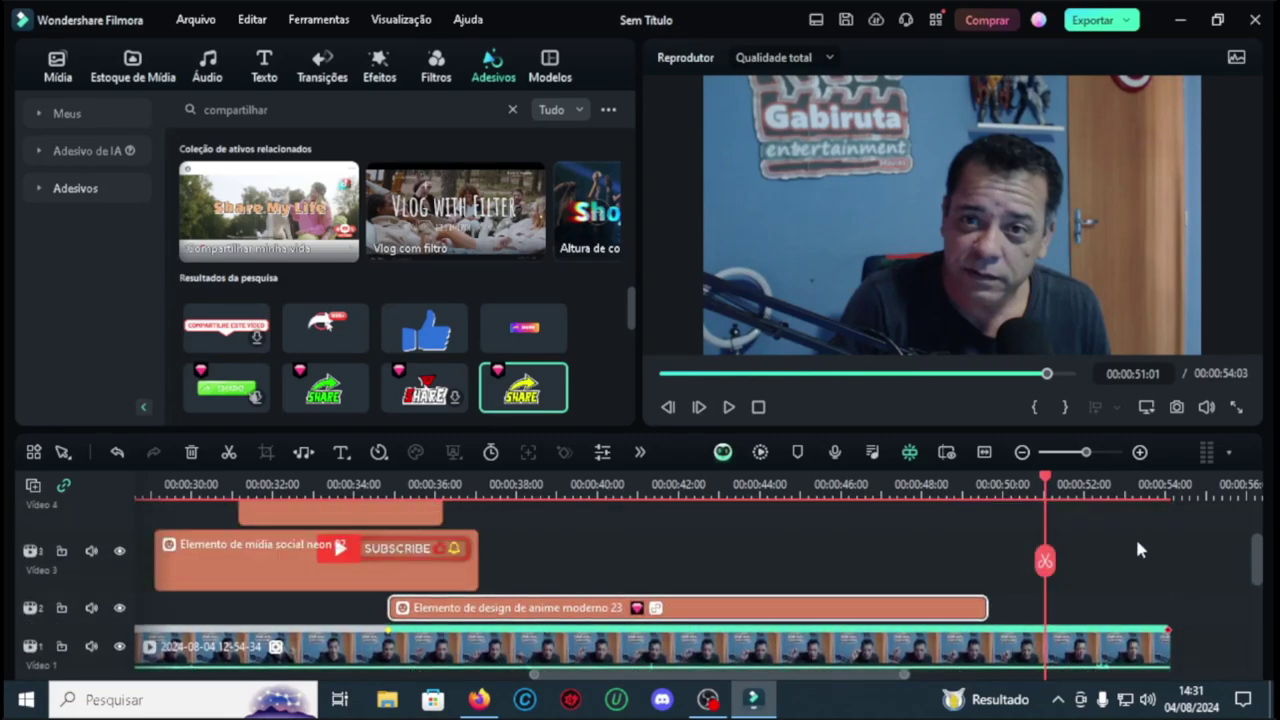
pyautogui.click(993, 494)
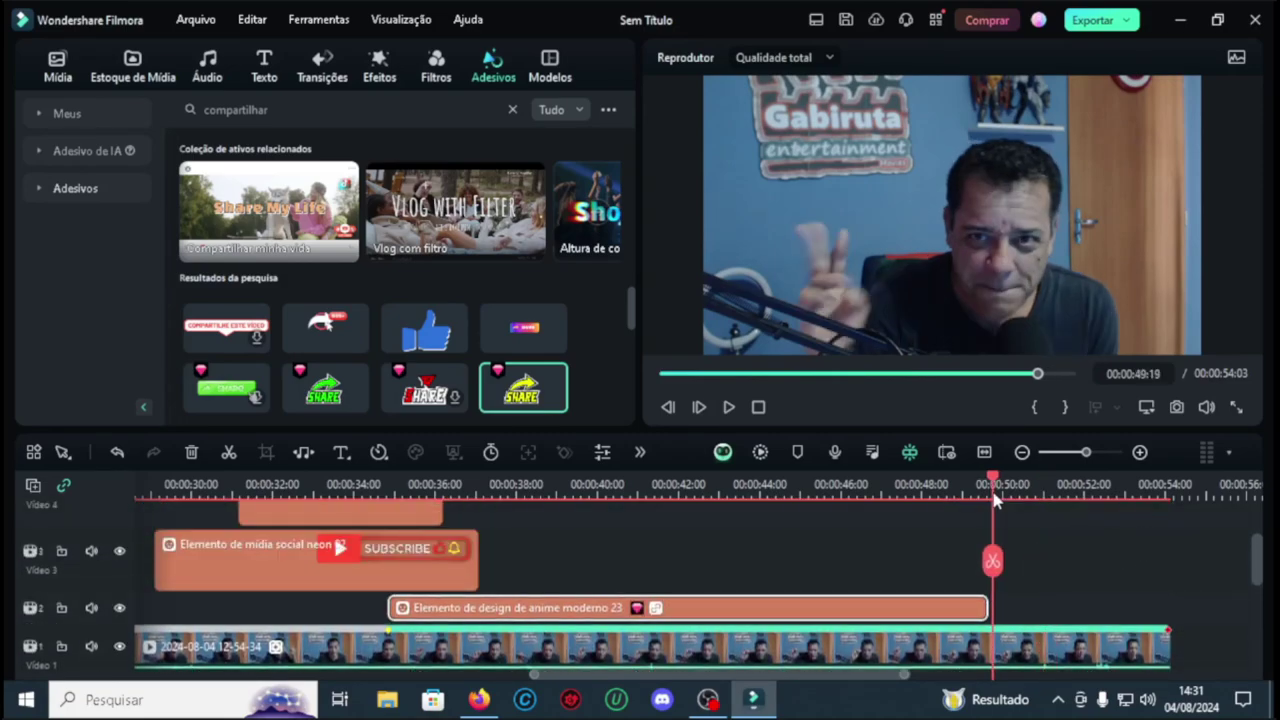
pyautogui.moveTo(996, 500); pyautogui.dragTo(1000, 501)
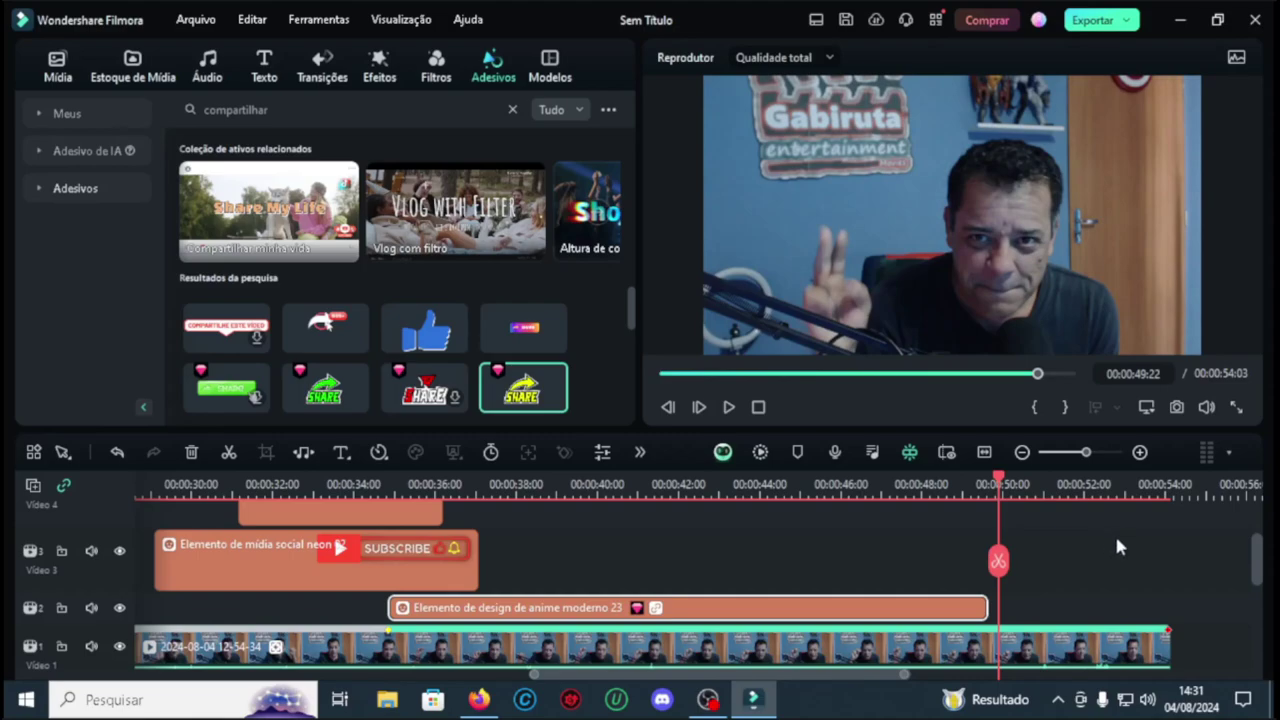
pyautogui.scroll(1, 1118, 546)
pyautogui.click(407, 545)
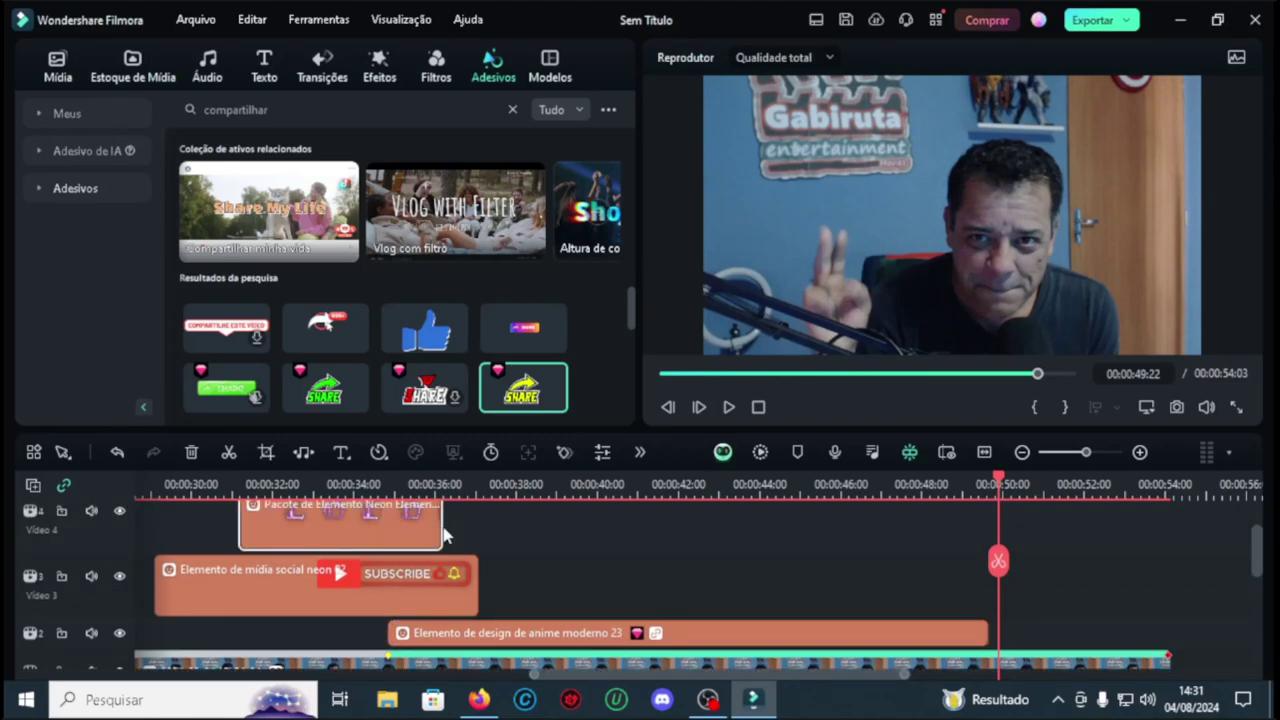
pyautogui.moveTo(440, 524); pyautogui.dragTo(991, 527)
pyautogui.click(480, 596)
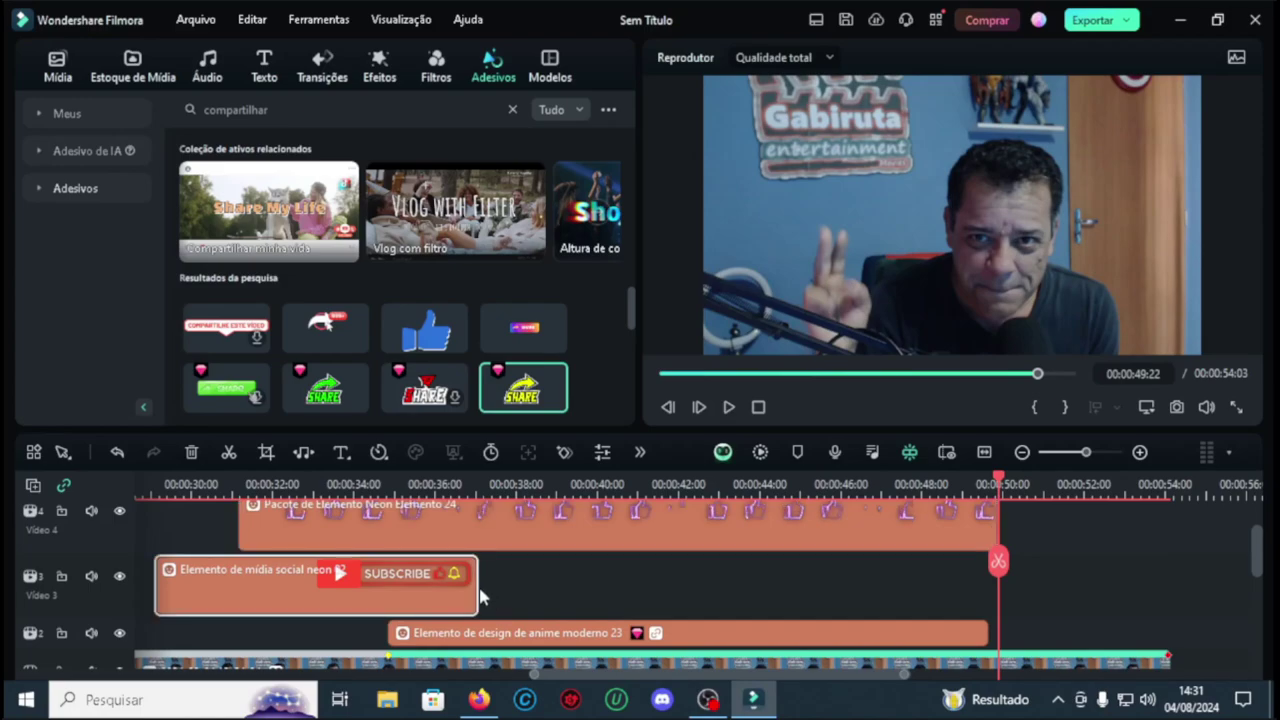
pyautogui.moveTo(476, 590); pyautogui.dragTo(997, 600)
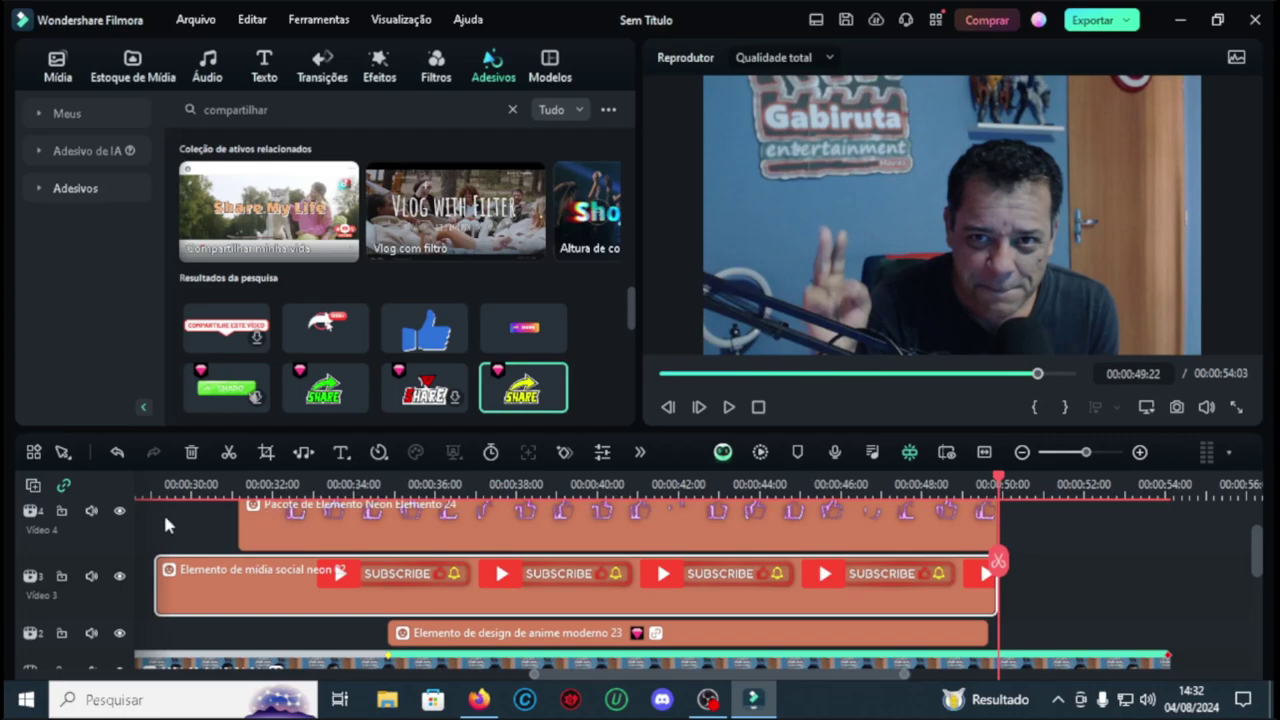
# Step: Play through to confirm all stickers end together around 49–50 seconds
pyautogui.click(728, 407)
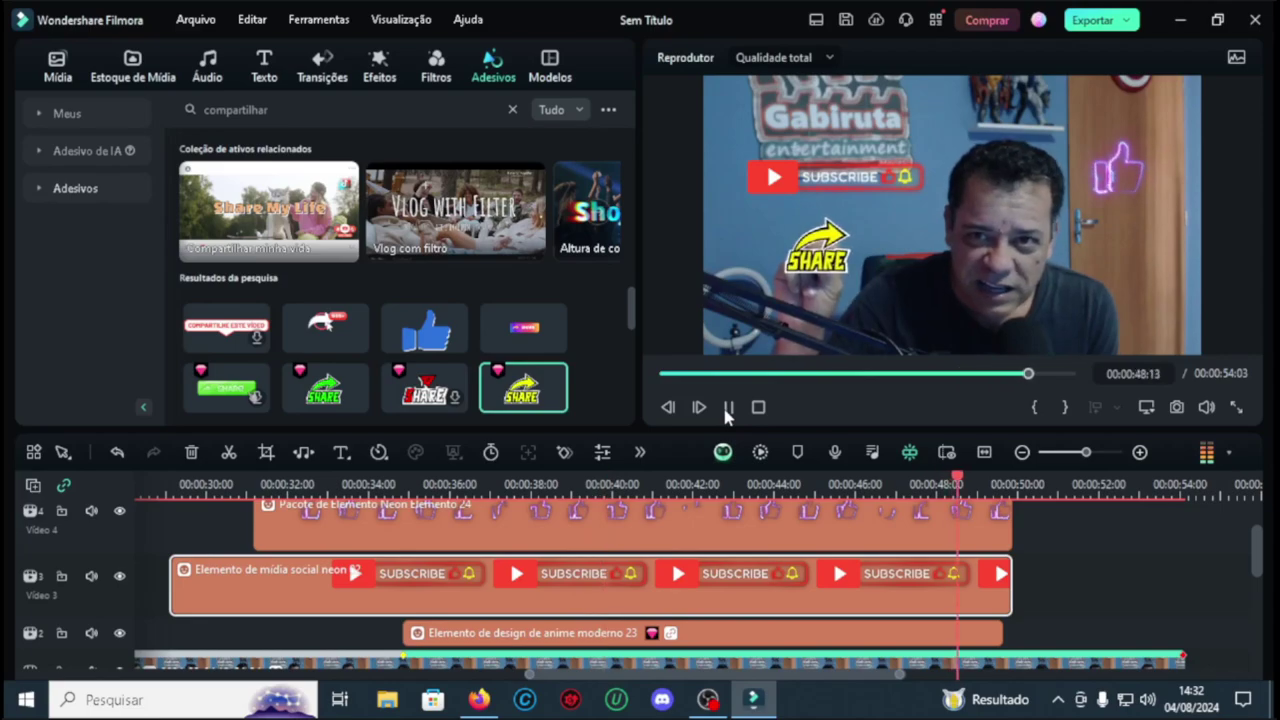
pyautogui.click(729, 410)
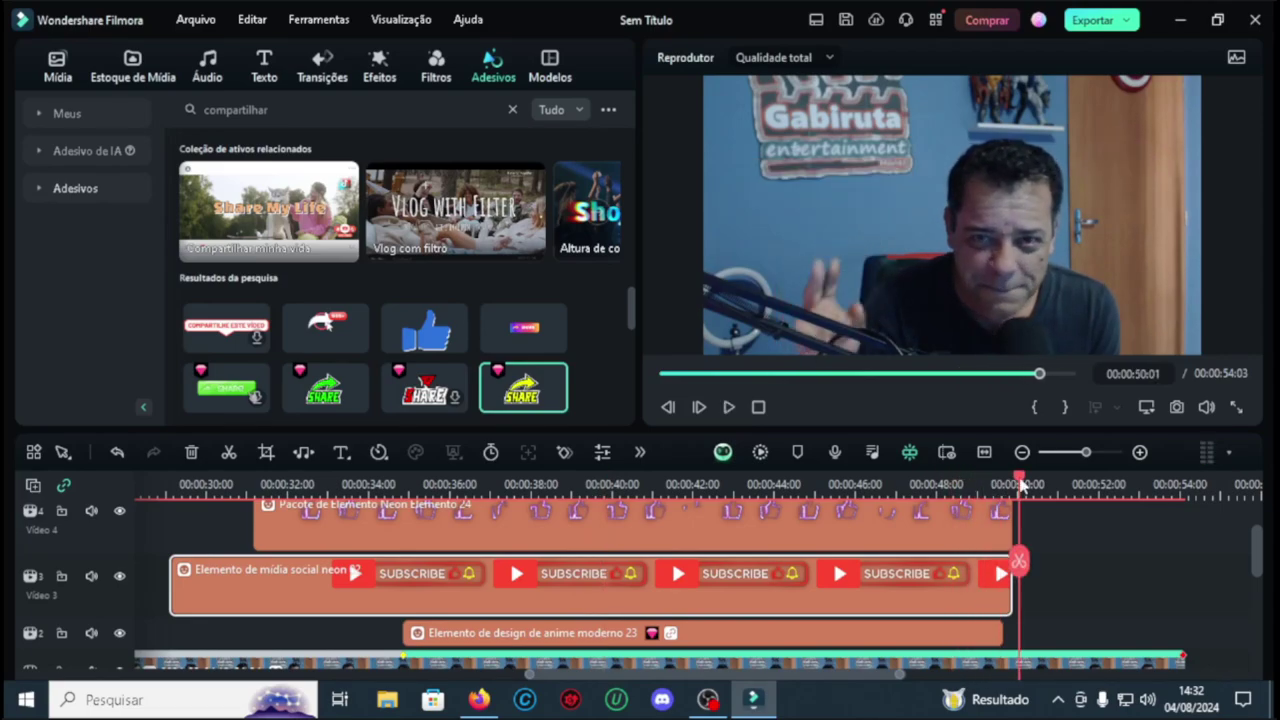
pyautogui.moveTo(1021, 486); pyautogui.dragTo(1010, 486)
pyautogui.scroll(2, 1010, 560)
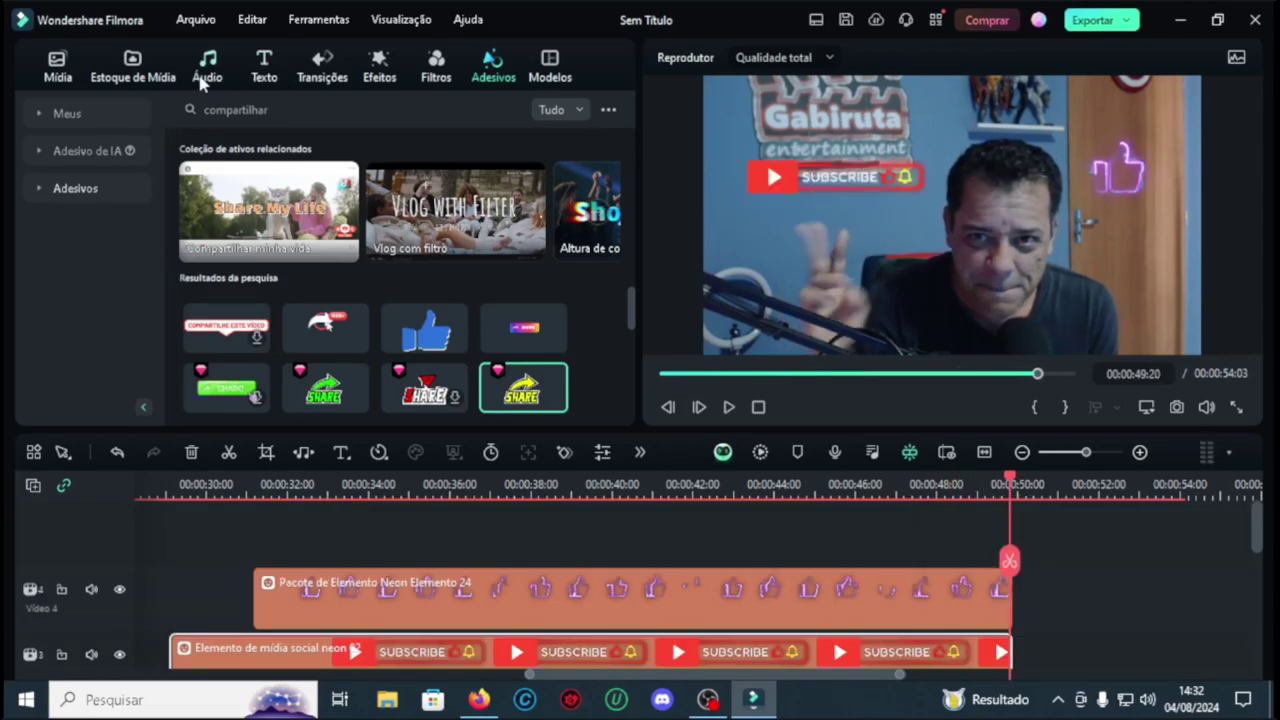
# Step: Search the audio library for 'pop' and place Boca Pop on Audio 1 at the playhead
pyautogui.click(205, 70)
pyautogui.doubleClick(267, 109)
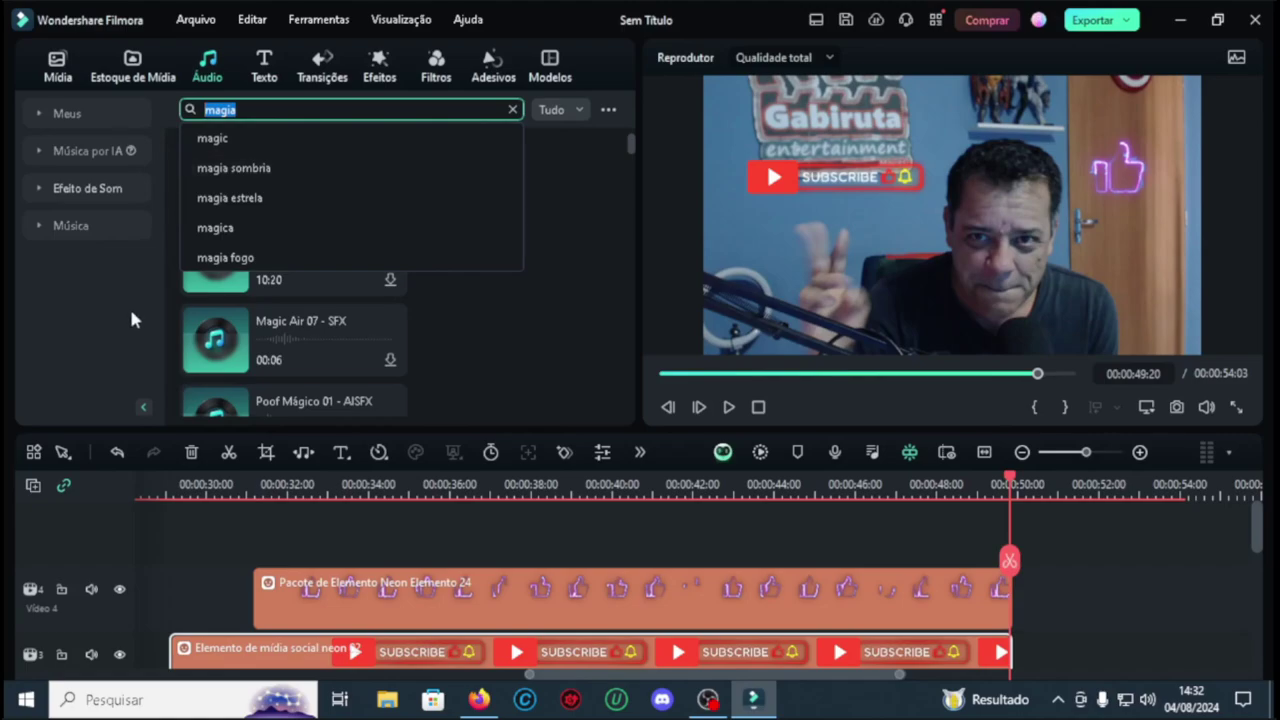
pyautogui.write('pop')
pyautogui.press('Return')
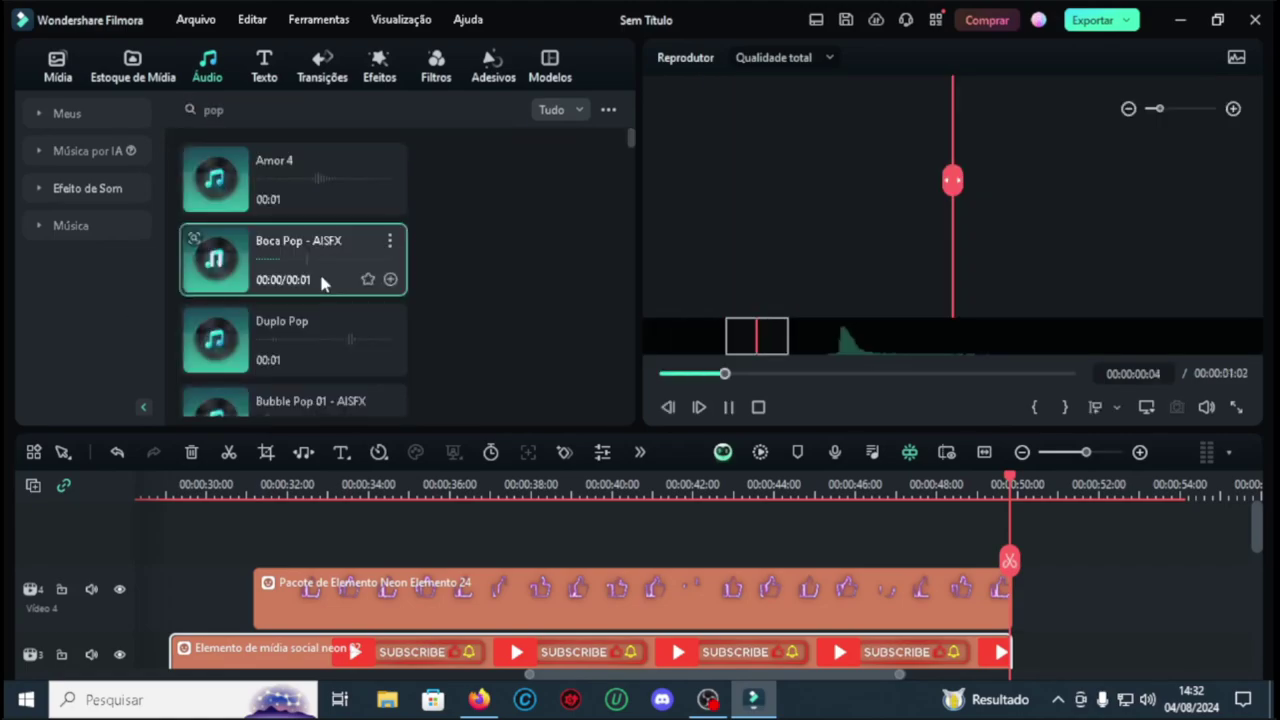
pyautogui.click(318, 355)
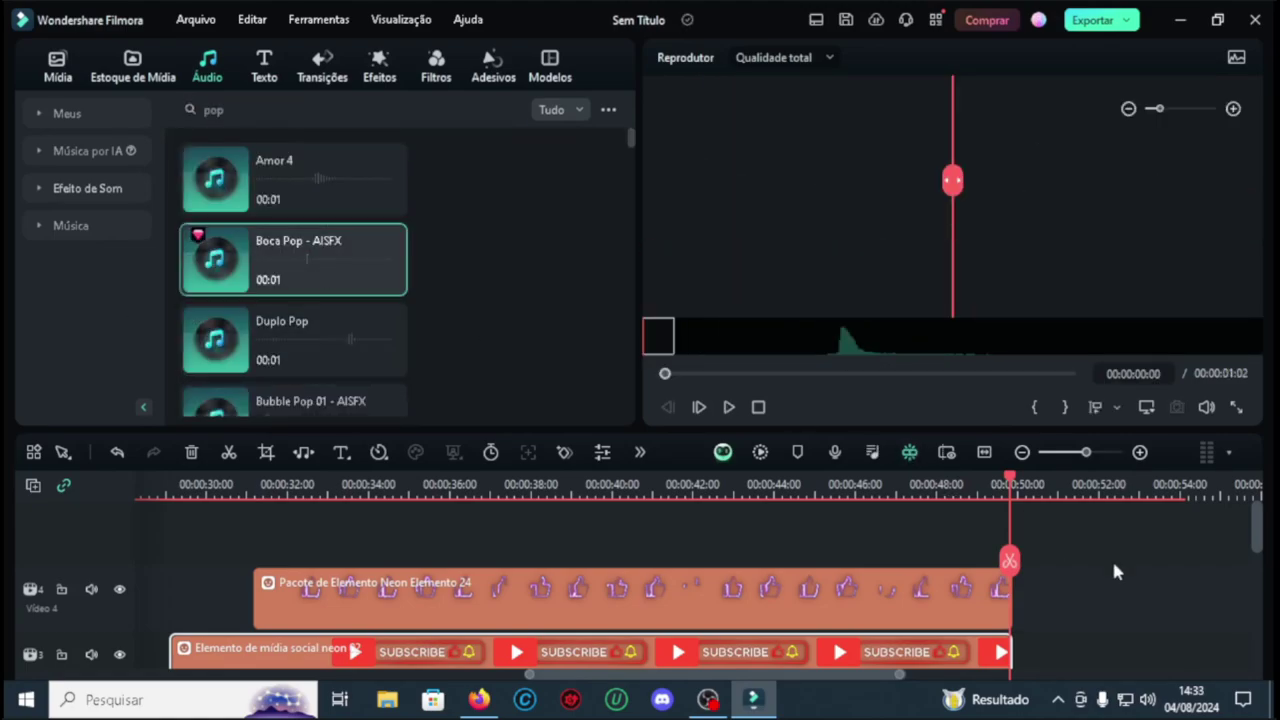
pyautogui.scroll(-3, 1114, 569)
pyautogui.click(285, 257)
pyautogui.moveTo(285, 258); pyautogui.dragTo(1020, 618)
# Step: Nudge Boca Pop slightly and replay from about 00:00:48 to check its timing
pyautogui.click(729, 407)
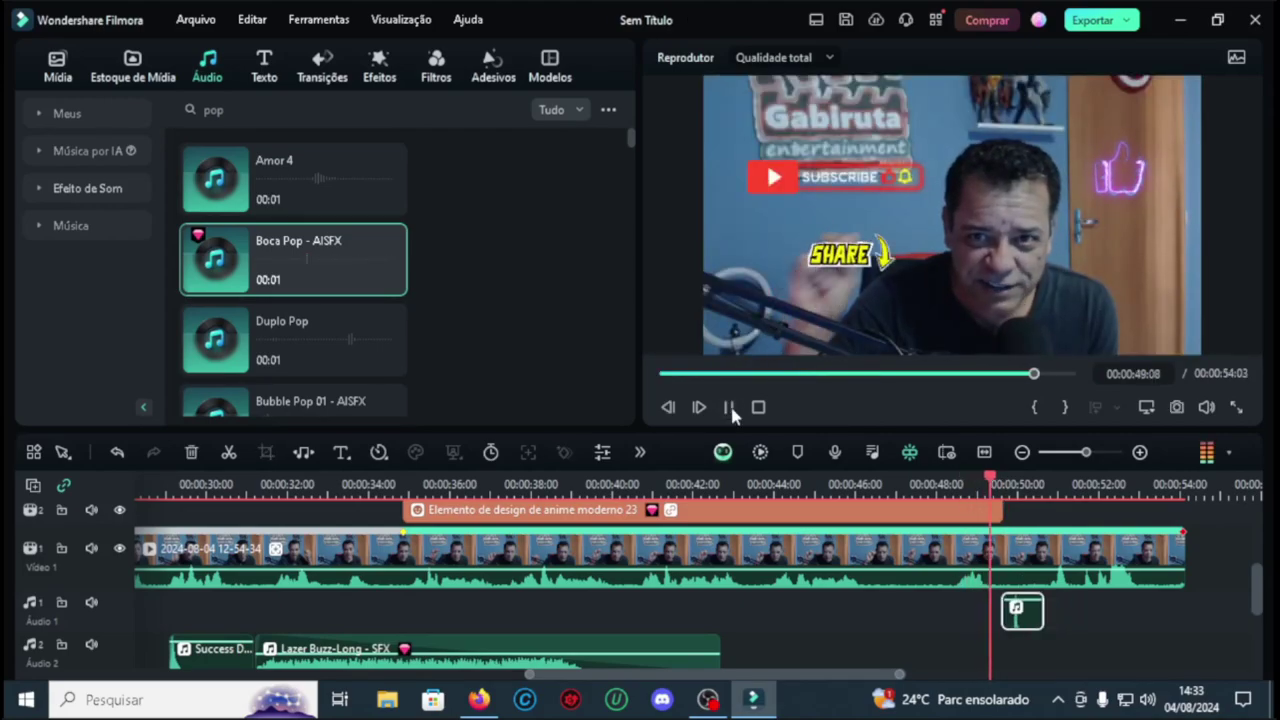
pyautogui.scroll(-2, 1045, 600)
pyautogui.moveTo(1045, 625); pyautogui.dragTo(1043, 625)
pyautogui.click(729, 407)
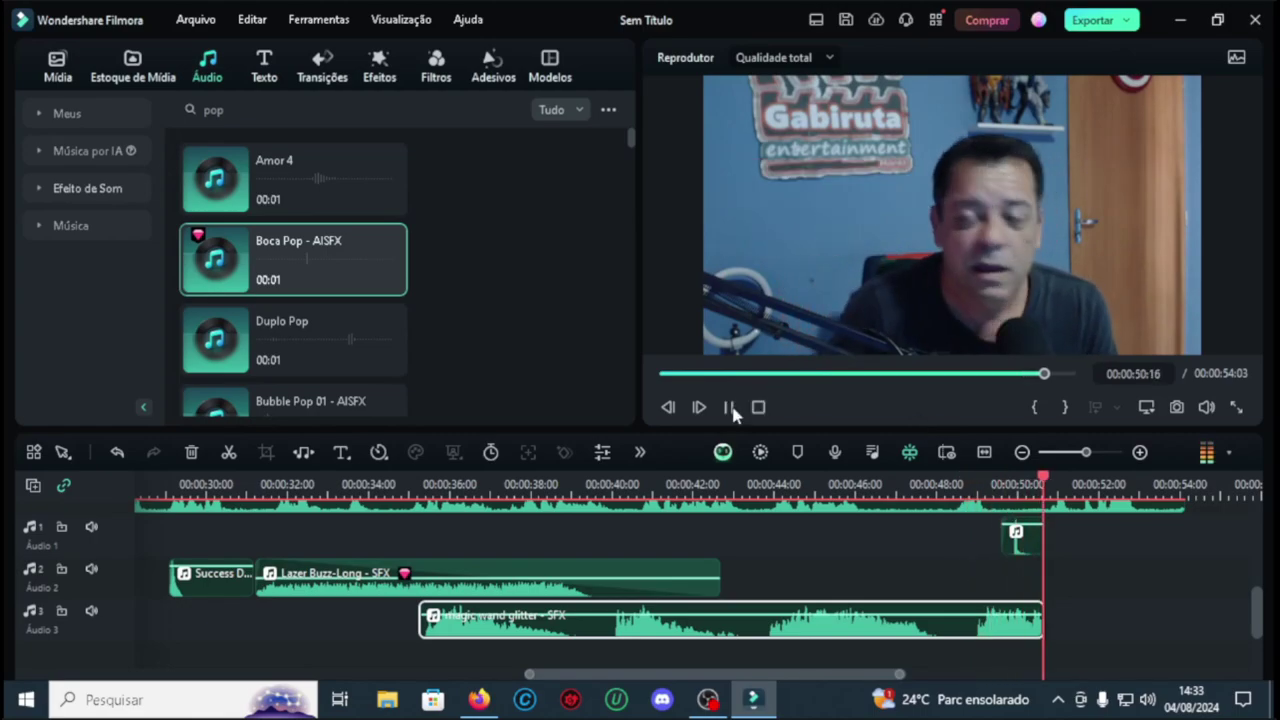
pyautogui.click(731, 409)
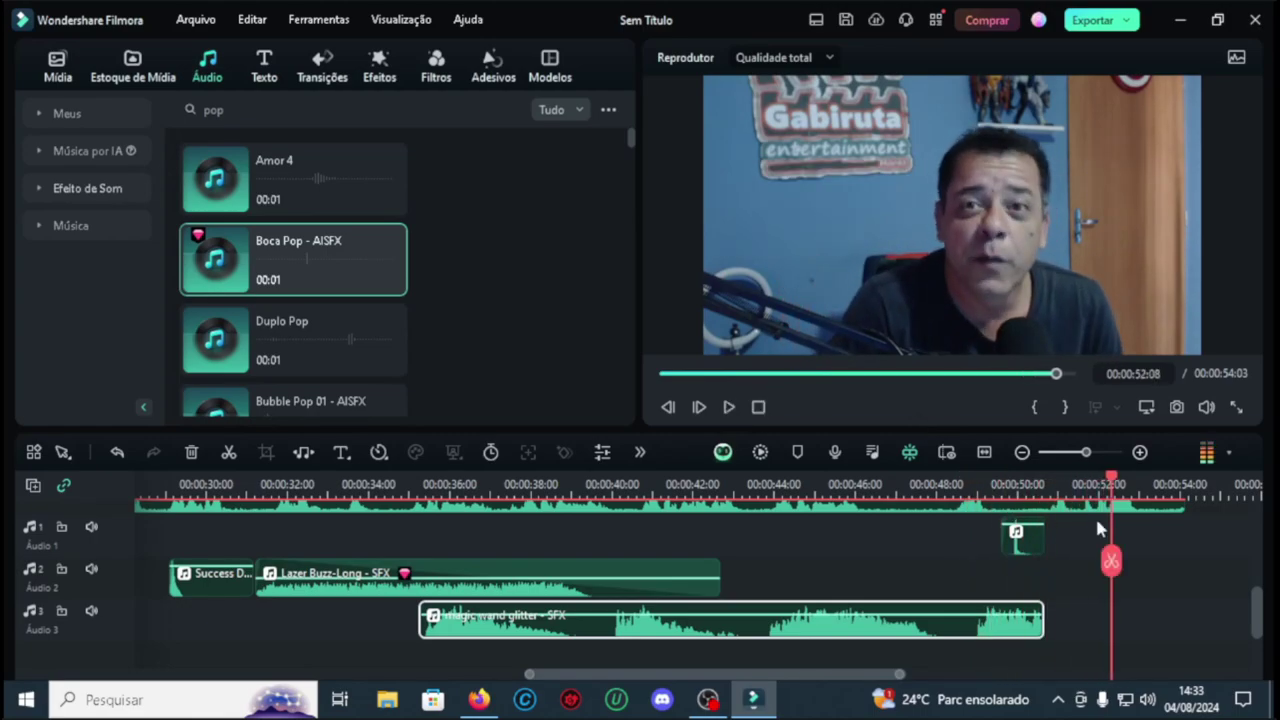
pyautogui.click(975, 484)
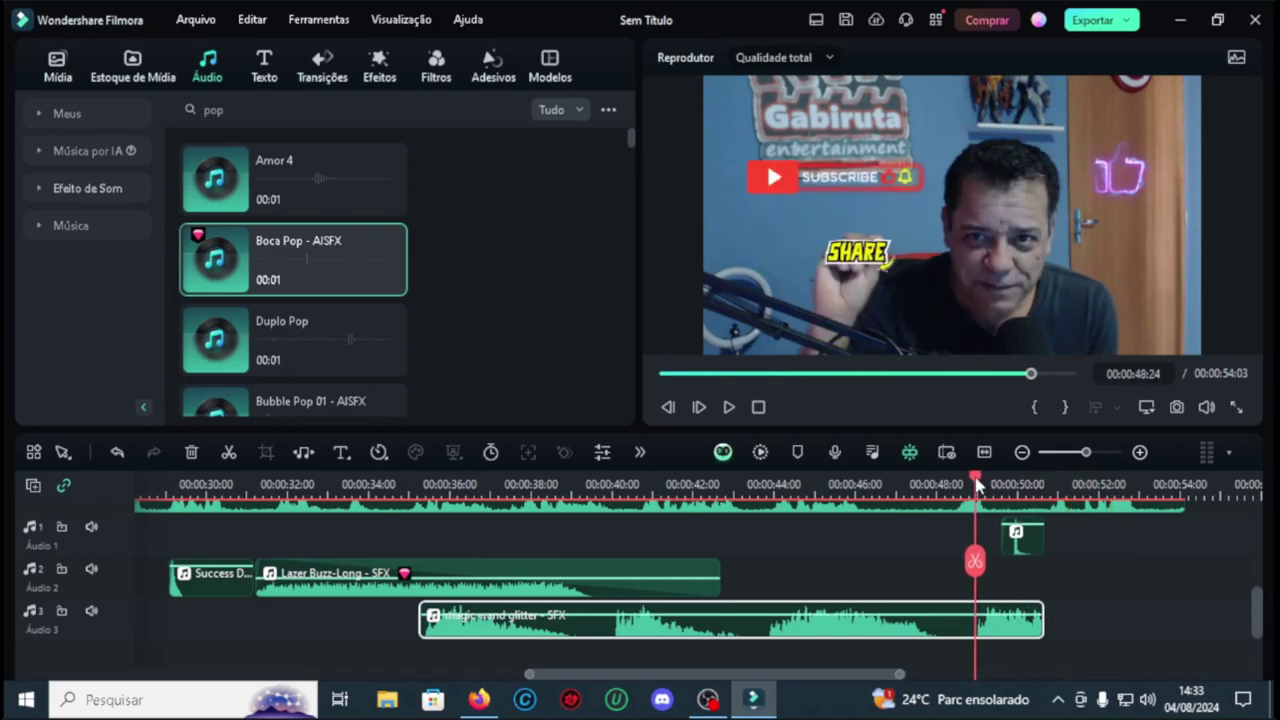
pyautogui.click(728, 407)
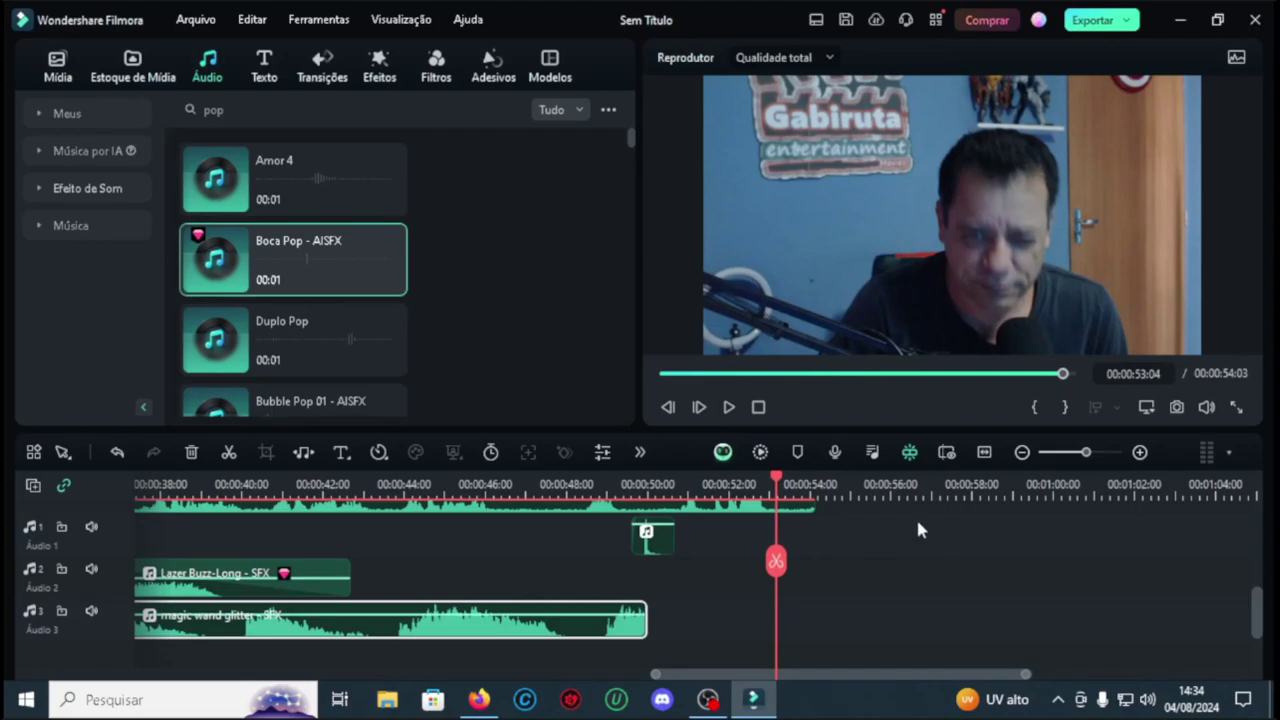
# Step: Audition other pop sound effects such as Vários pops and Pop Ping
pyautogui.scroll(-5, 290, 290)
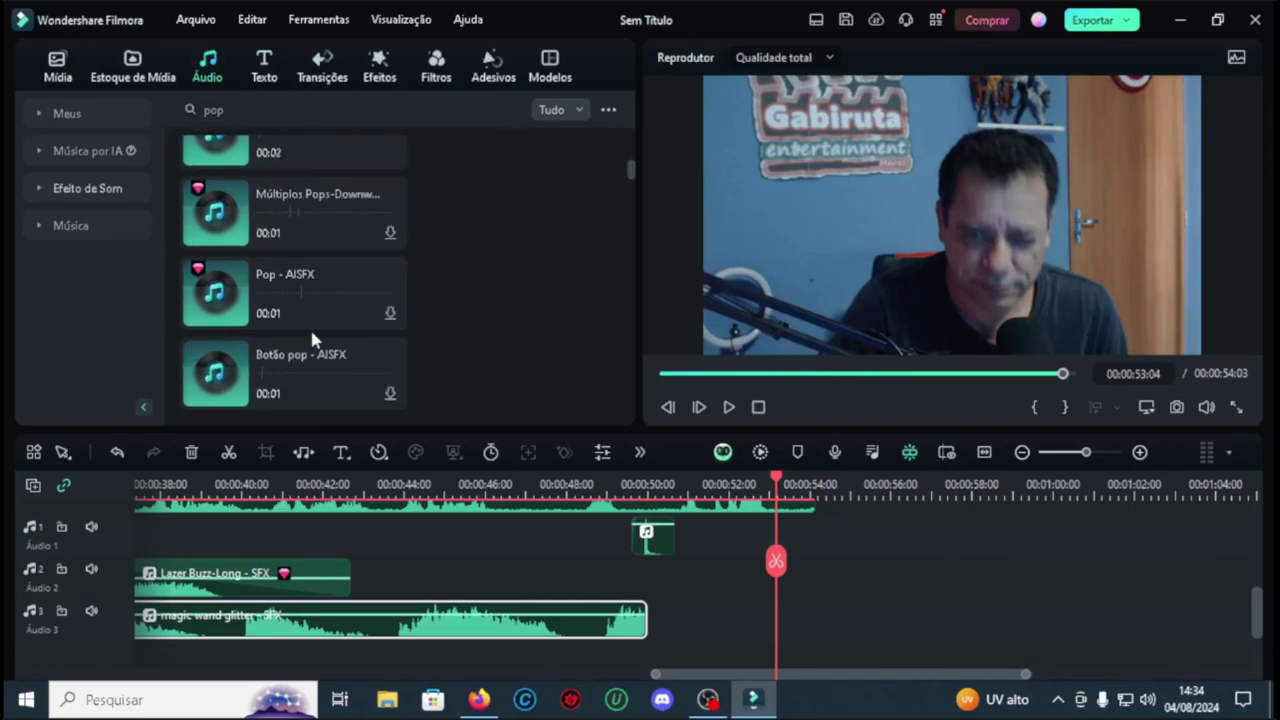
pyautogui.click(302, 300)
pyautogui.click(324, 350)
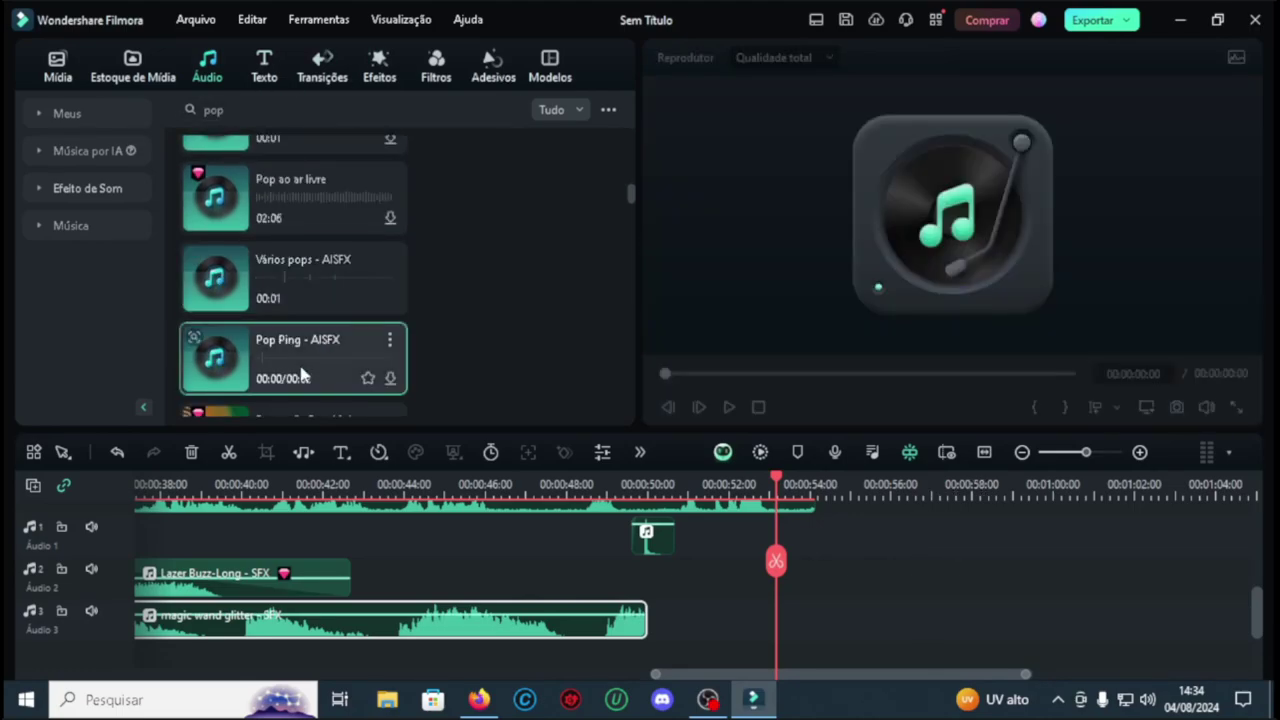
pyautogui.scroll(-5, 300, 300)
pyautogui.click(314, 200)
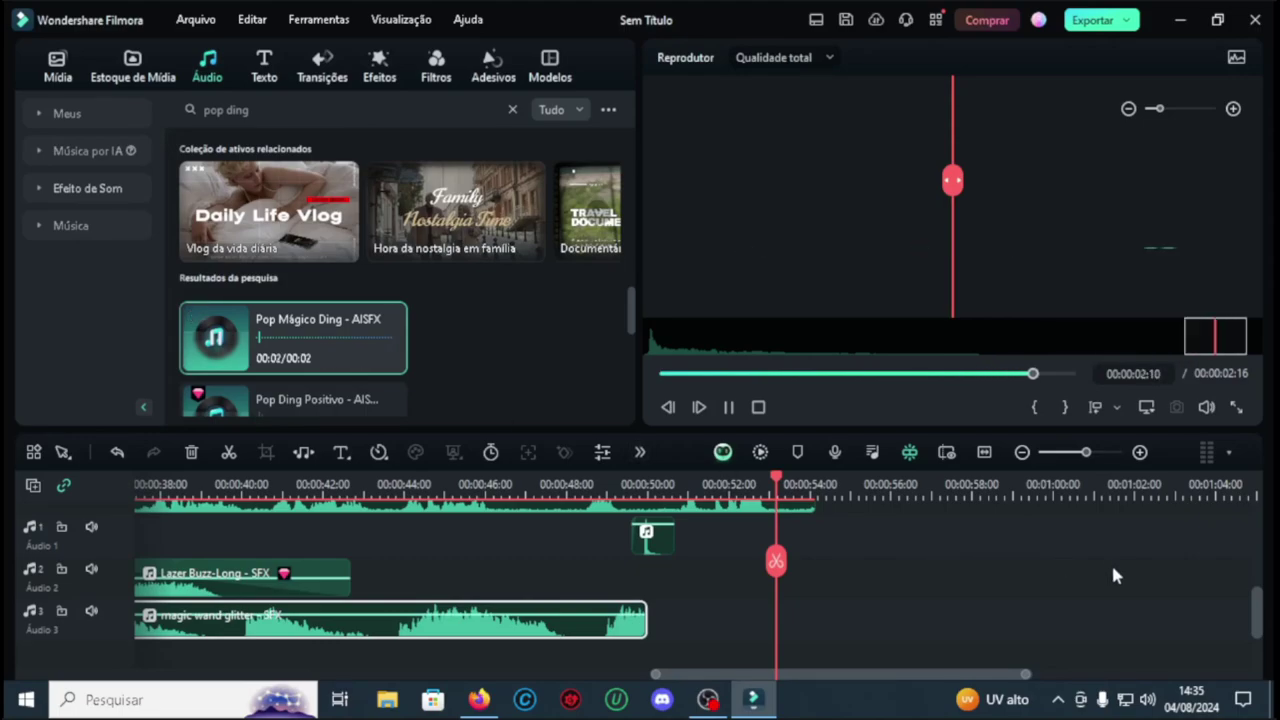
pyautogui.scroll(-2, 1114, 561)
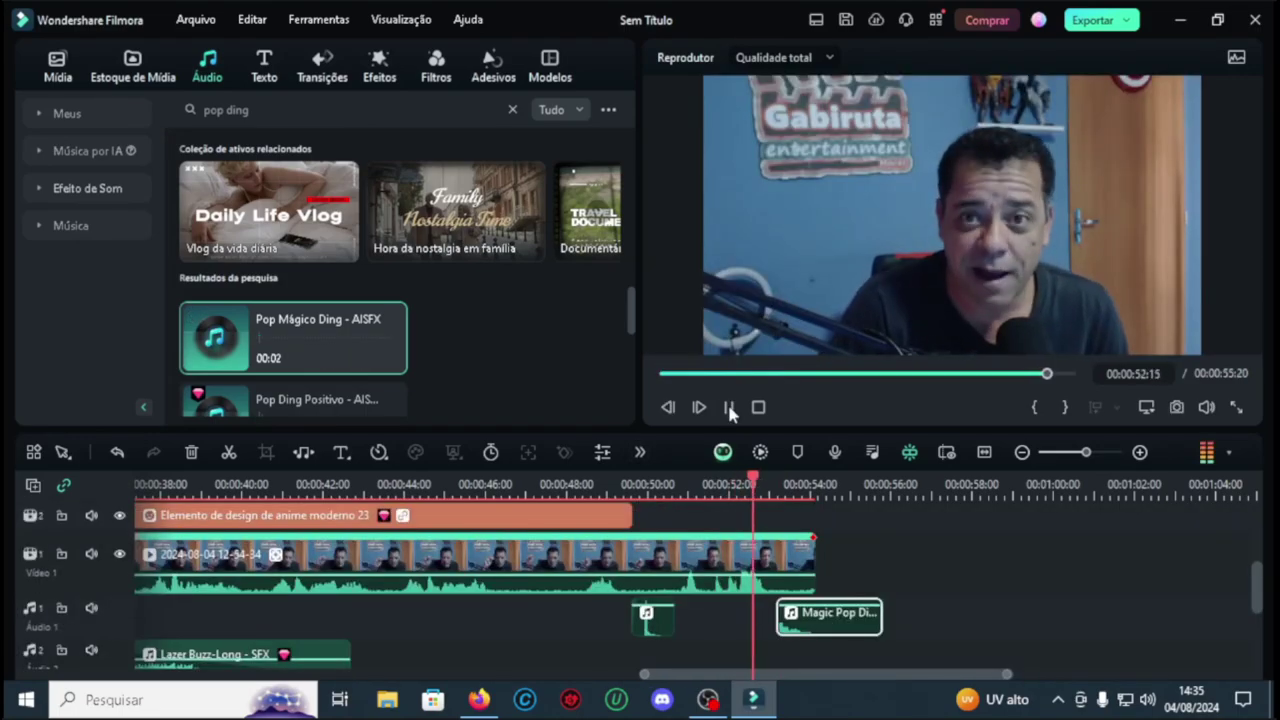